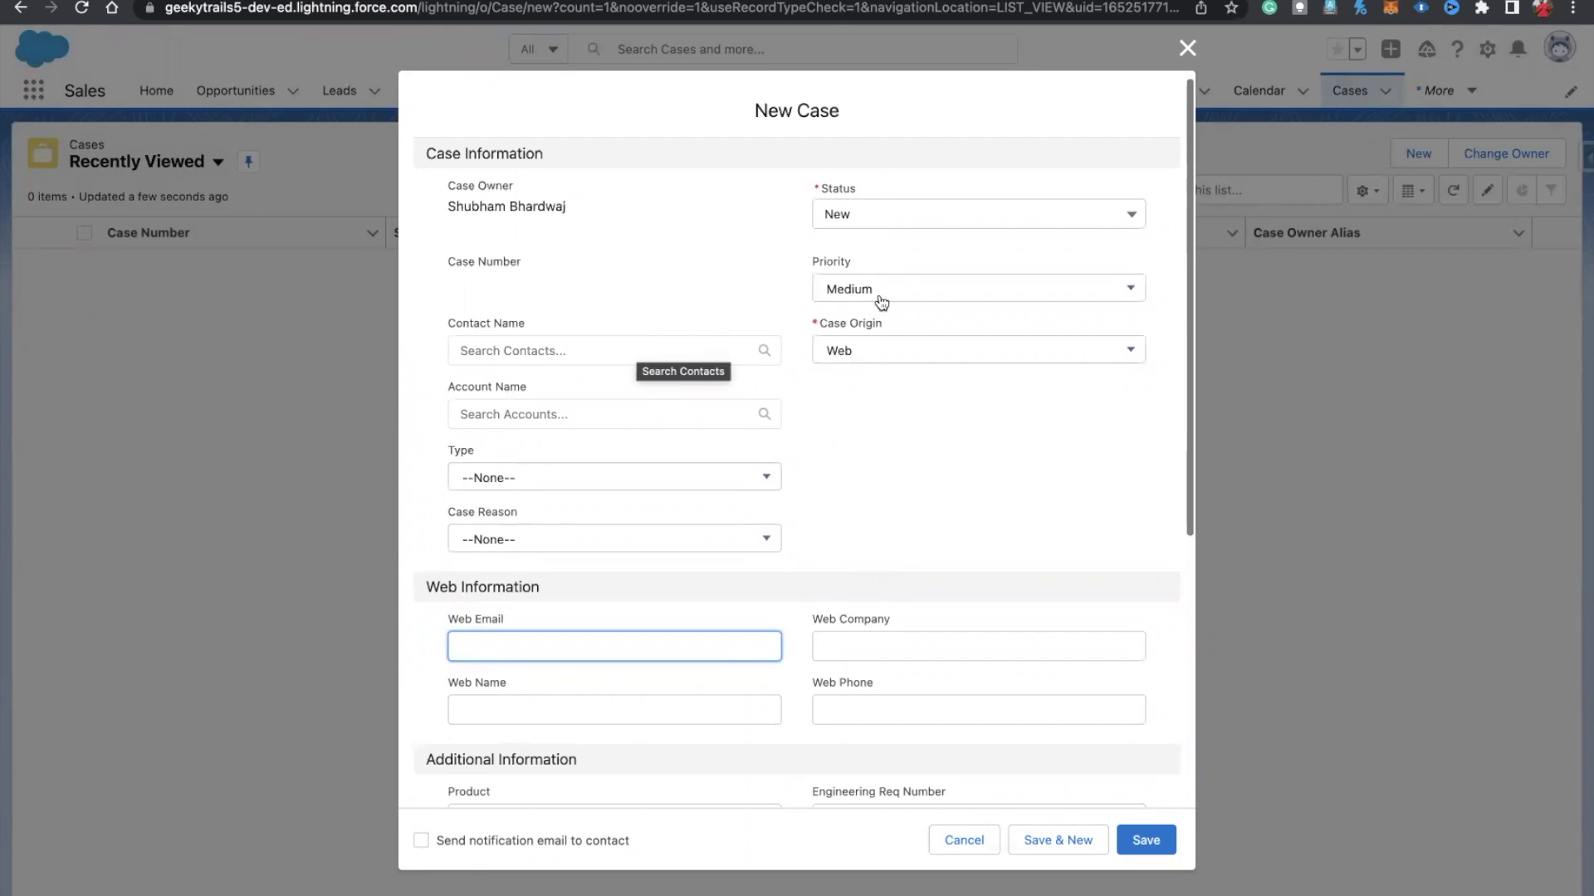
# Step: Set the new case's Priority to High, then cancel the New Case form without saving
pyautogui.click(863, 357)
pyautogui.scroll(-1, 863, 355)
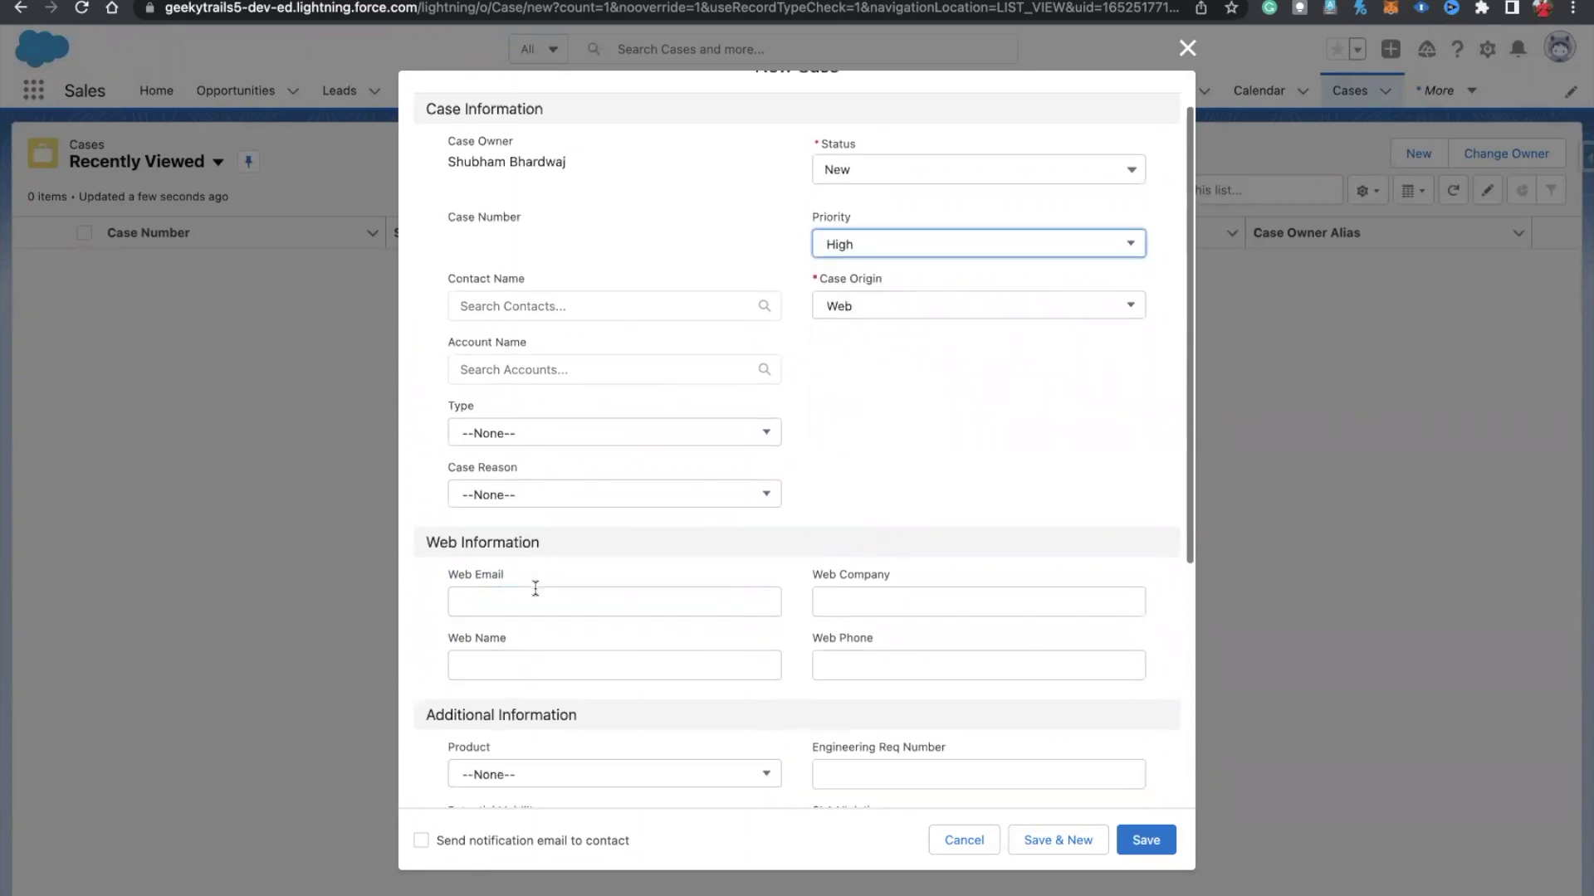
pyautogui.click(491, 605)
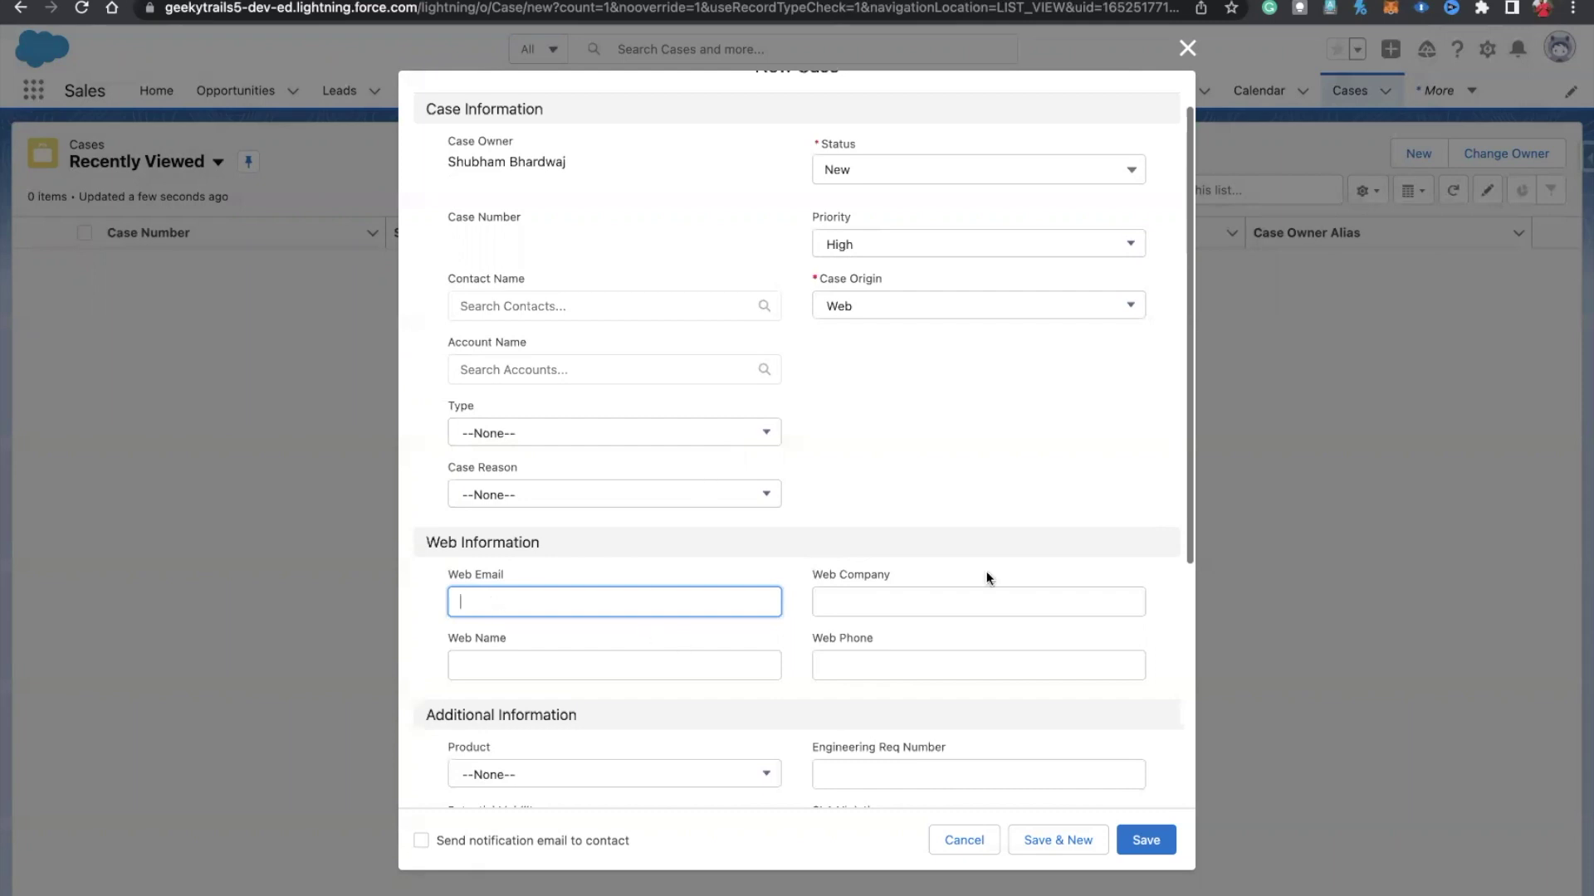
pyautogui.scroll(1, 998, 367)
pyautogui.click(1187, 48)
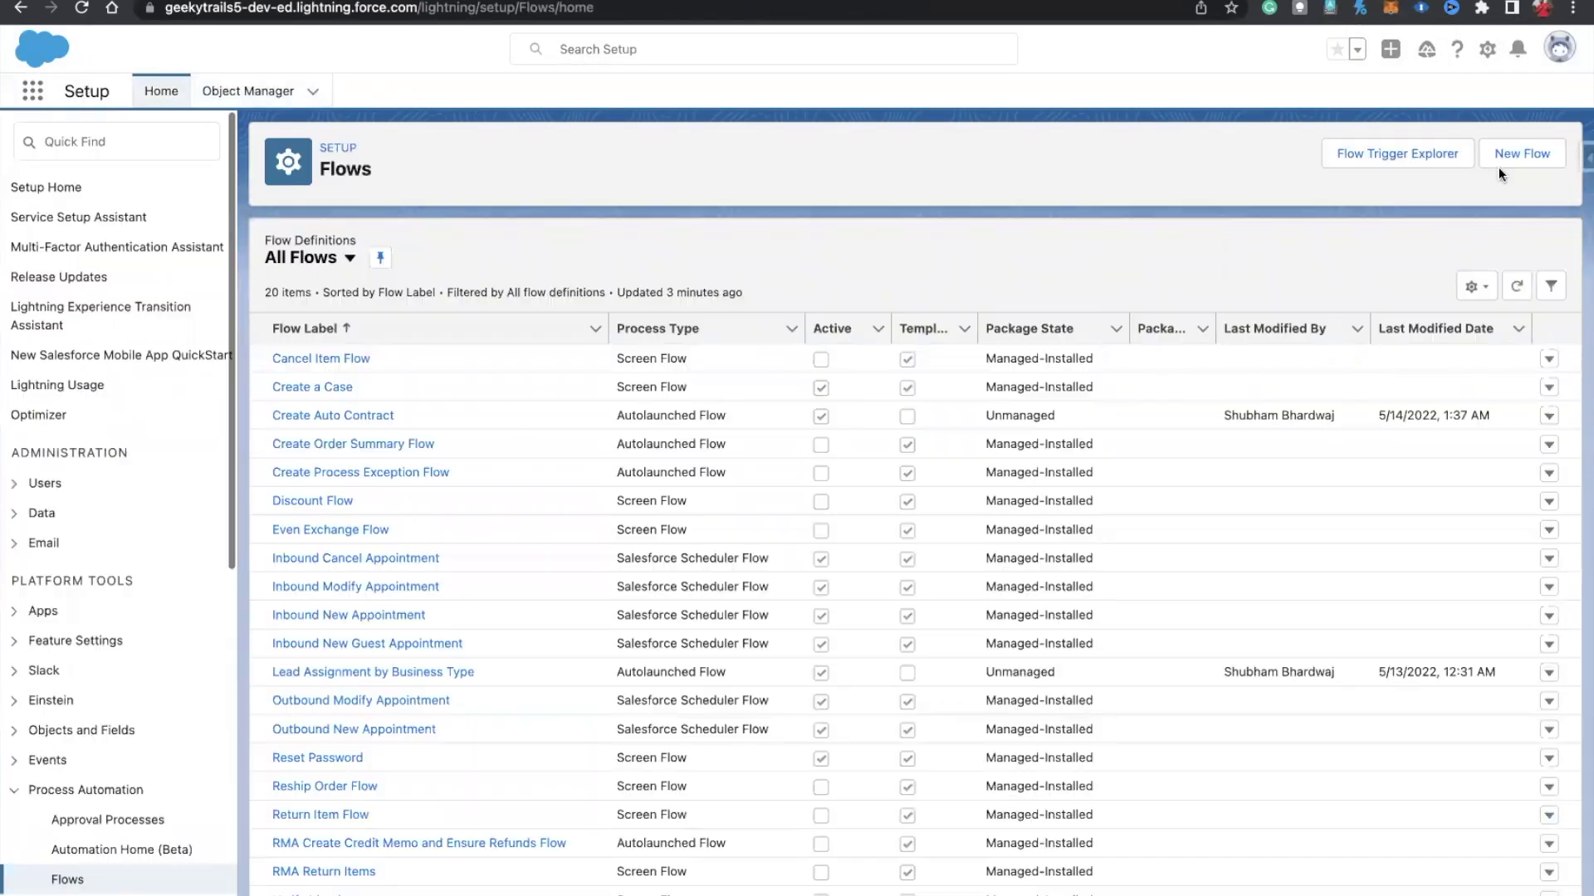
# Step: Create a new Record-Triggered Flow and choose Case as its triggering object
pyautogui.click(1521, 154)
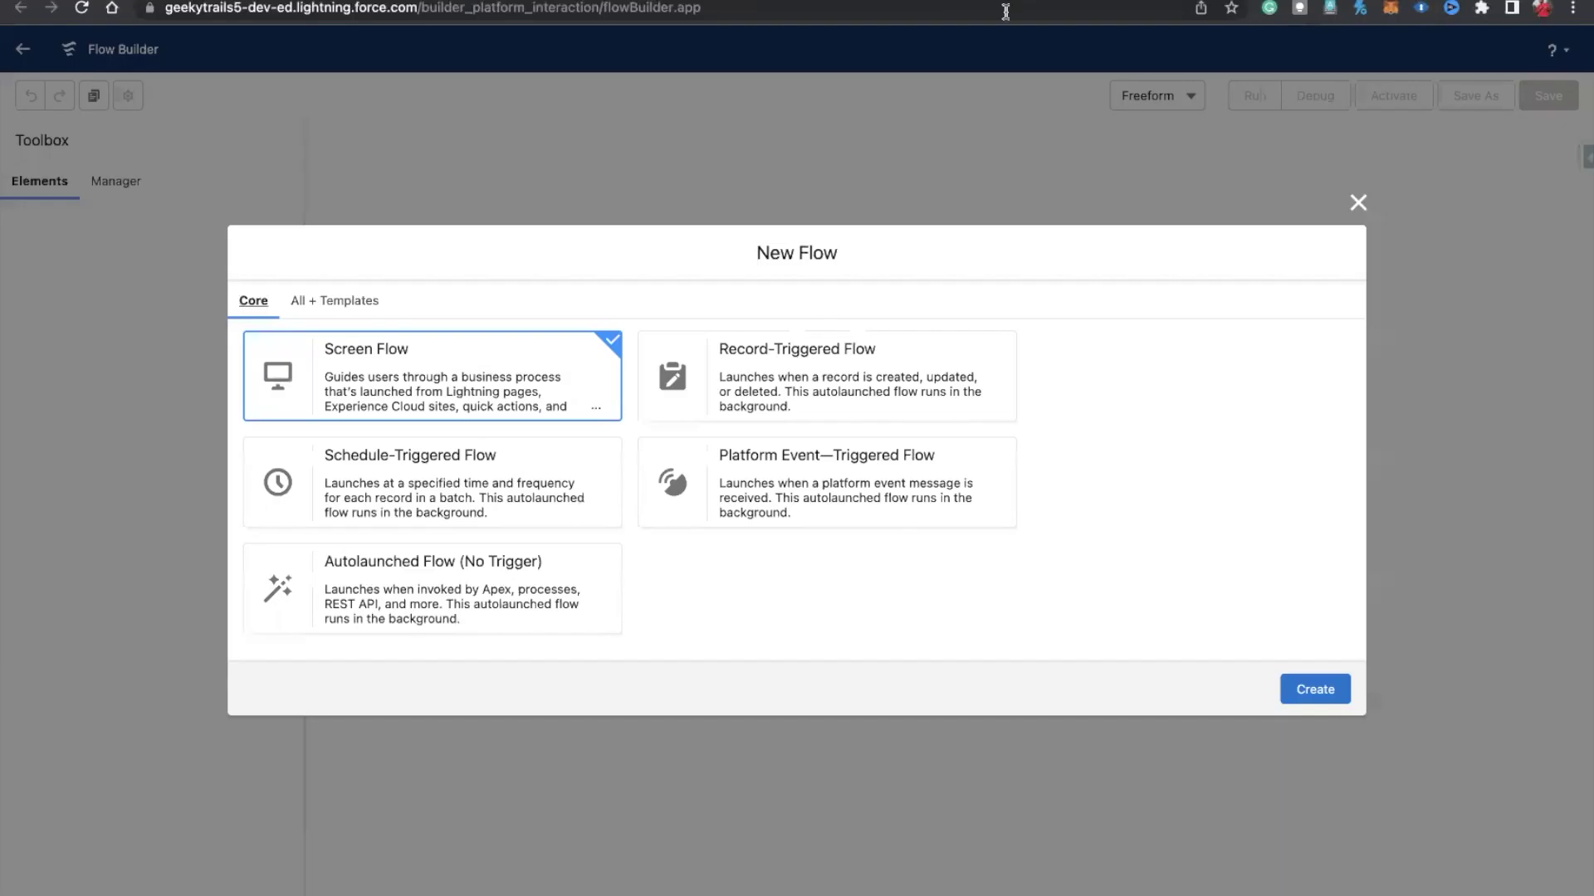
pyautogui.click(828, 346)
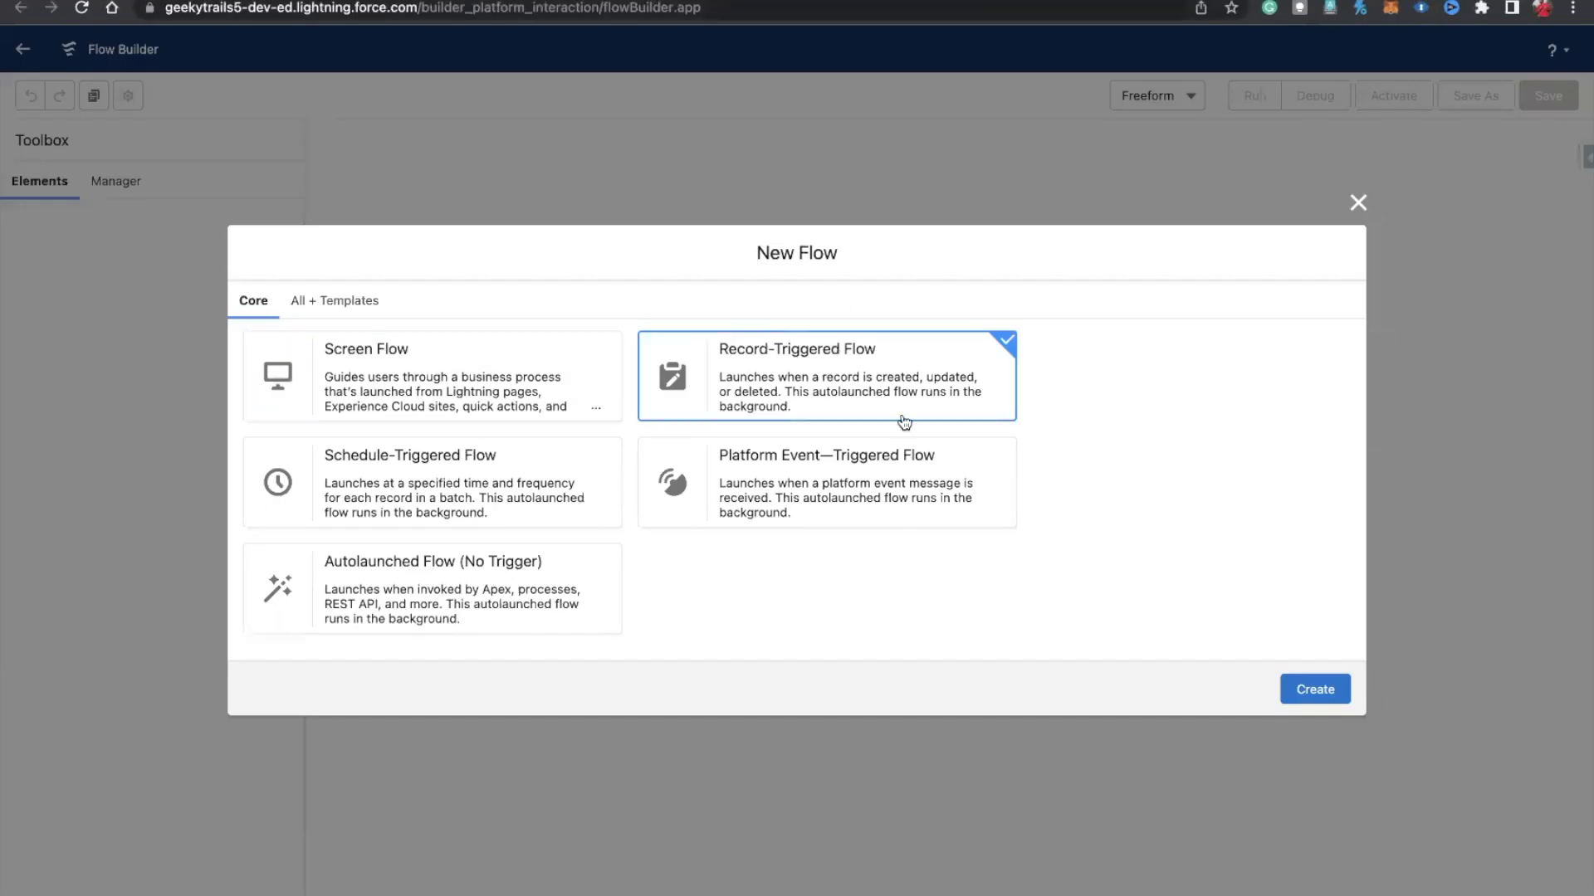
pyautogui.click(1316, 689)
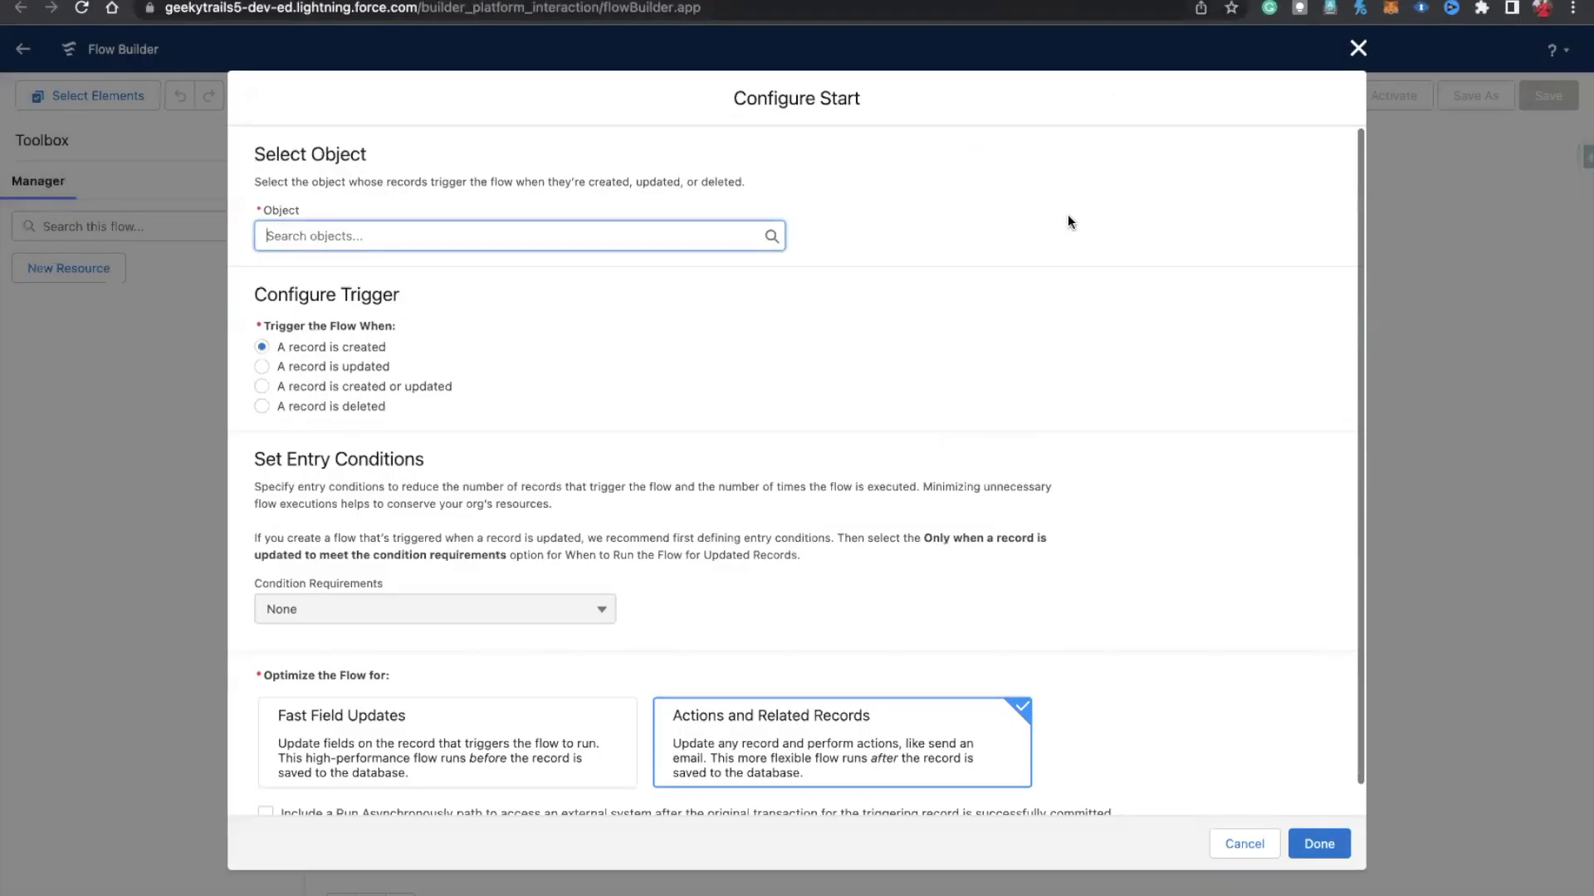
pyautogui.write('Case')
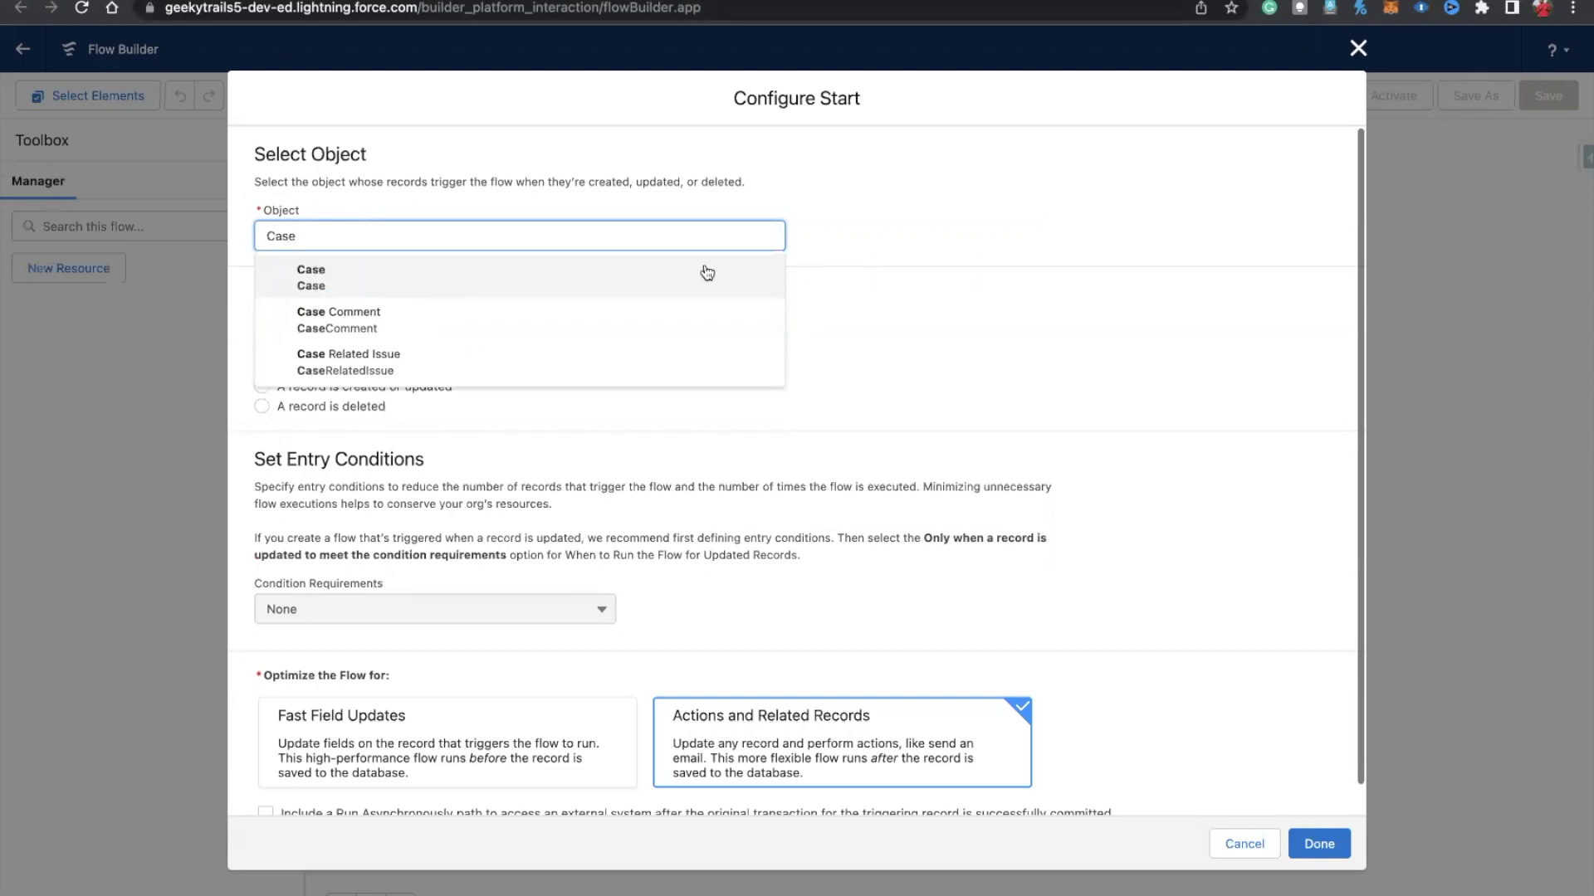
pyautogui.click(707, 275)
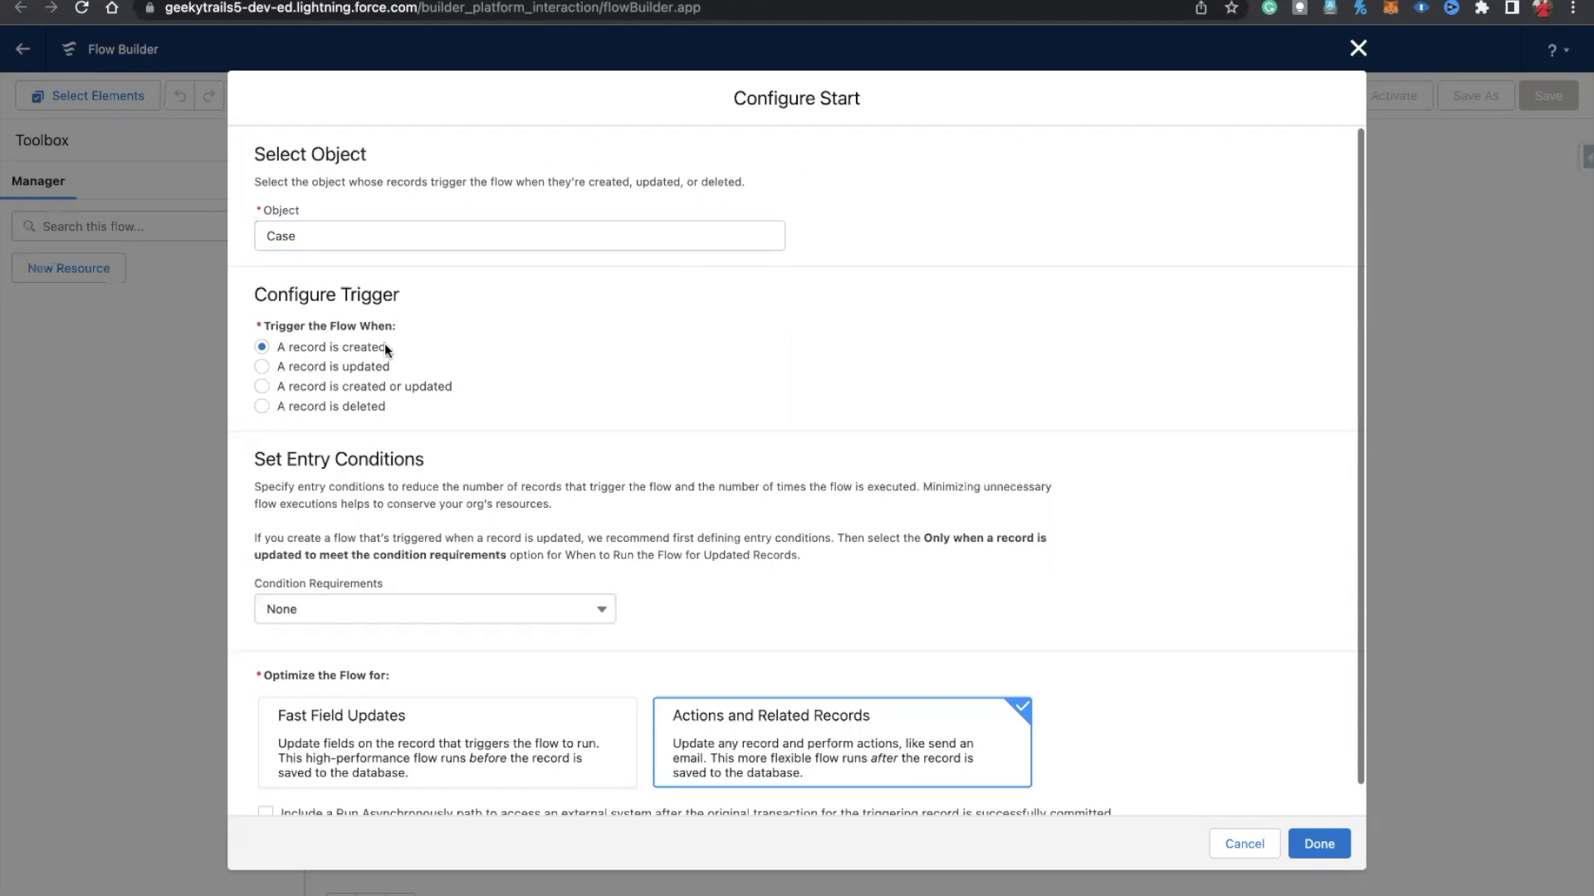
pyautogui.scroll(-1, 426, 540)
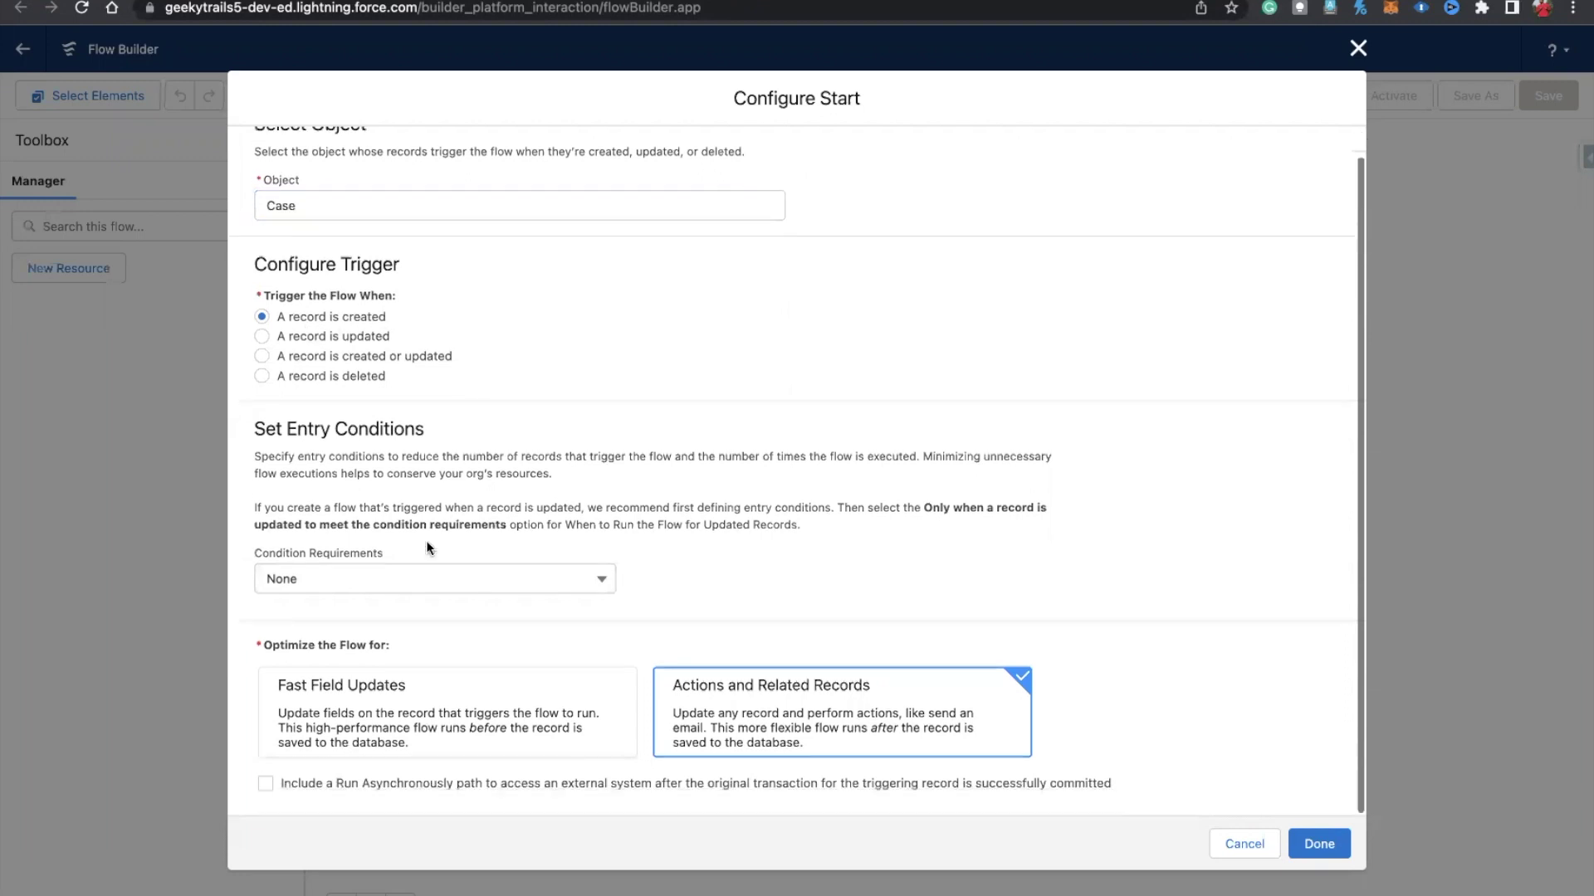
# Step: Require All Conditions Are Met and add the first condition: Origin Equals Web
pyautogui.click(387, 581)
pyautogui.click(351, 644)
pyautogui.click(351, 643)
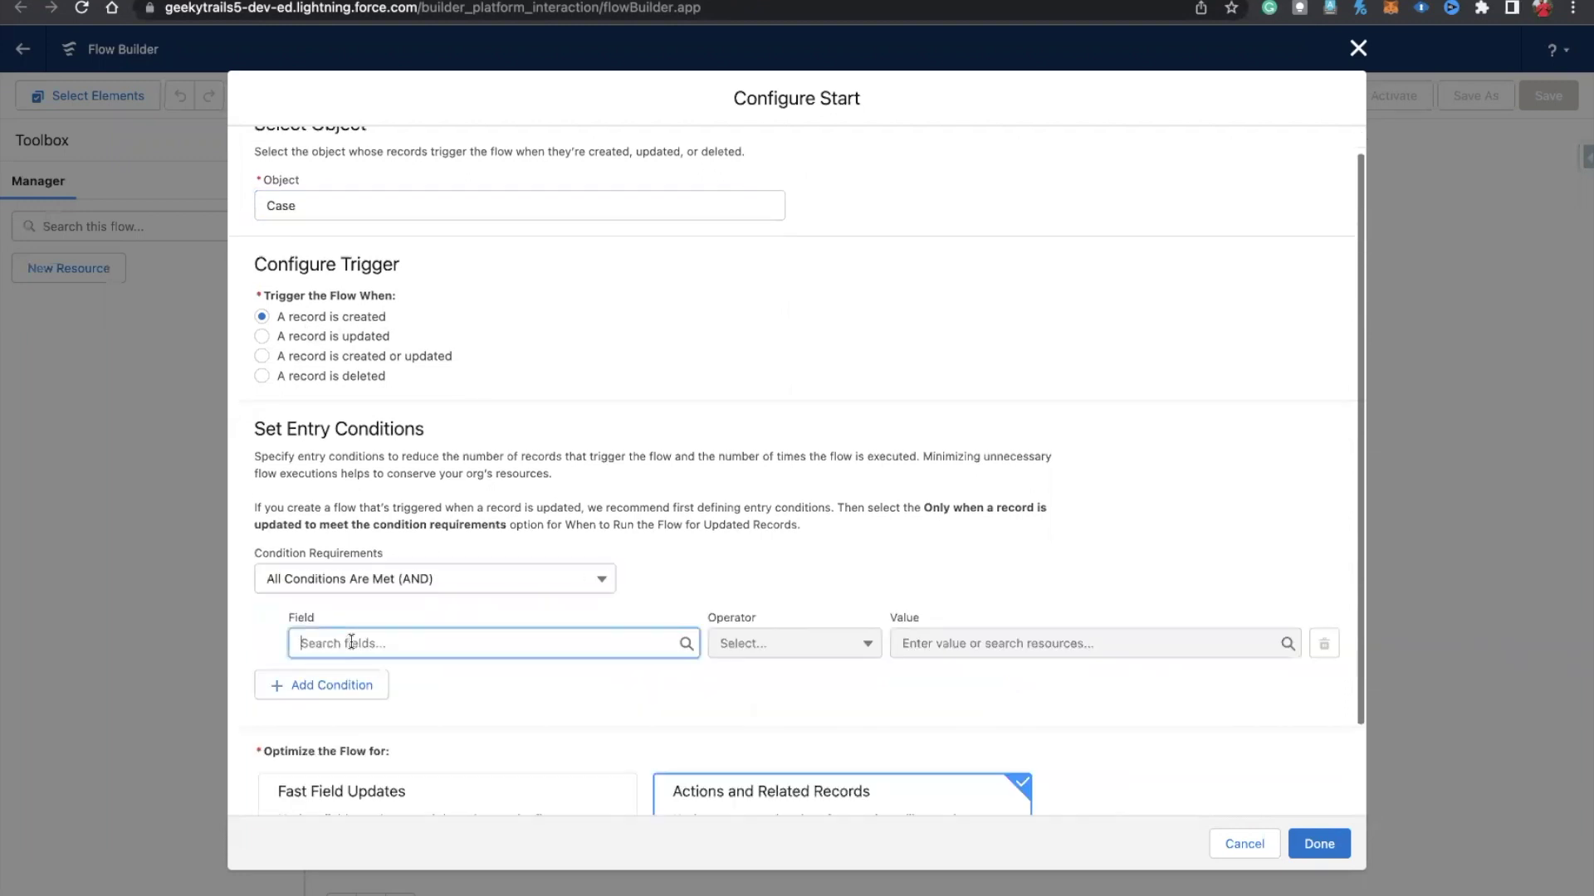
pyautogui.write('w')
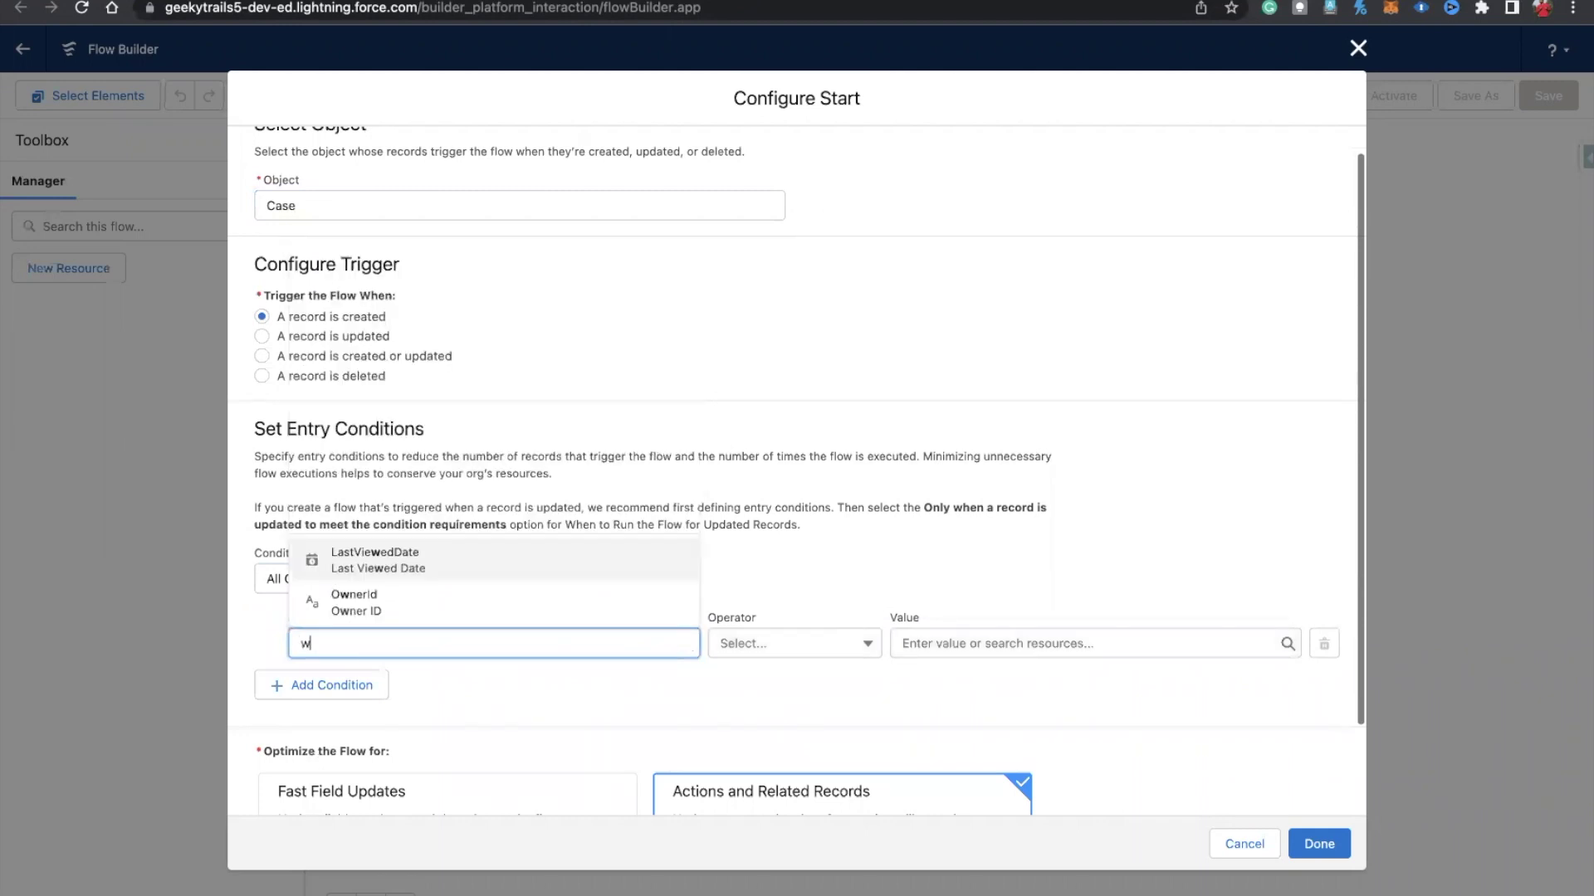
pyautogui.press('BackSpace')
pyautogui.write('ori')
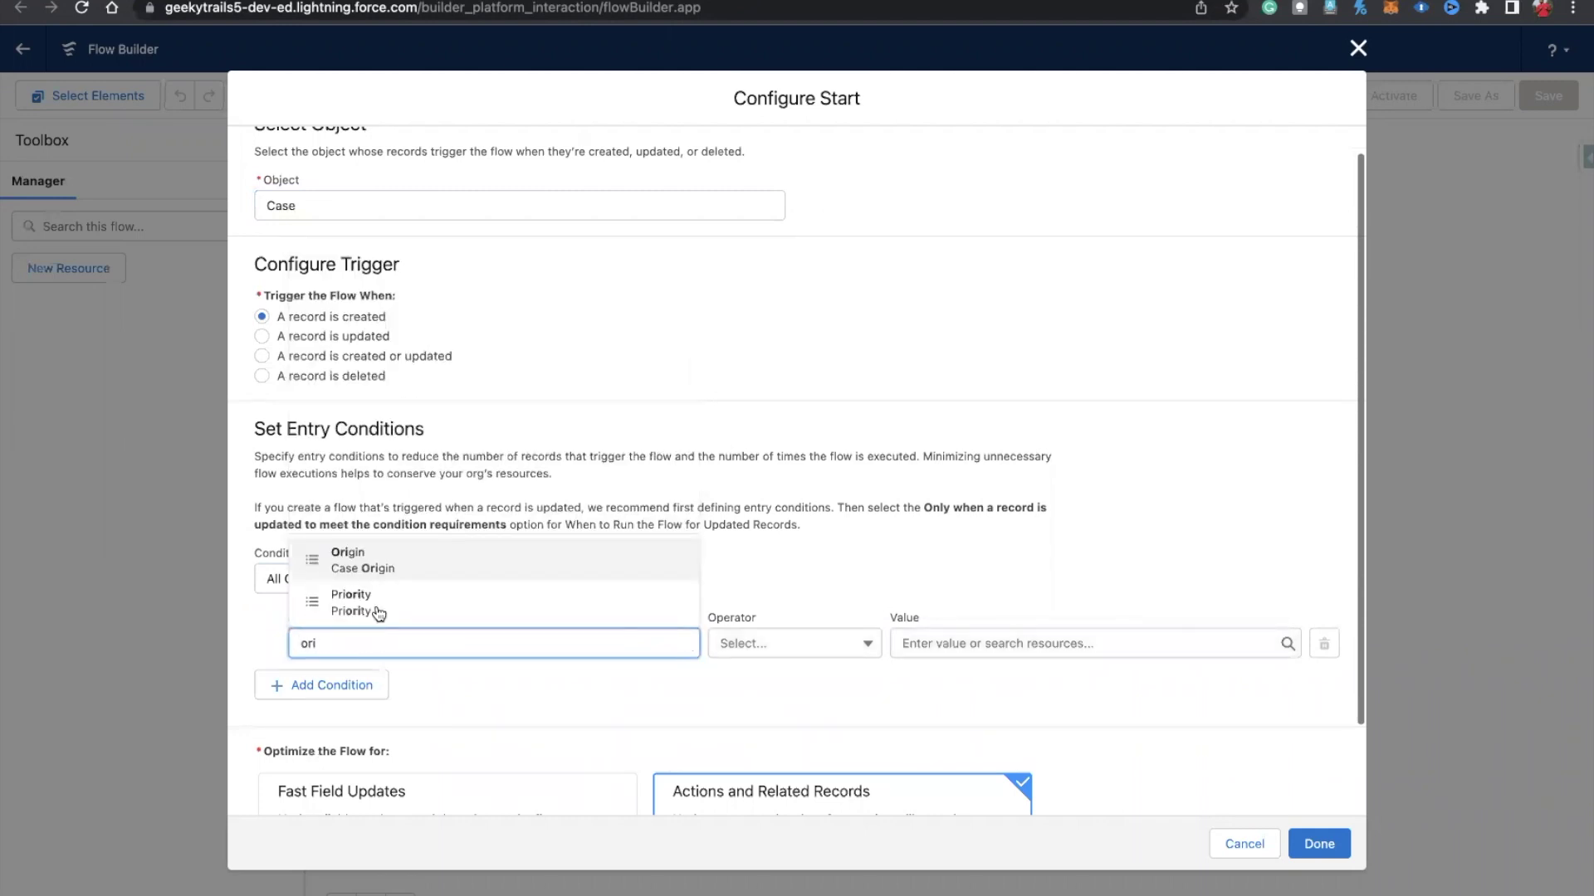
pyautogui.press('Return')
pyautogui.click(954, 644)
pyautogui.write('web')
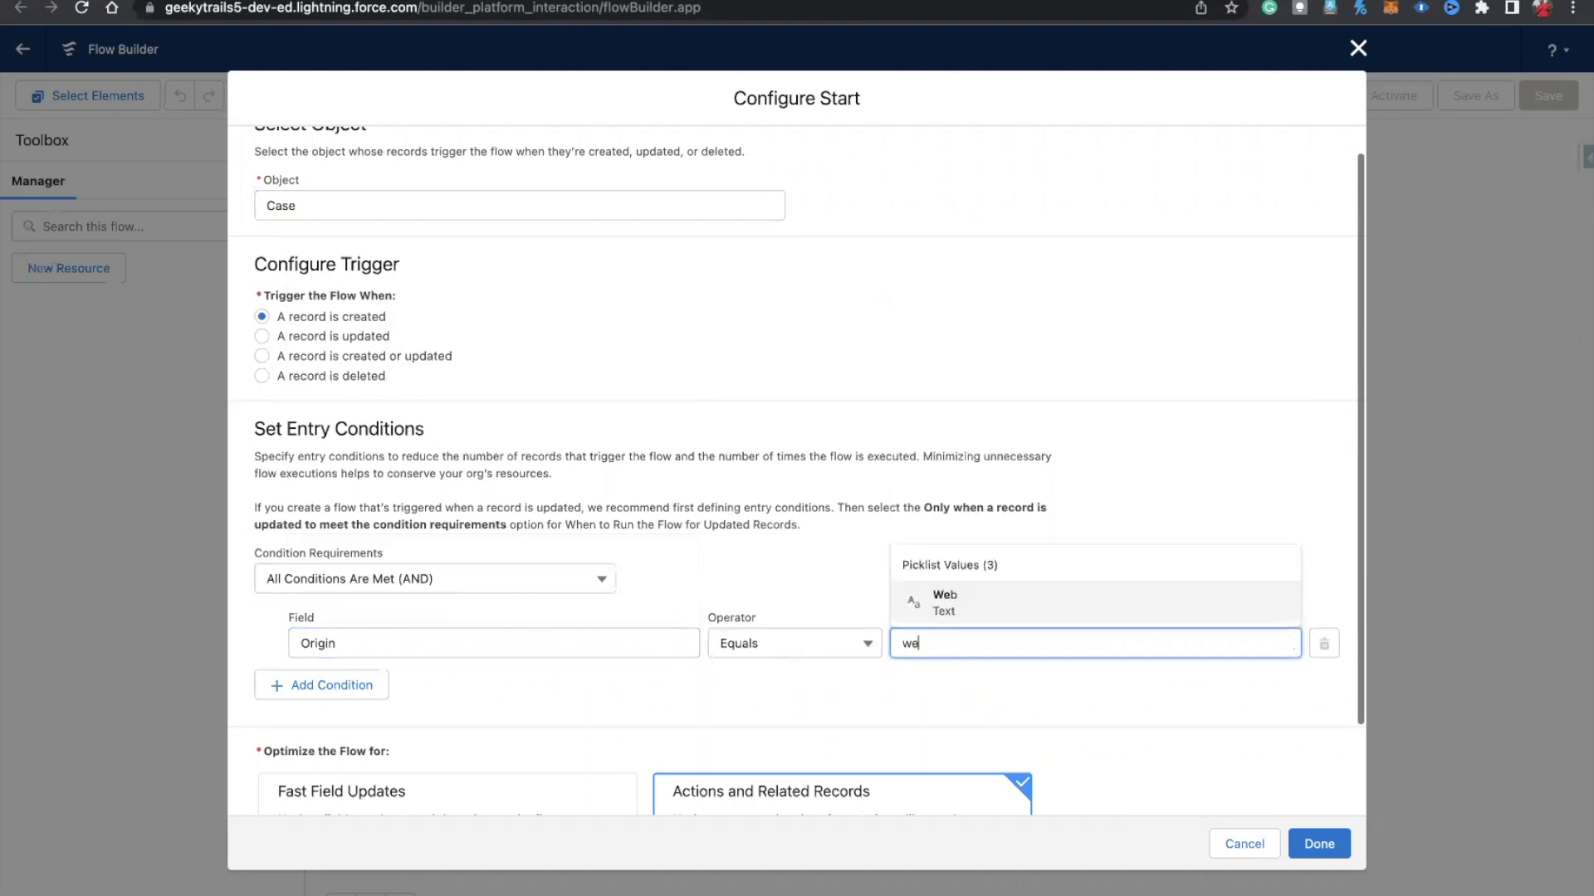
pyautogui.click(1008, 612)
# Step: Add a second entry condition: Priority Equals High
pyautogui.click(335, 683)
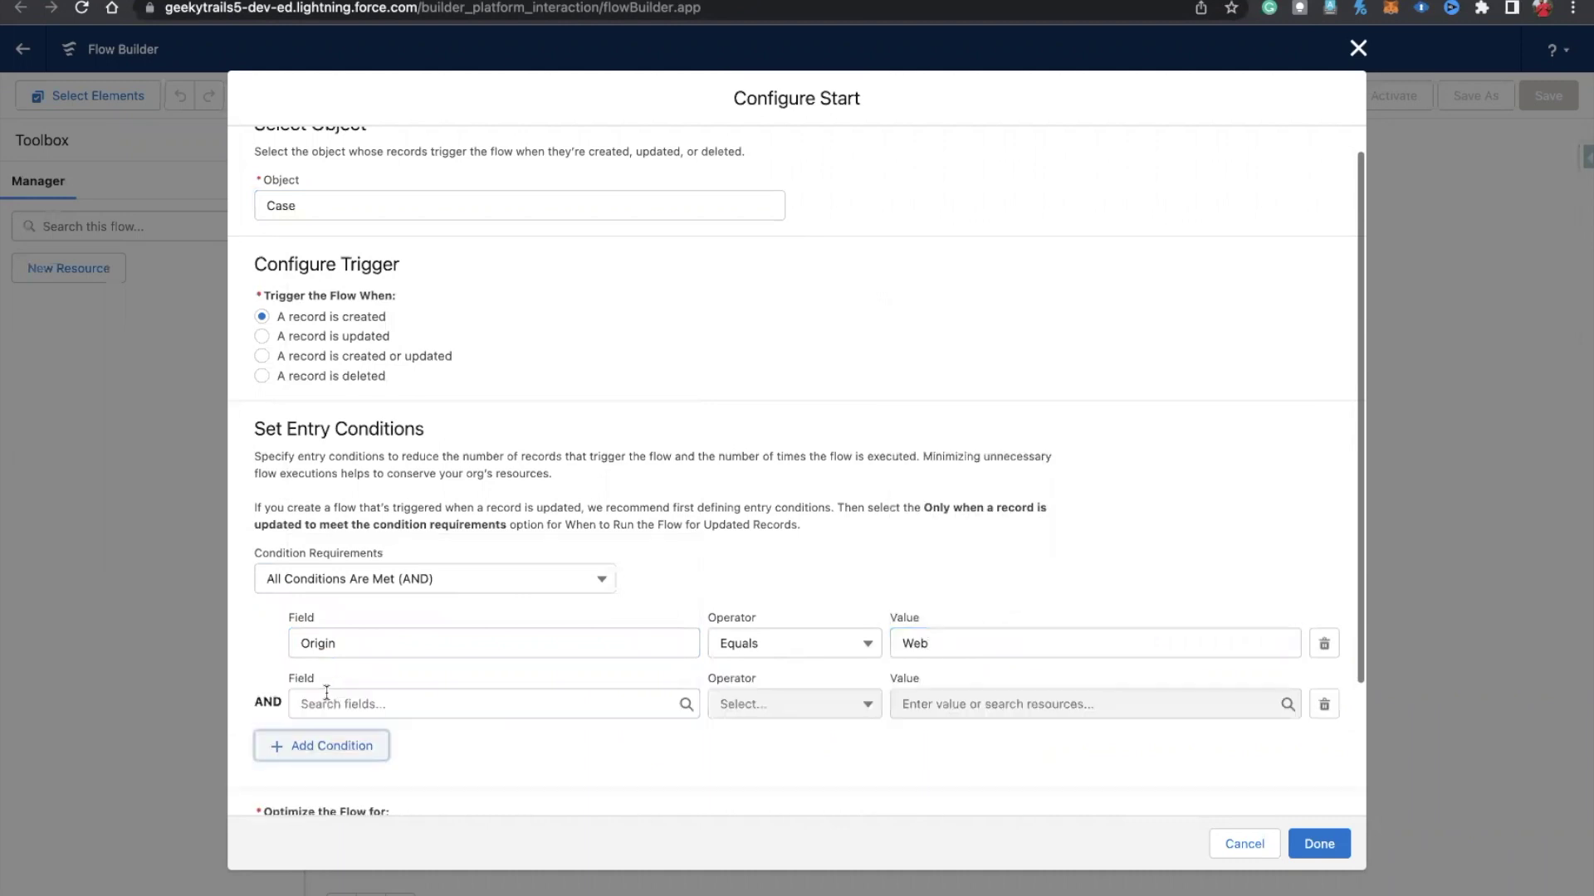
pyautogui.click(326, 699)
pyautogui.write('prio')
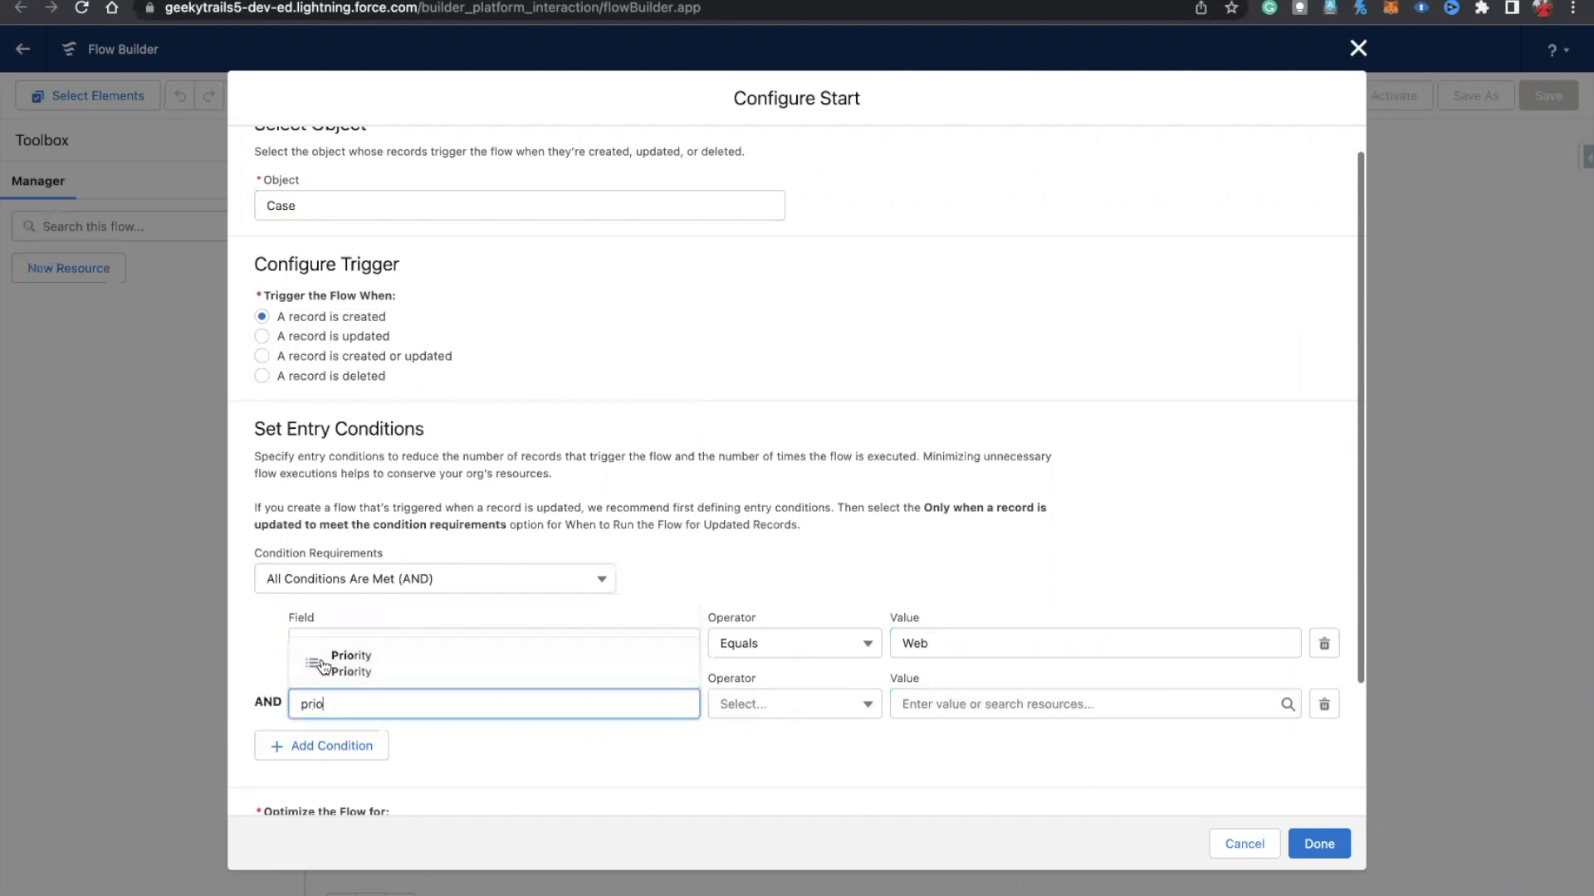
pyautogui.click(325, 662)
pyautogui.click(947, 696)
pyautogui.write('High')
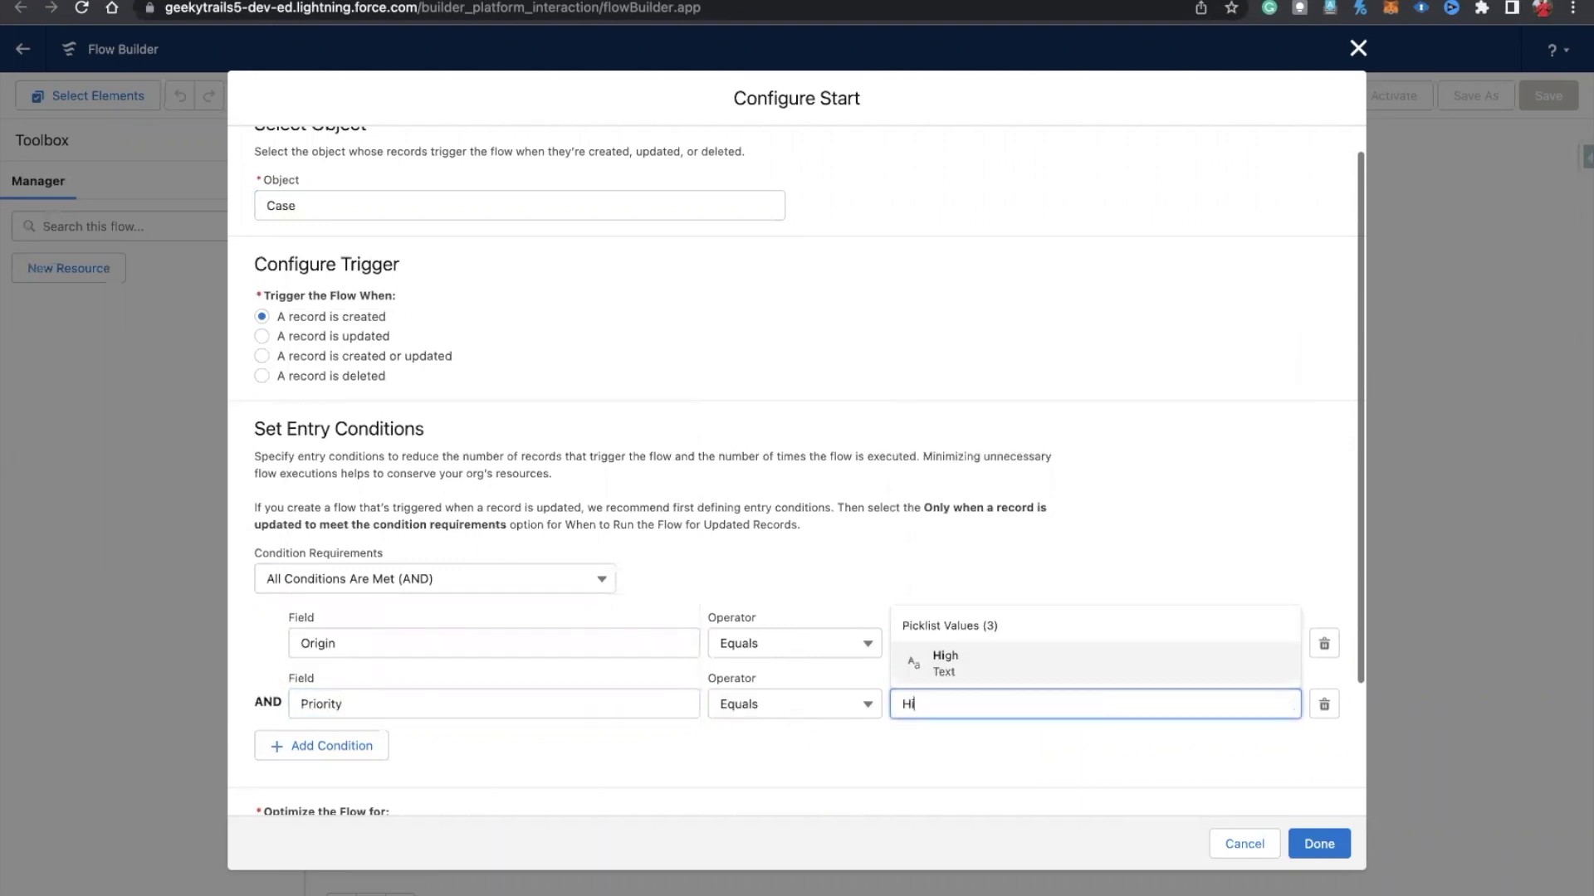
pyautogui.click(947, 662)
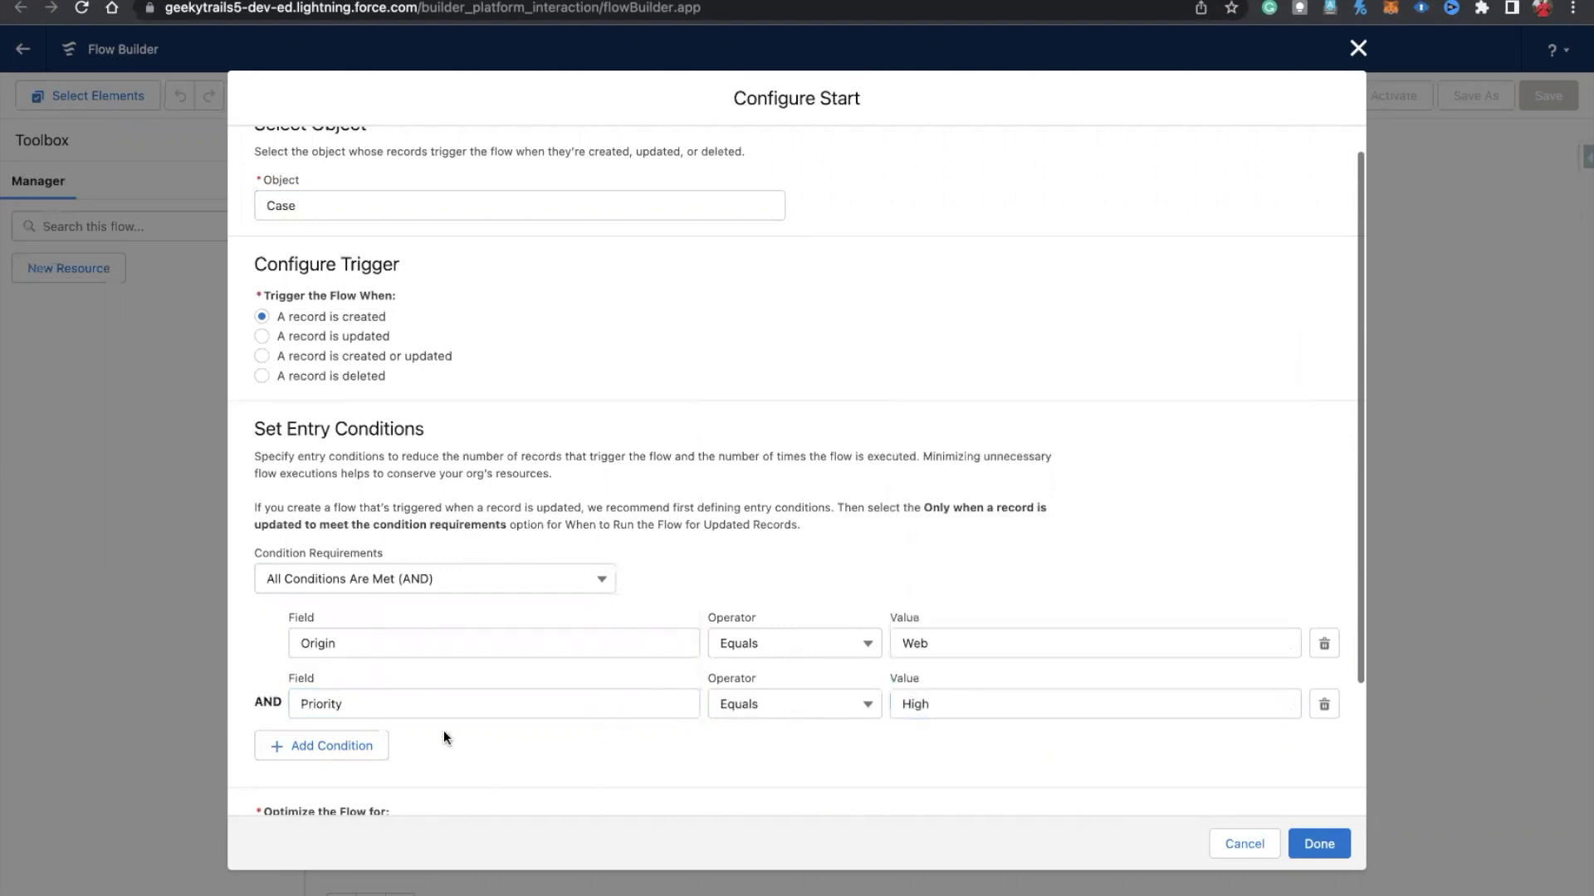
# Step: Add a third condition: SuppliedEmail Is Null $GlobalConstant.False
pyautogui.click(332, 746)
pyautogui.click(335, 765)
pyautogui.write('web')
pyautogui.press('BackSpace')
pyautogui.press('BackSpace')
pyautogui.press('BackSpace')
pyautogui.write('email')
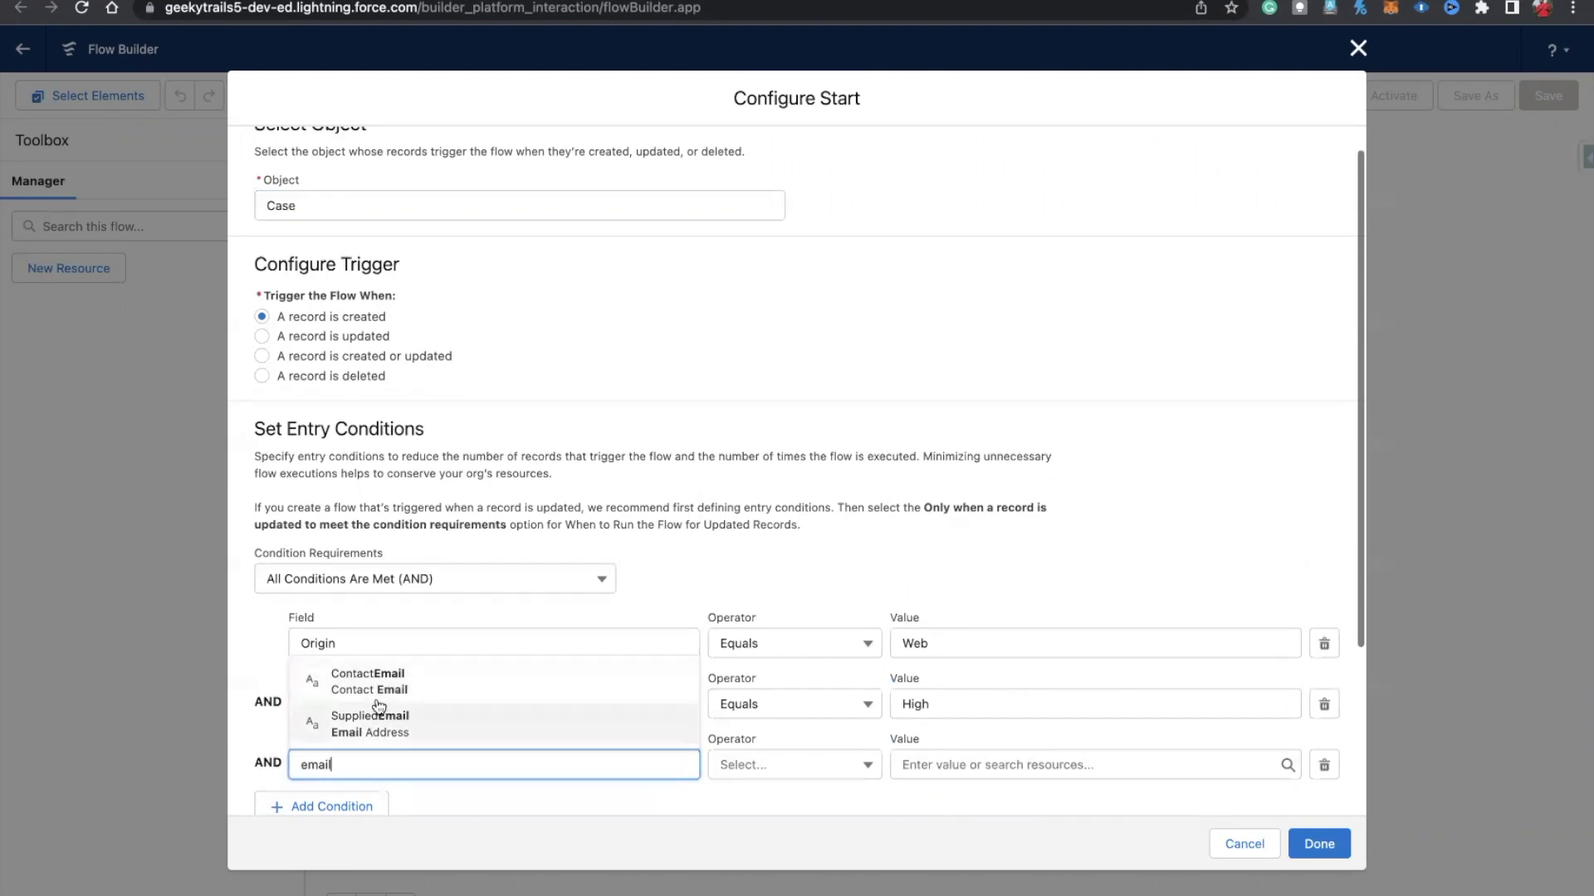
pyautogui.click(379, 723)
pyautogui.scroll(-2, 581, 664)
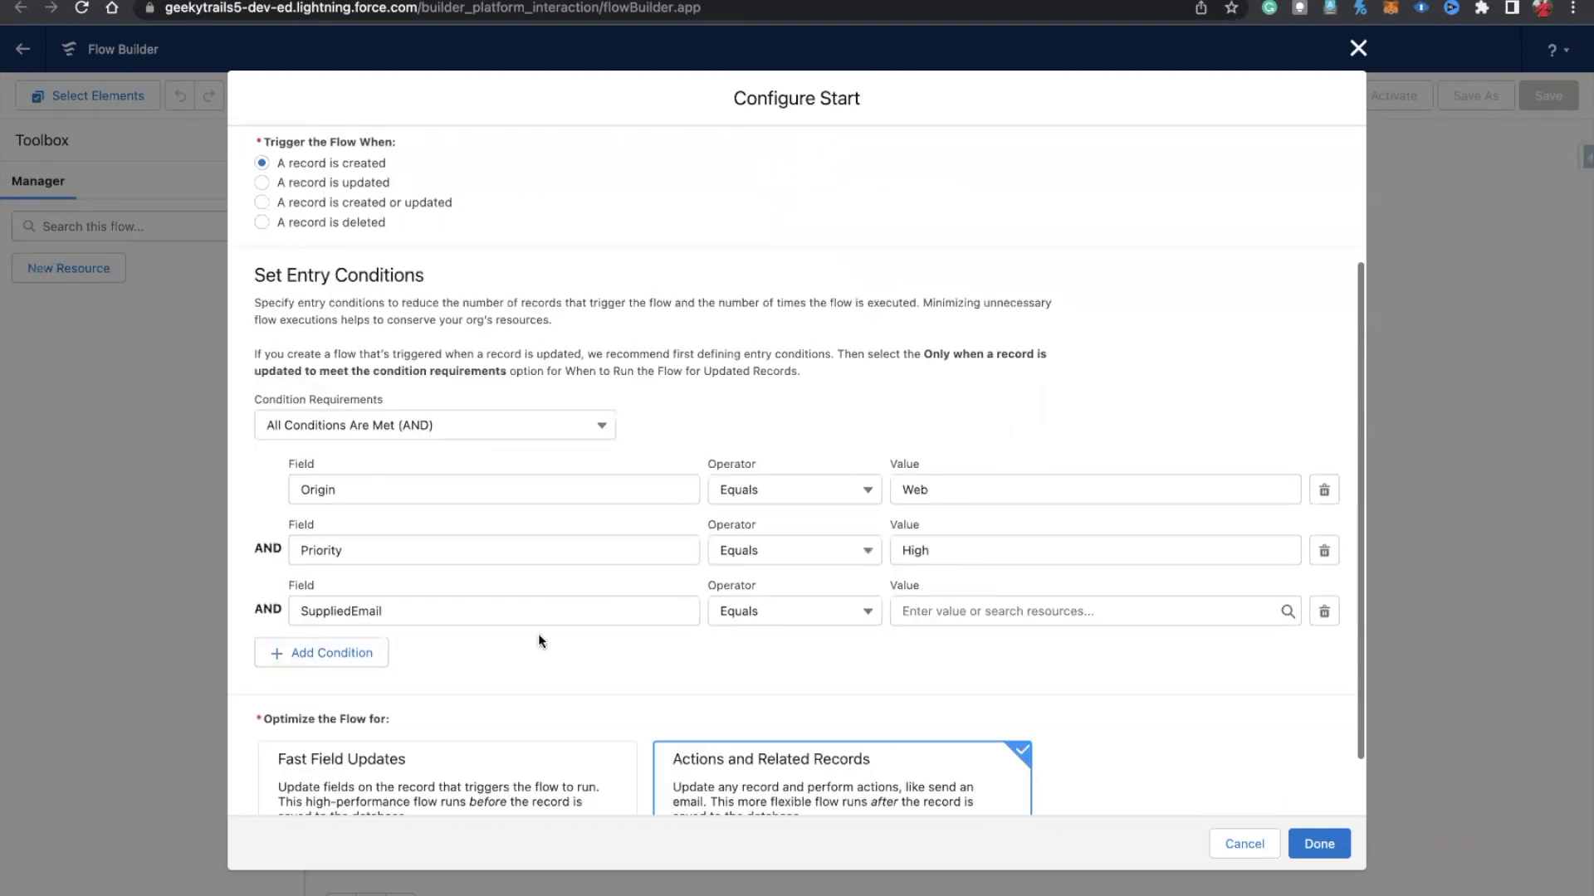
pyautogui.click(814, 623)
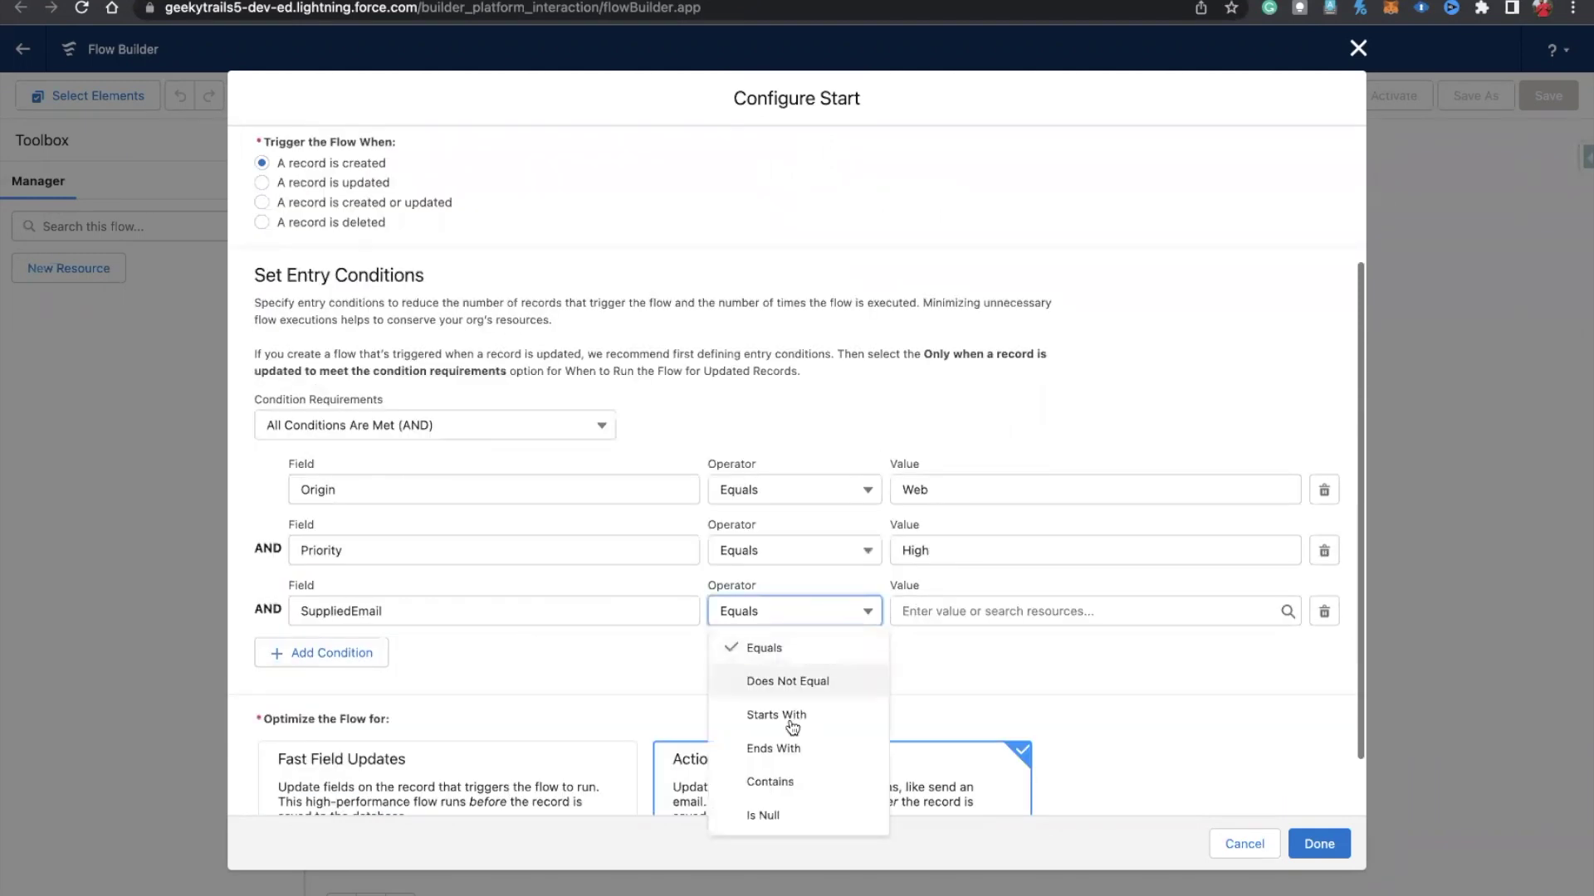
pyautogui.click(776, 816)
pyautogui.click(925, 612)
pyautogui.write('fals')
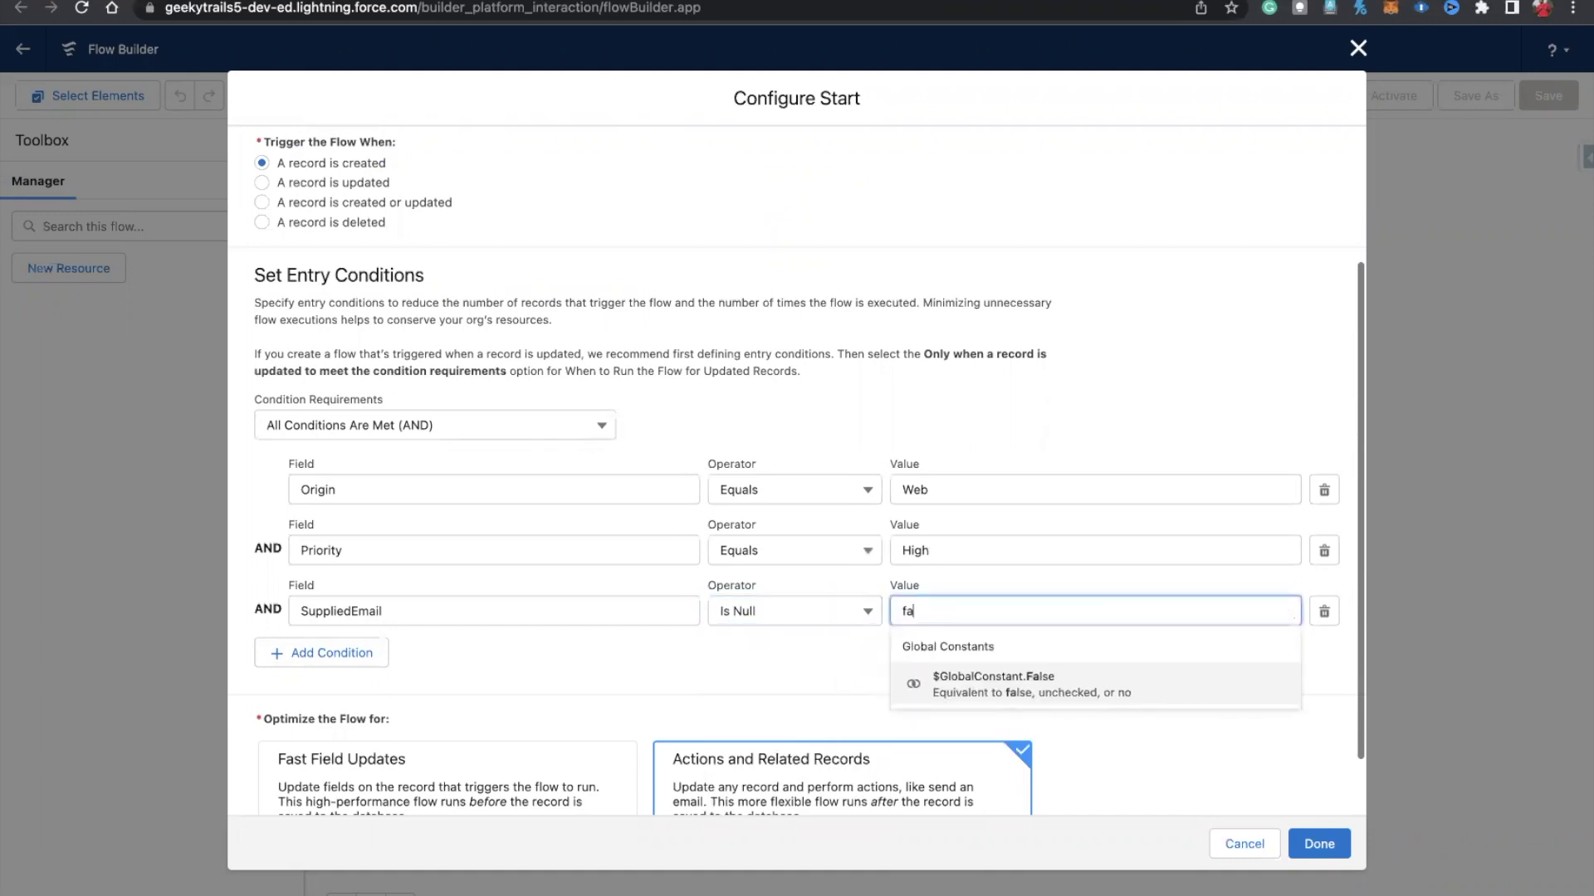
pyautogui.click(930, 664)
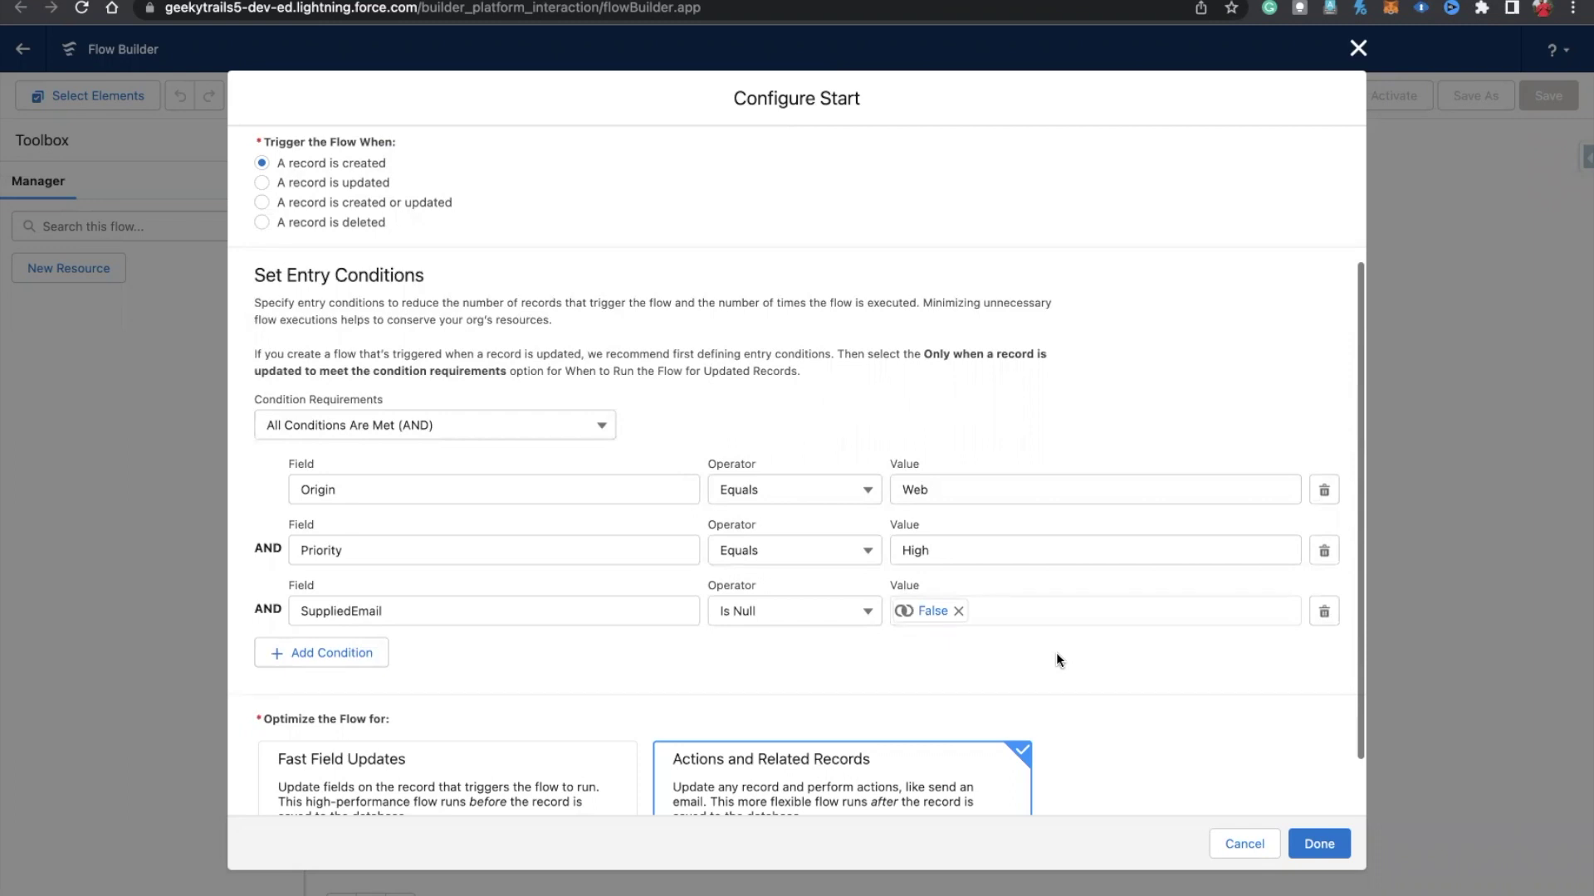
pyautogui.scroll(-2, 1056, 654)
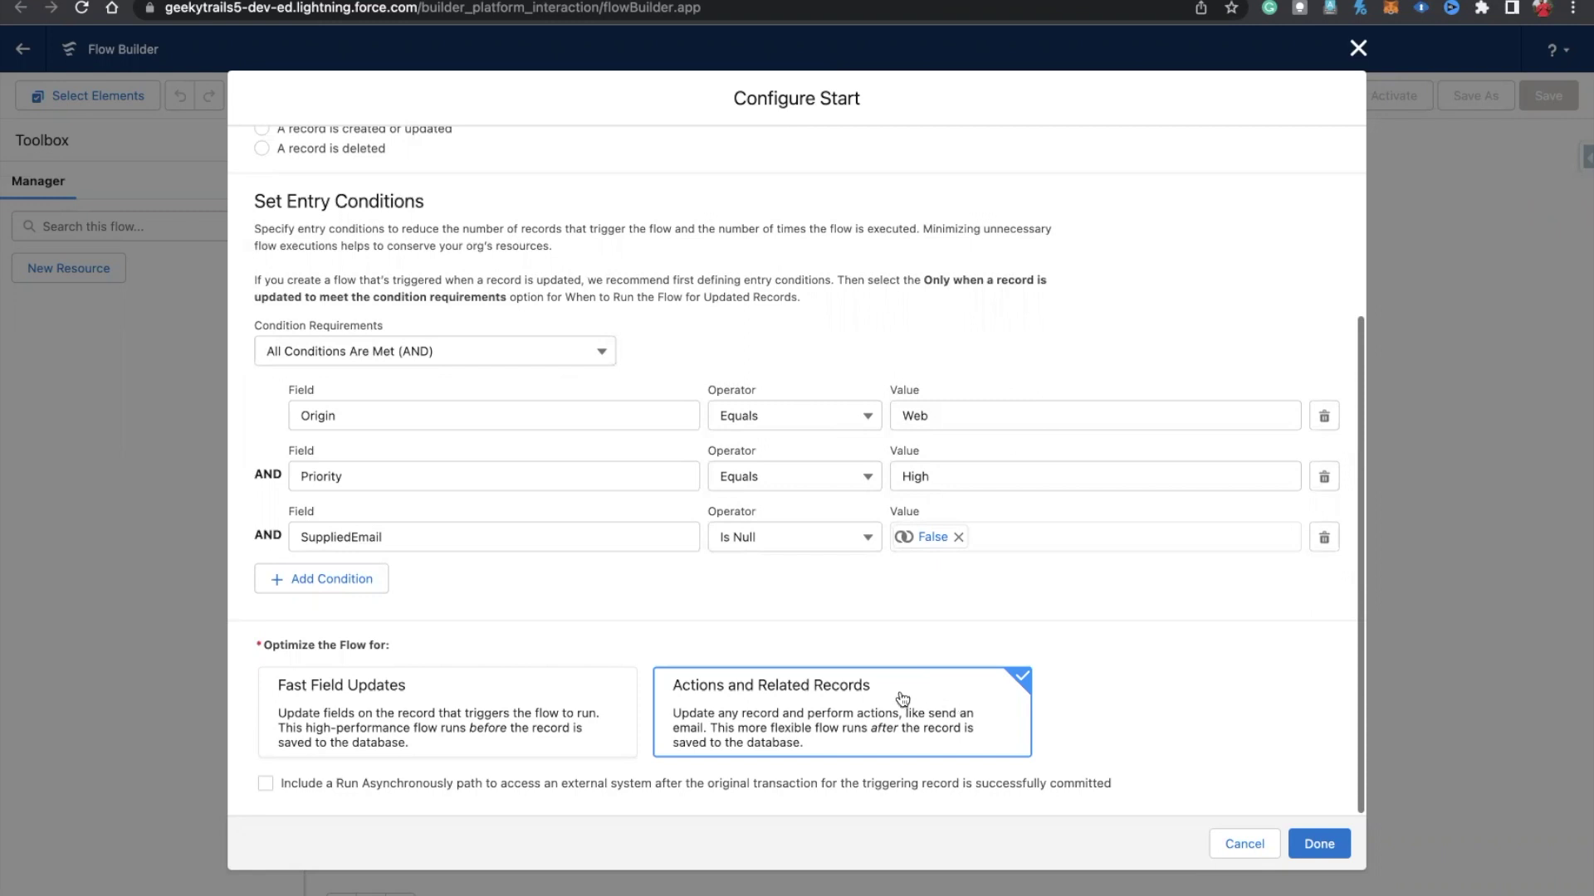
# Step: Confirm the trigger settings and add a Create Records element after Start
pyautogui.click(1325, 847)
pyautogui.moveTo(1117, 316); pyautogui.dragTo(822, 345)
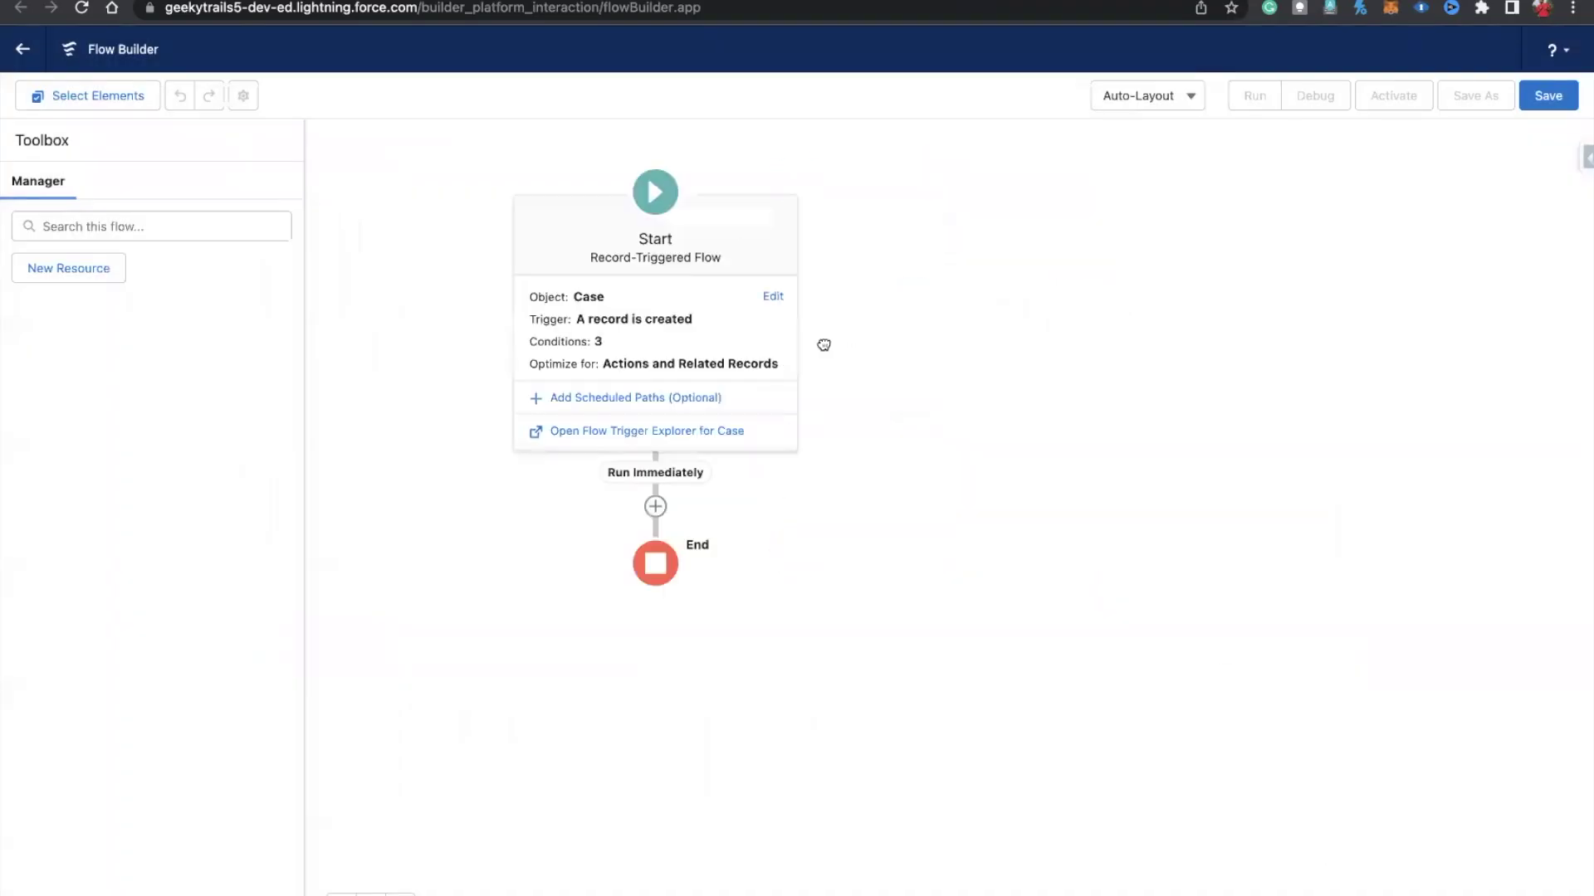
pyautogui.click(654, 271)
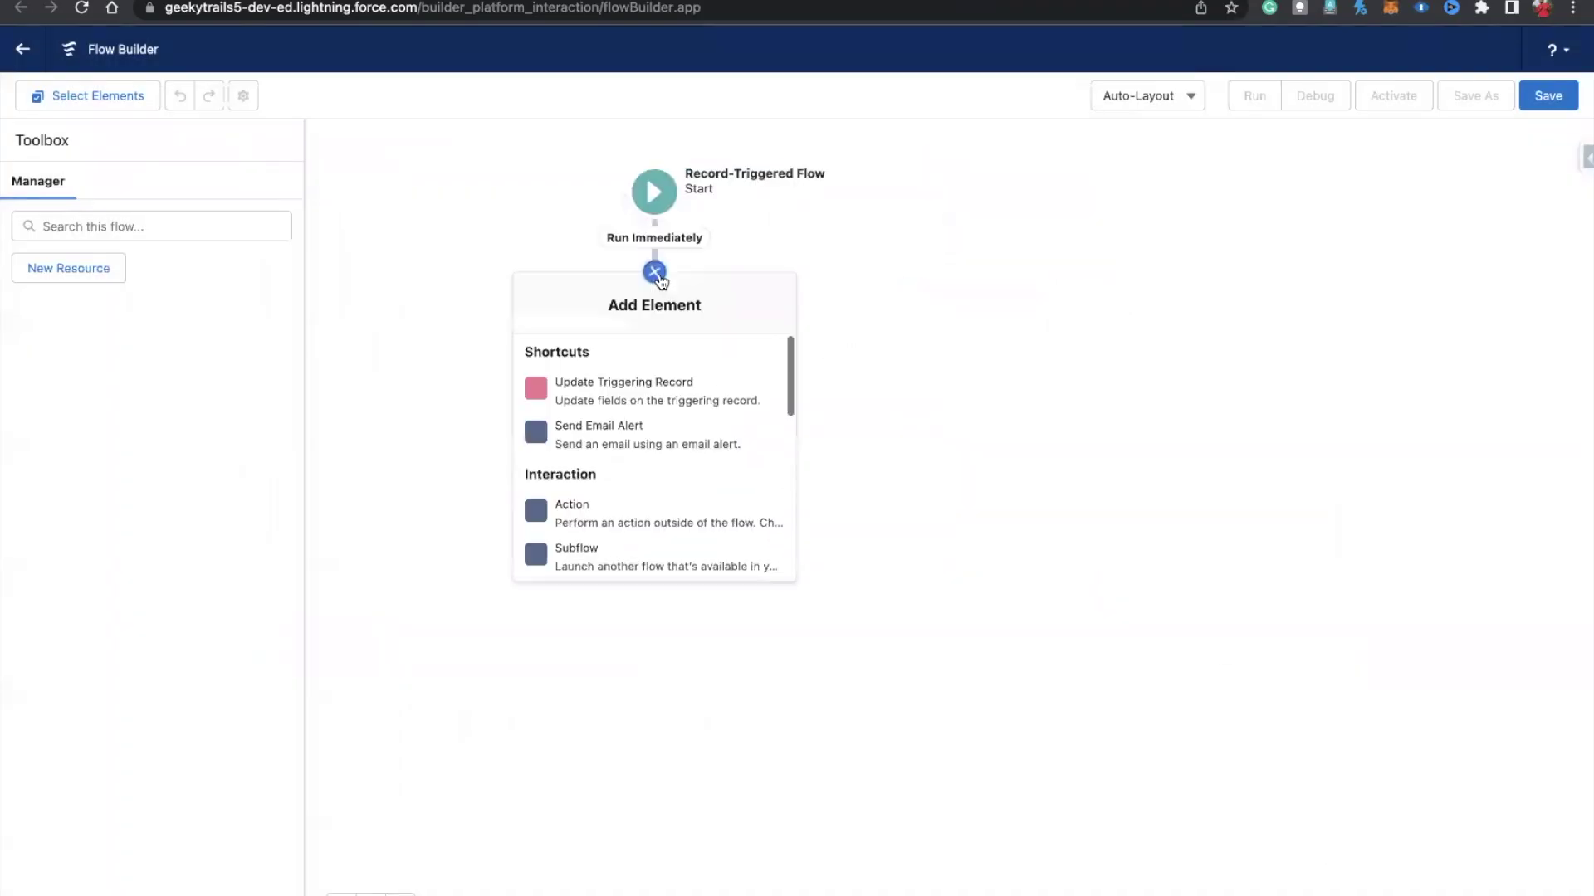
pyautogui.scroll(-5, 652, 431)
pyautogui.scroll(-3, 650, 439)
pyautogui.click(650, 434)
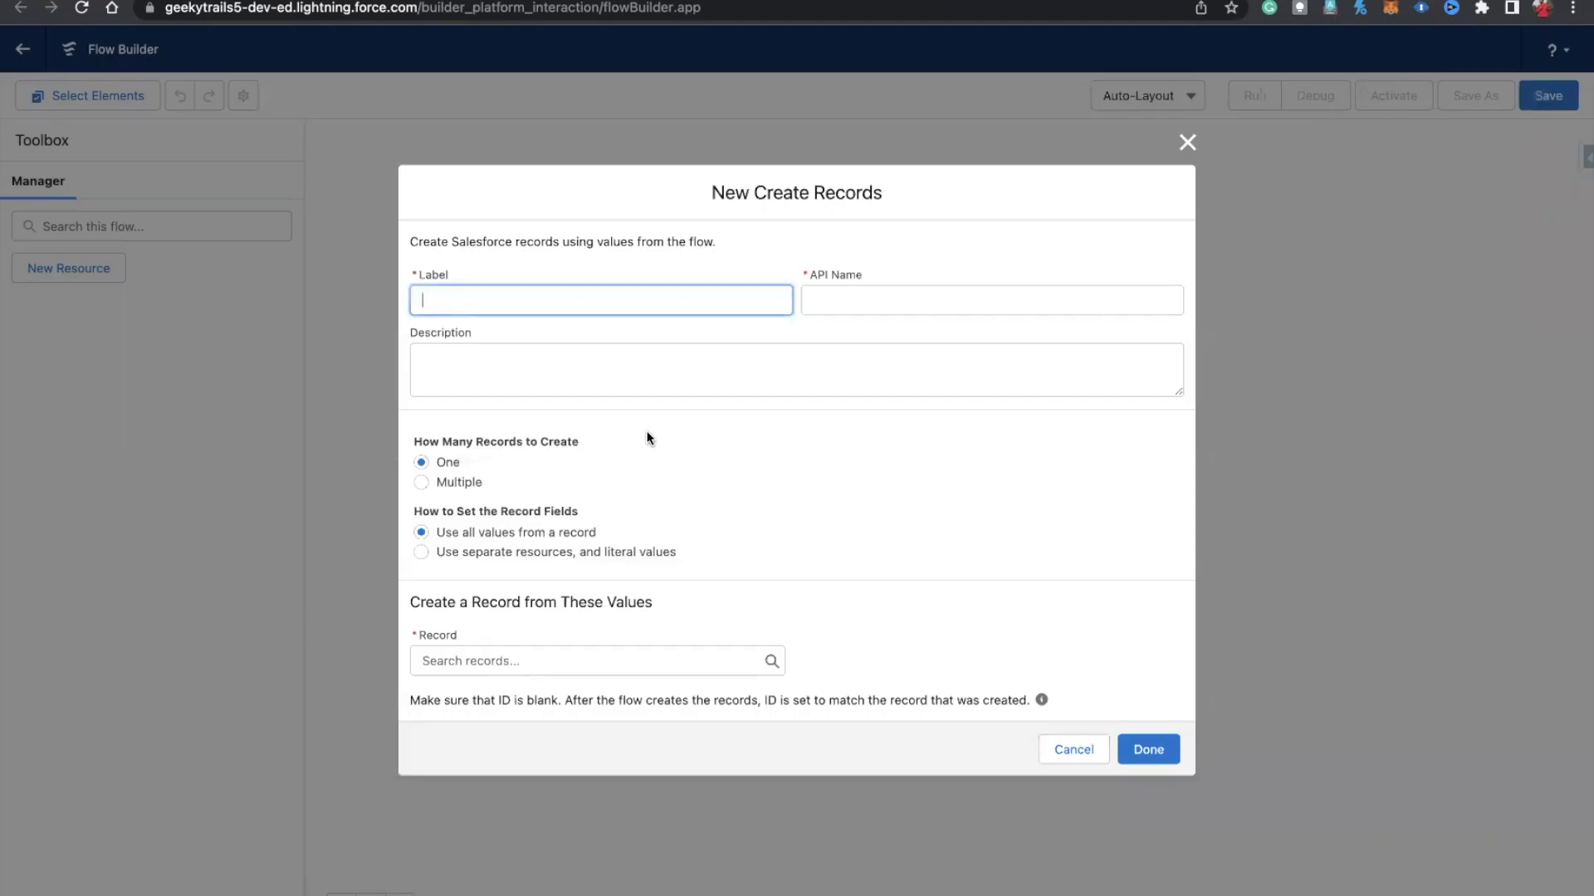
# Step: Label the element 'Create Task' and create a Task using separate resources and literal values
pyautogui.write('Create Task')
pyautogui.click(835, 304)
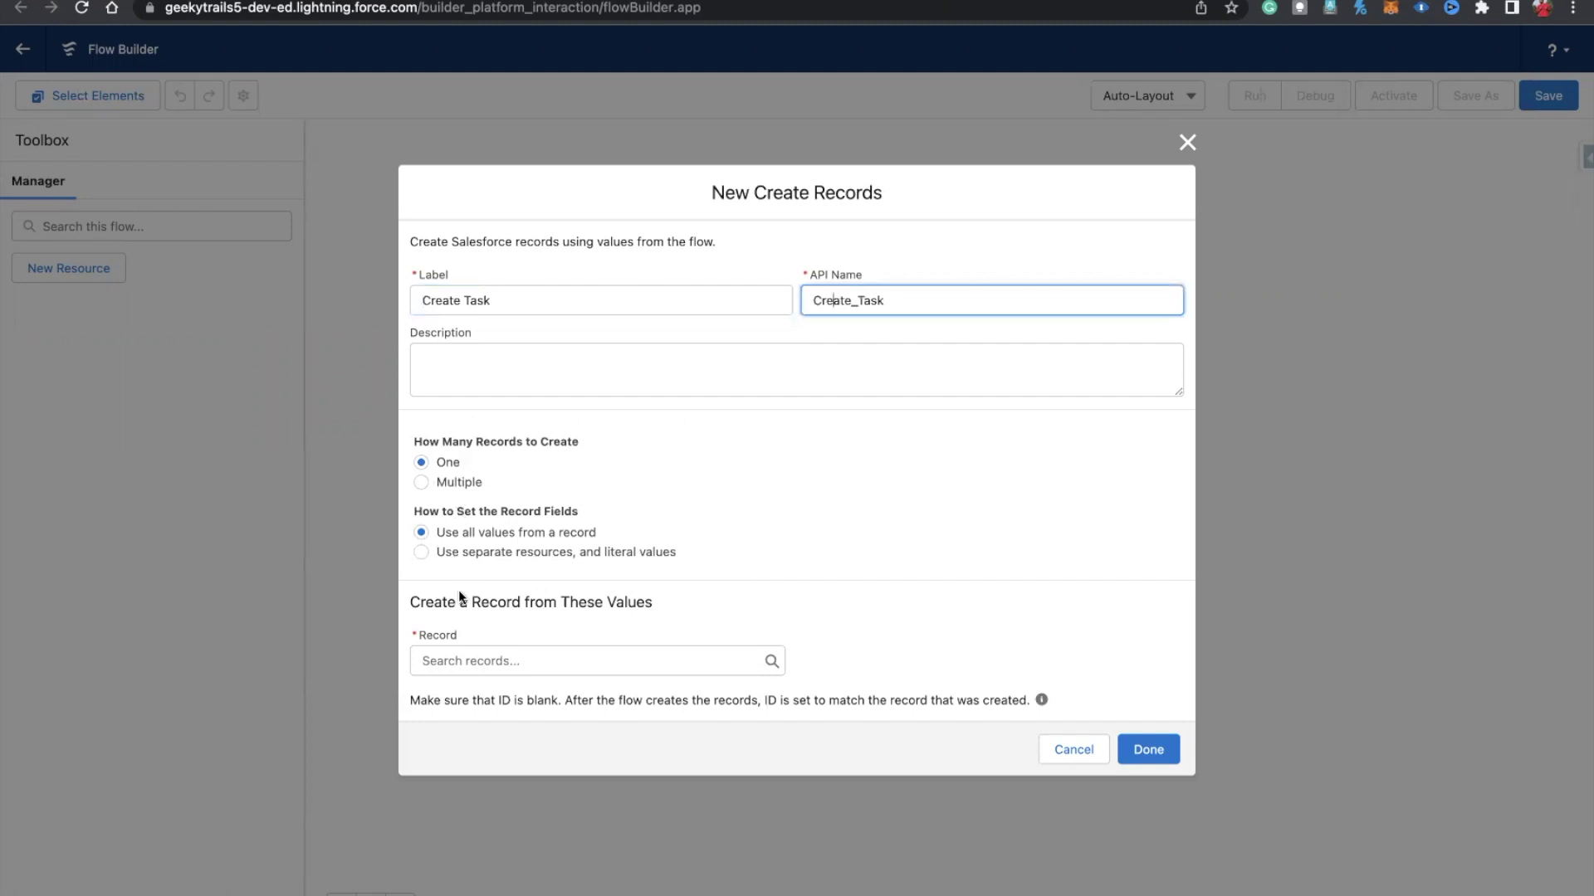
pyautogui.click(422, 553)
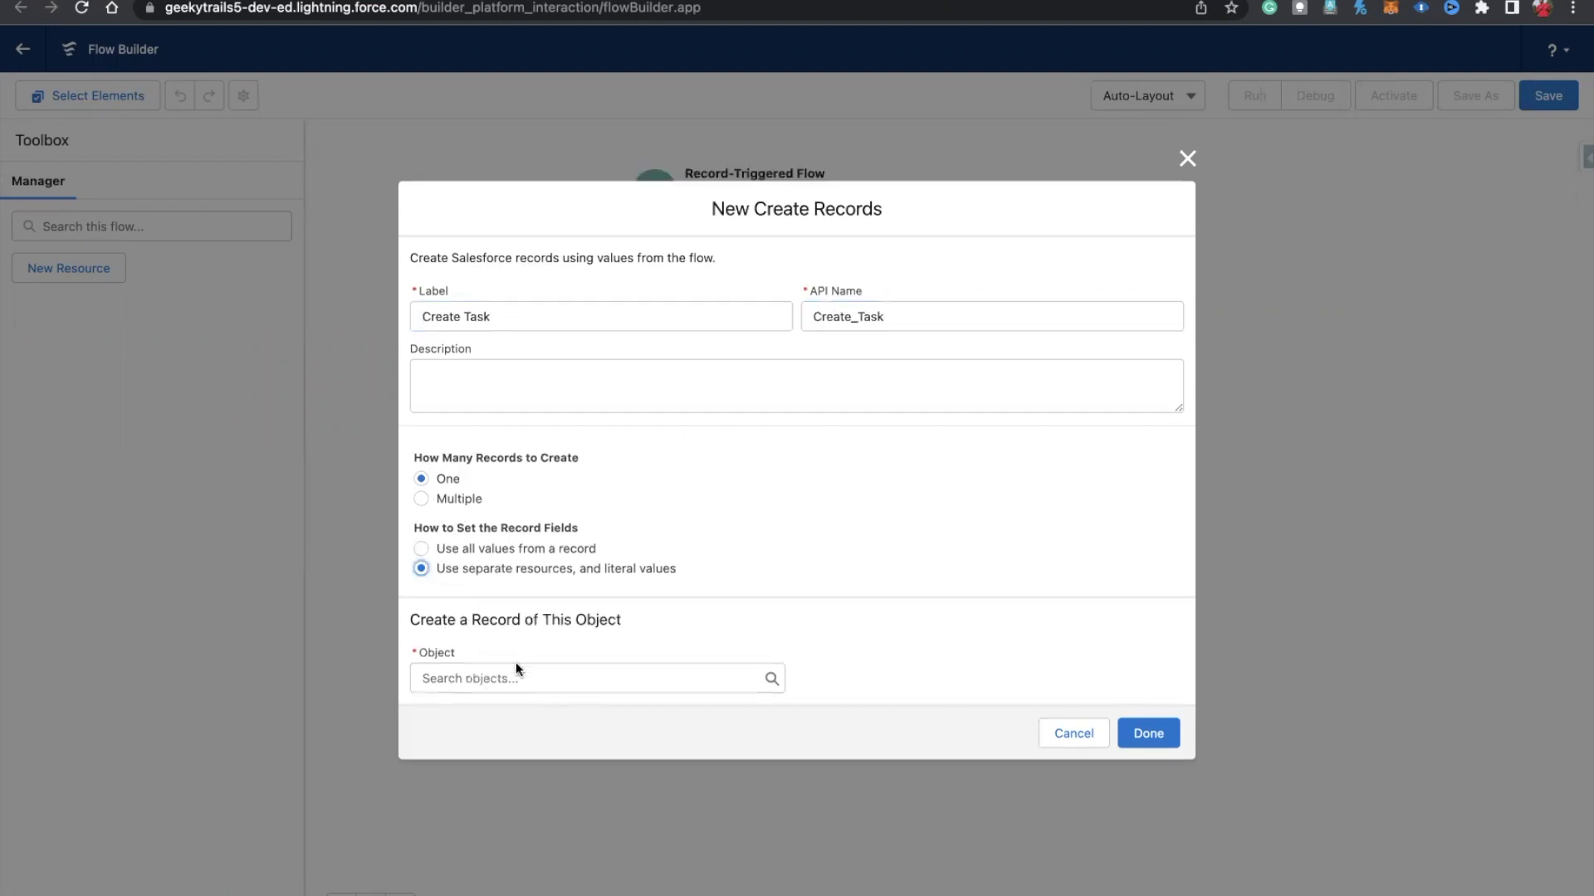
pyautogui.click(486, 677)
pyautogui.write('task')
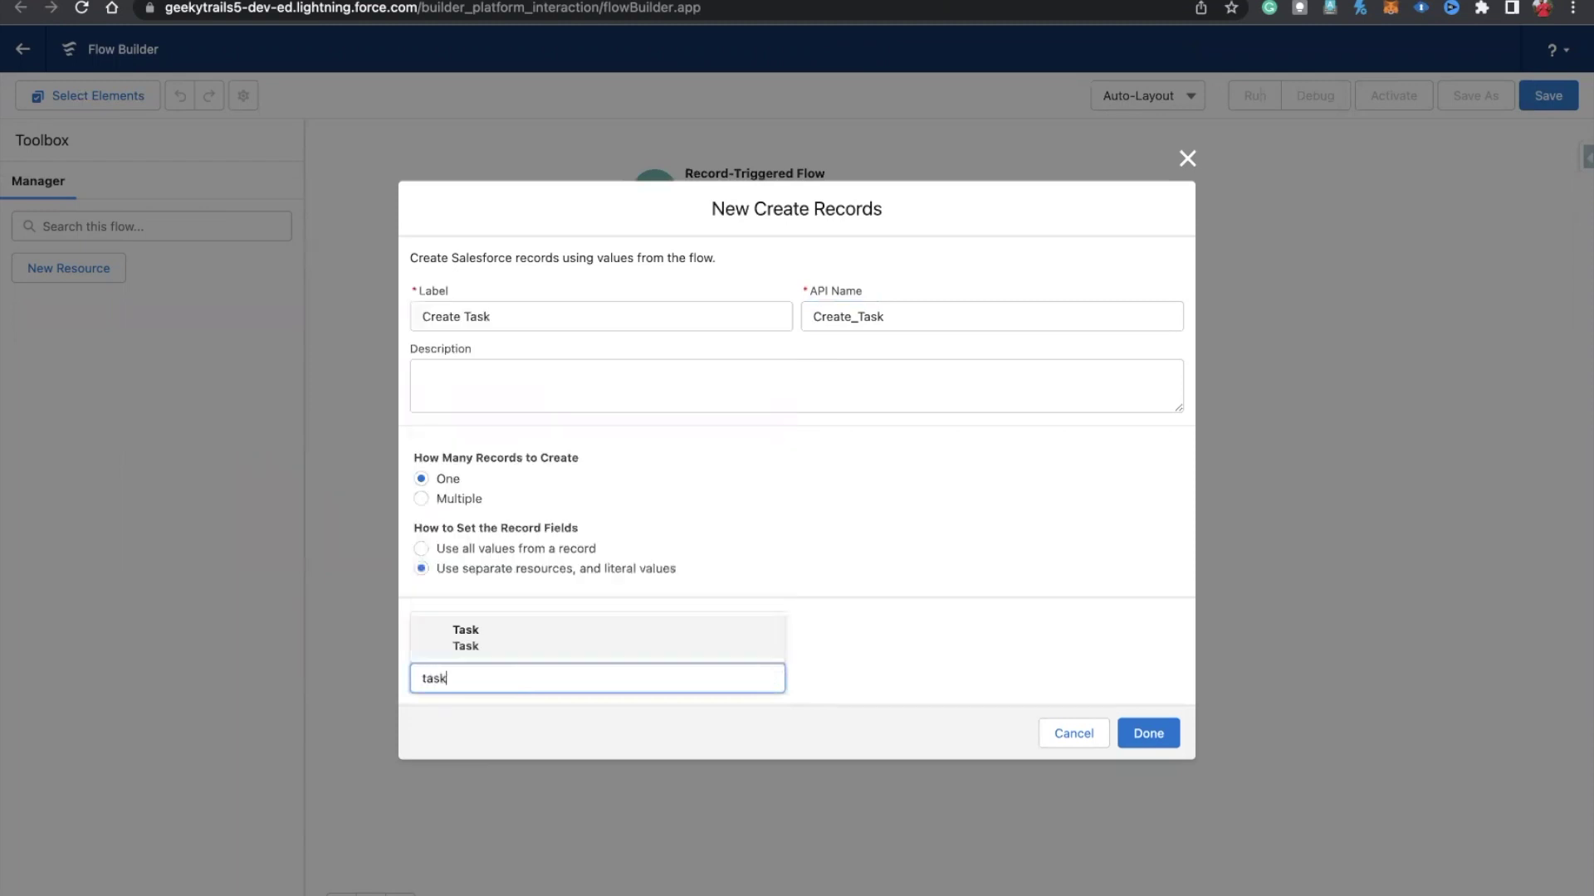
pyautogui.click(515, 652)
pyautogui.click(523, 695)
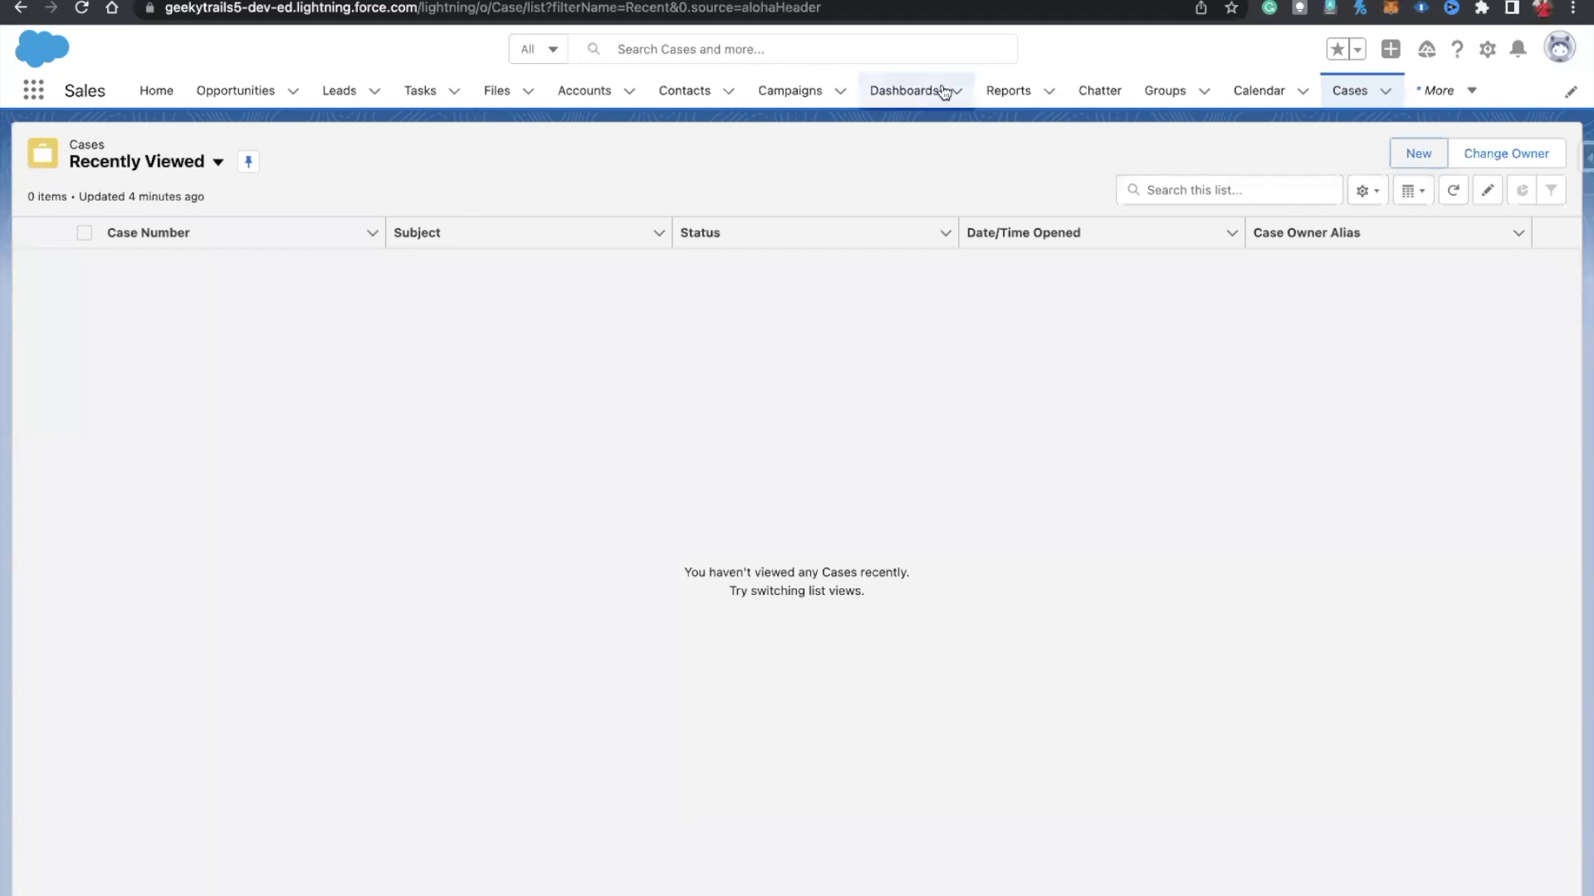
# Step: Go to the Tasks page and start a new Task record
pyautogui.click(1454, 88)
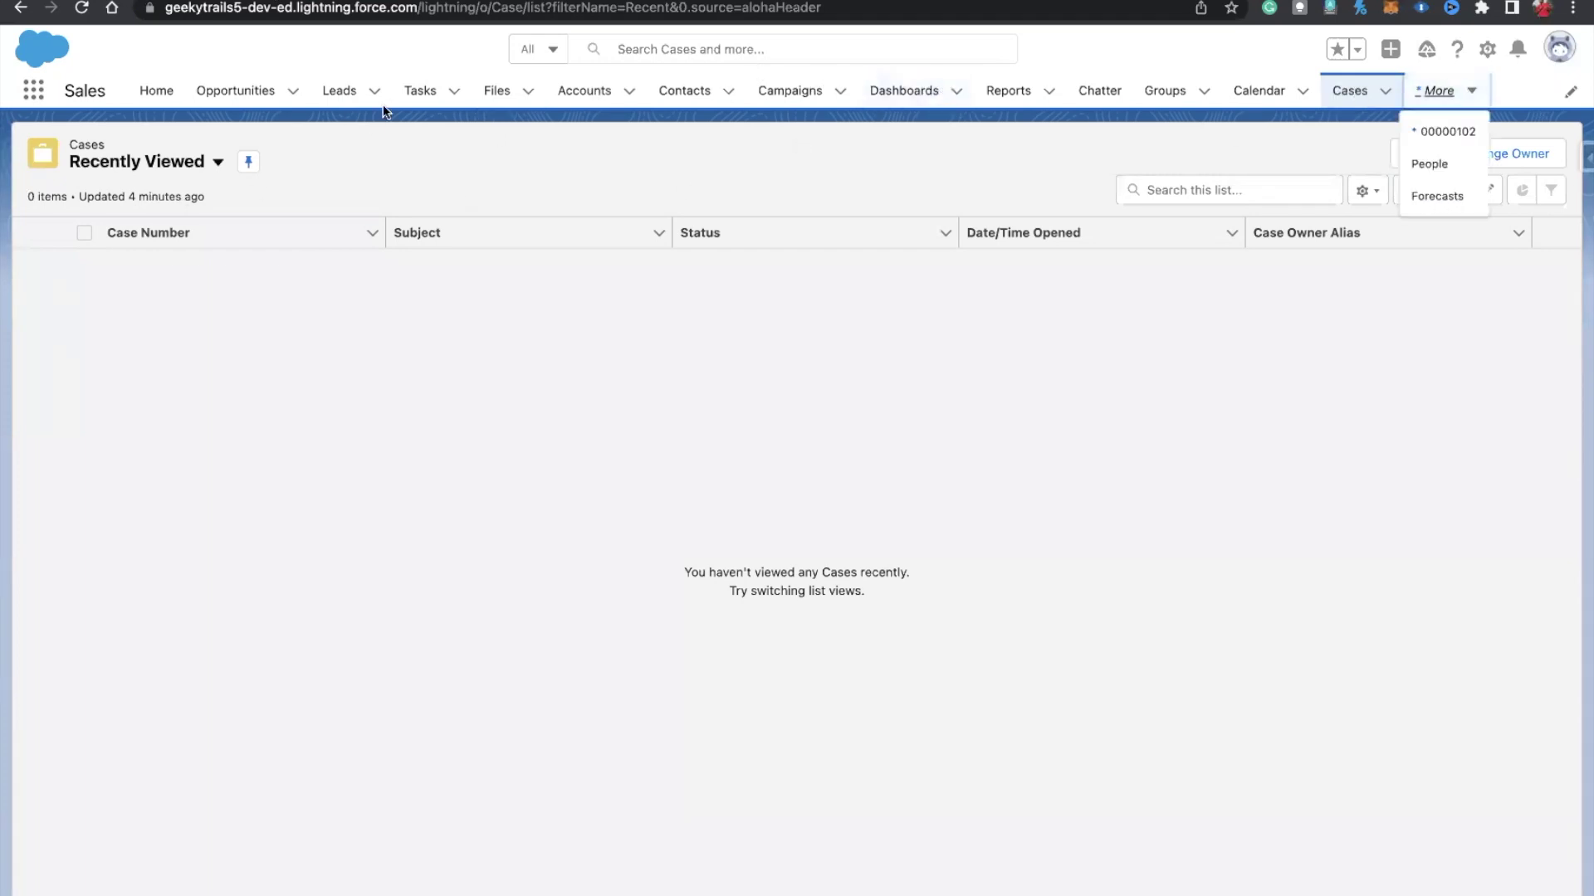
pyautogui.click(430, 96)
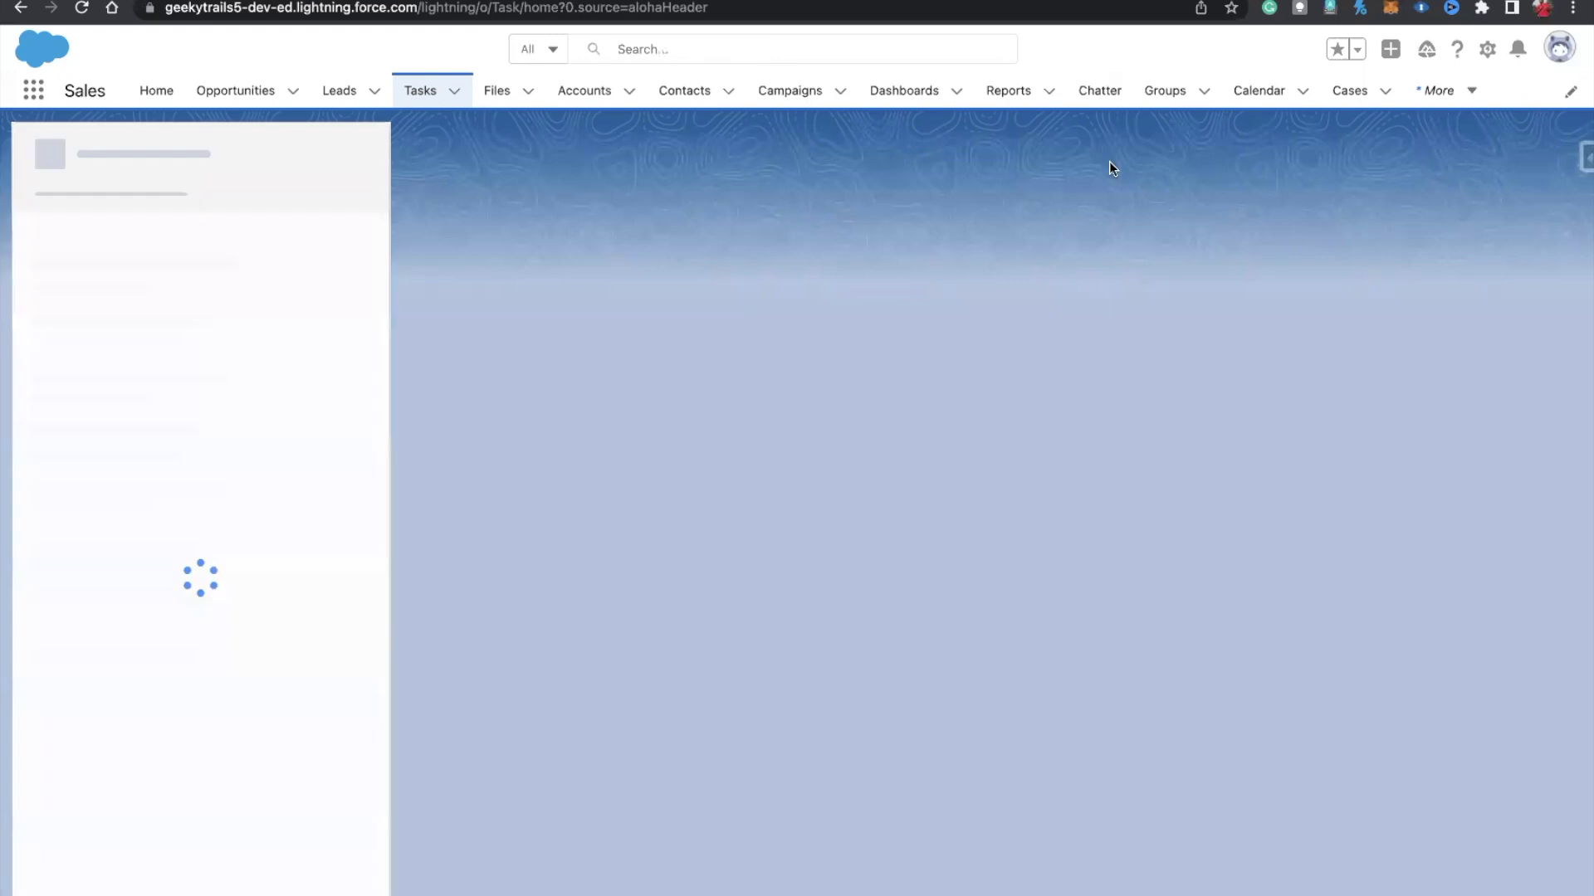
pyautogui.click(398, 241)
pyautogui.click(358, 155)
pyautogui.click(319, 199)
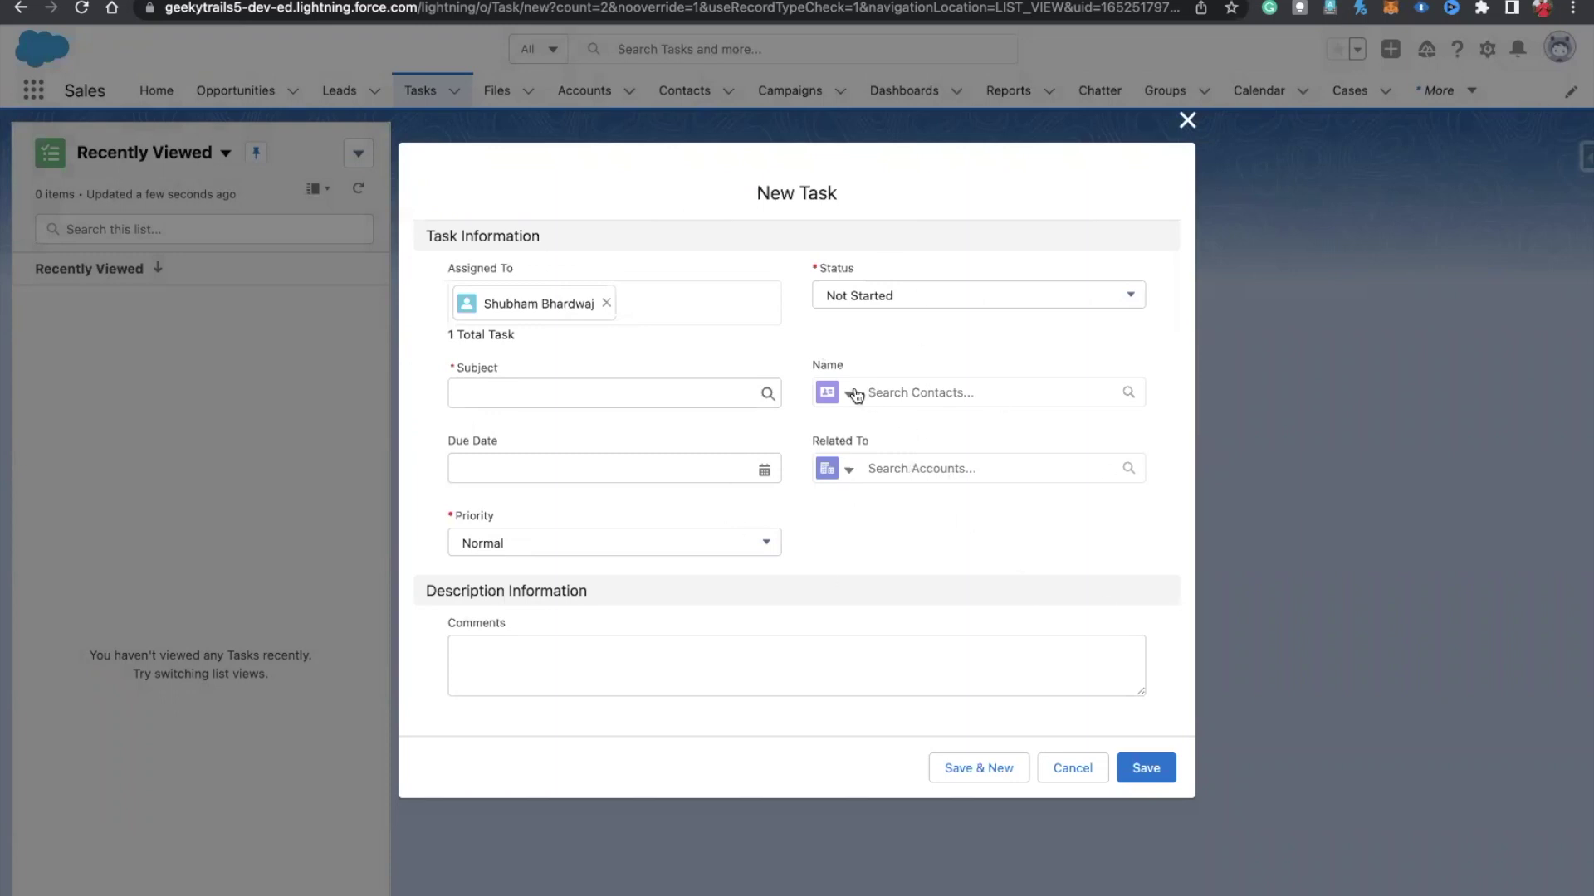
# Step: Inspect the object types accepted by Related To and Name, leaving them unchanged
pyautogui.click(901, 467)
pyautogui.click(845, 469)
pyautogui.scroll(-12, 931, 721)
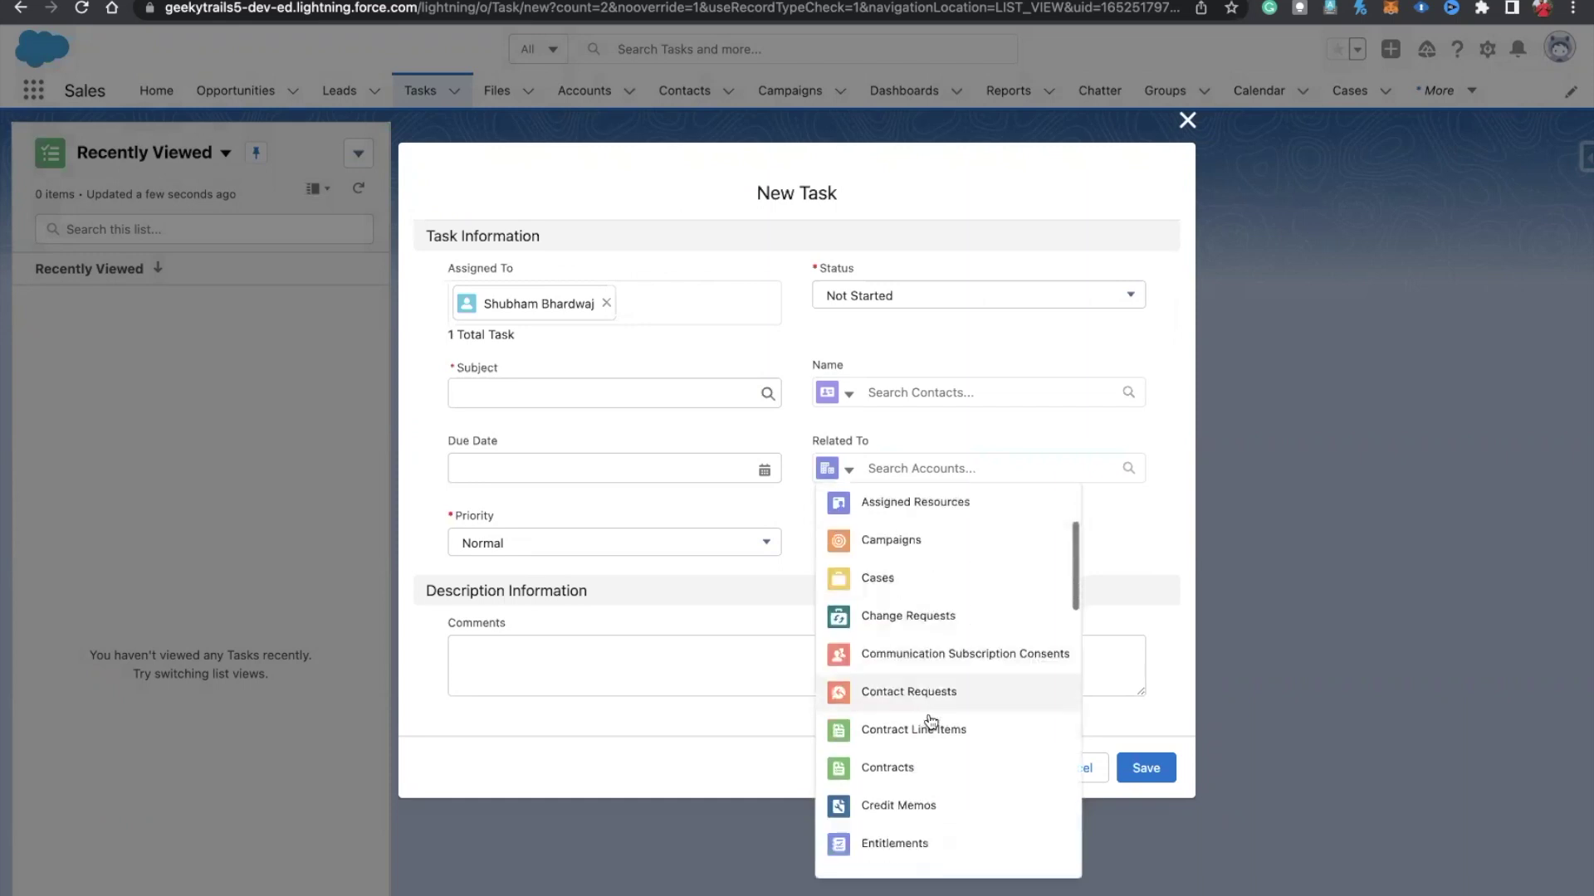
pyautogui.scroll(-3, 930, 721)
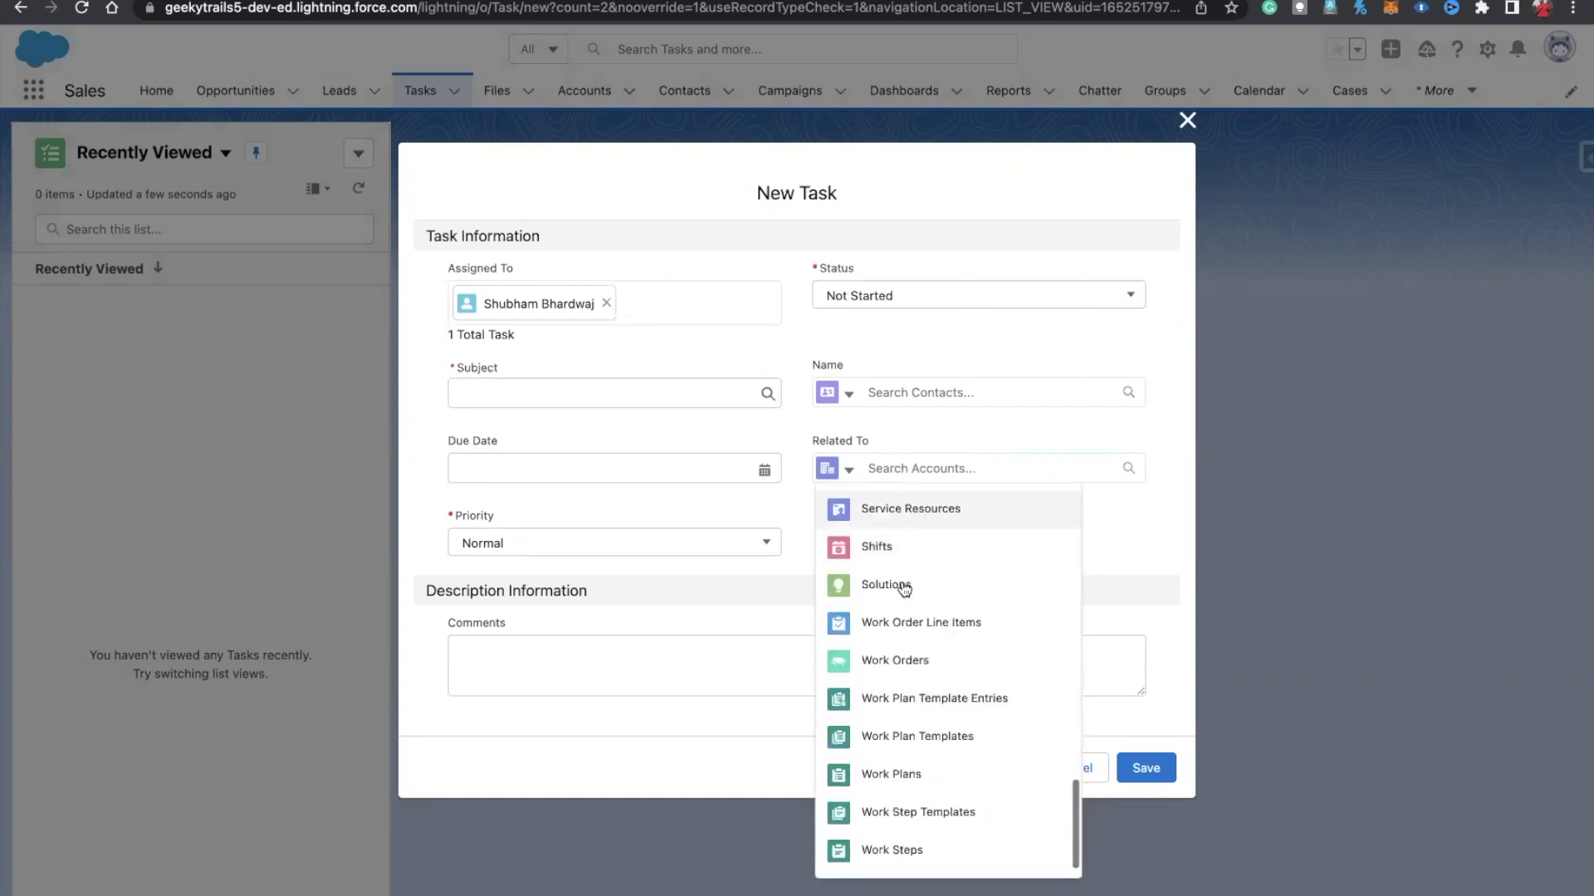
pyautogui.scroll(5, 923, 623)
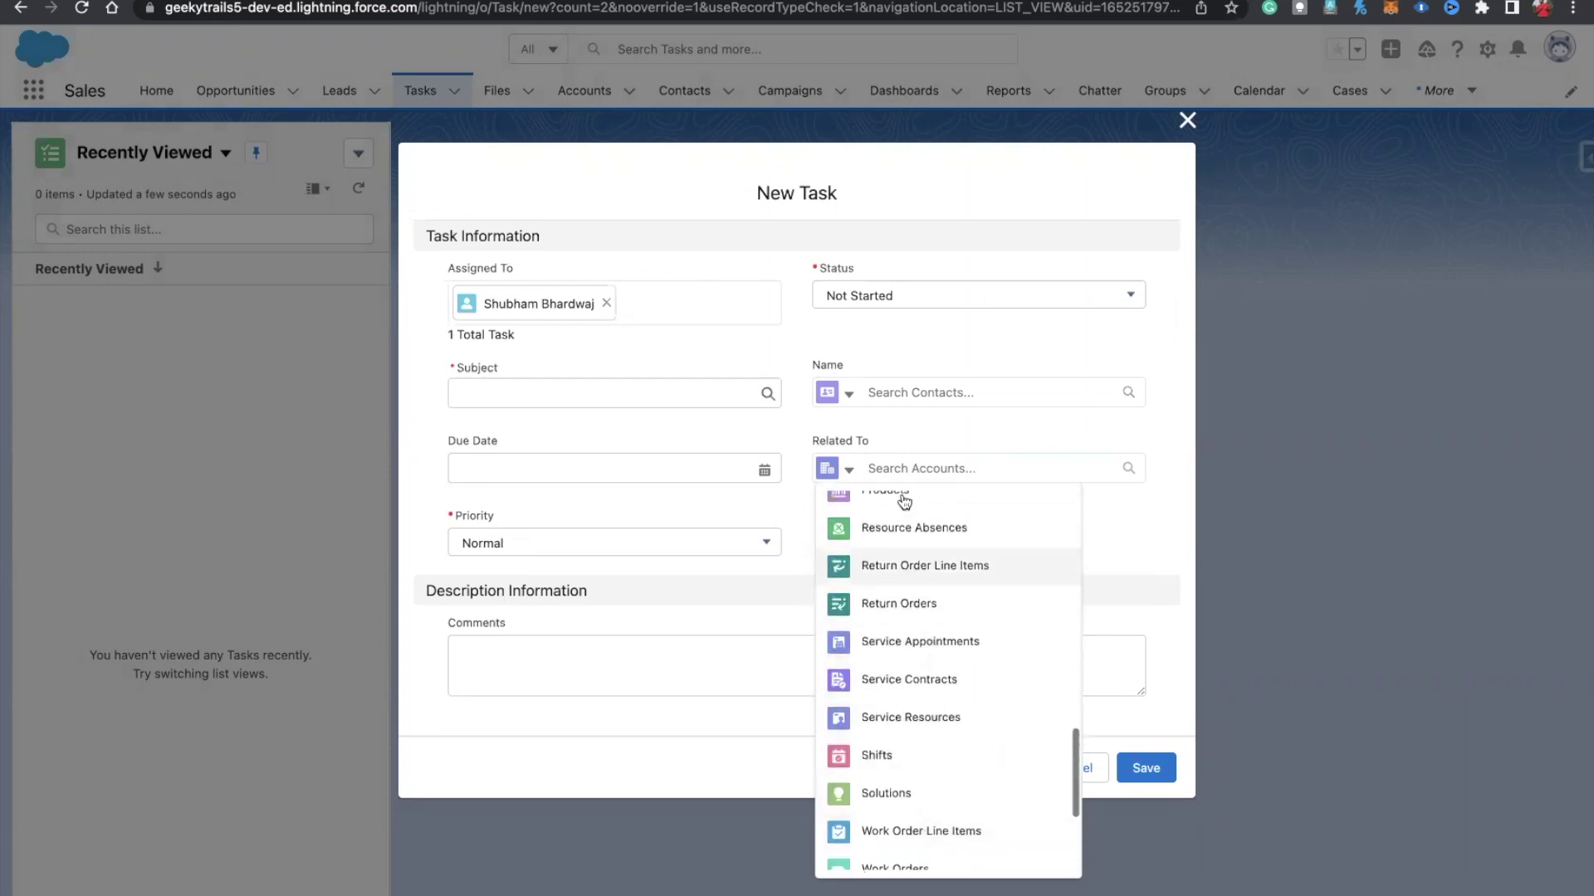
pyautogui.scroll(1, 904, 548)
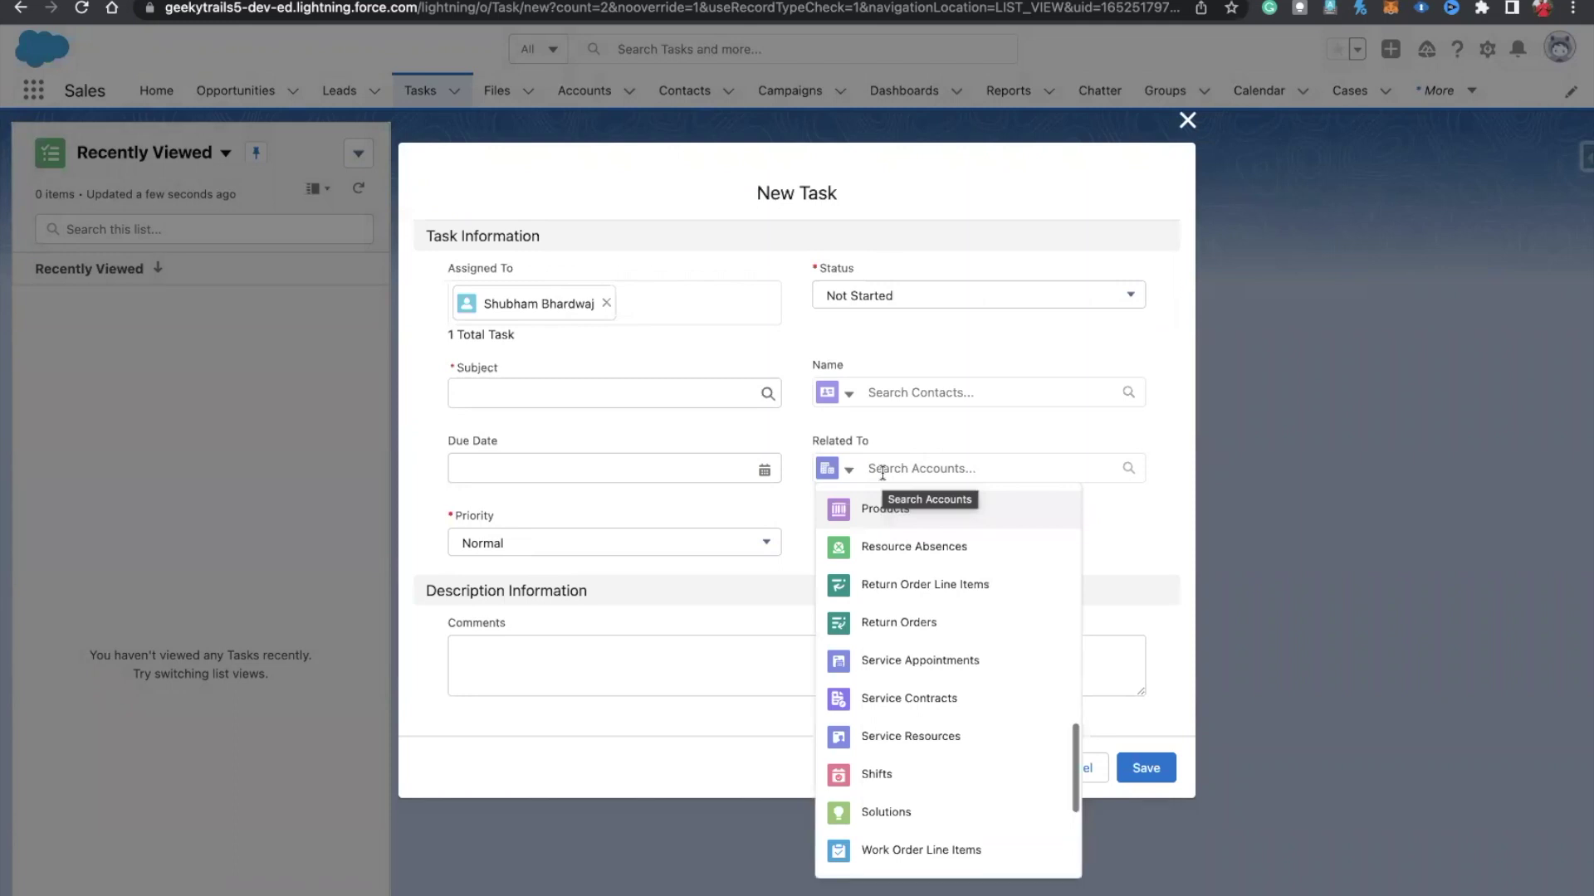
pyautogui.click(848, 397)
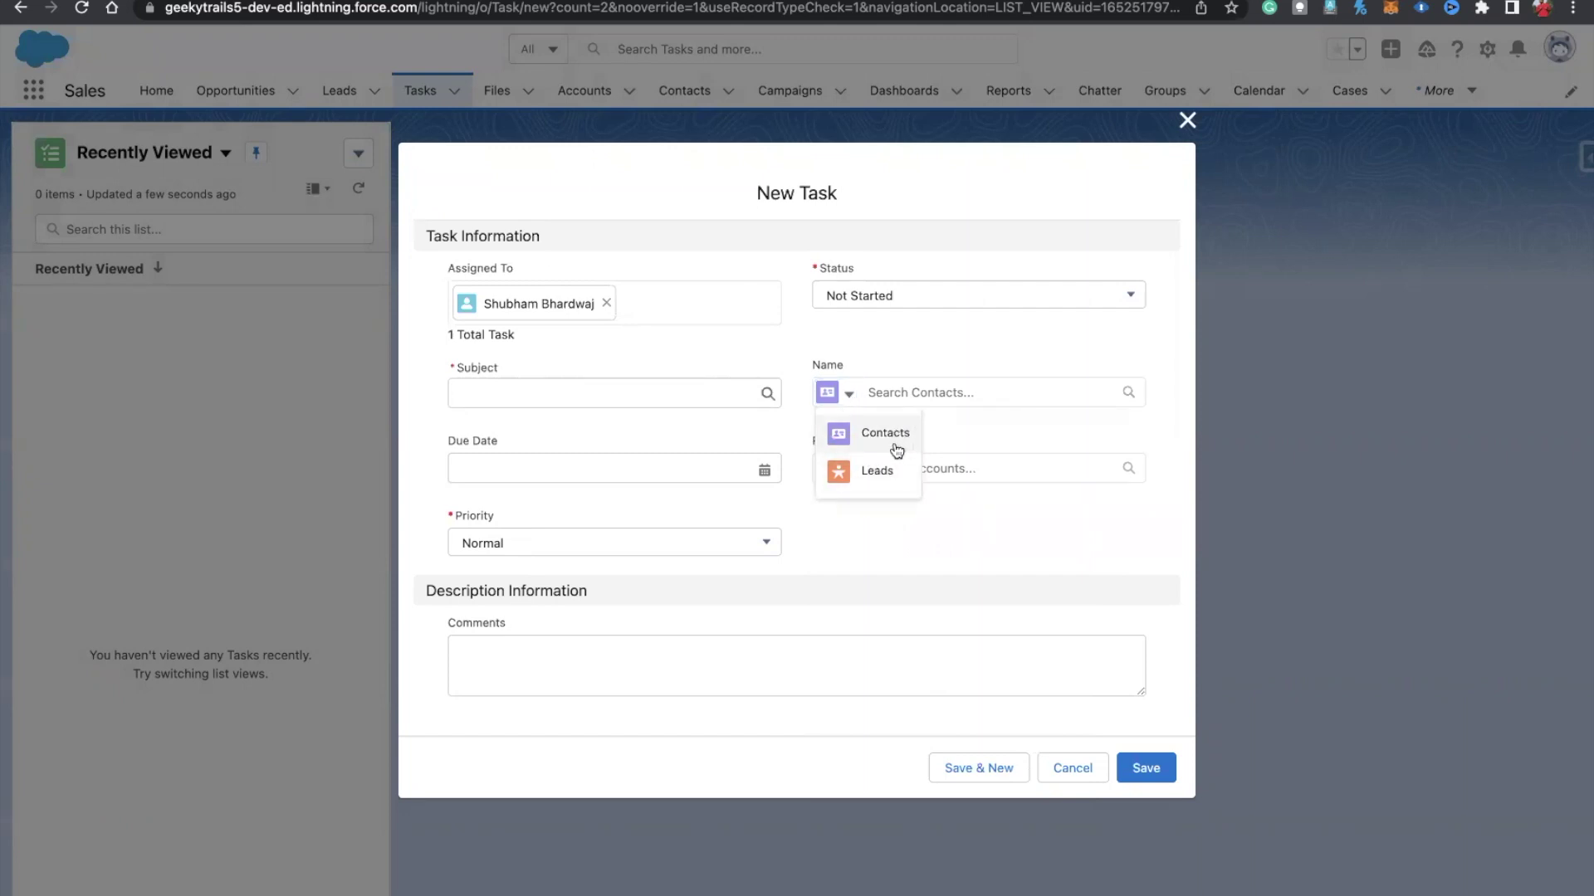
pyautogui.click(1023, 420)
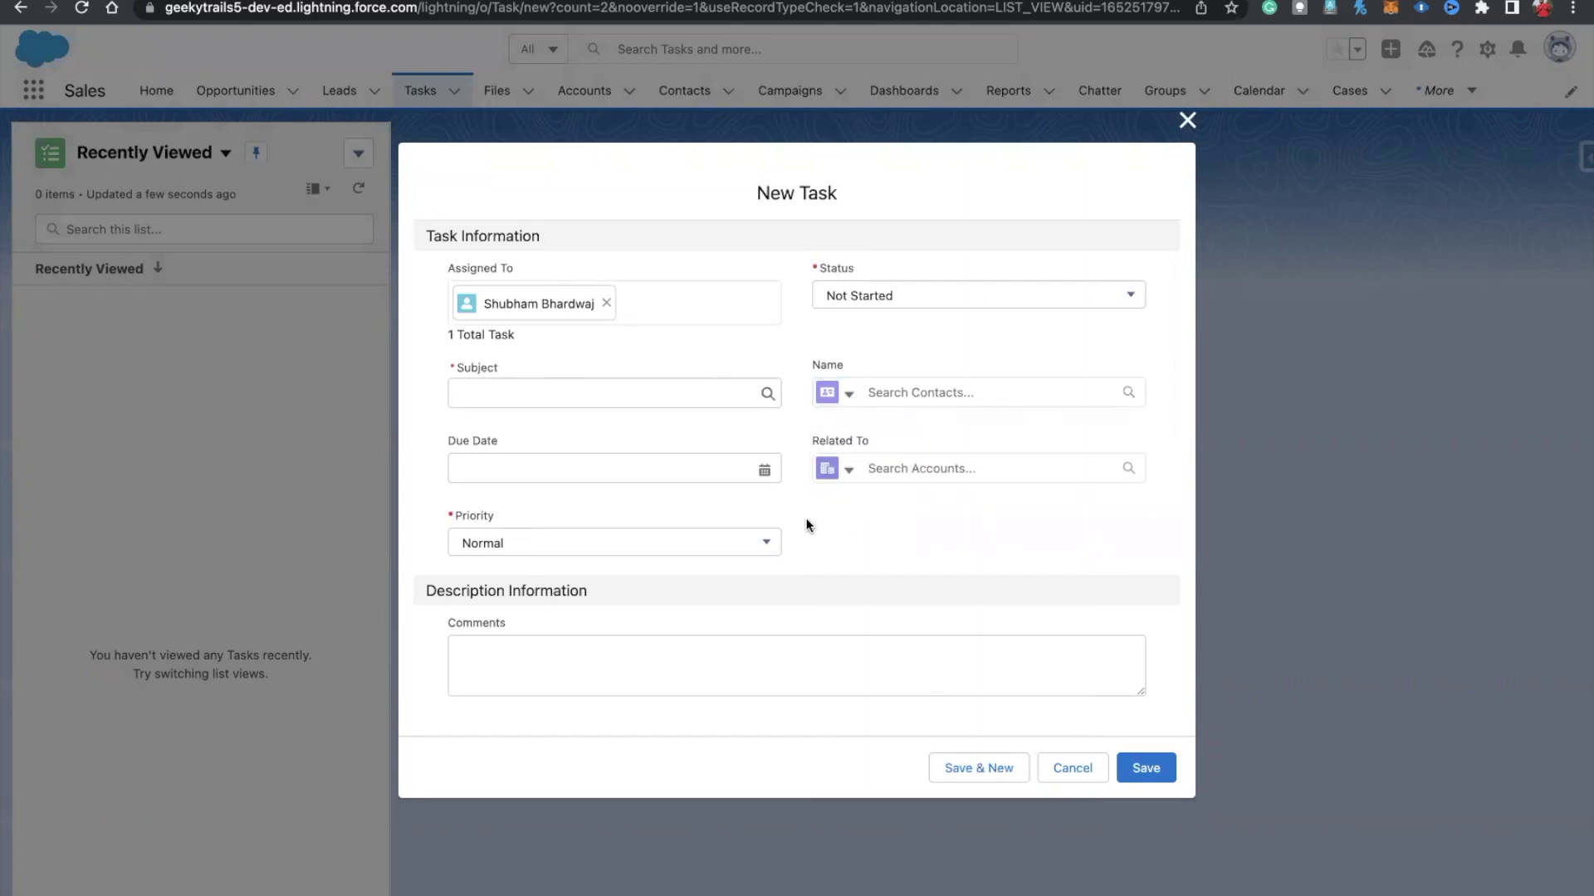
pyautogui.click(833, 471)
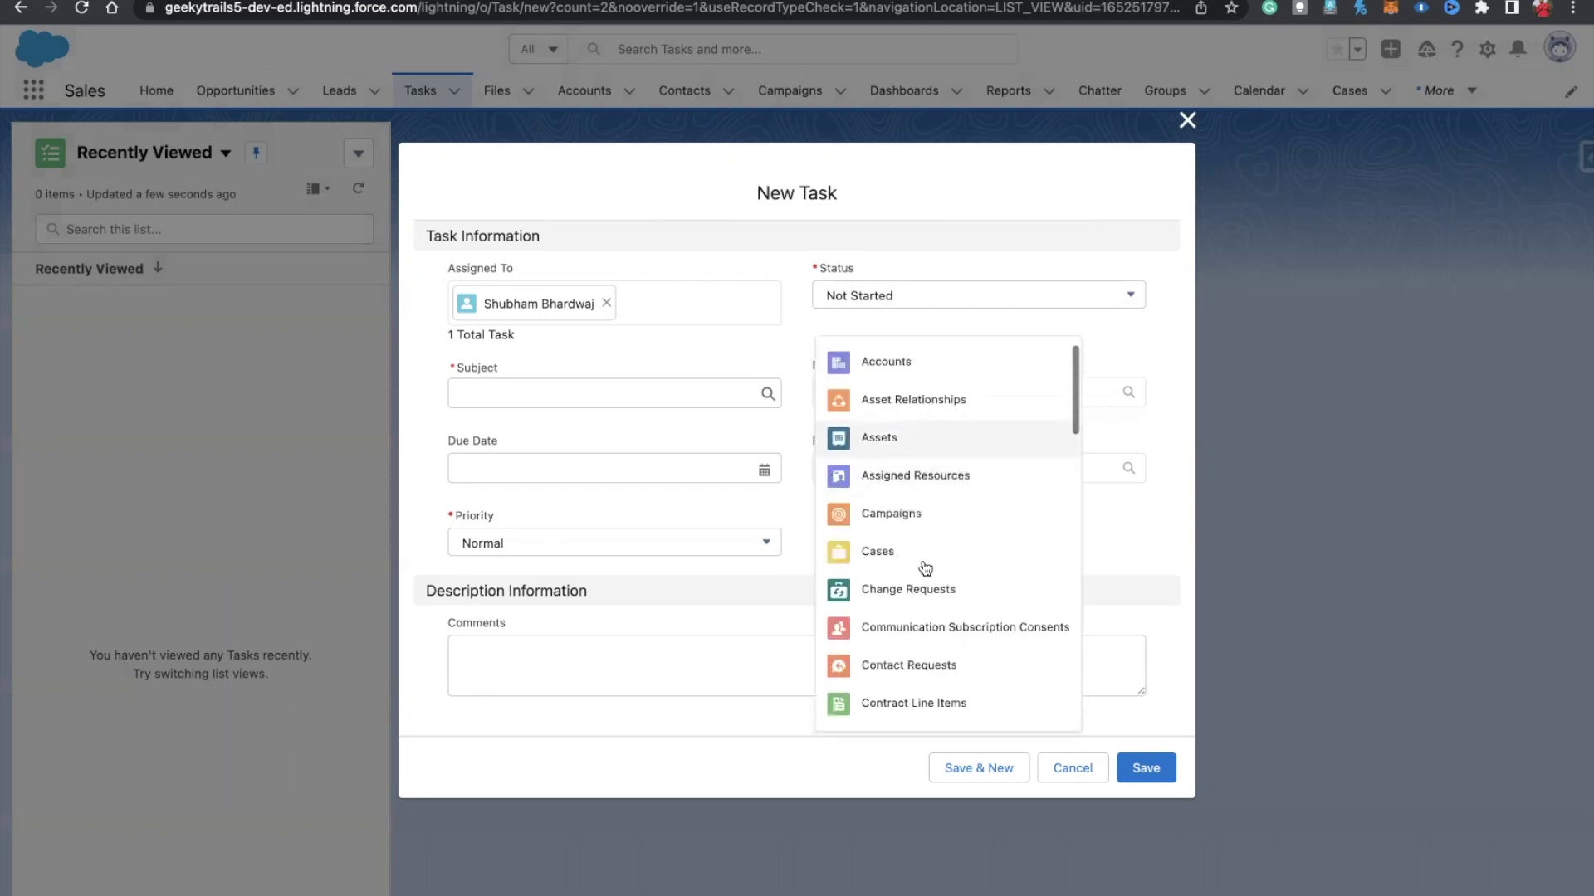
pyautogui.scroll(-10, 921, 565)
pyautogui.scroll(10, 924, 568)
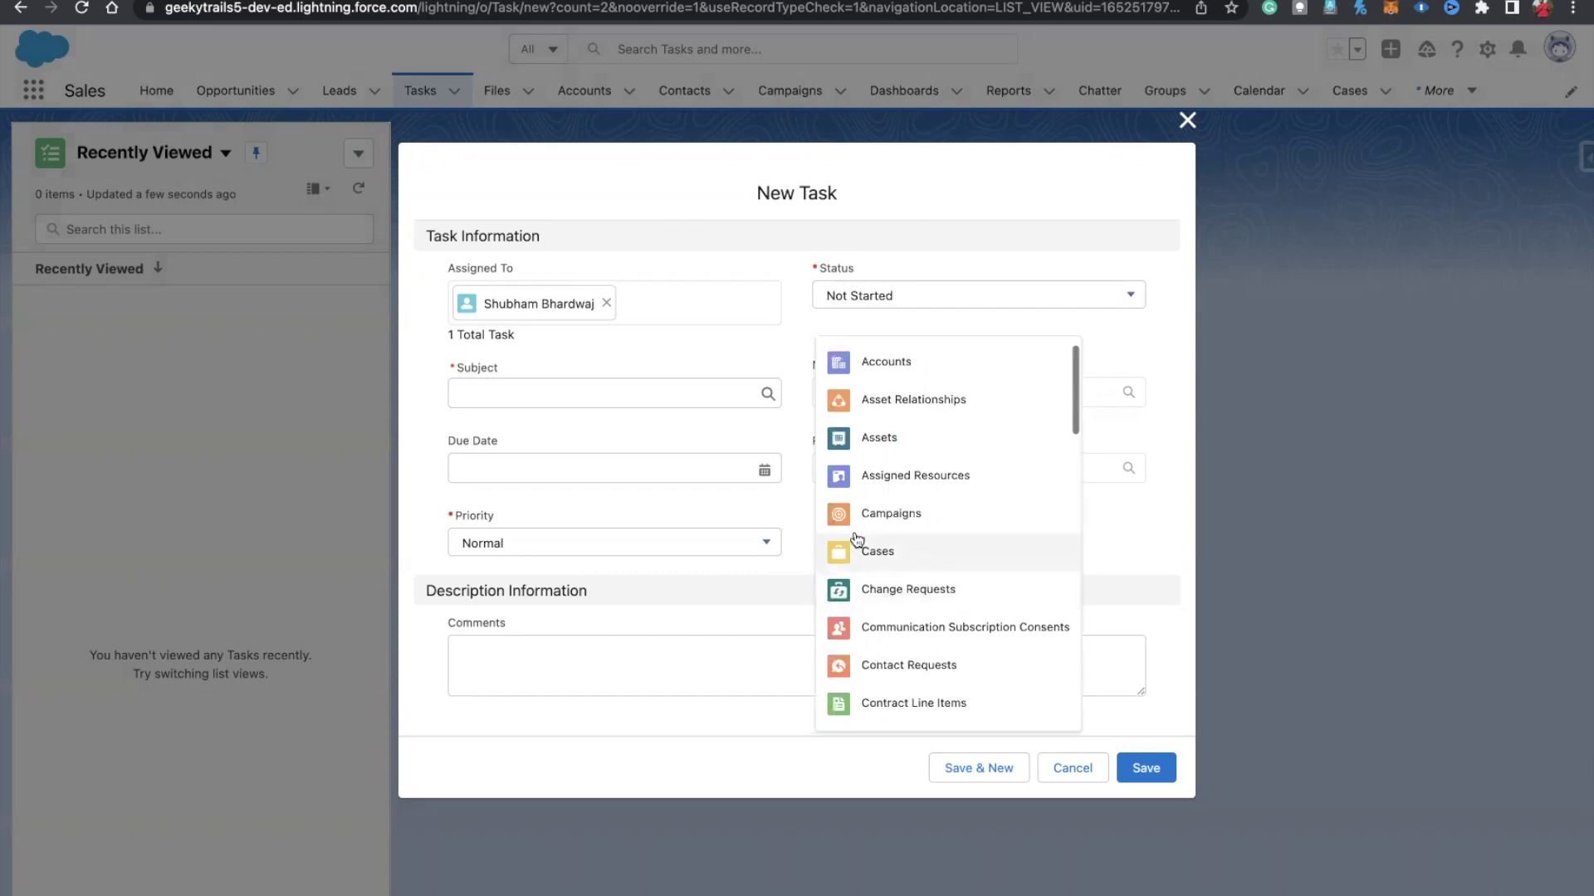
pyautogui.click(811, 535)
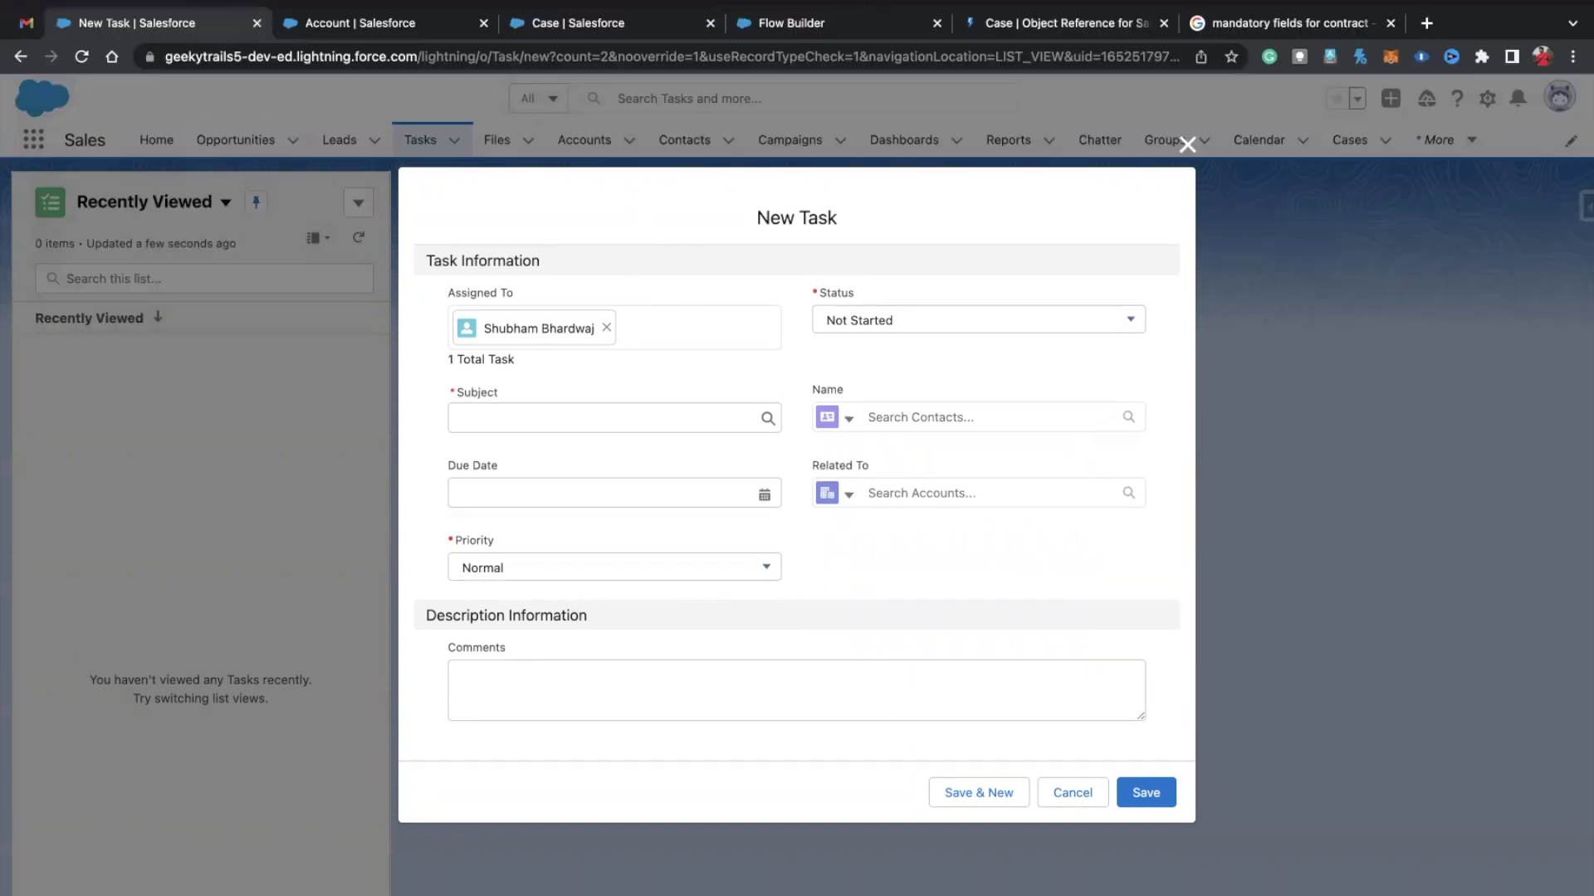
# Step: Back in Create Task, set OwnerId to the triggering case's OwnerId
pyautogui.click(830, 23)
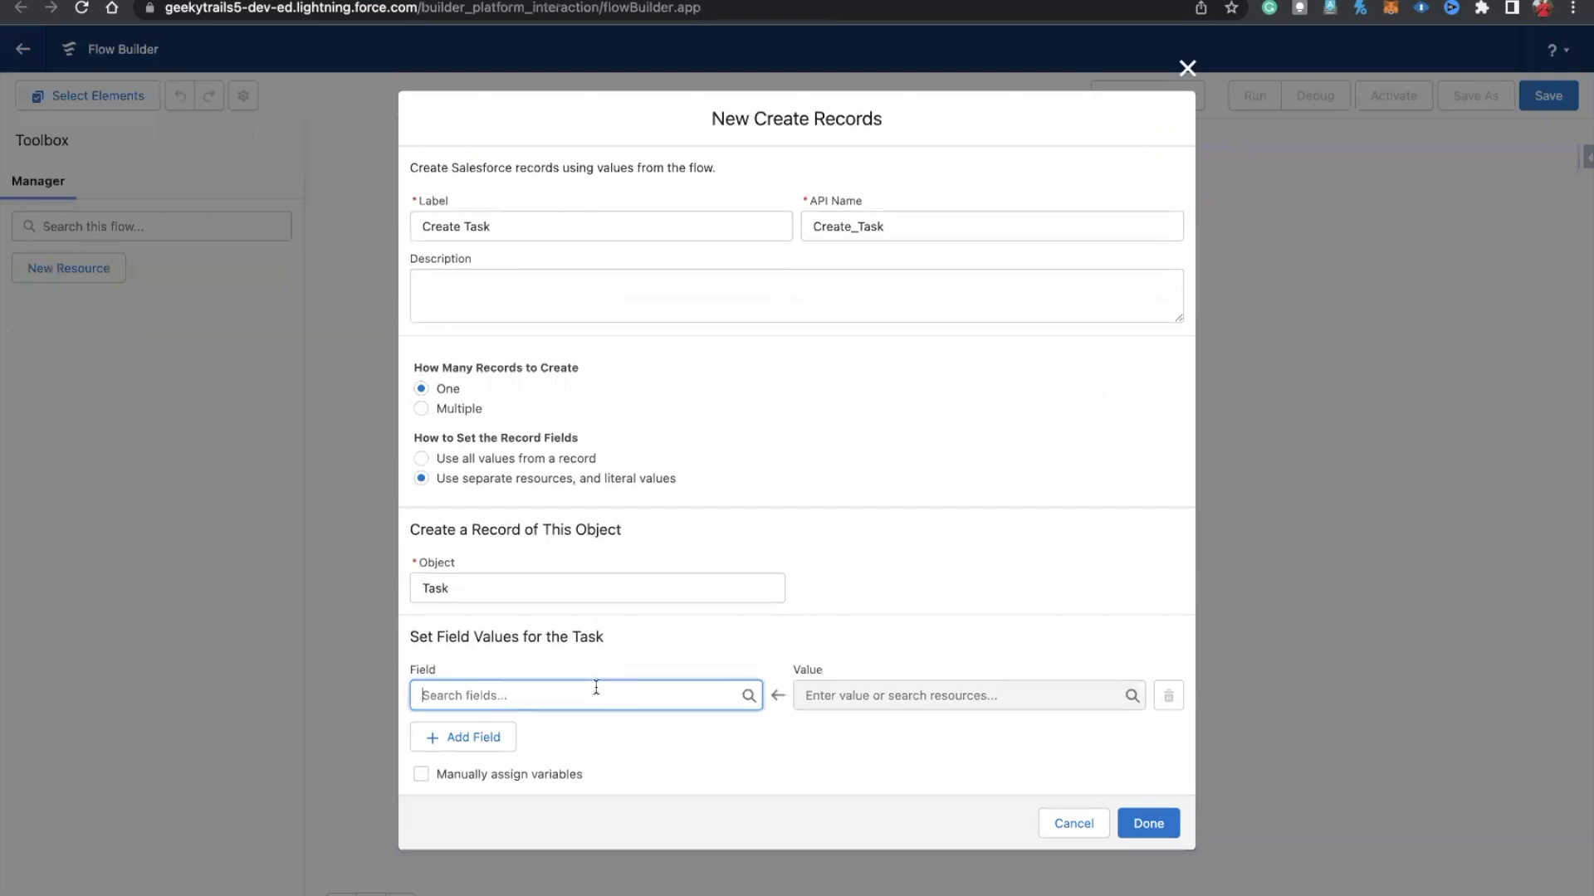
pyautogui.write('assi')
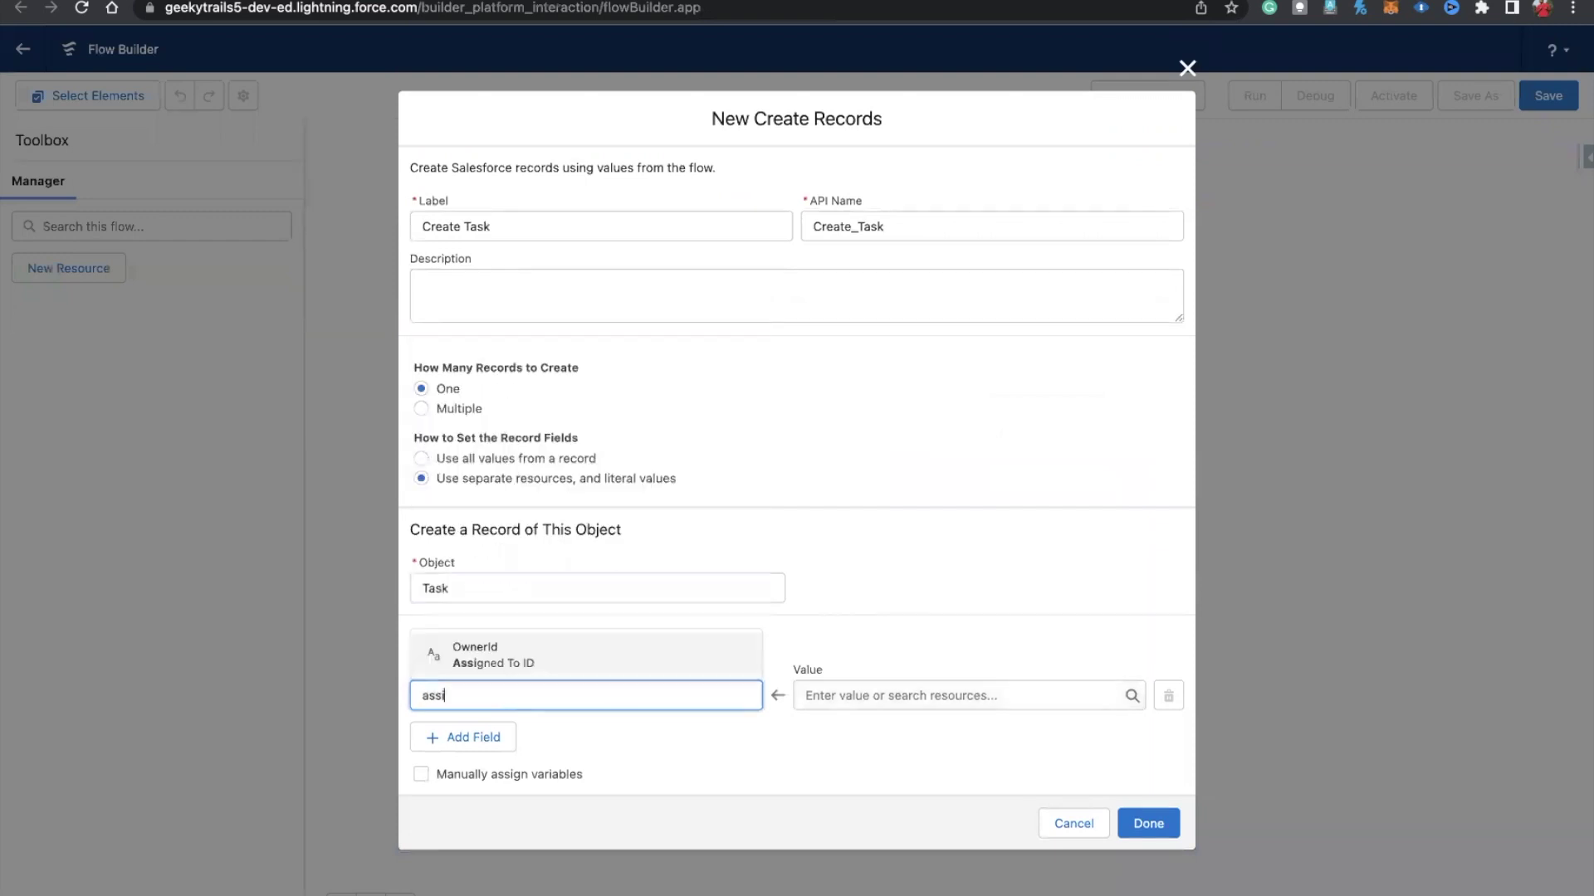
pyautogui.click(554, 656)
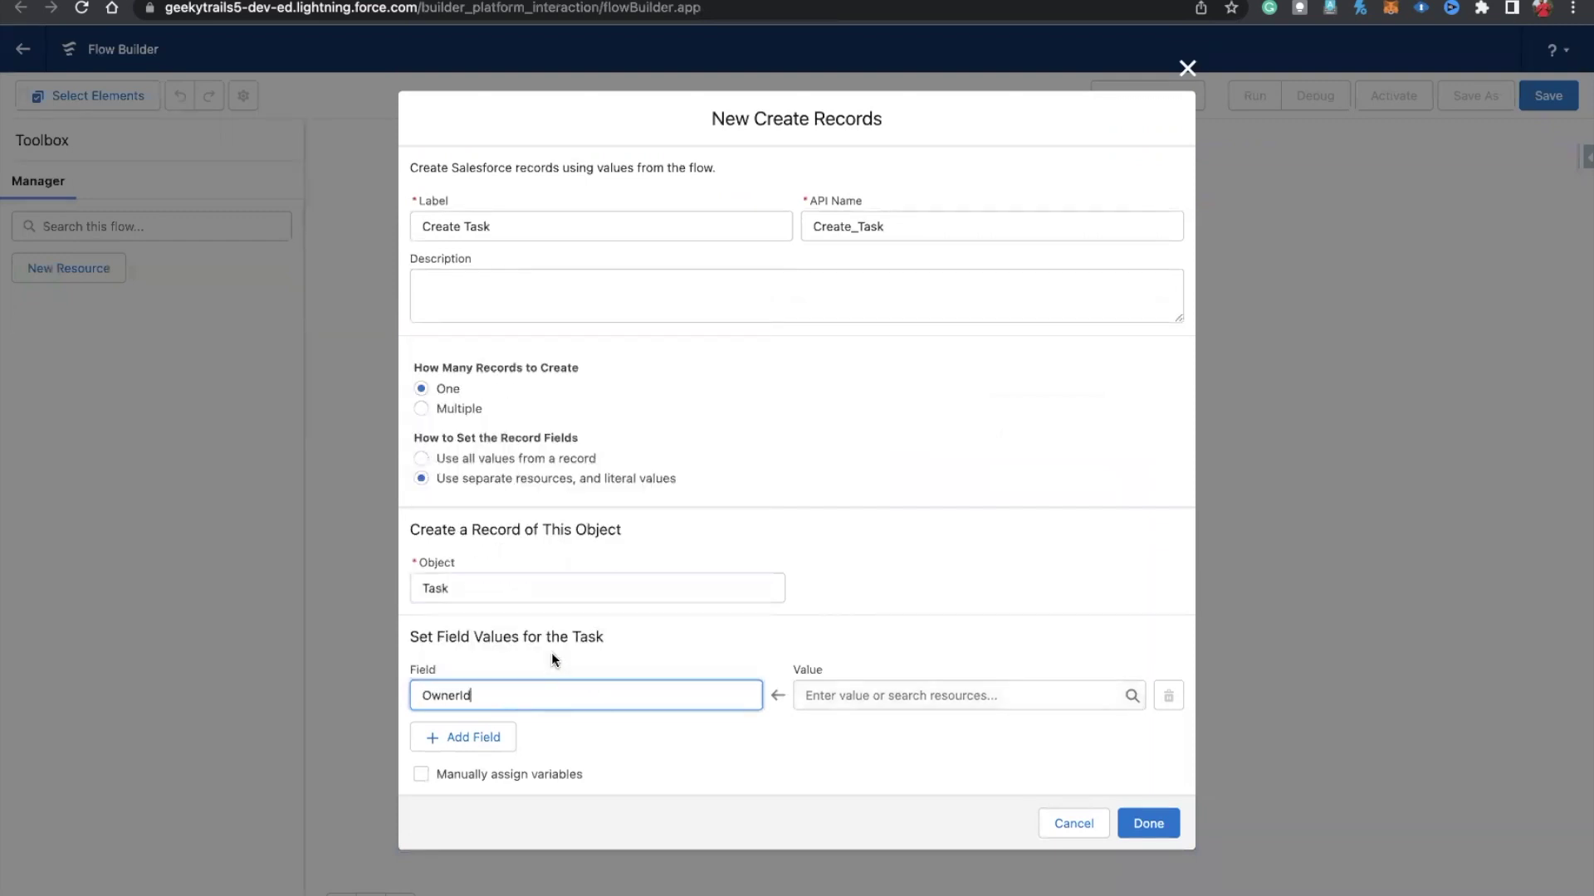
pyautogui.click(818, 685)
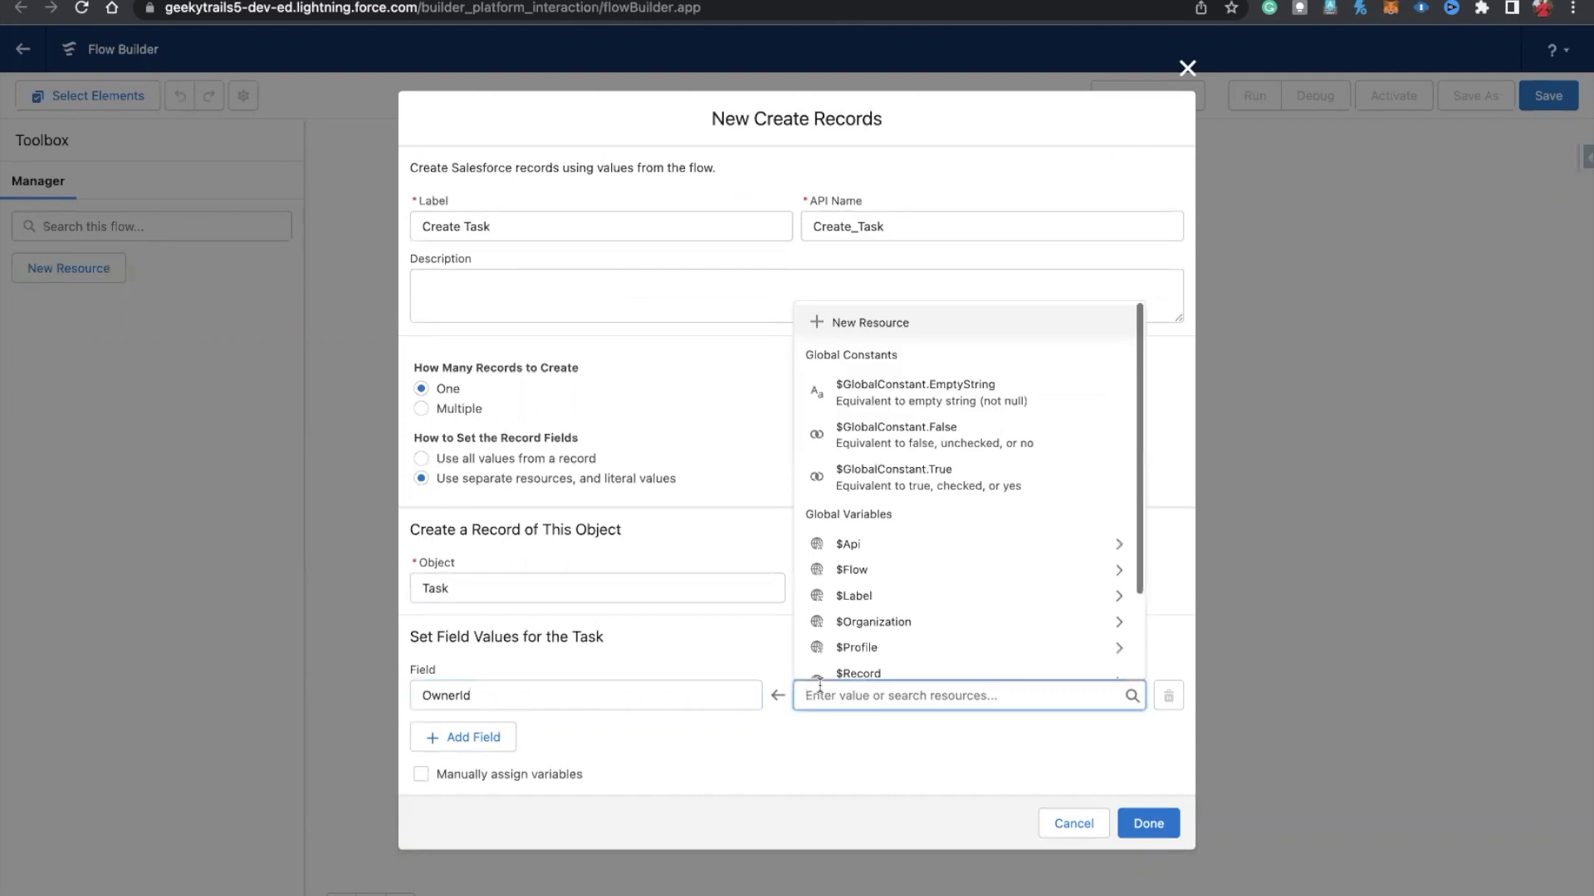
pyautogui.write('user')
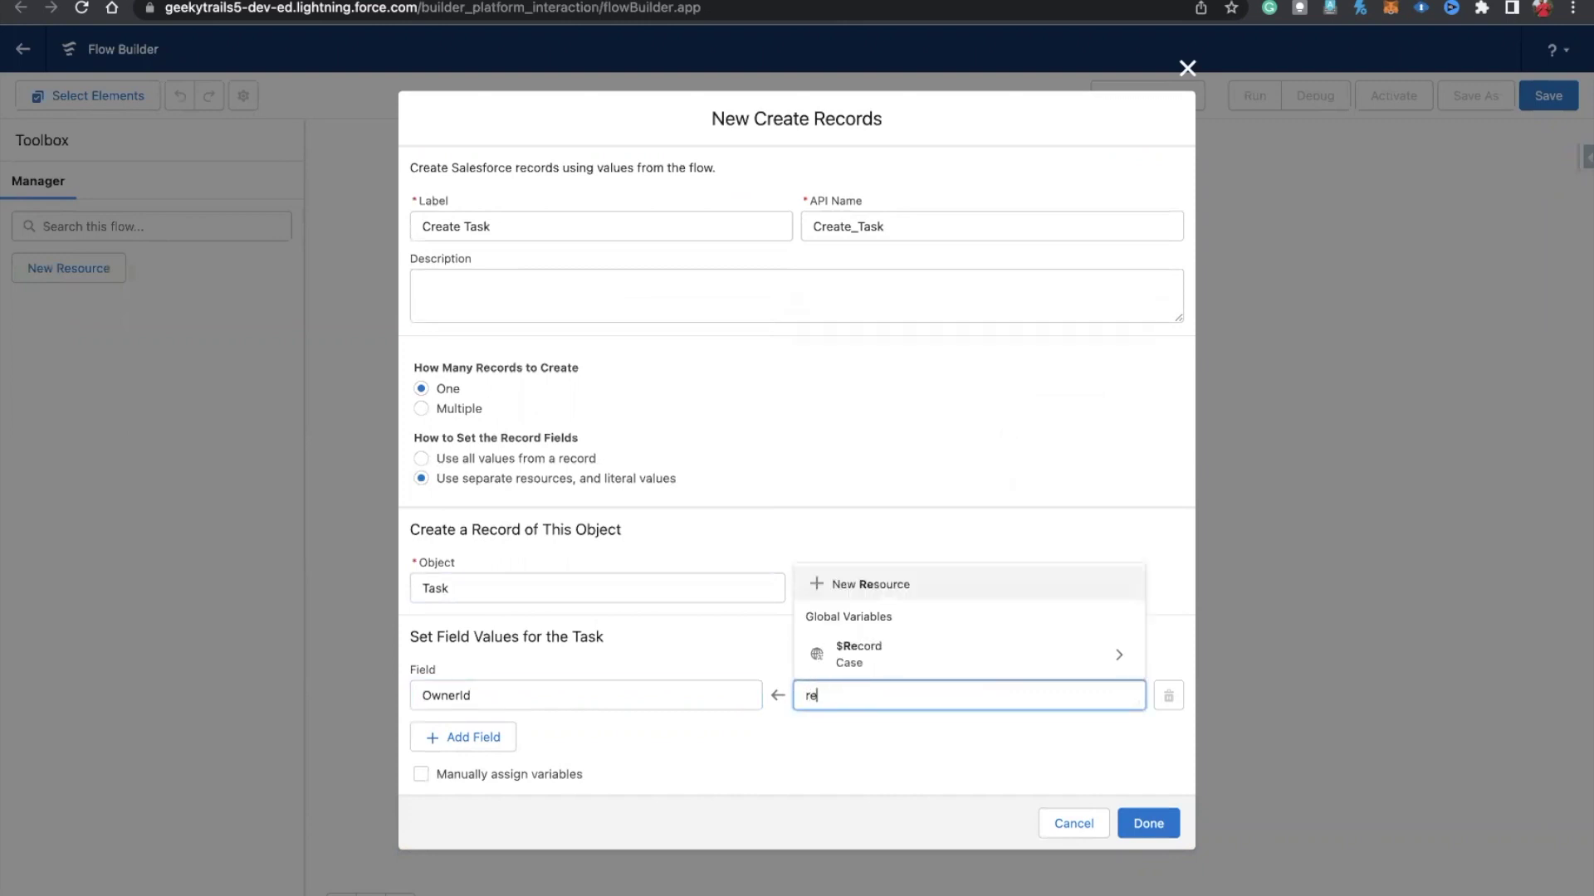
pyautogui.press('BackSpace')
pyautogui.press('BackSpace')
pyautogui.press('BackSpace')
pyautogui.press('BackSpace')
pyautogui.write('cas')
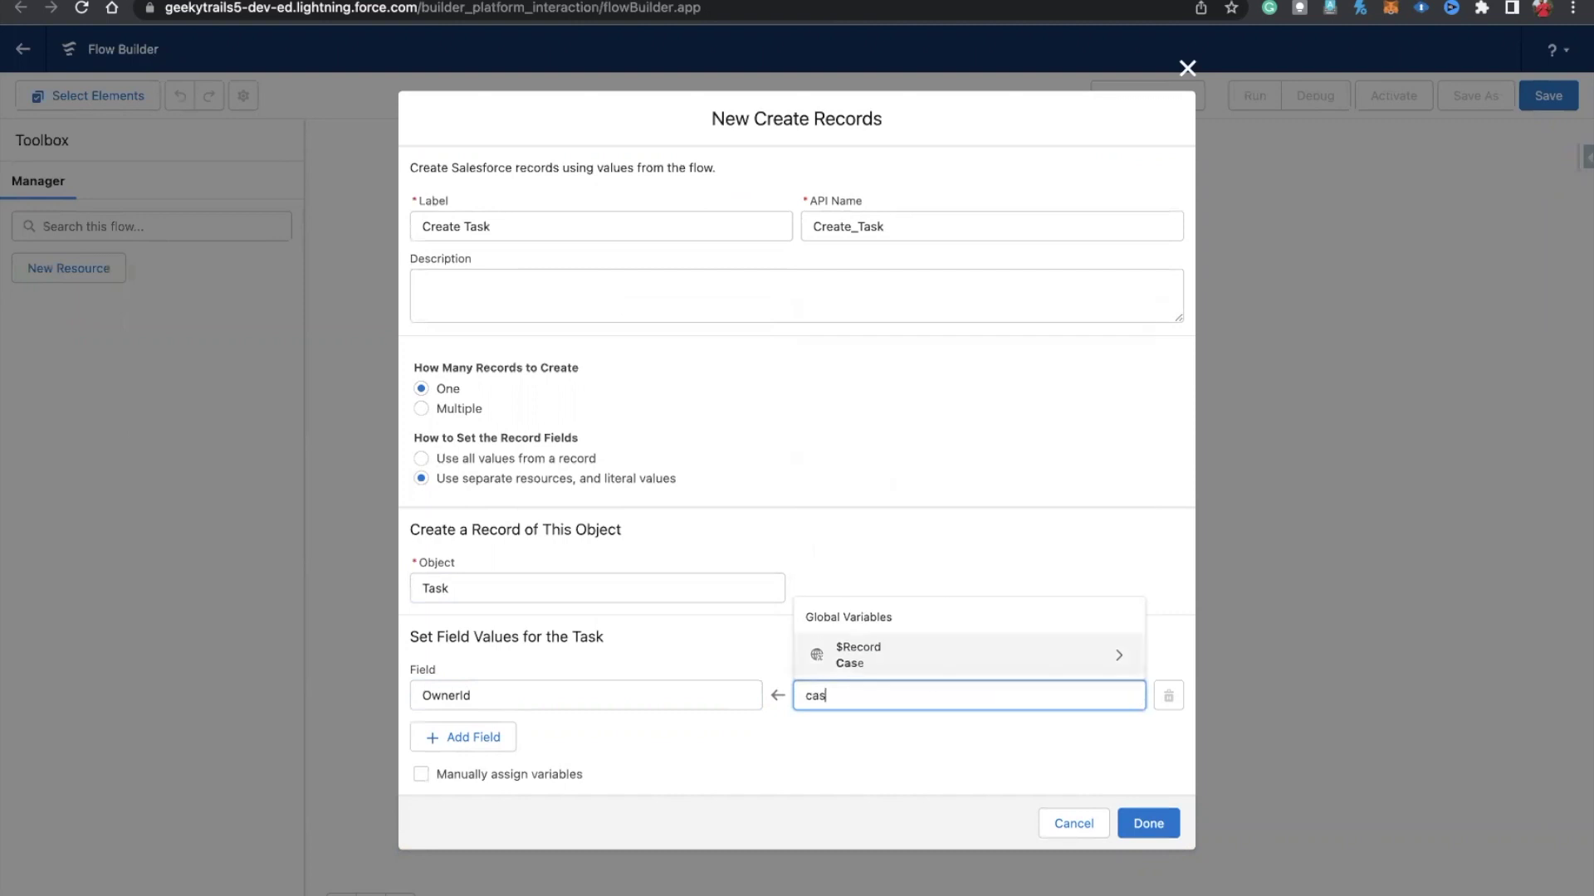
pyautogui.click(871, 660)
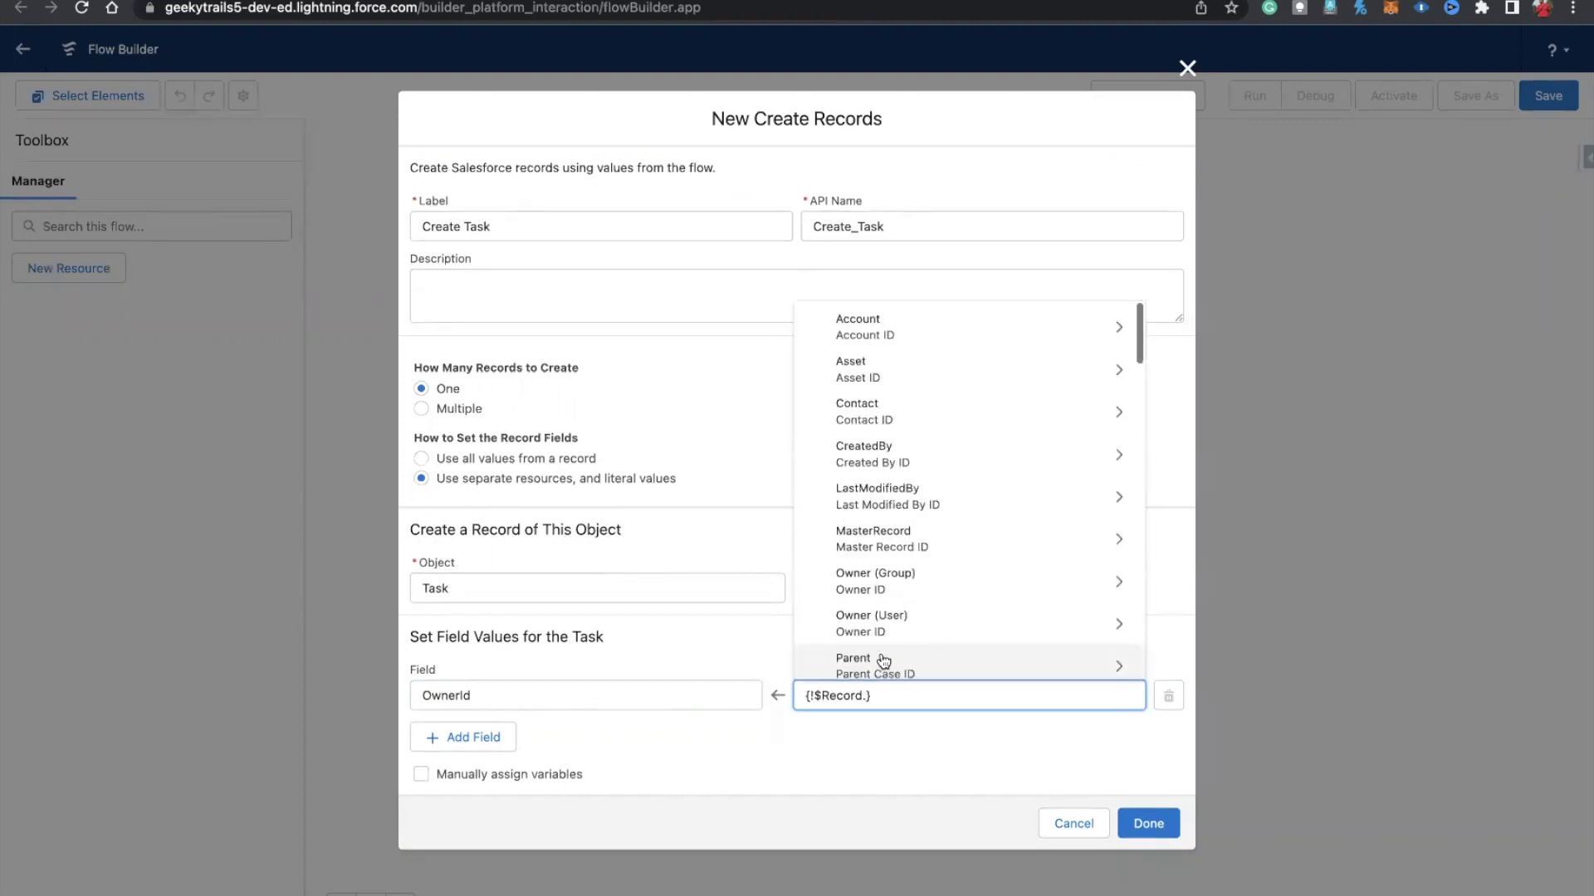
pyautogui.write('own')
pyautogui.click(890, 623)
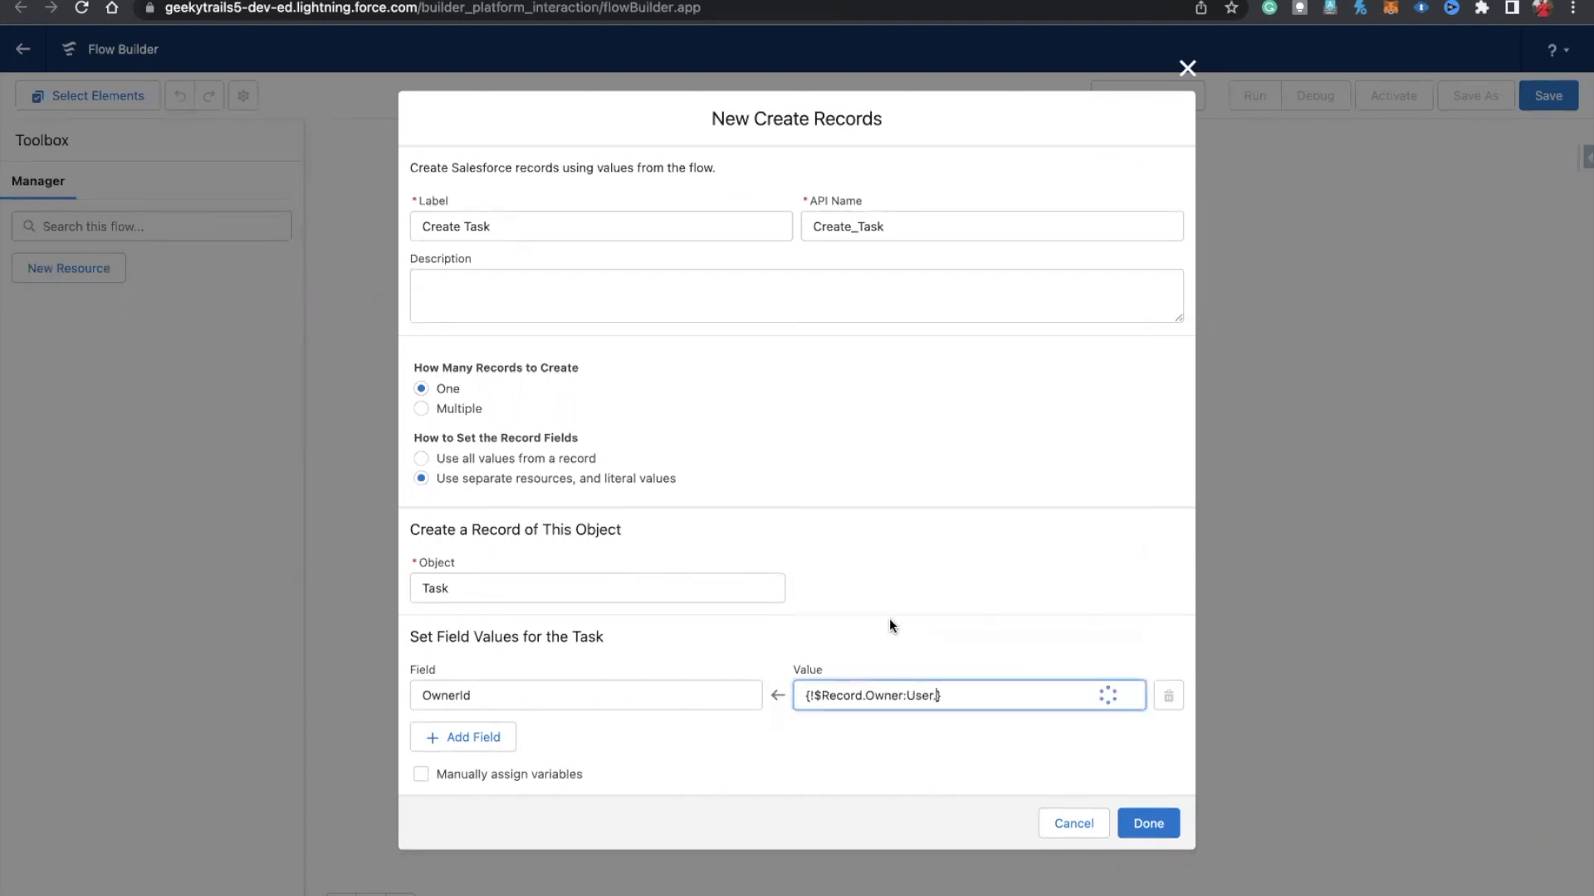
pyautogui.press('BackSpace')
pyautogui.press('BackSpace')
pyautogui.press('BackSpace')
pyautogui.press('BackSpace')
pyautogui.press('BackSpace')
pyautogui.press('BackSpace')
pyautogui.press('BackSpace')
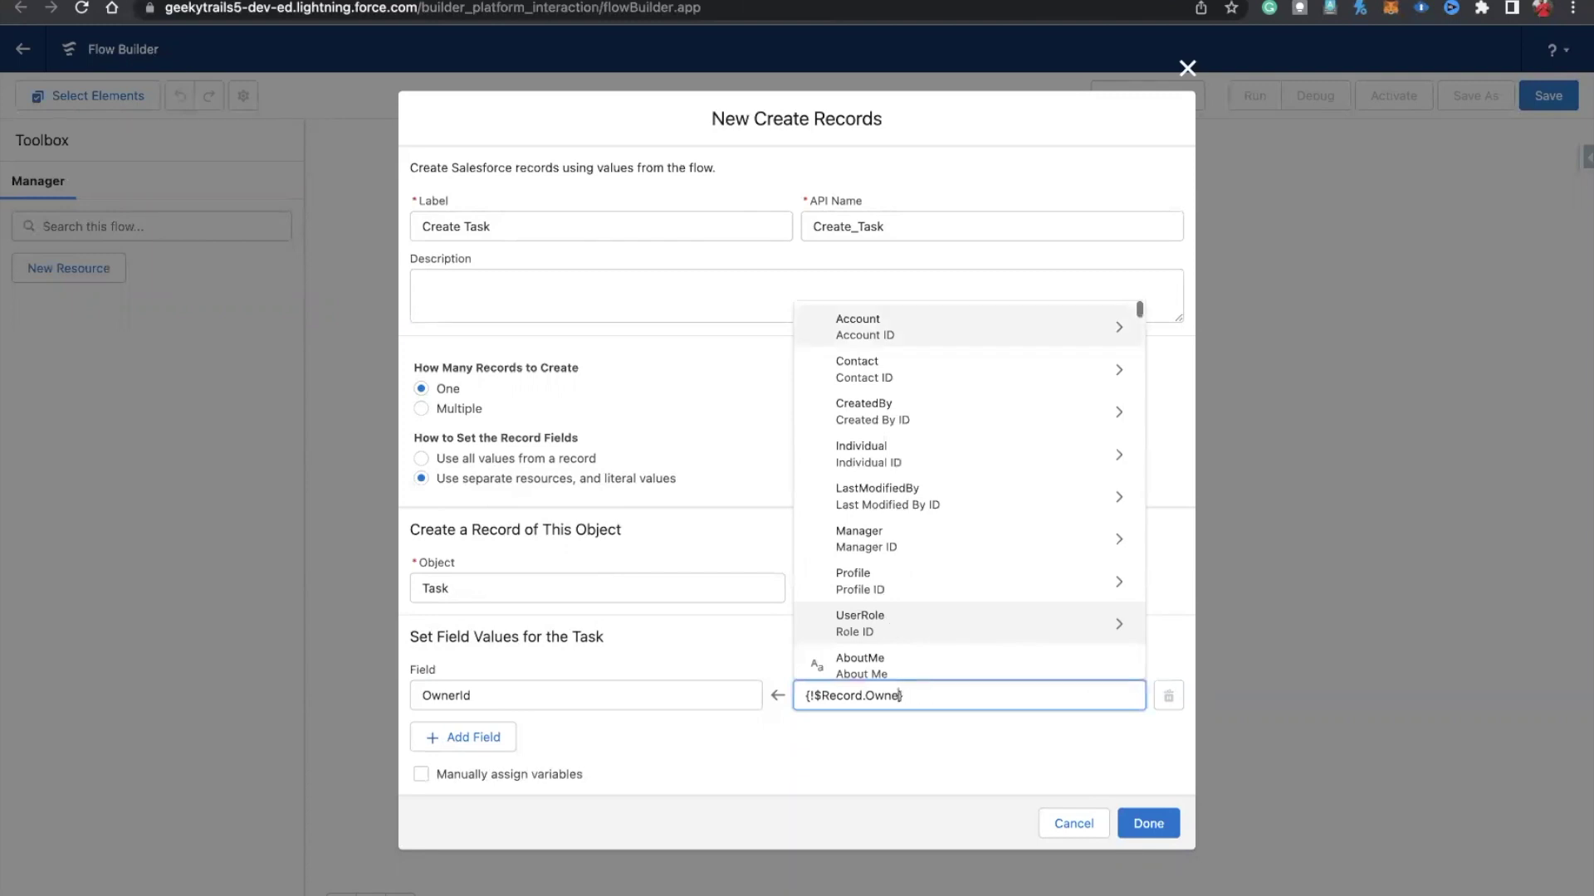
pyautogui.write('rID')
pyautogui.click(893, 556)
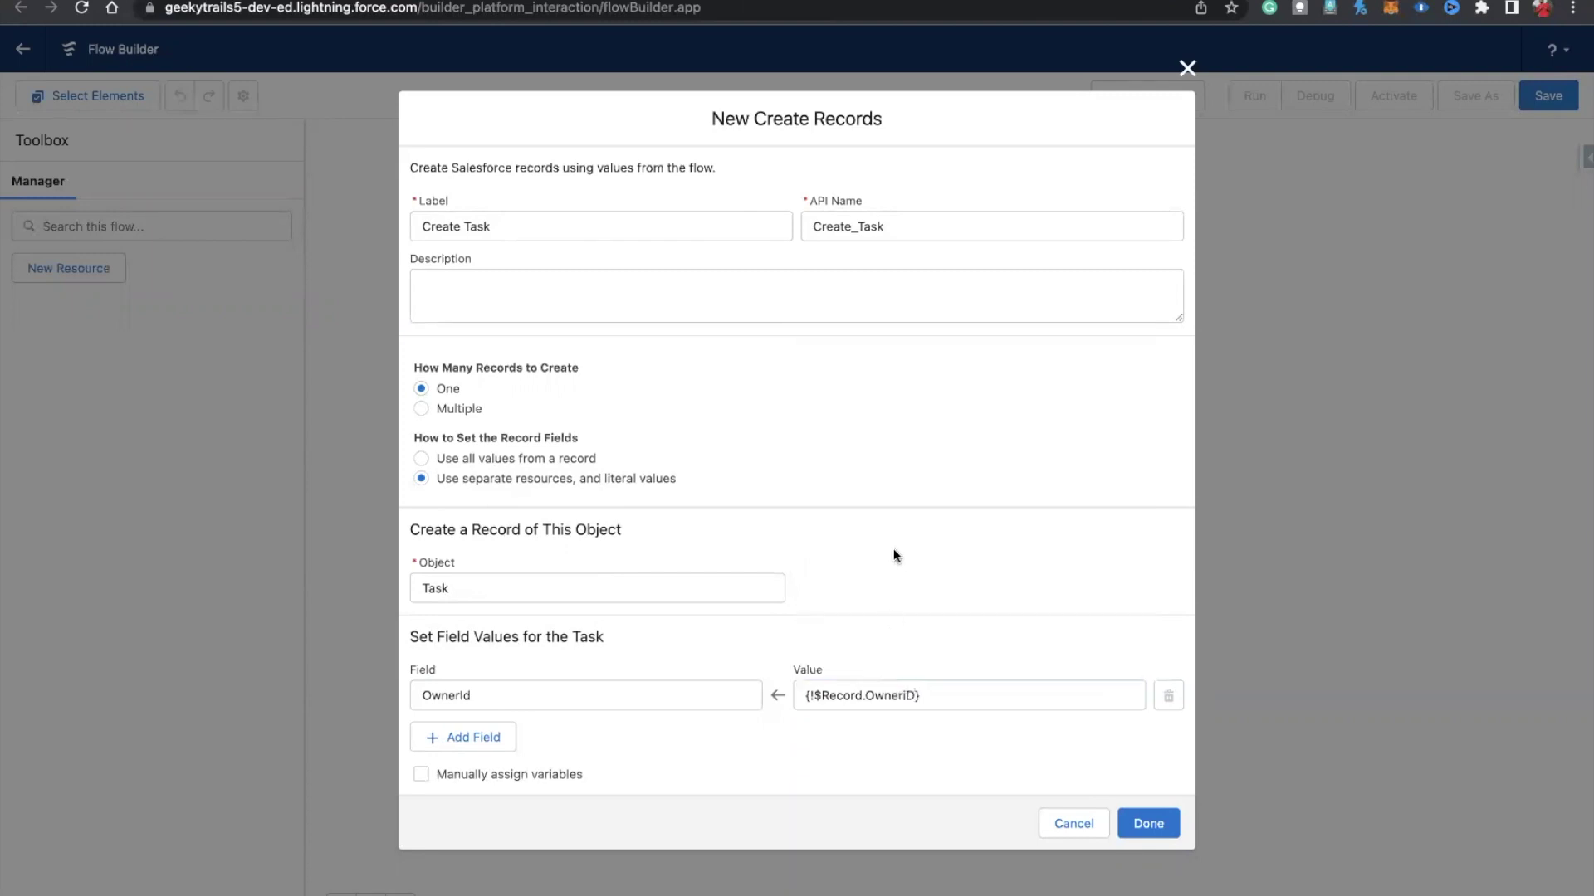
pyautogui.click(909, 692)
pyautogui.press('BackSpace')
pyautogui.press('BackSpace')
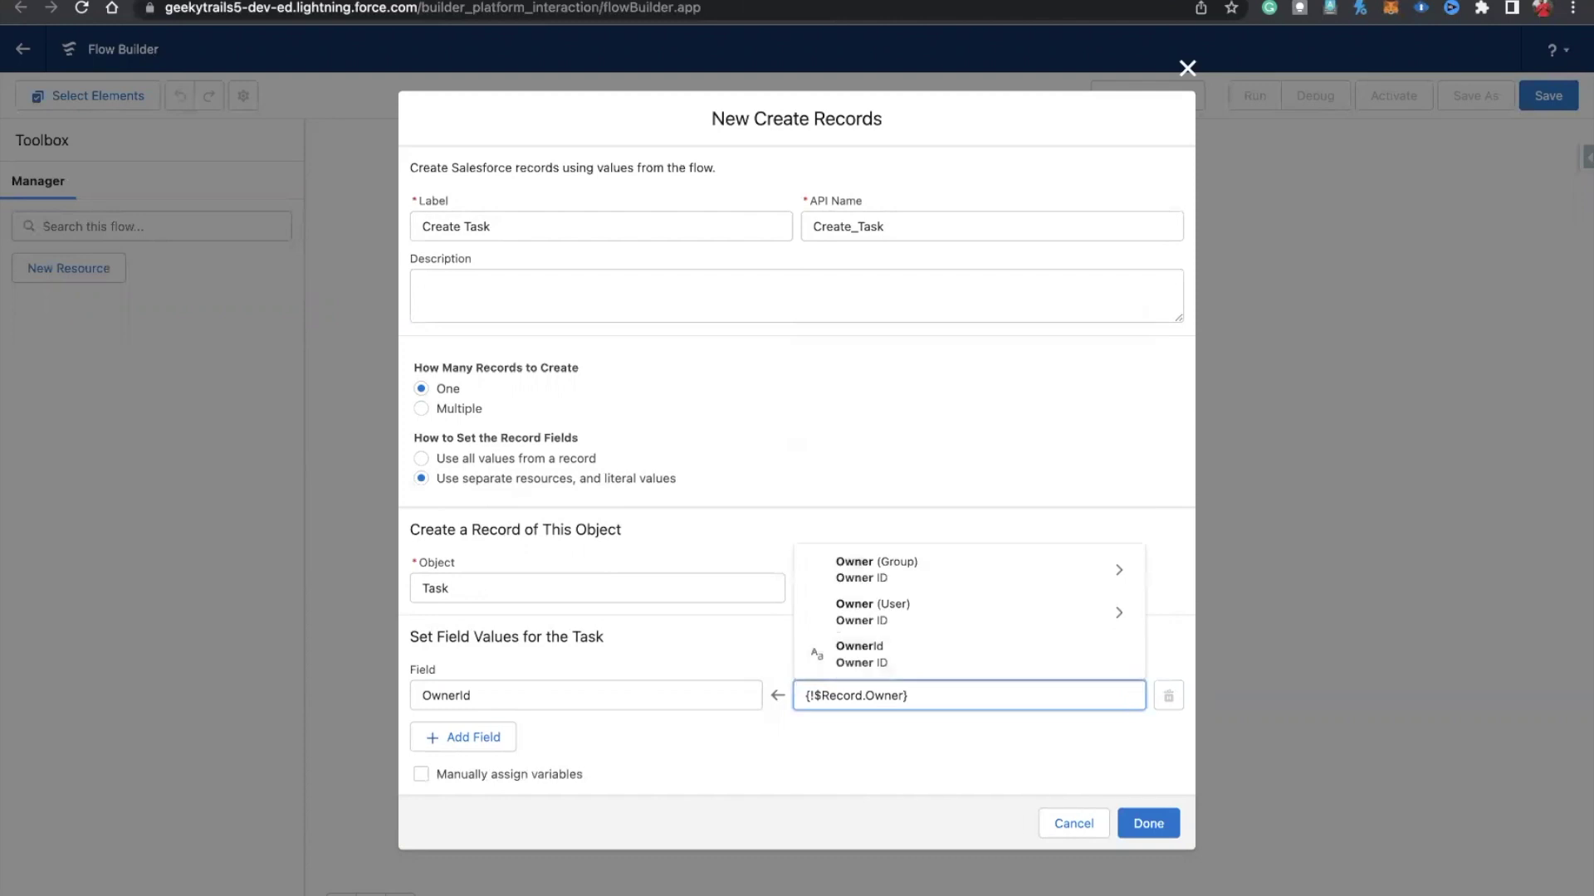
pyautogui.write('Id')
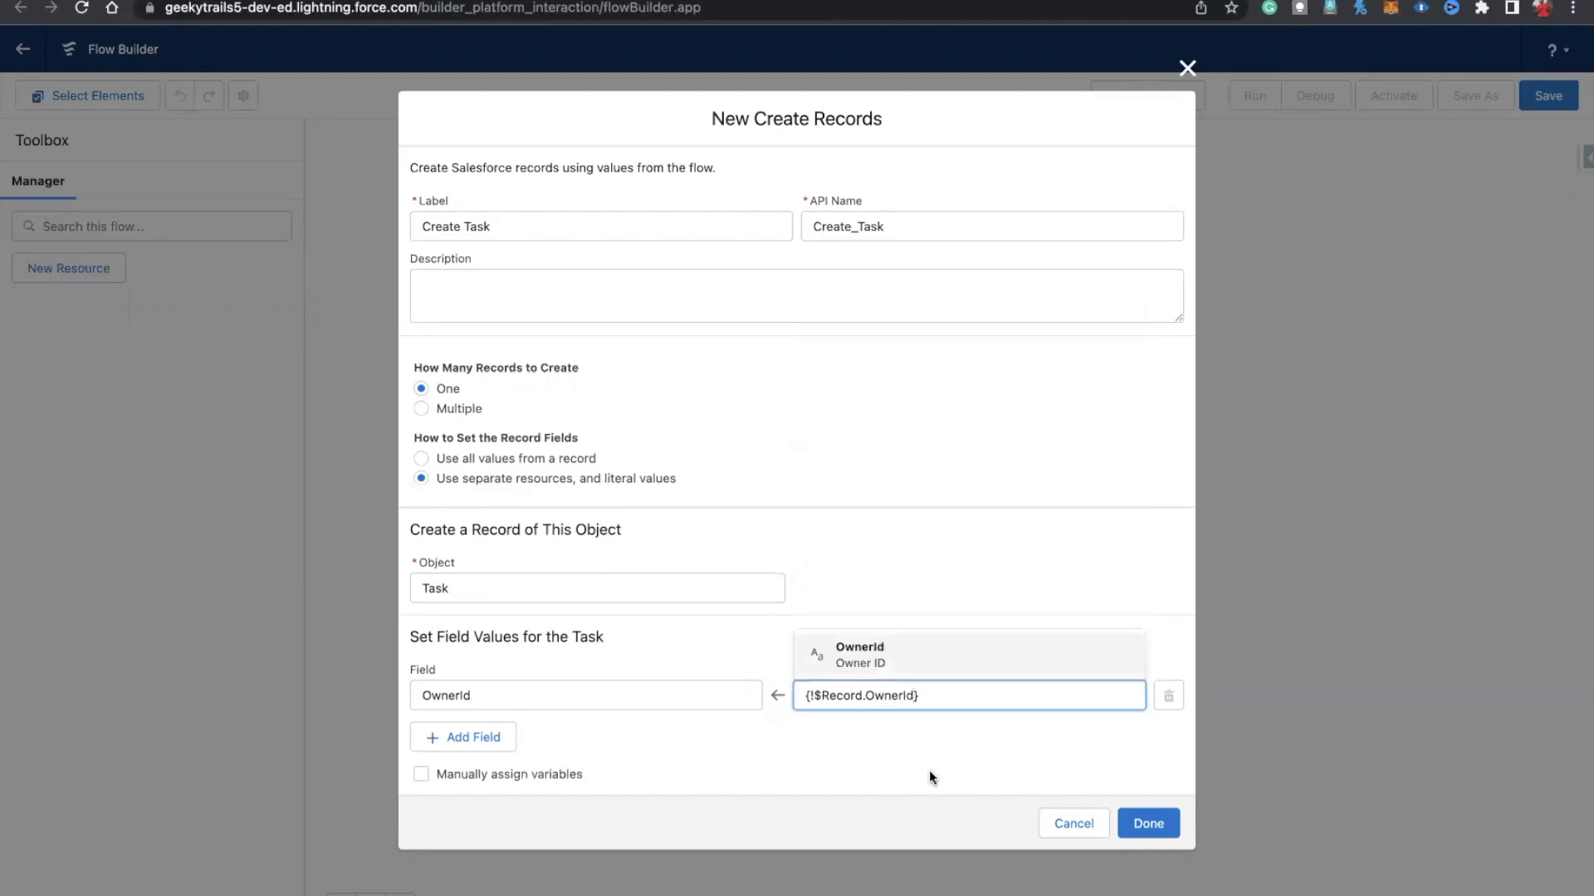
pyautogui.click(932, 779)
# Step: Add a Status field set to Not Started
pyautogui.click(499, 737)
pyautogui.click(469, 717)
pyautogui.write('Status')
pyautogui.click(538, 679)
pyautogui.click(822, 722)
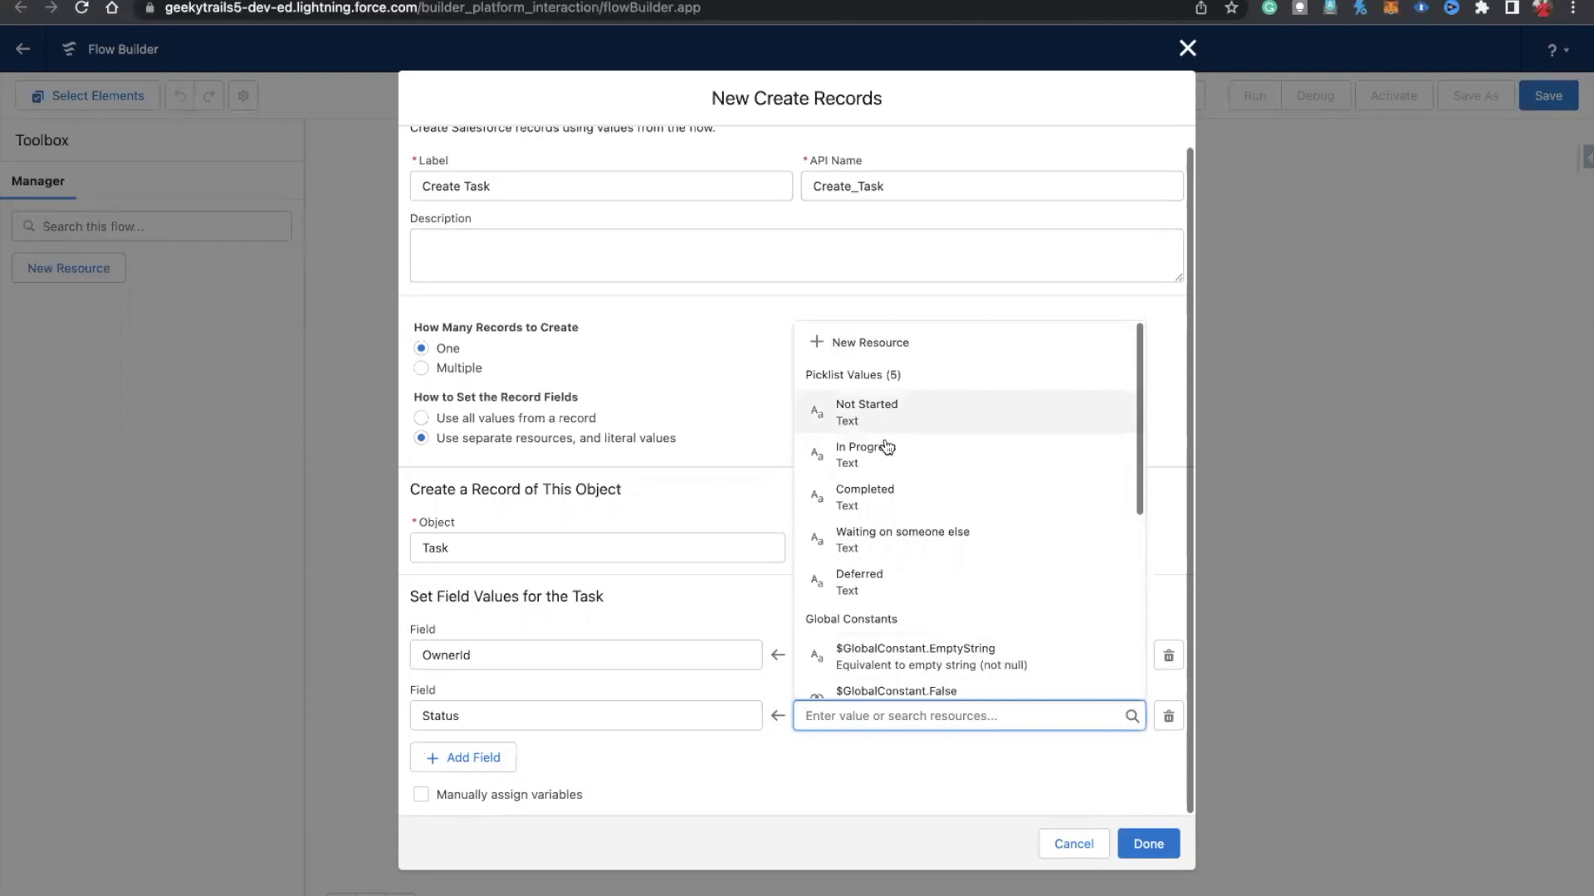
pyautogui.click(868, 409)
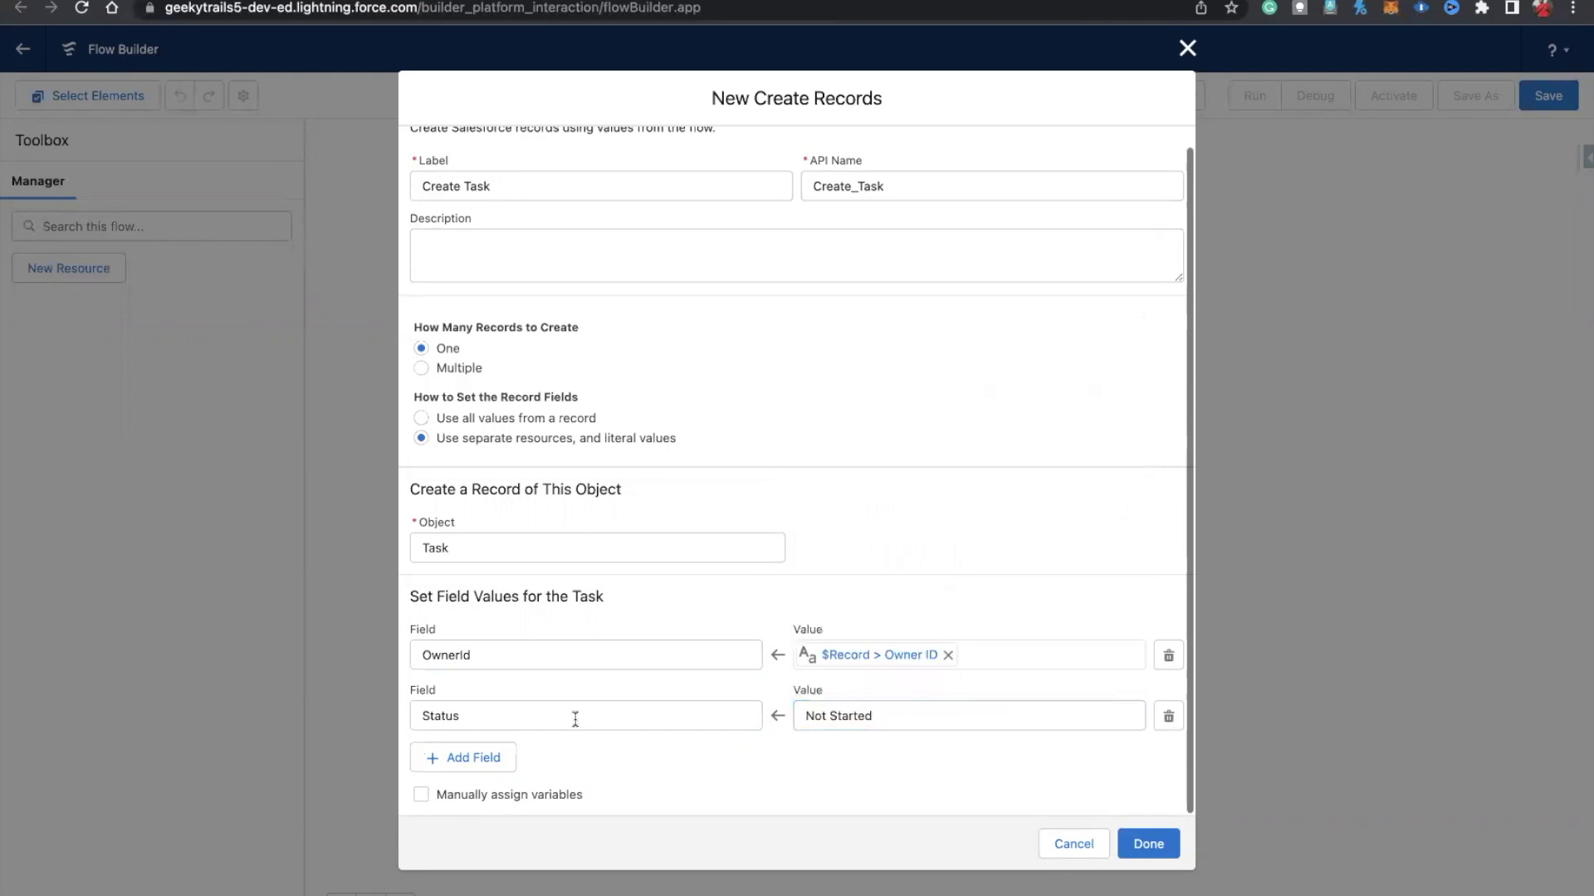
# Step: Add a WhatId field set to the triggering case's ID
pyautogui.click(463, 757)
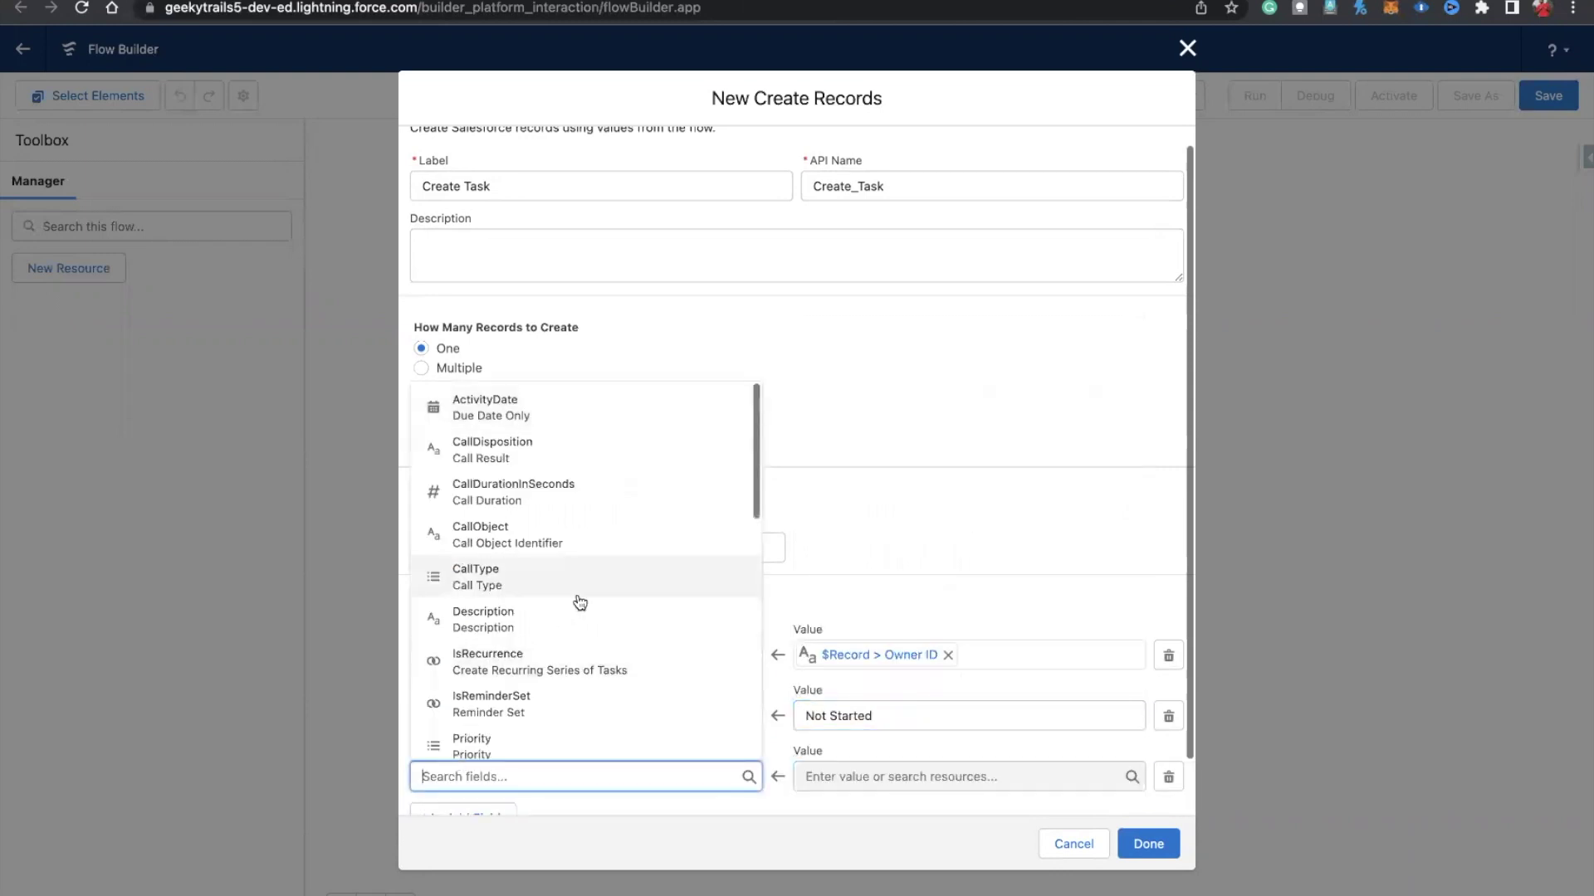
pyautogui.scroll(-1, 576, 626)
pyautogui.write('what')
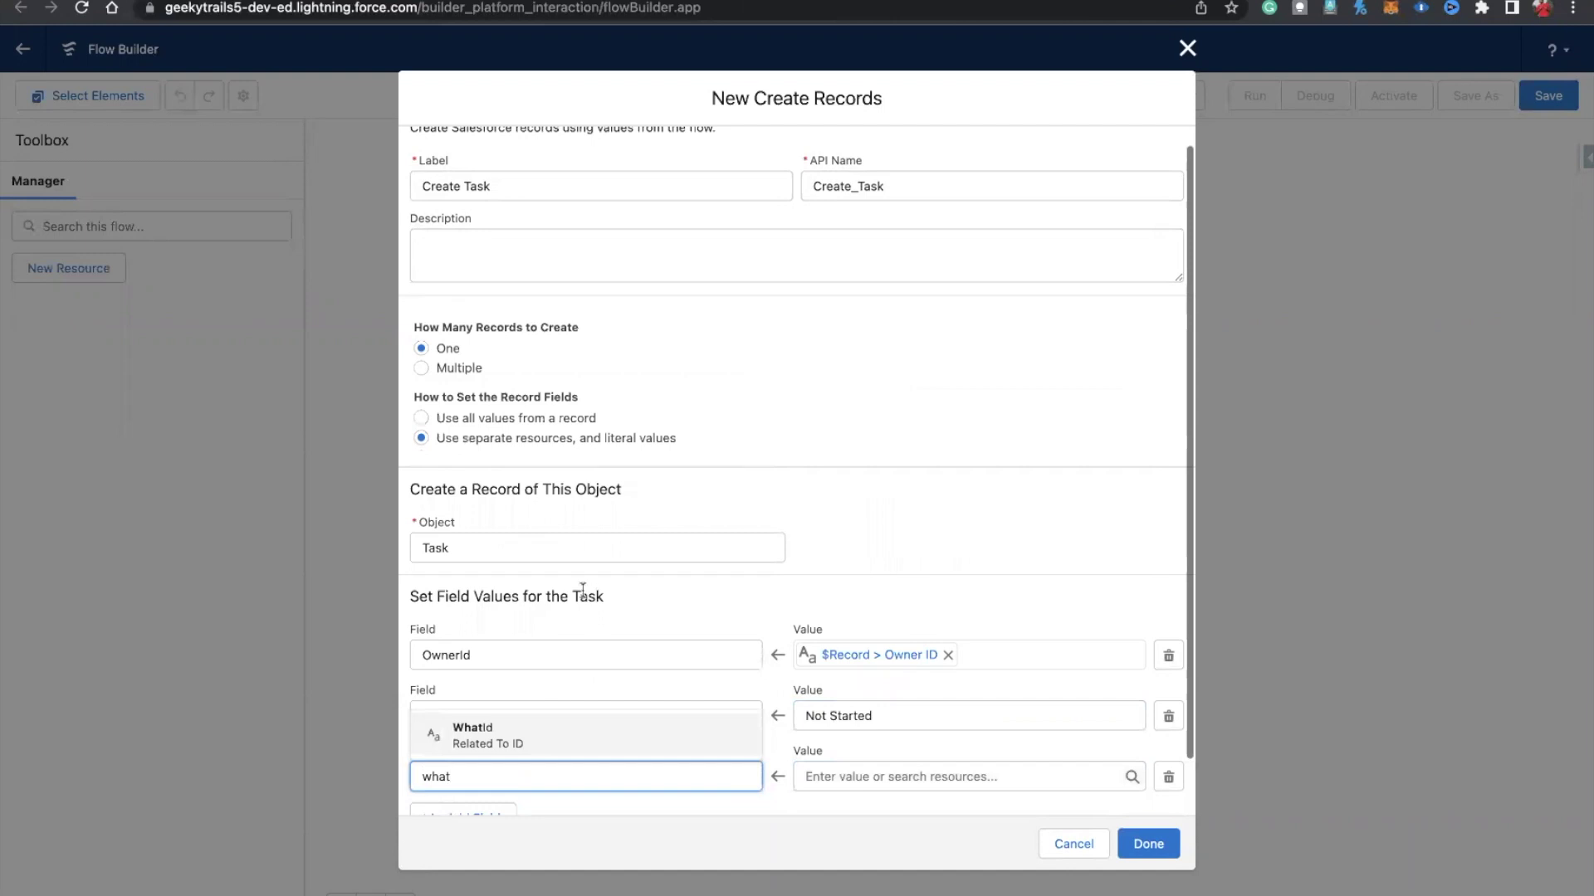
pyautogui.click(515, 736)
pyautogui.click(814, 770)
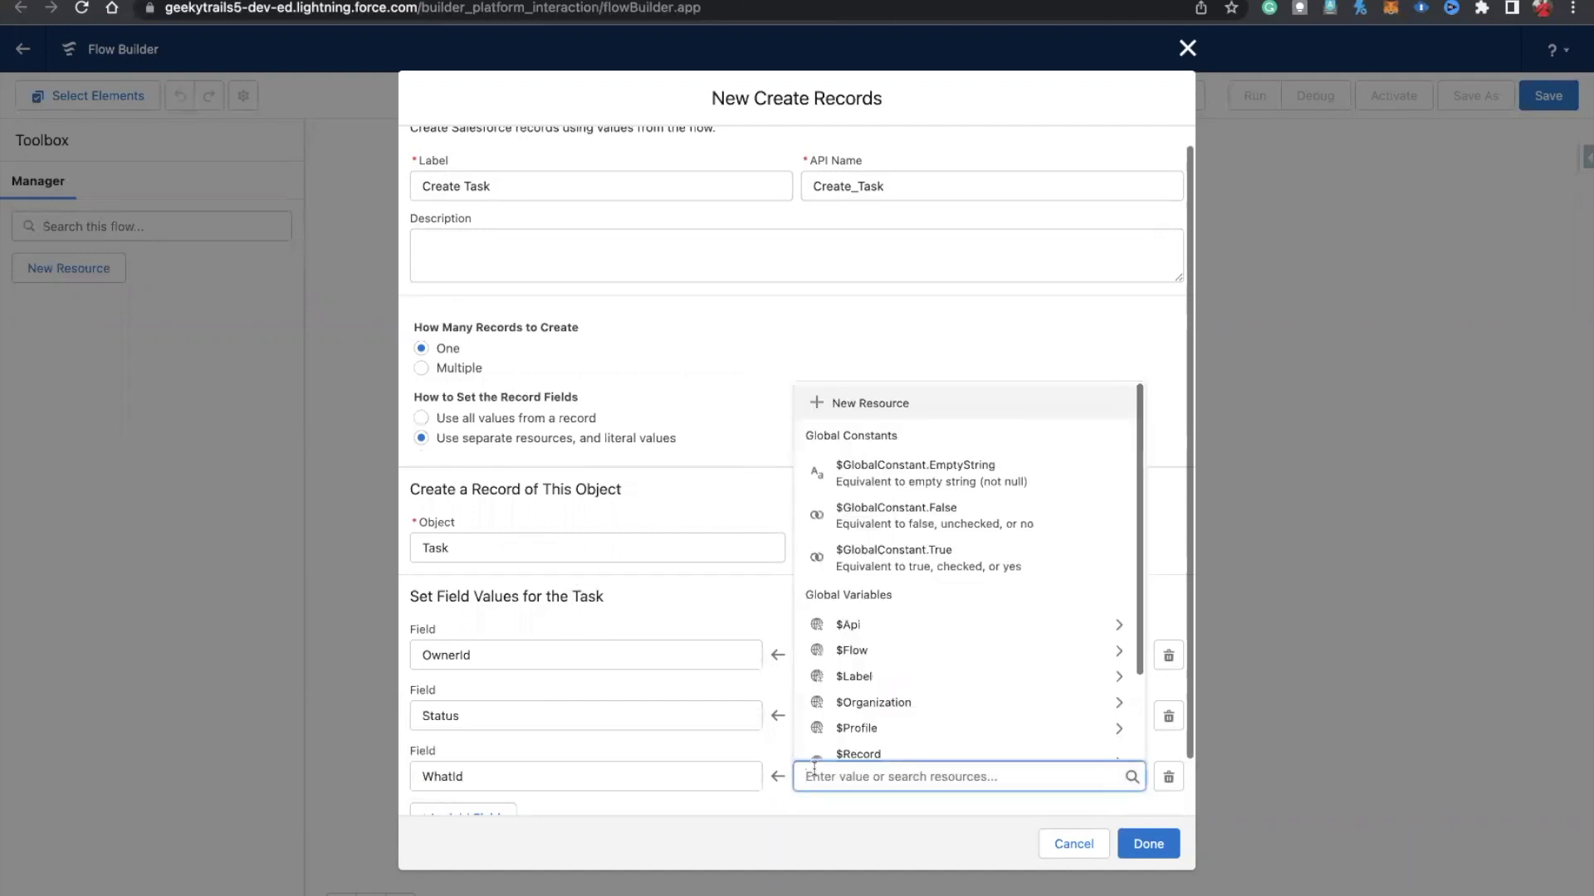
pyautogui.write('case')
pyautogui.click(841, 749)
pyautogui.write('id')
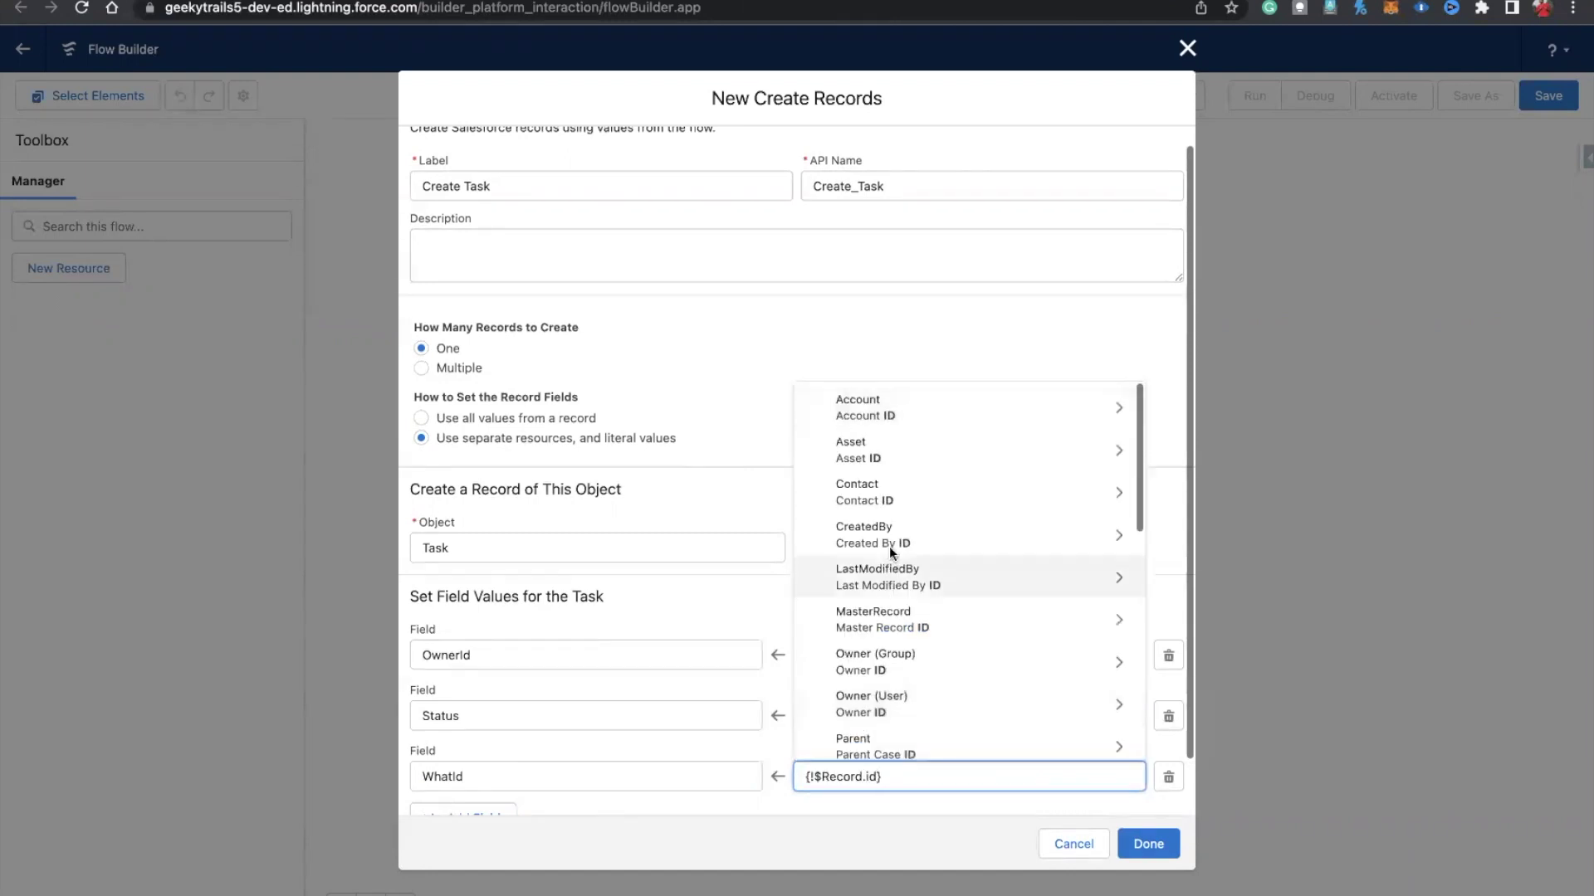
pyautogui.scroll(-5, 897, 655)
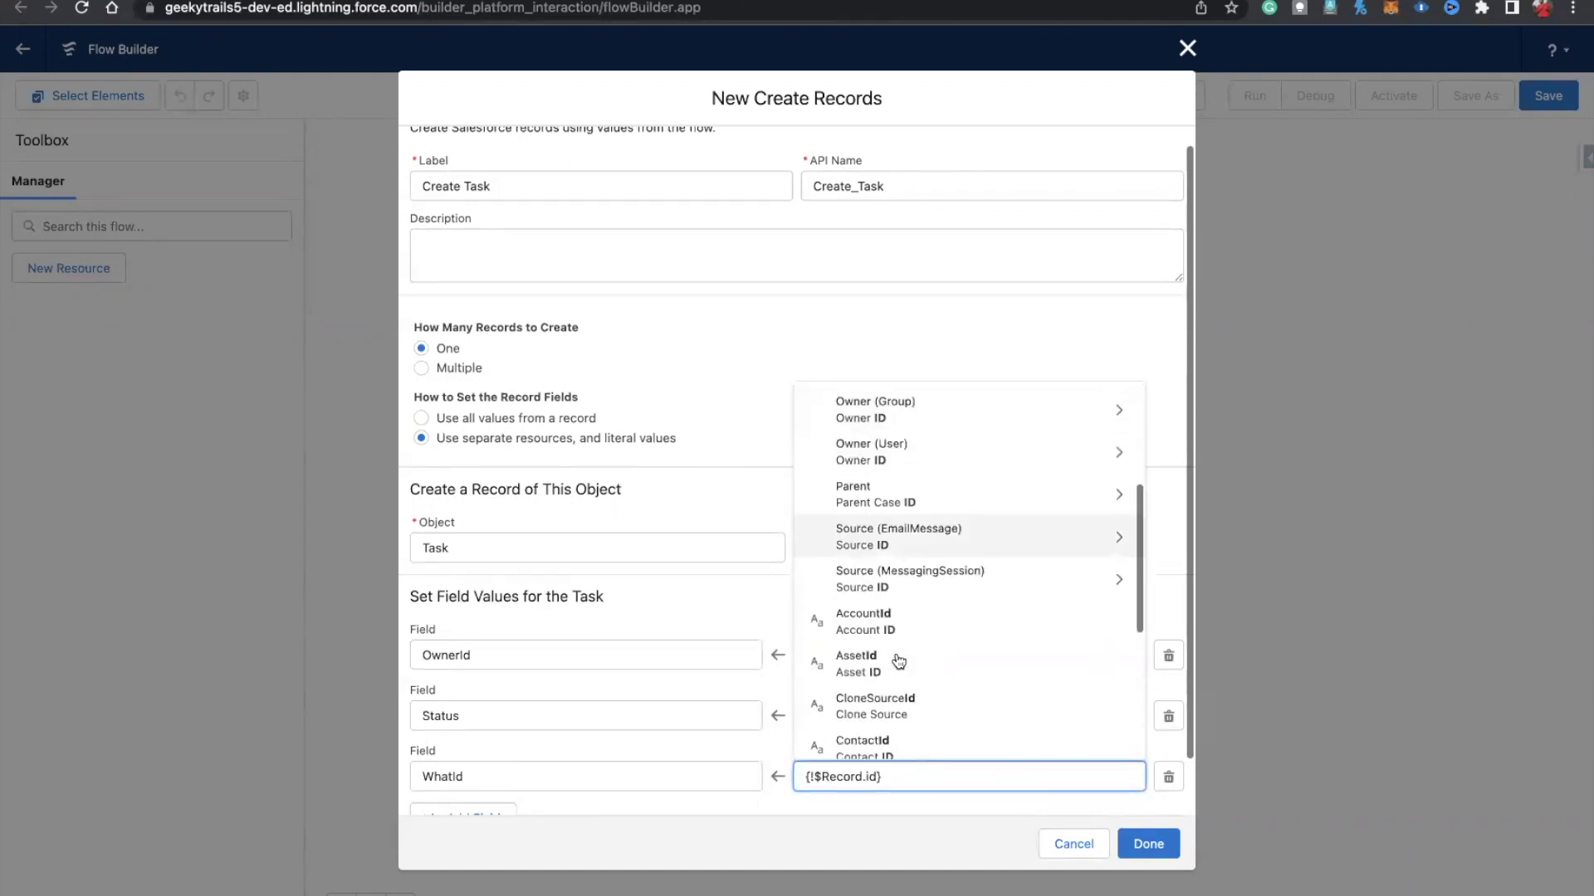
pyautogui.click(869, 610)
pyautogui.click(910, 739)
# Step: Add a Priority field set to High
pyautogui.scroll(-1, 567, 776)
pyautogui.click(454, 758)
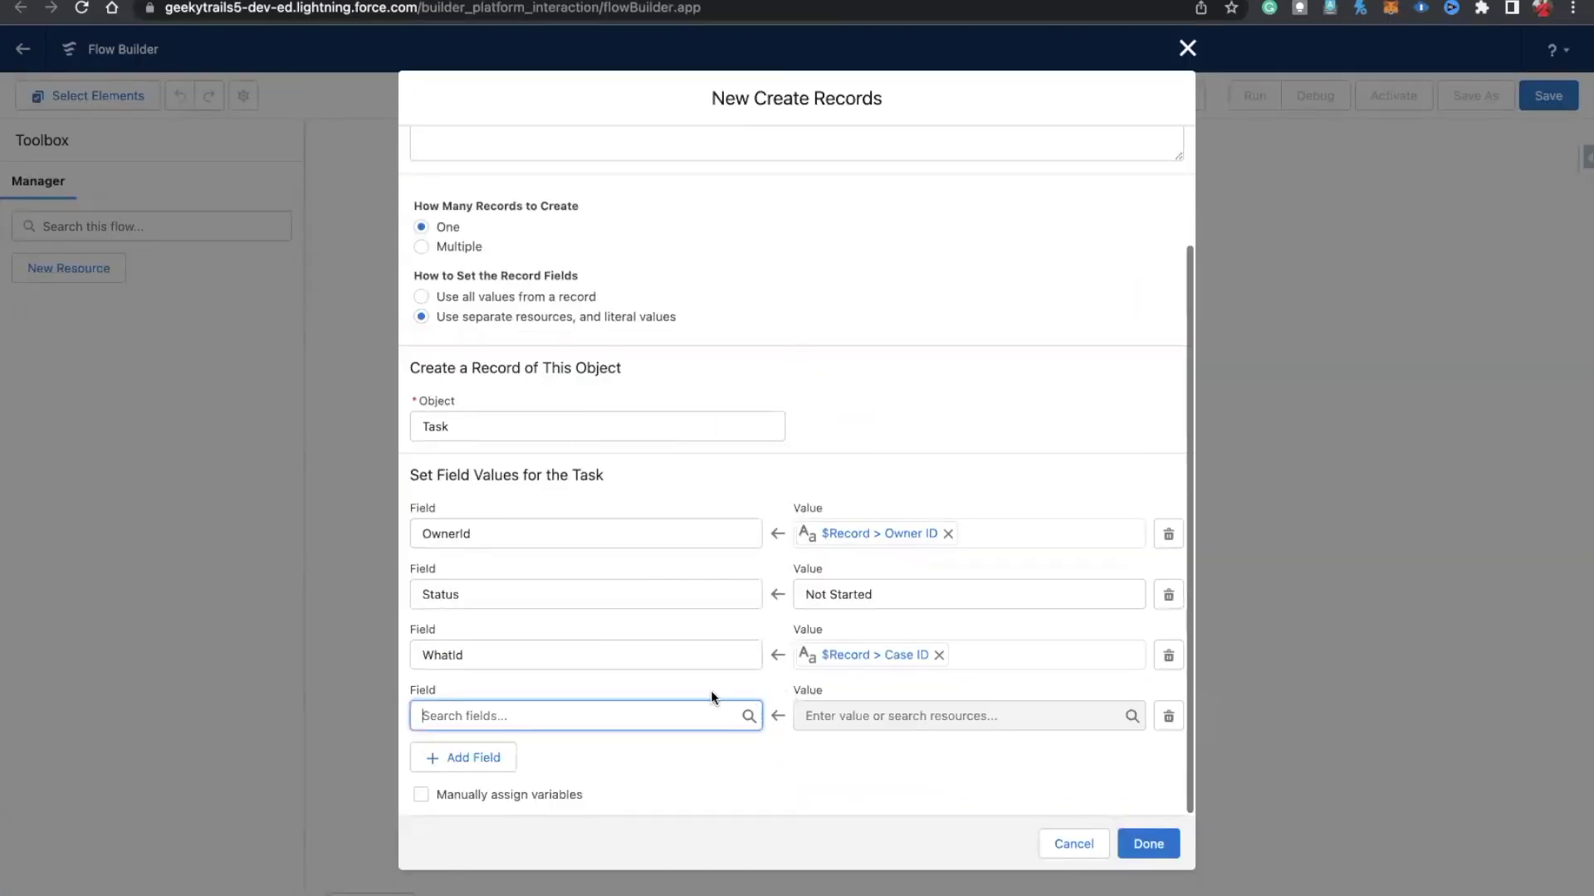
pyautogui.write('prio')
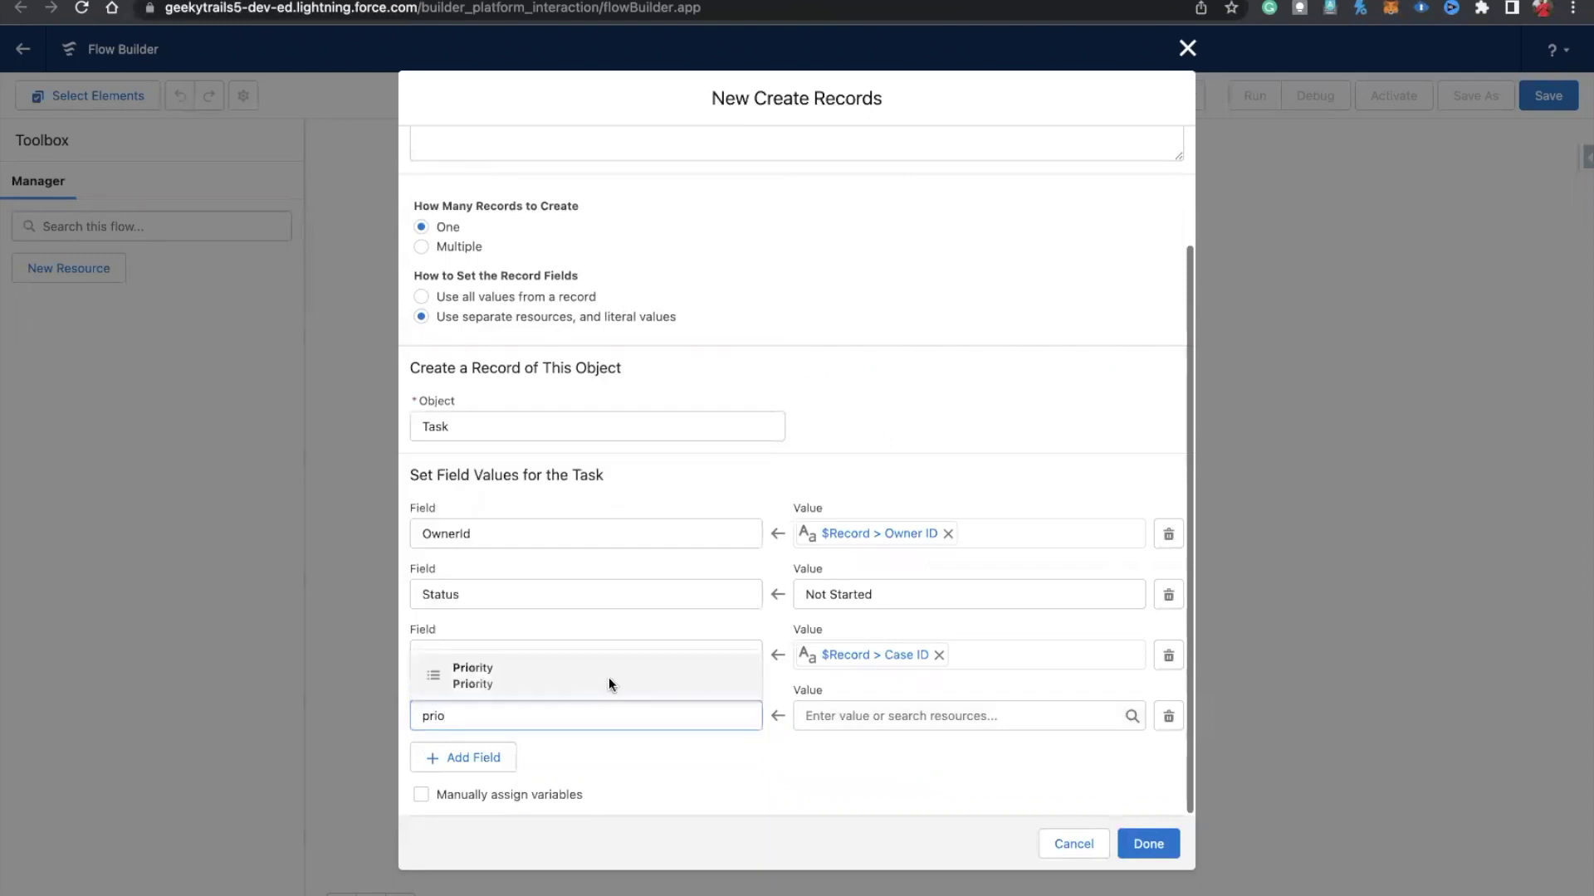
pyautogui.click(610, 677)
pyautogui.click(876, 718)
pyautogui.write('high')
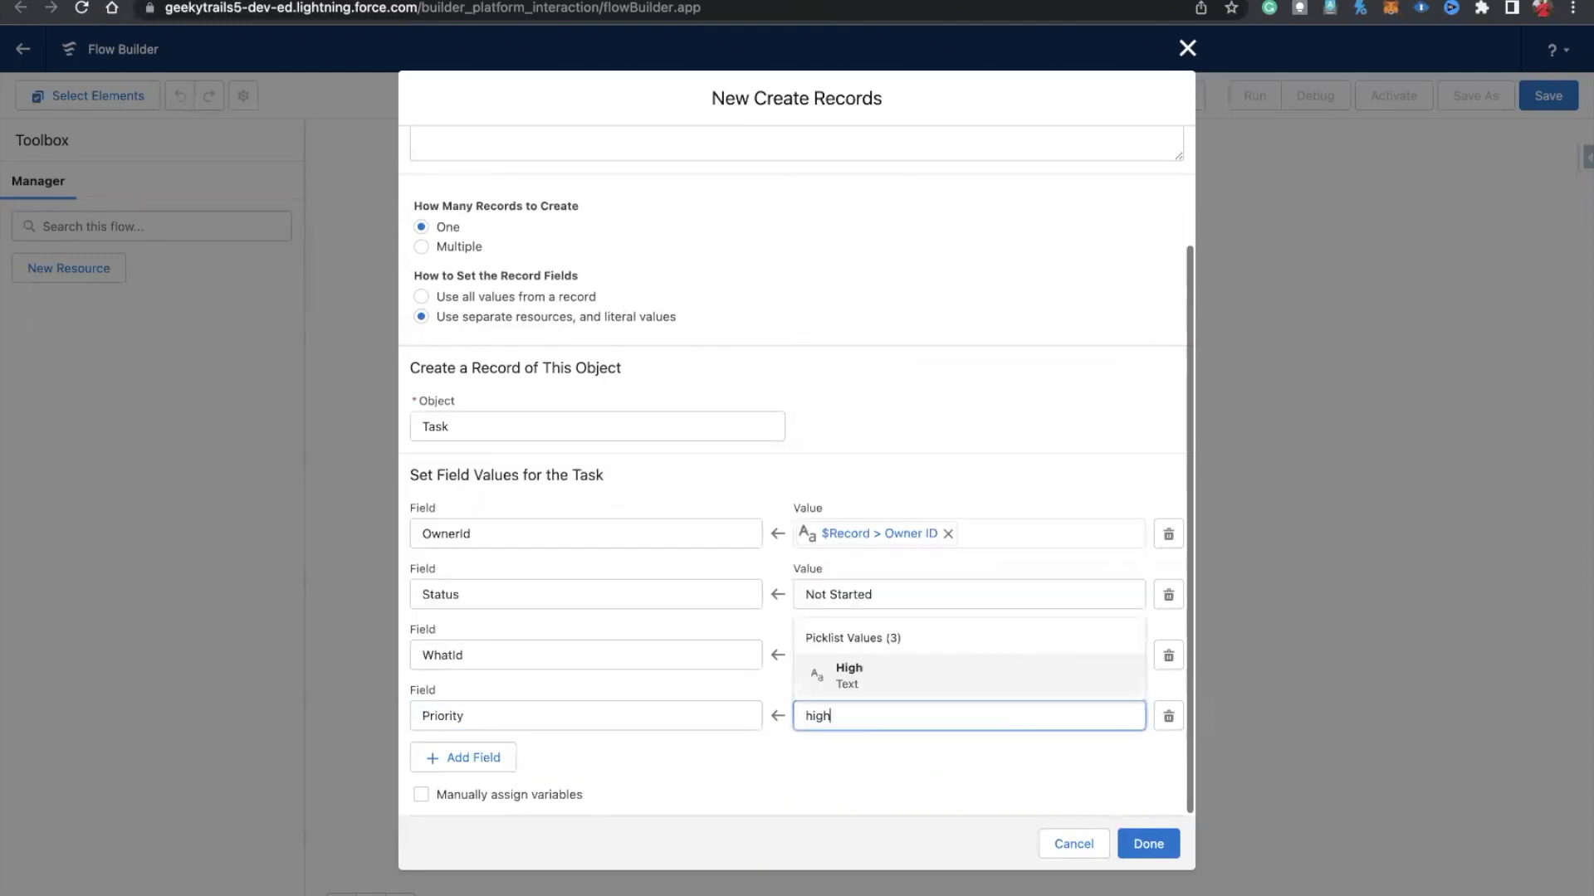
pyautogui.click(886, 690)
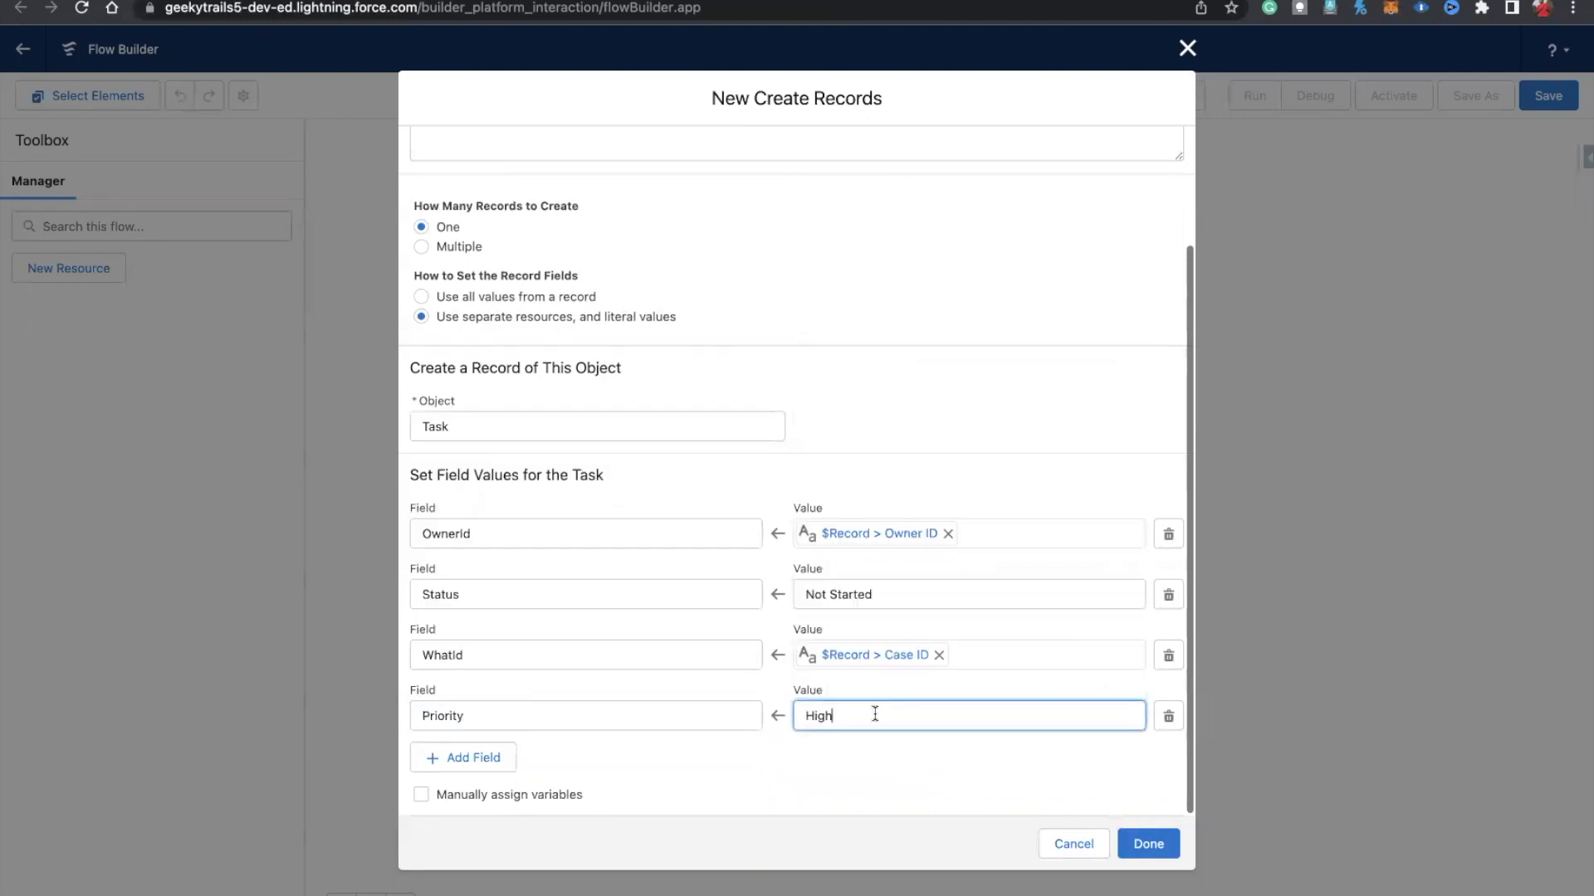
# Step: Add another field row and search for the Subject field
pyautogui.click(448, 757)
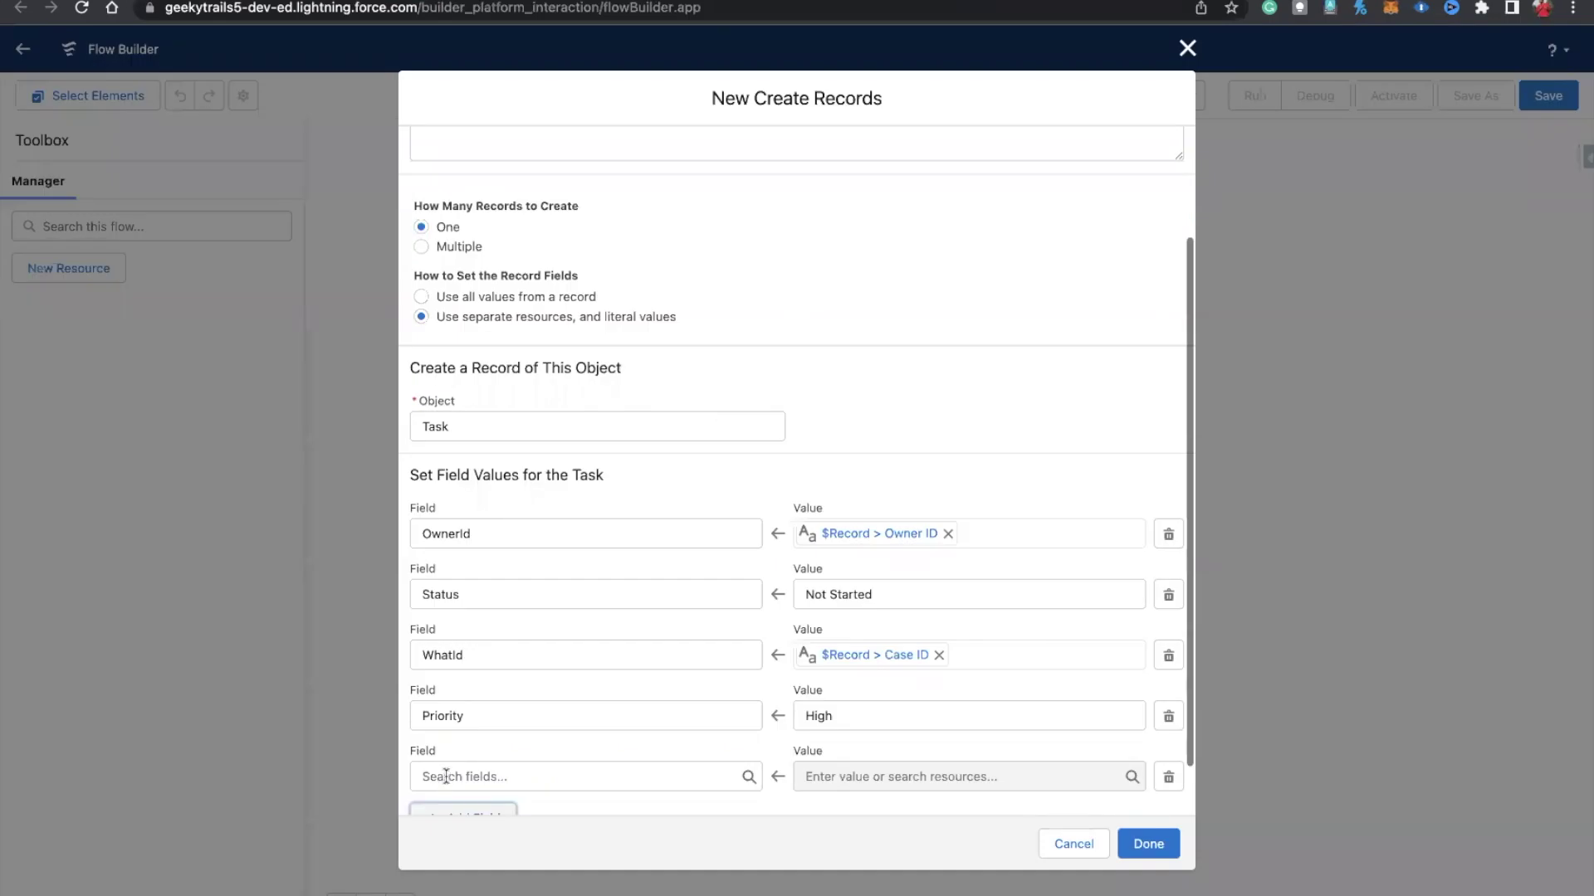
pyautogui.click(464, 776)
pyautogui.write('Subject')
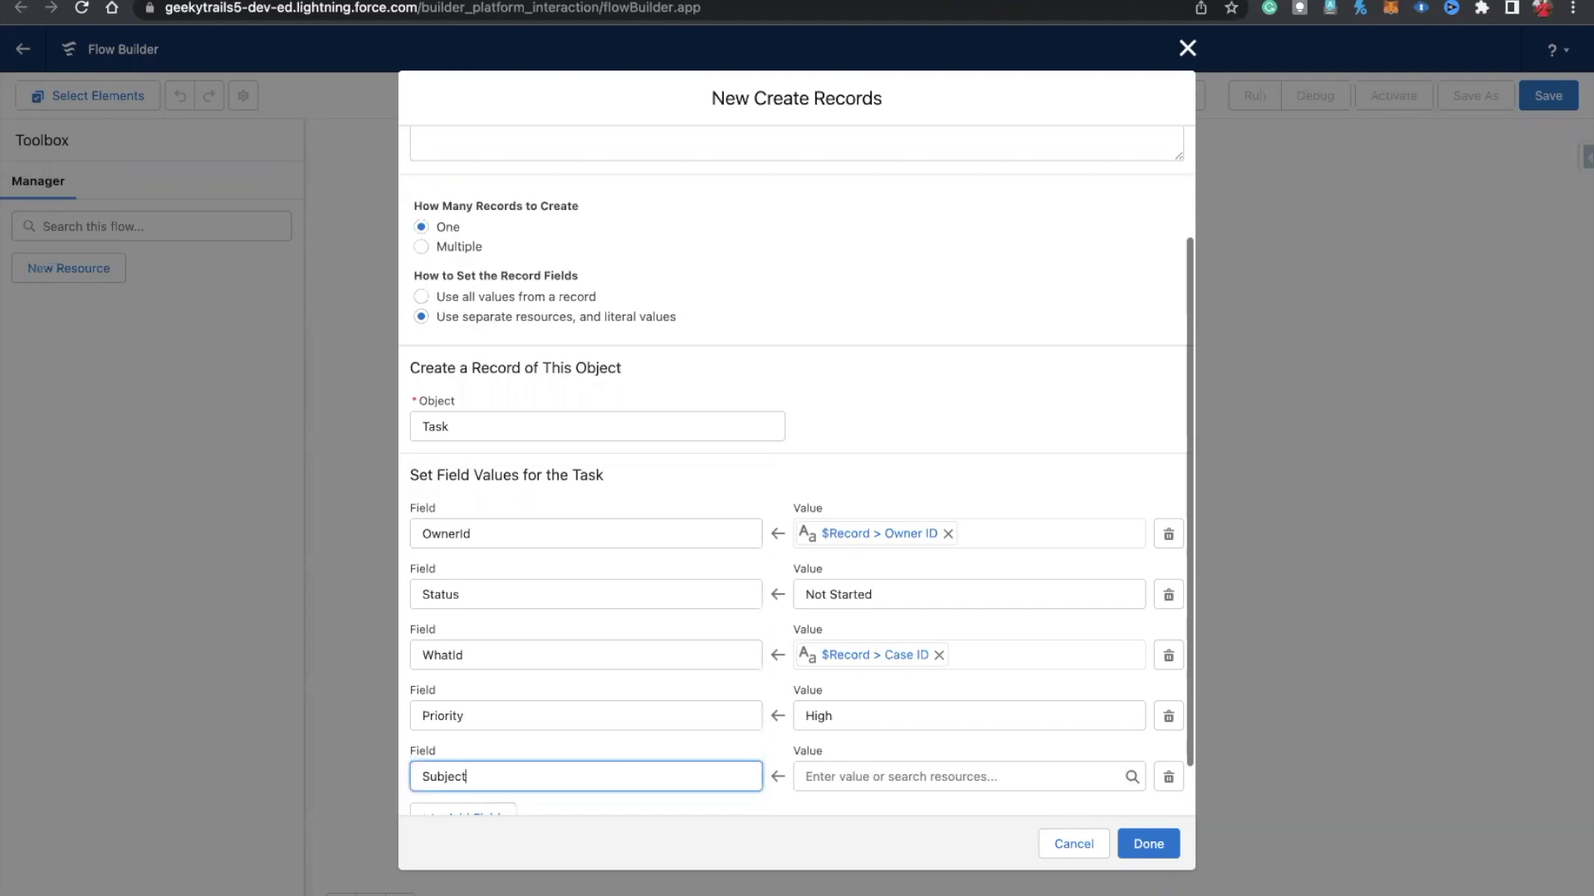
# Step: Set the task Subject to 'Follow up ASAP'
pyautogui.click(841, 780)
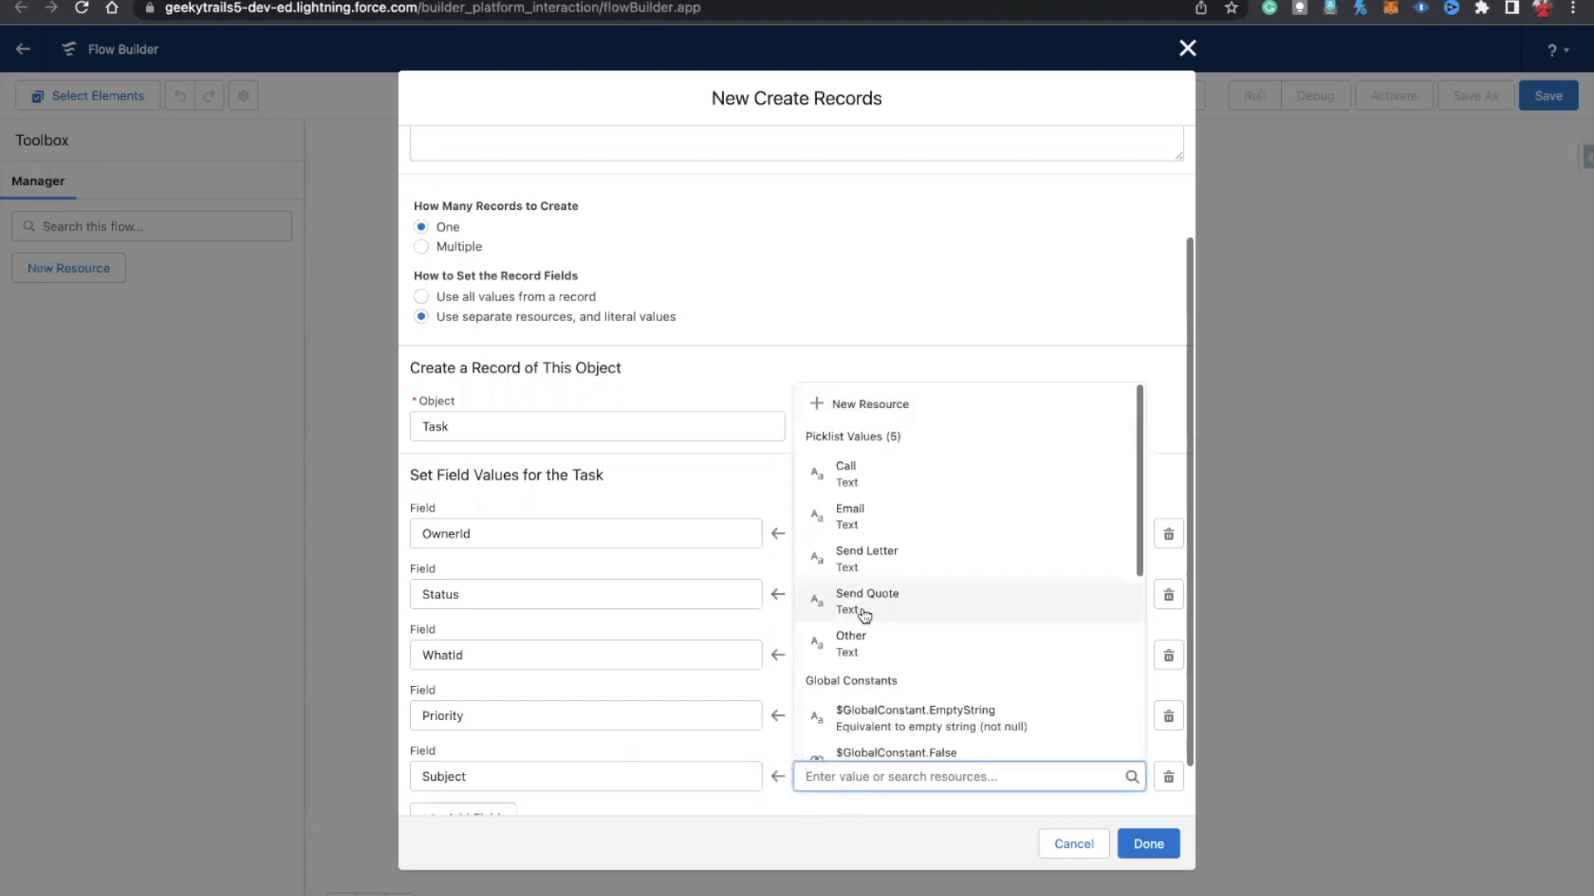
pyautogui.write('Follow up ')
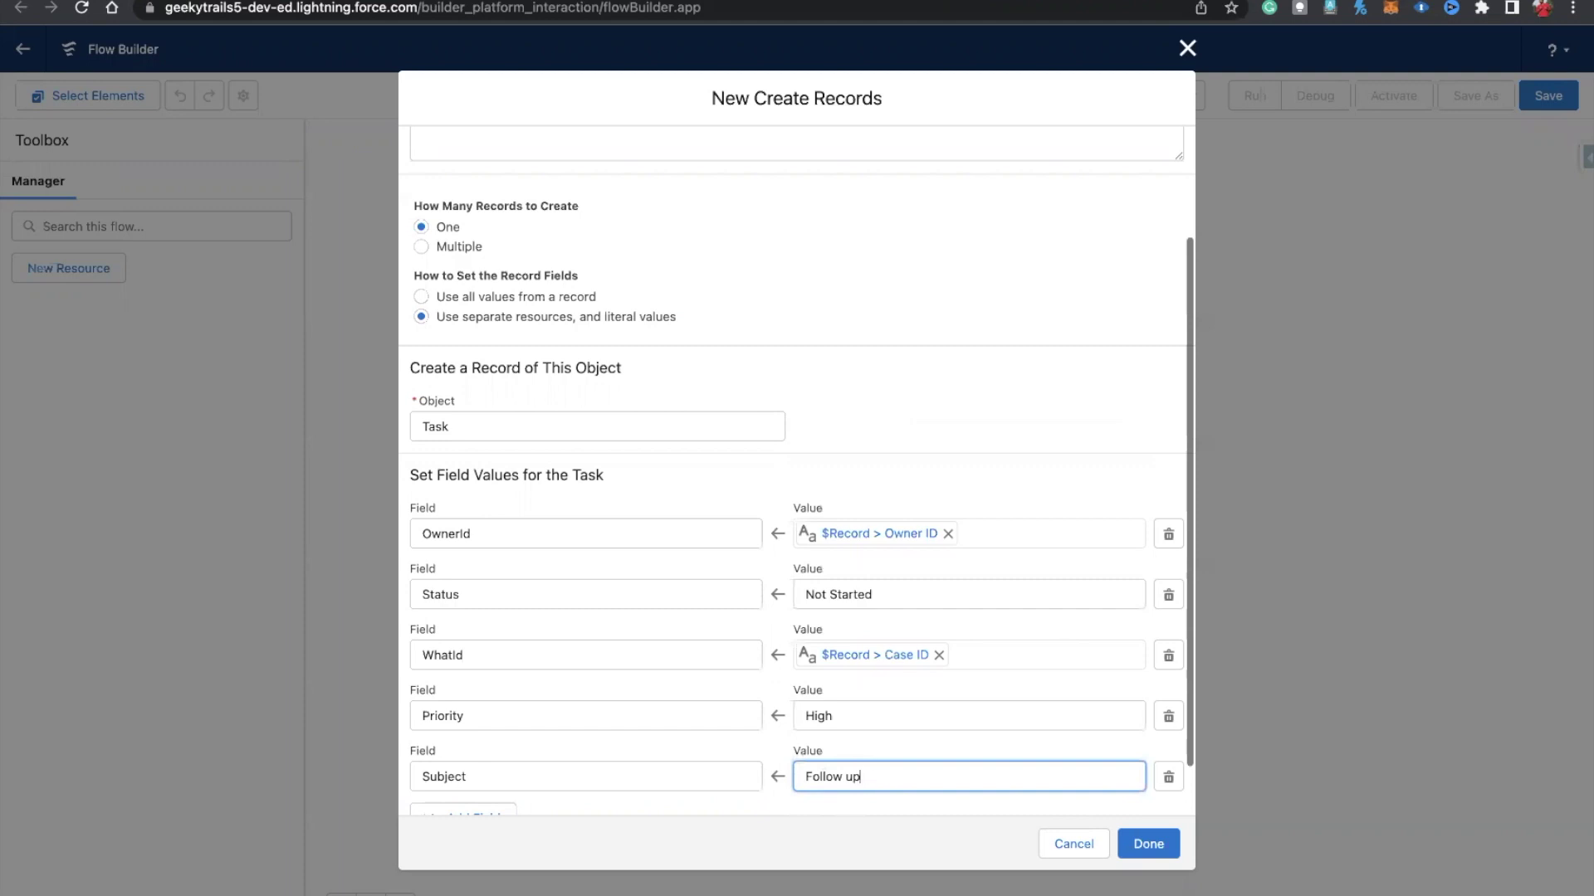
pyautogui.write('for the Web to')
pyautogui.press('BackSpace')
pyautogui.press('BackSpace')
pyautogui.press('BackSpace')
pyautogui.press('BackSpace')
pyautogui.press('BackSpace')
pyautogui.write('ASAP')
pyautogui.scroll(-2, 874, 424)
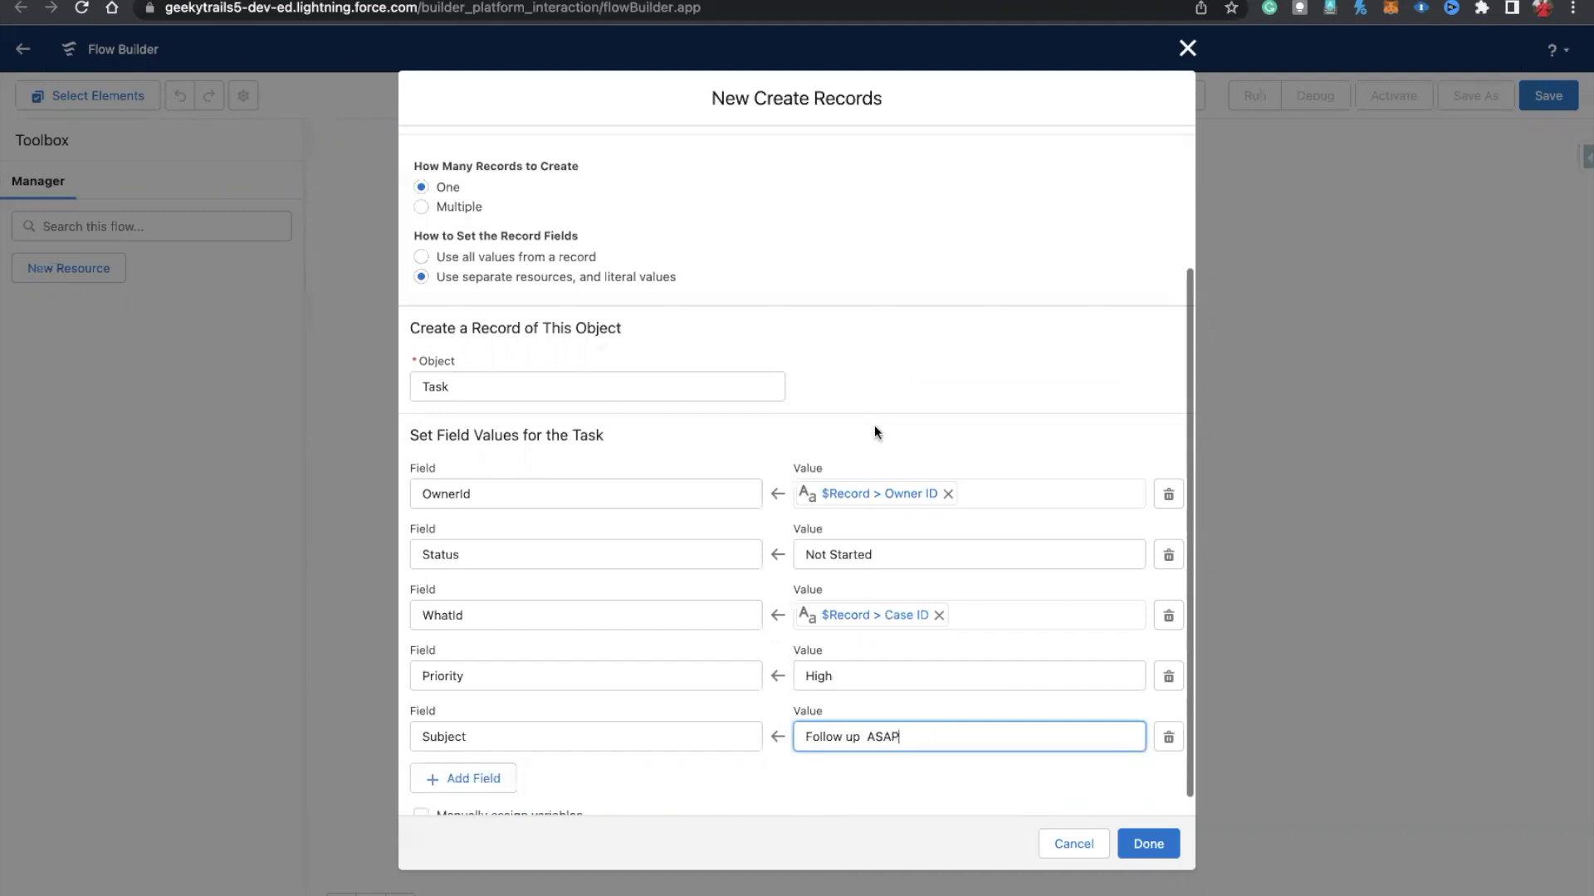
pyautogui.click(649, 740)
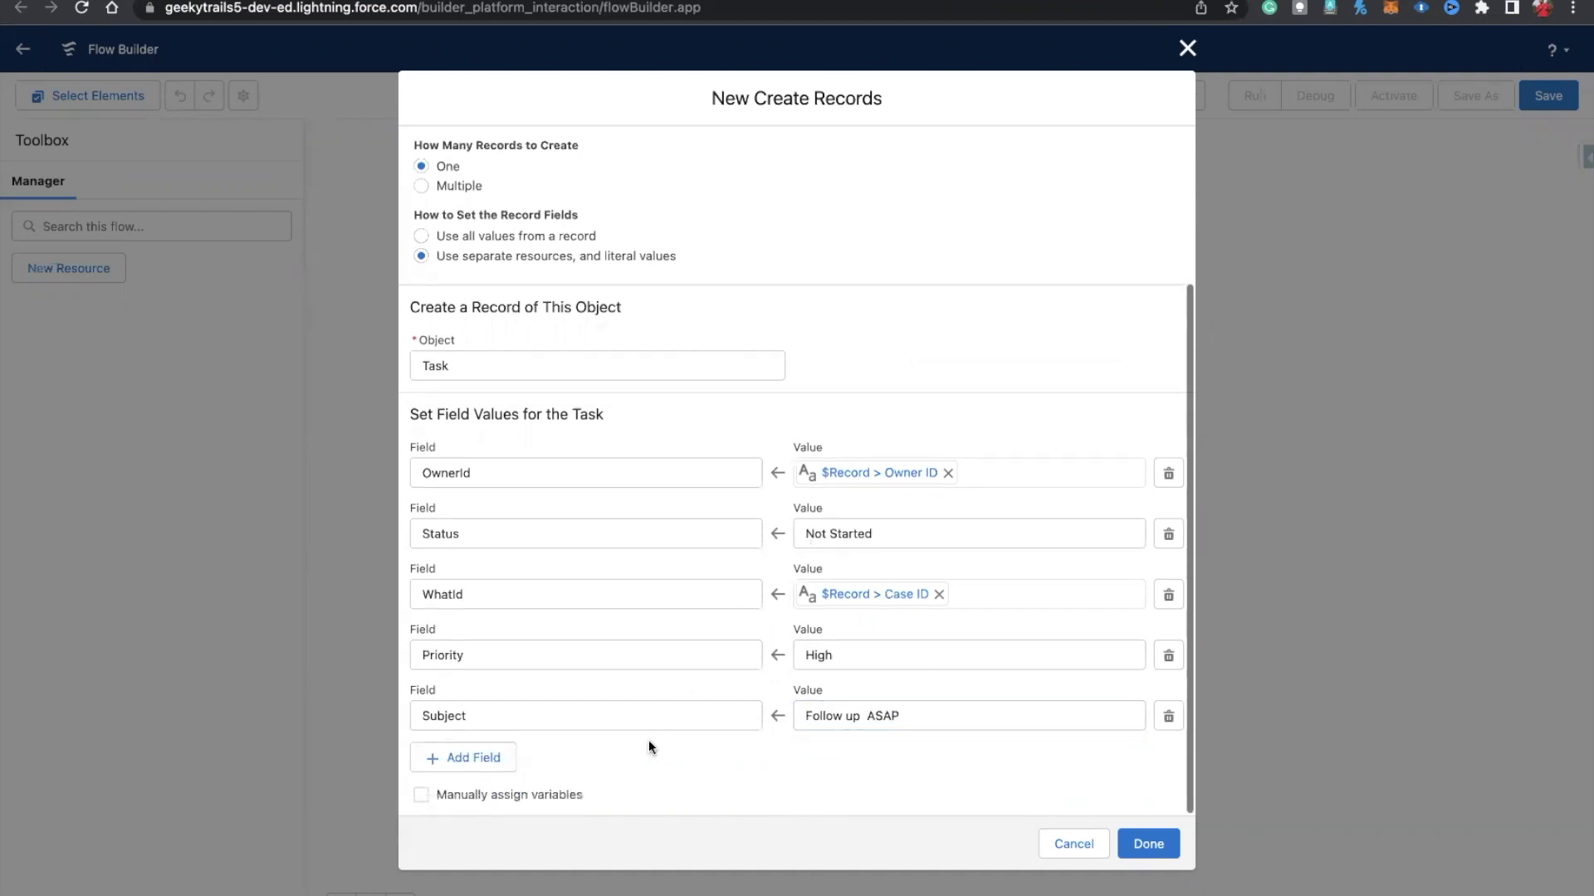
# Step: Add Description set to {!$Record.Description} and save the Create Task element
pyautogui.click(445, 757)
pyautogui.click(444, 772)
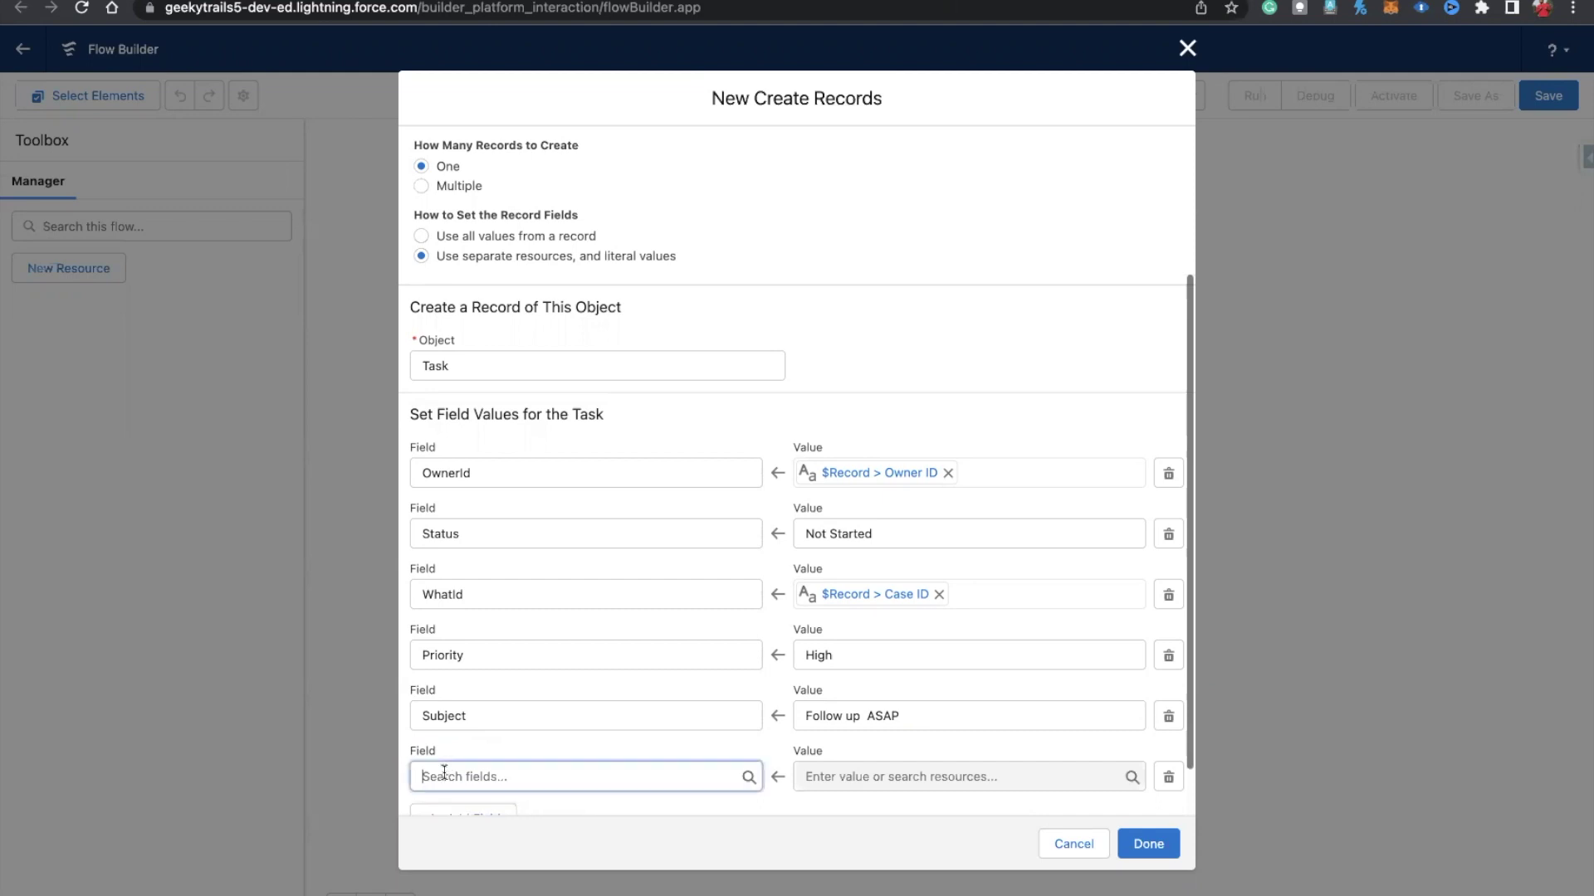
pyautogui.write('dur')
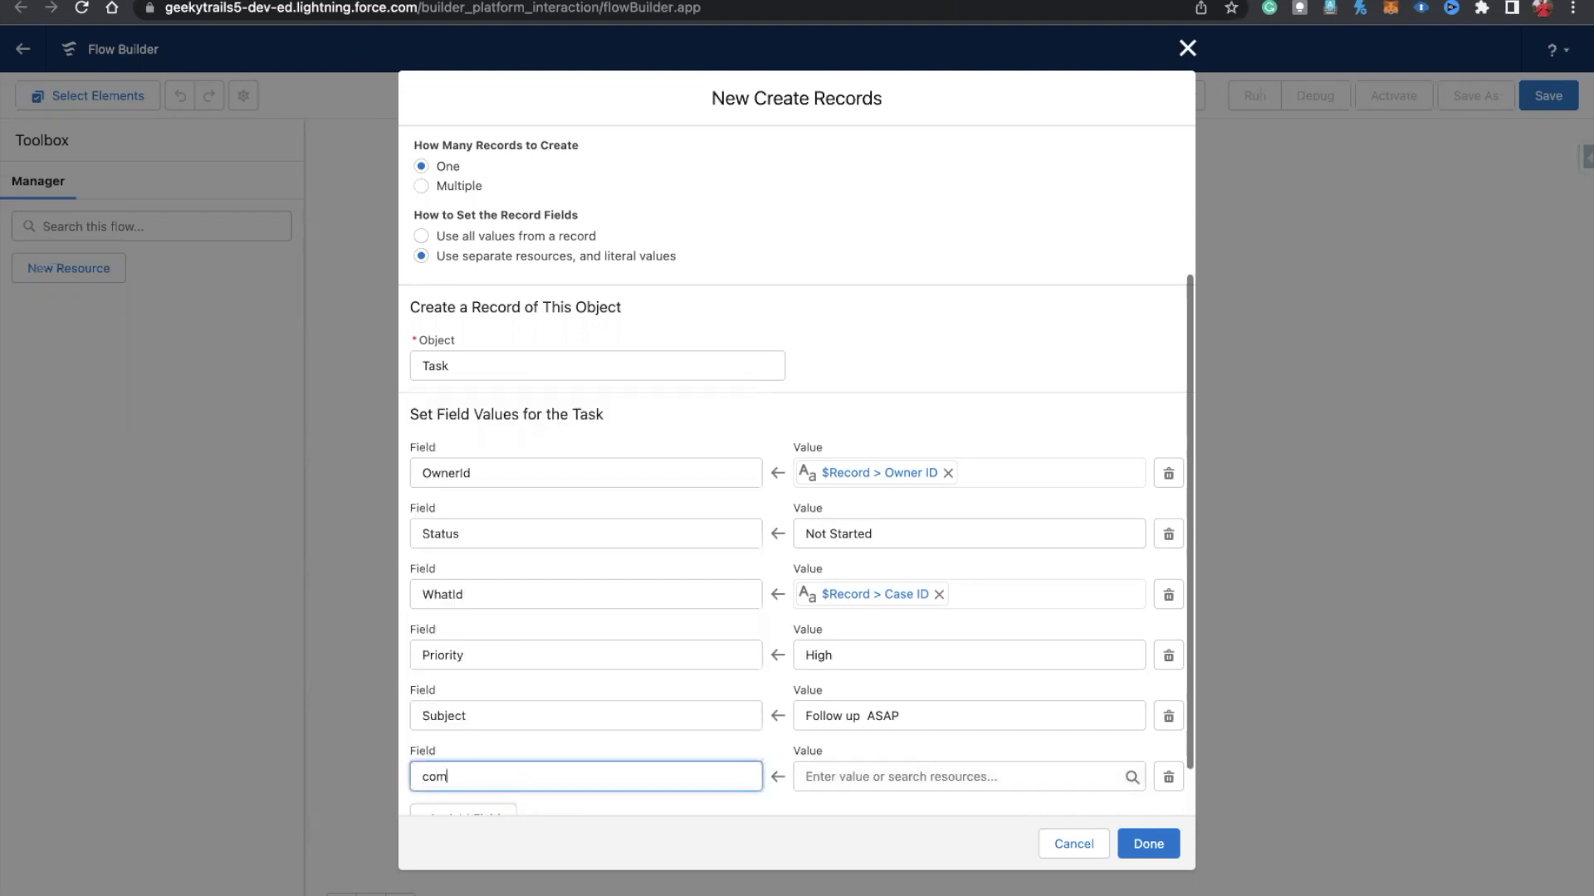
pyautogui.press('BackSpace')
pyautogui.press('BackSpace')
pyautogui.press('BackSpace')
pyautogui.write('desc')
pyautogui.click(458, 819)
pyautogui.click(820, 778)
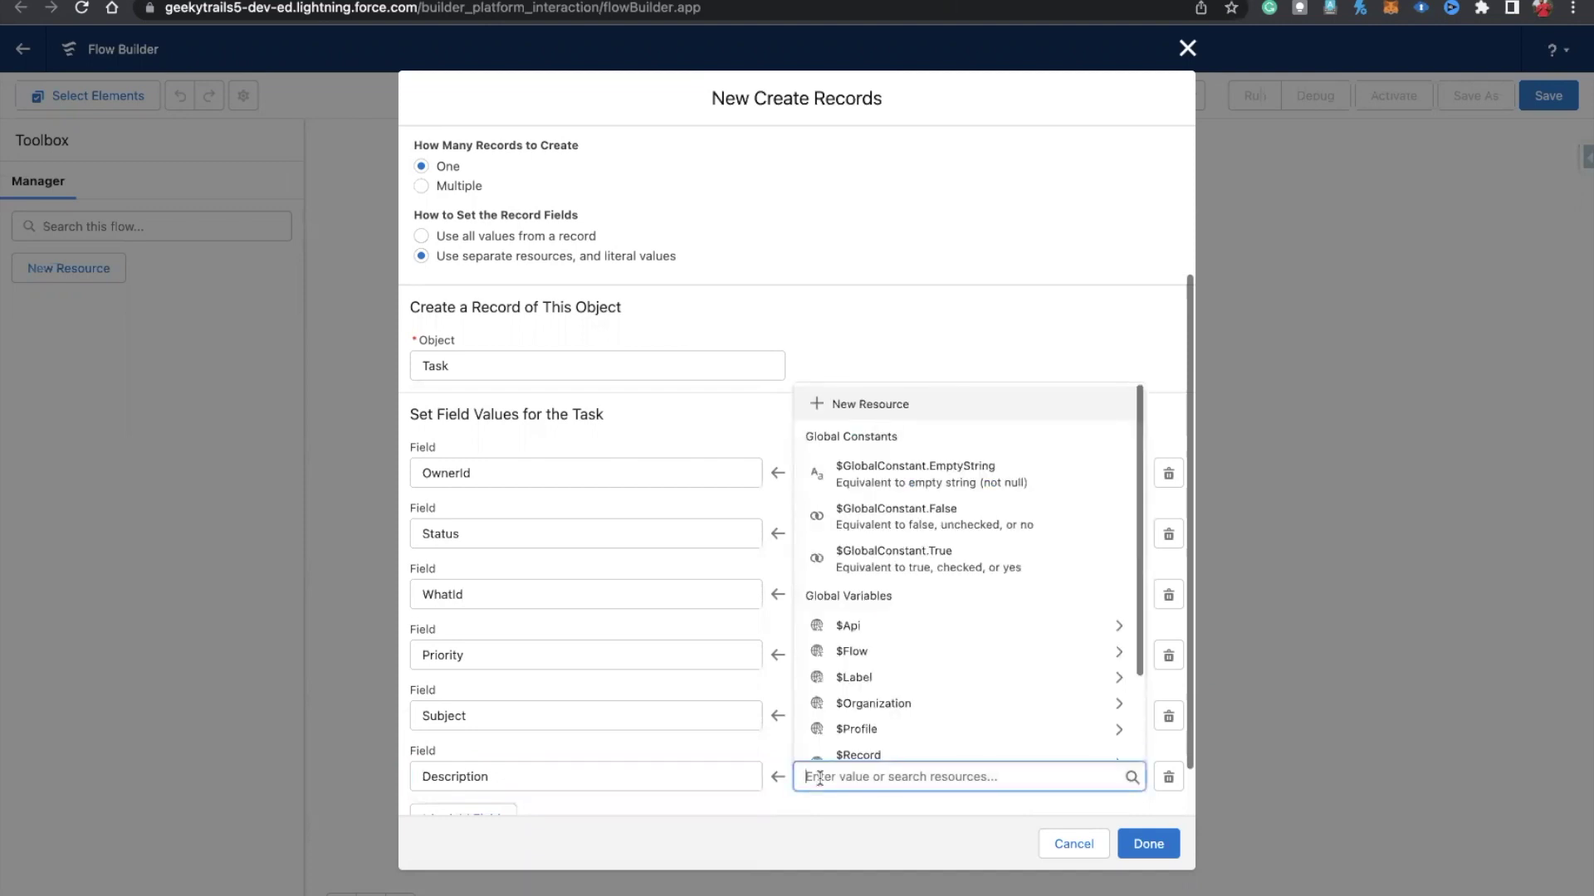
pyautogui.write('record')
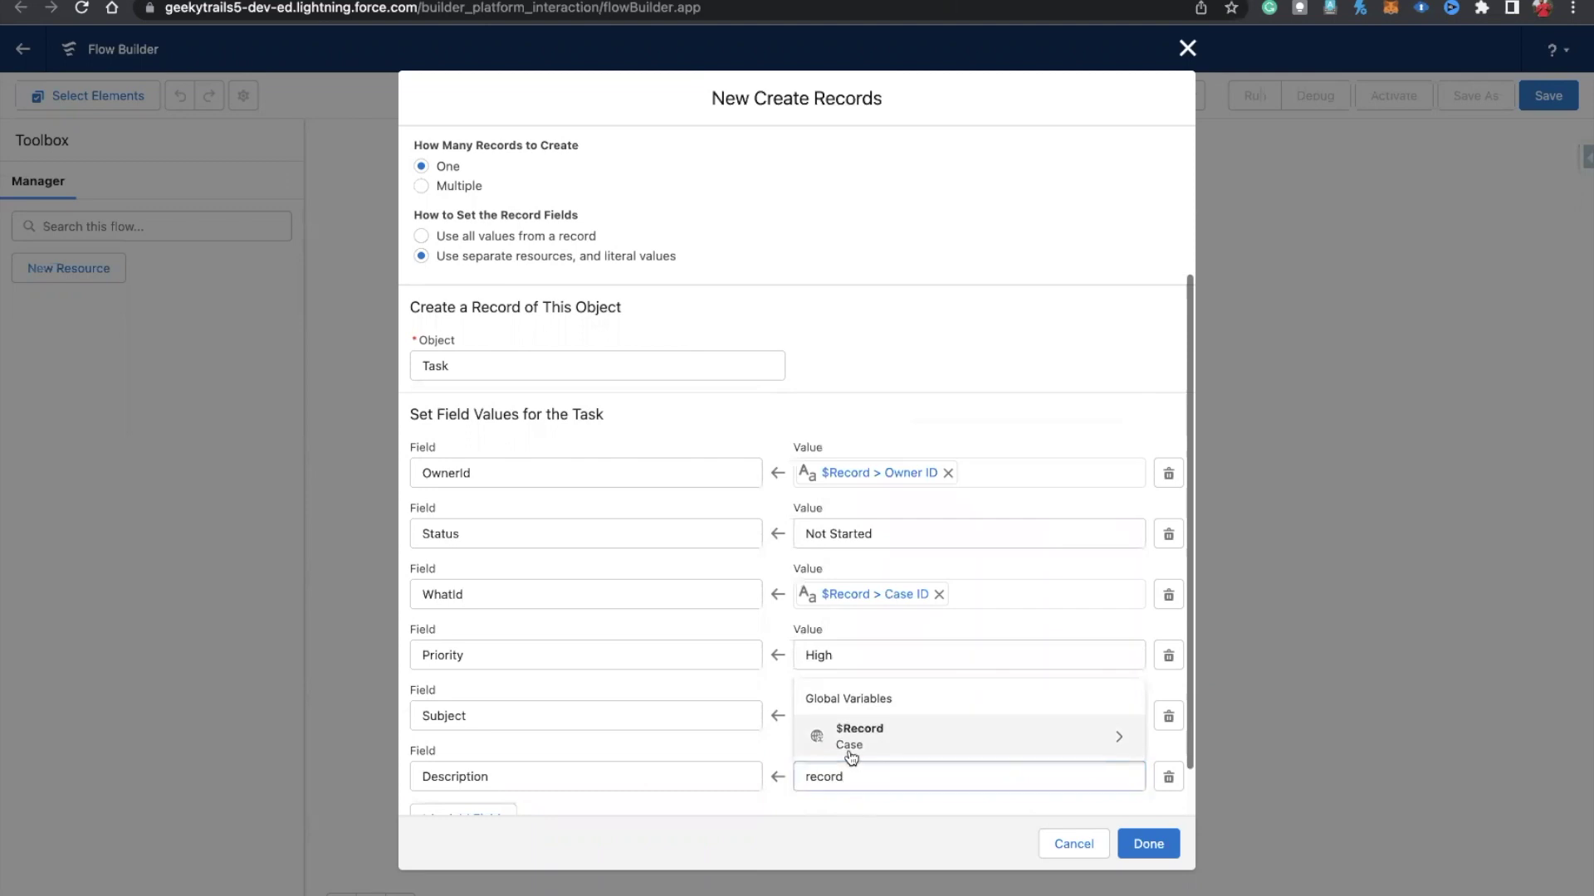
pyautogui.click(850, 757)
pyautogui.write('des')
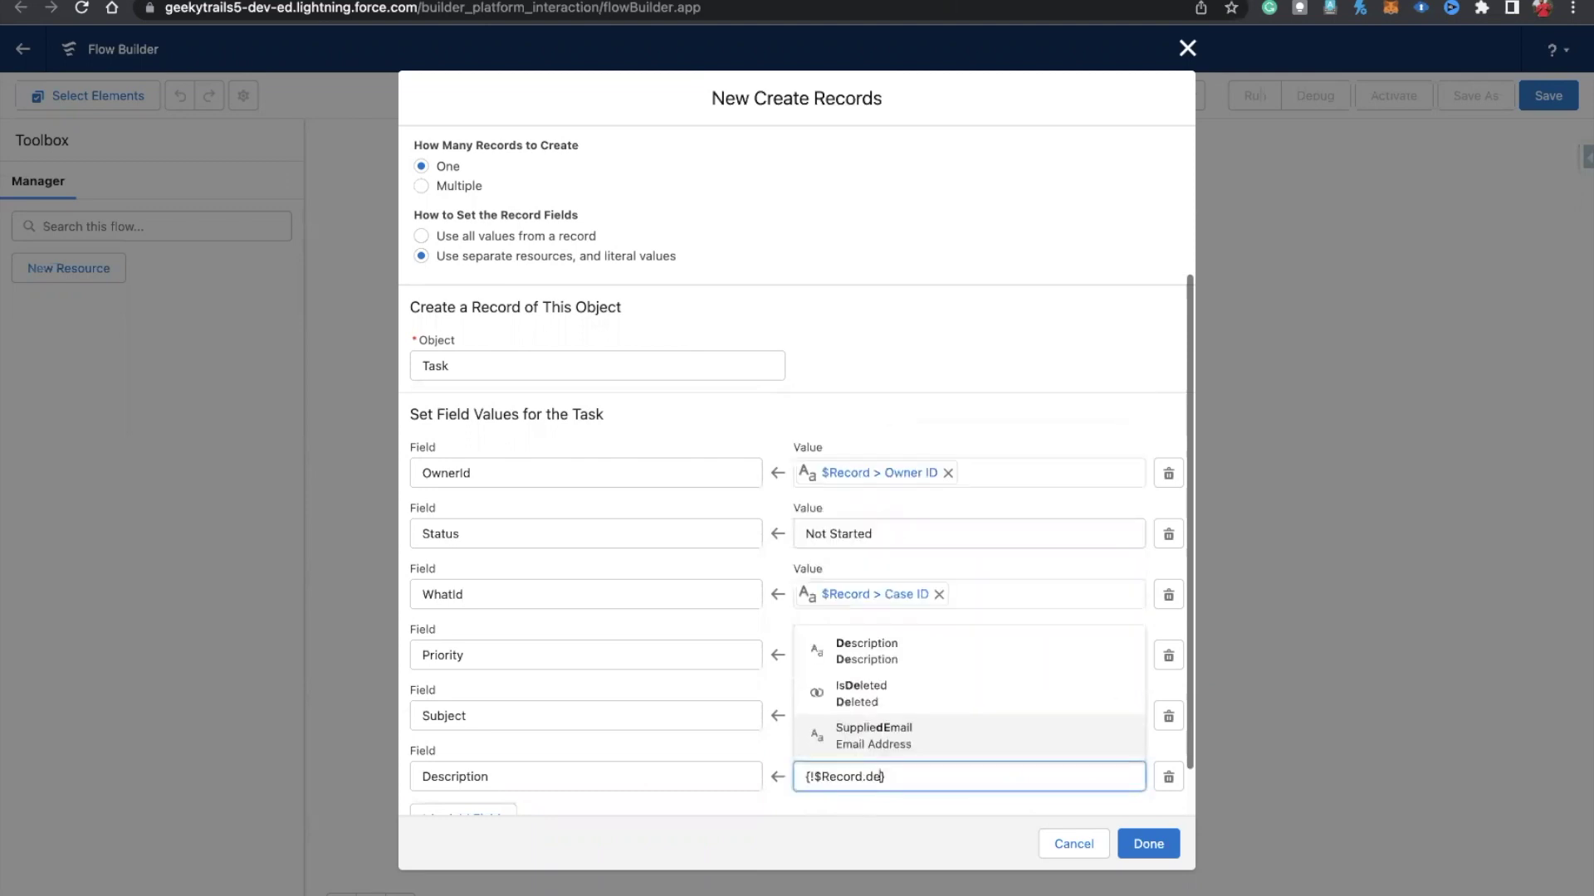
pyautogui.click(884, 747)
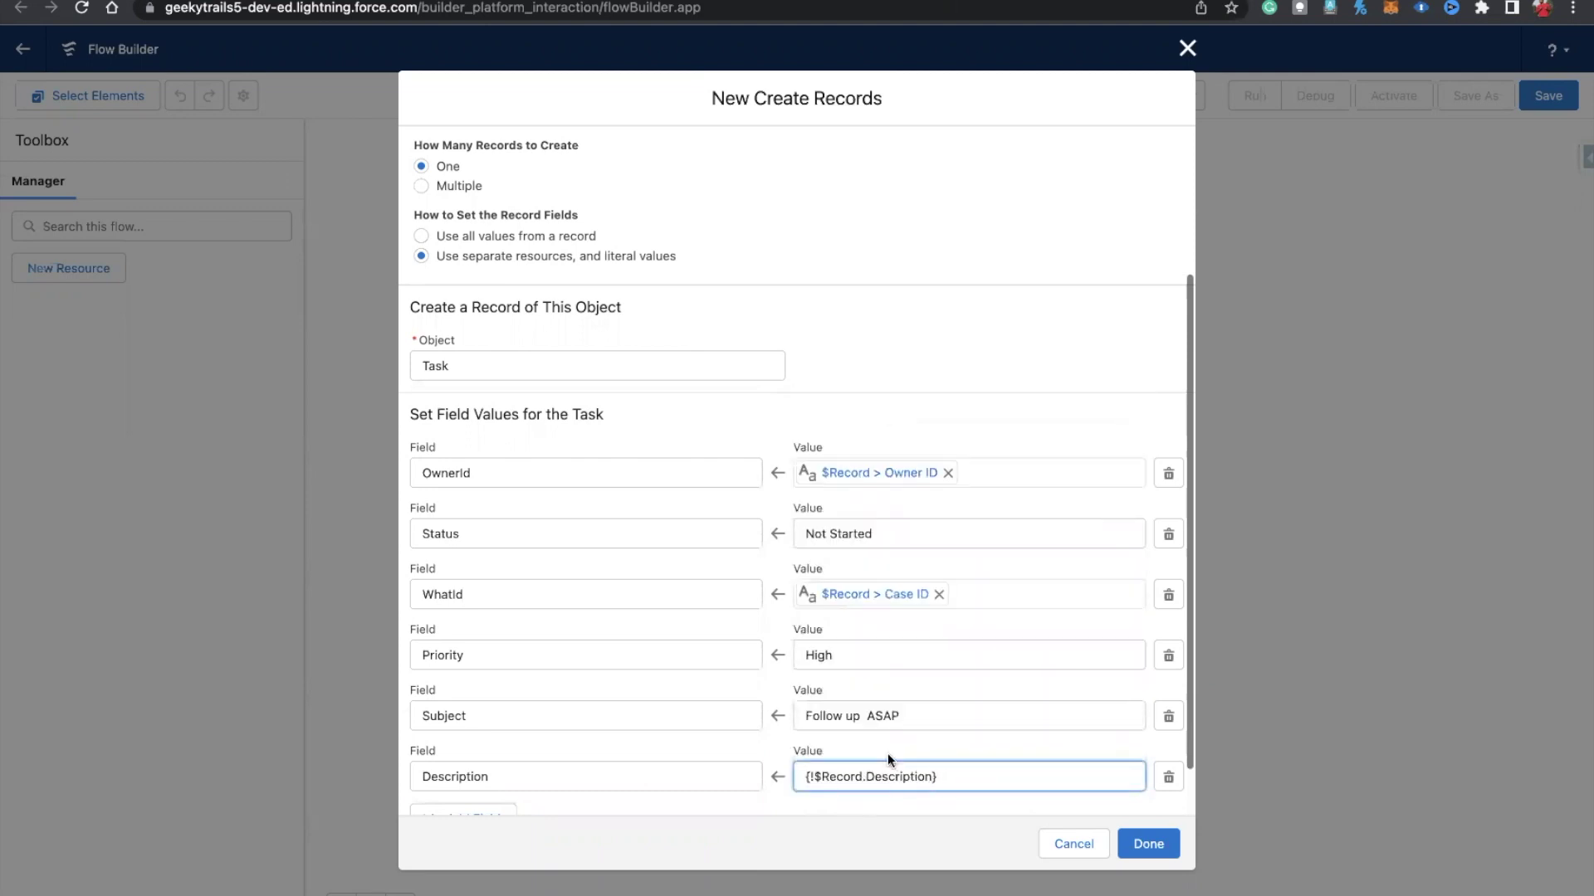
pyautogui.click(1148, 844)
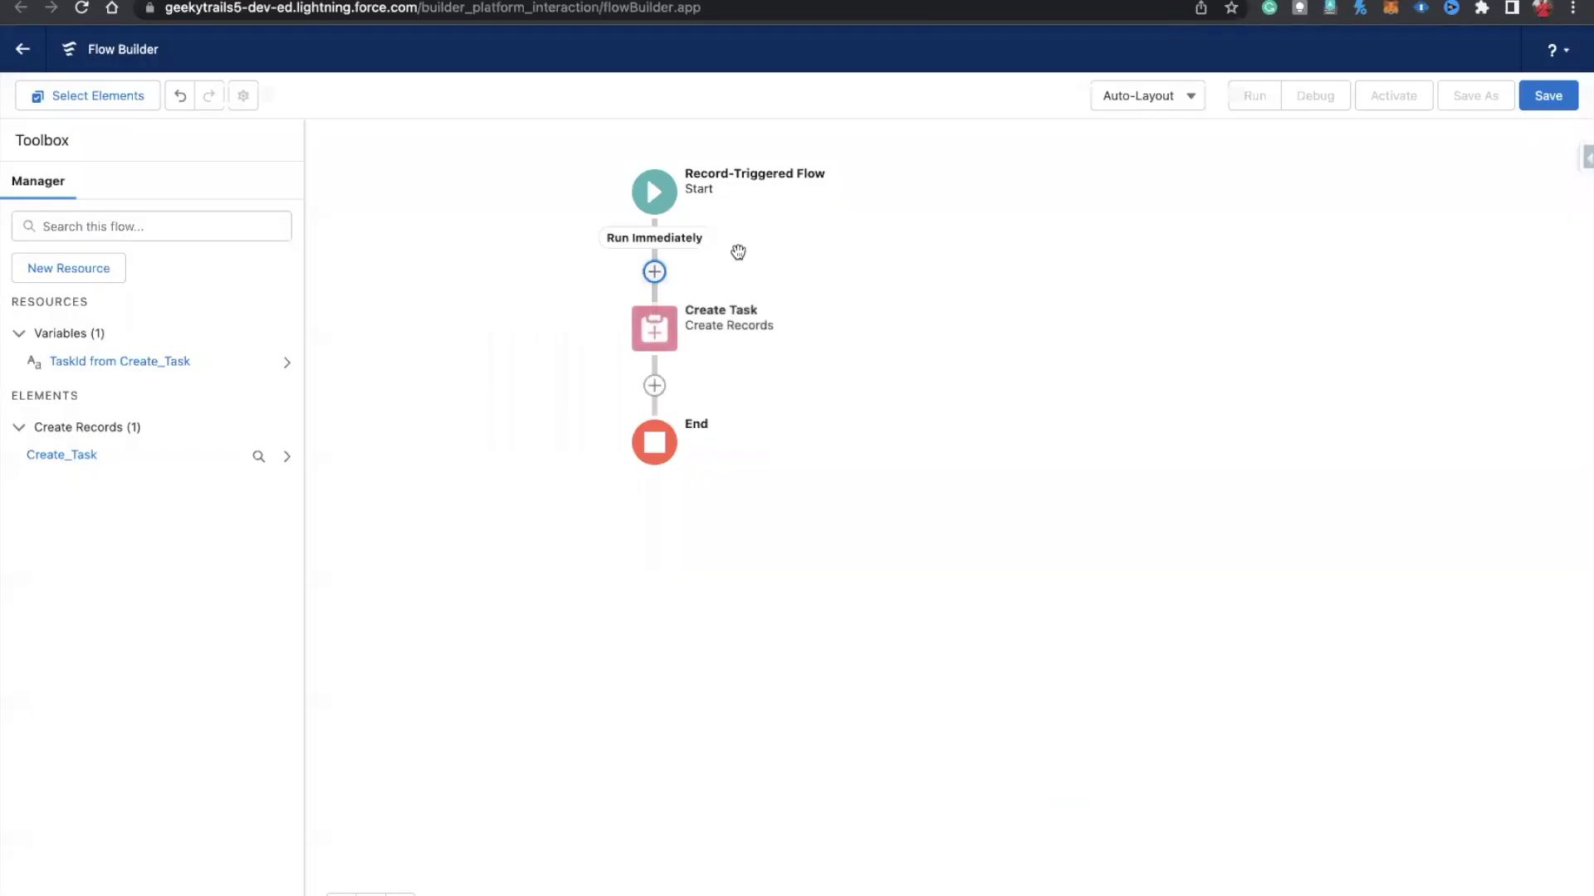
# Step: Browse the elements available after Create Task, then go to Setup Home
pyautogui.click(656, 387)
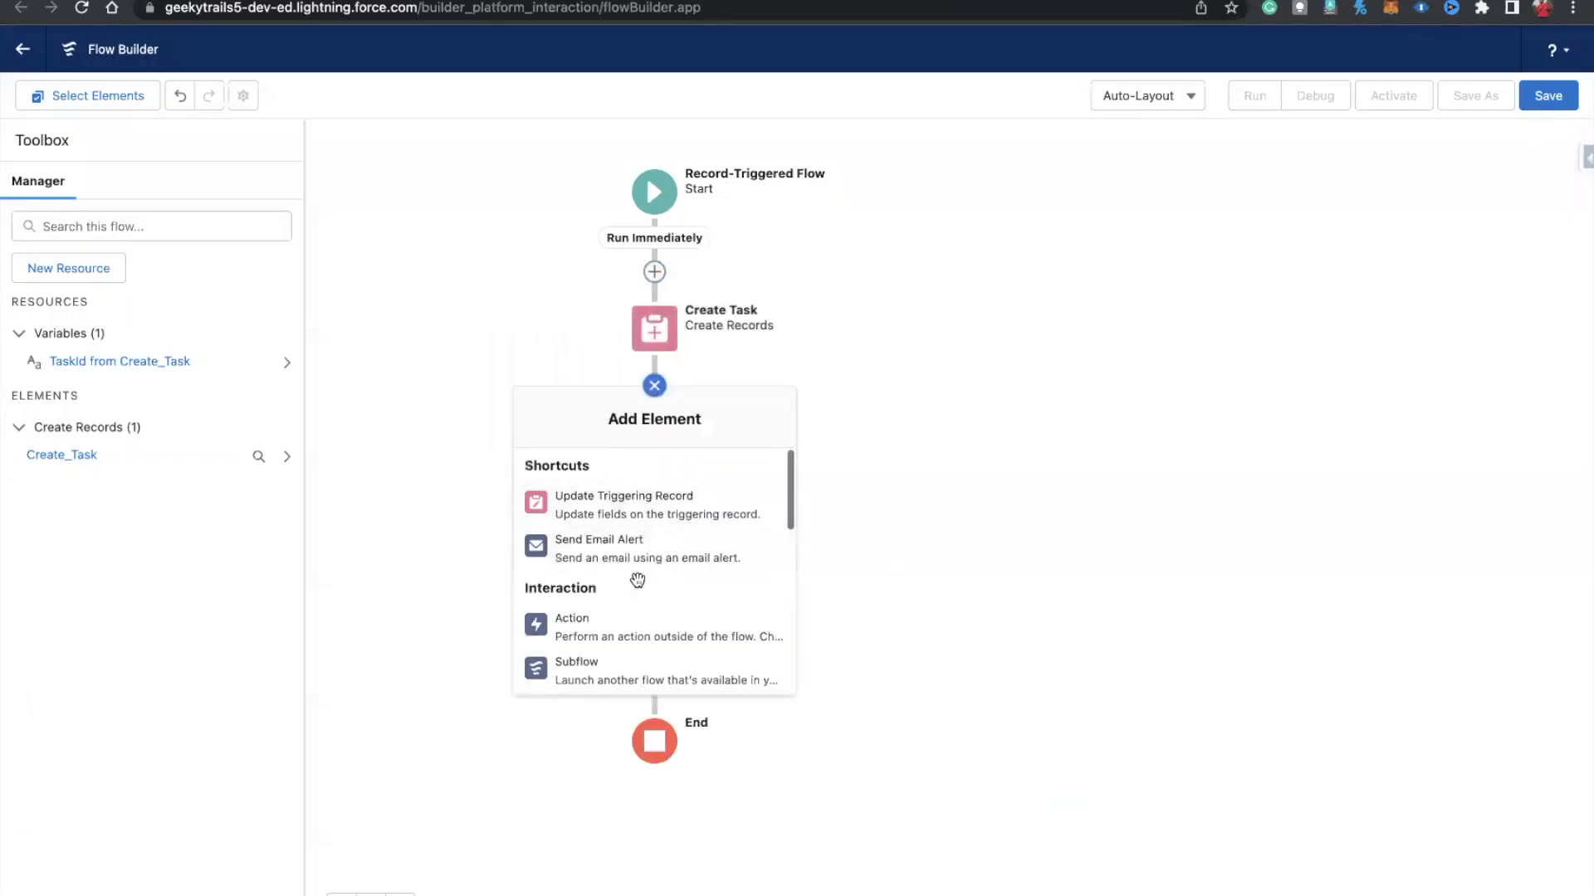
pyautogui.scroll(-2, 643, 591)
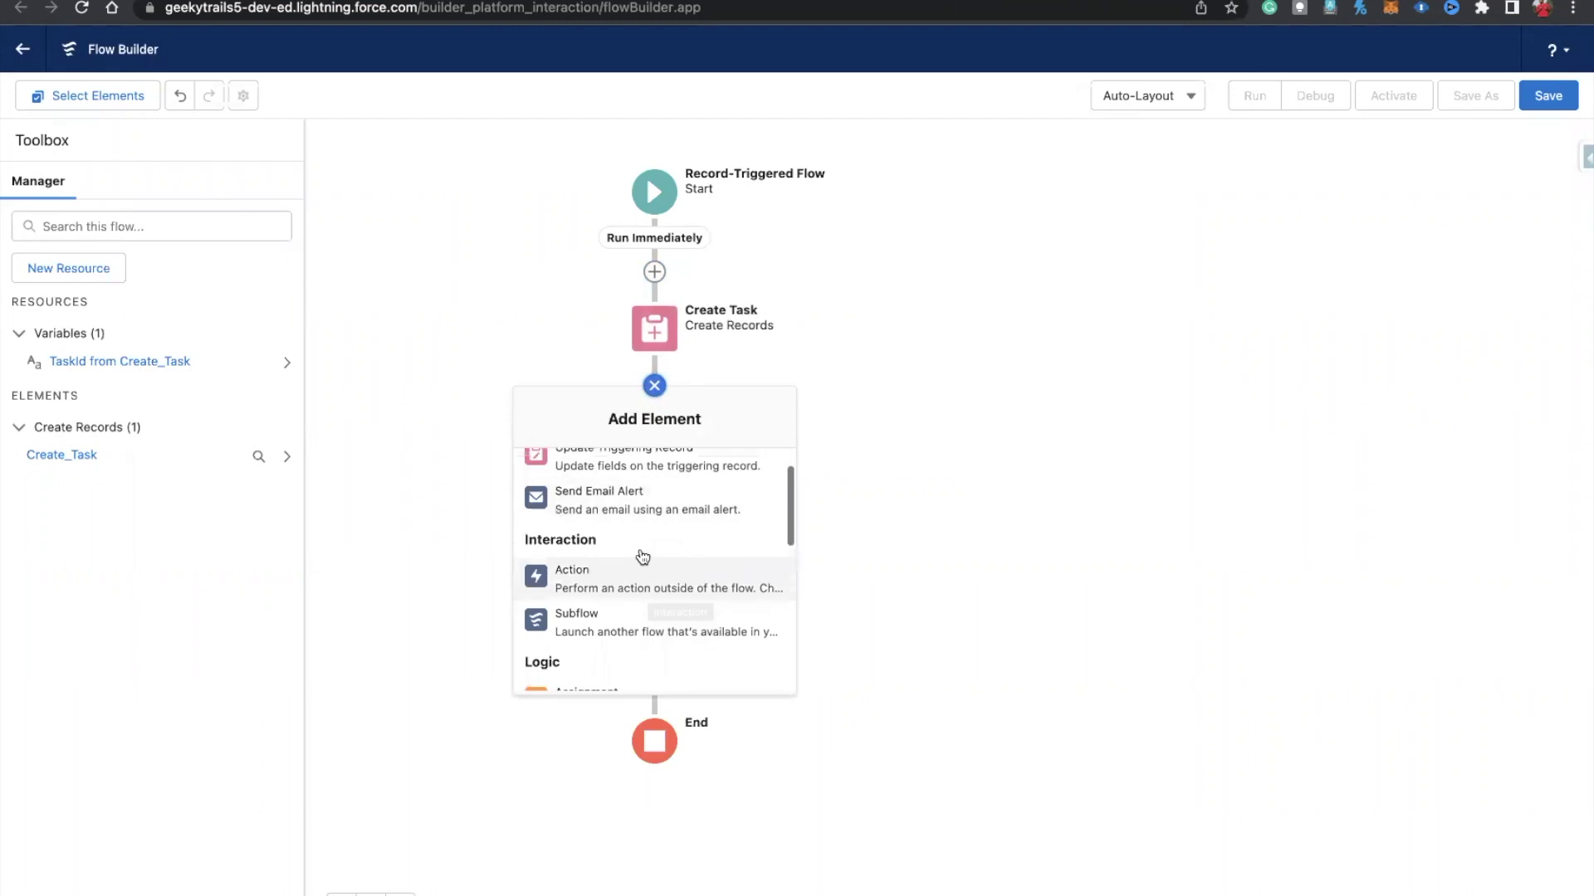
pyautogui.scroll(2, 622, 556)
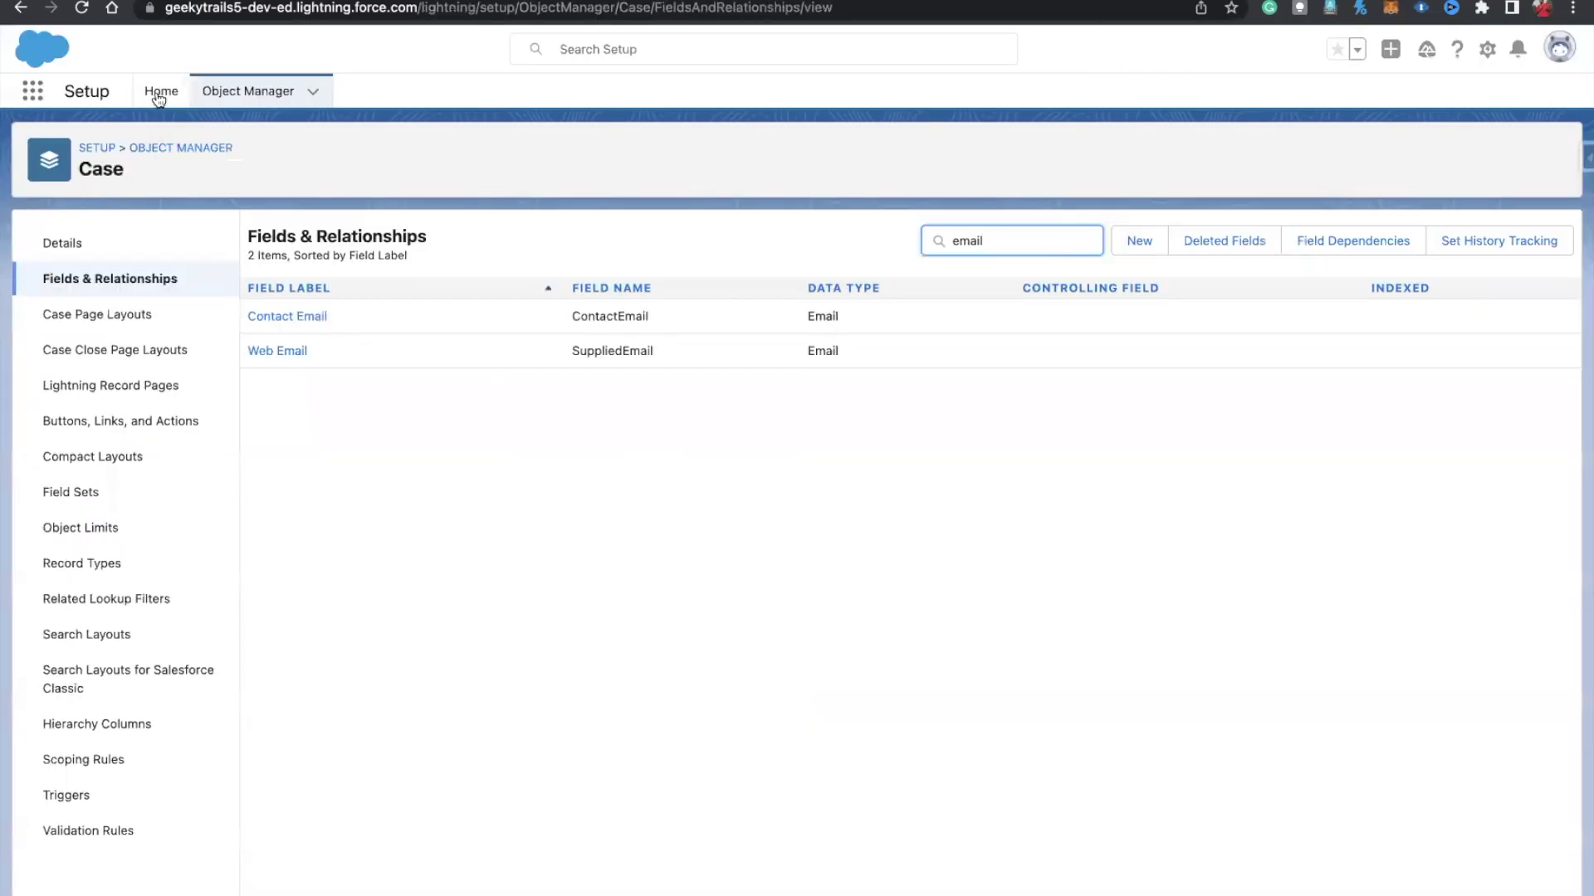
pyautogui.click(160, 93)
# Step: Turn on Folders and Enhanced Sharing for Lightning Email Templates in Setup
pyautogui.click(83, 139)
pyautogui.write('emai')
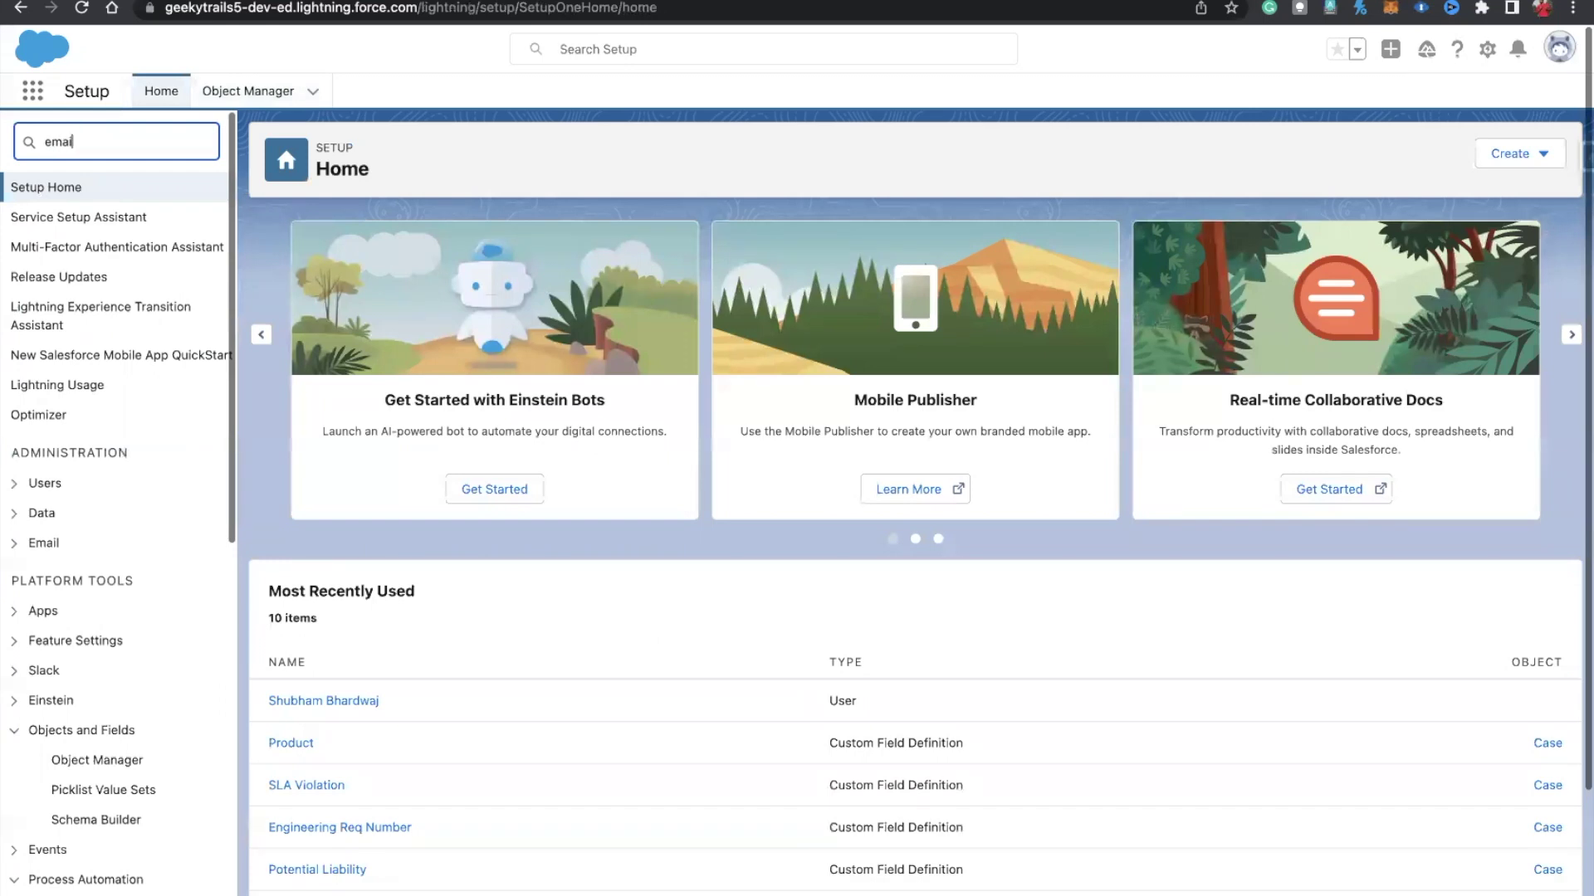
pyautogui.write('l template')
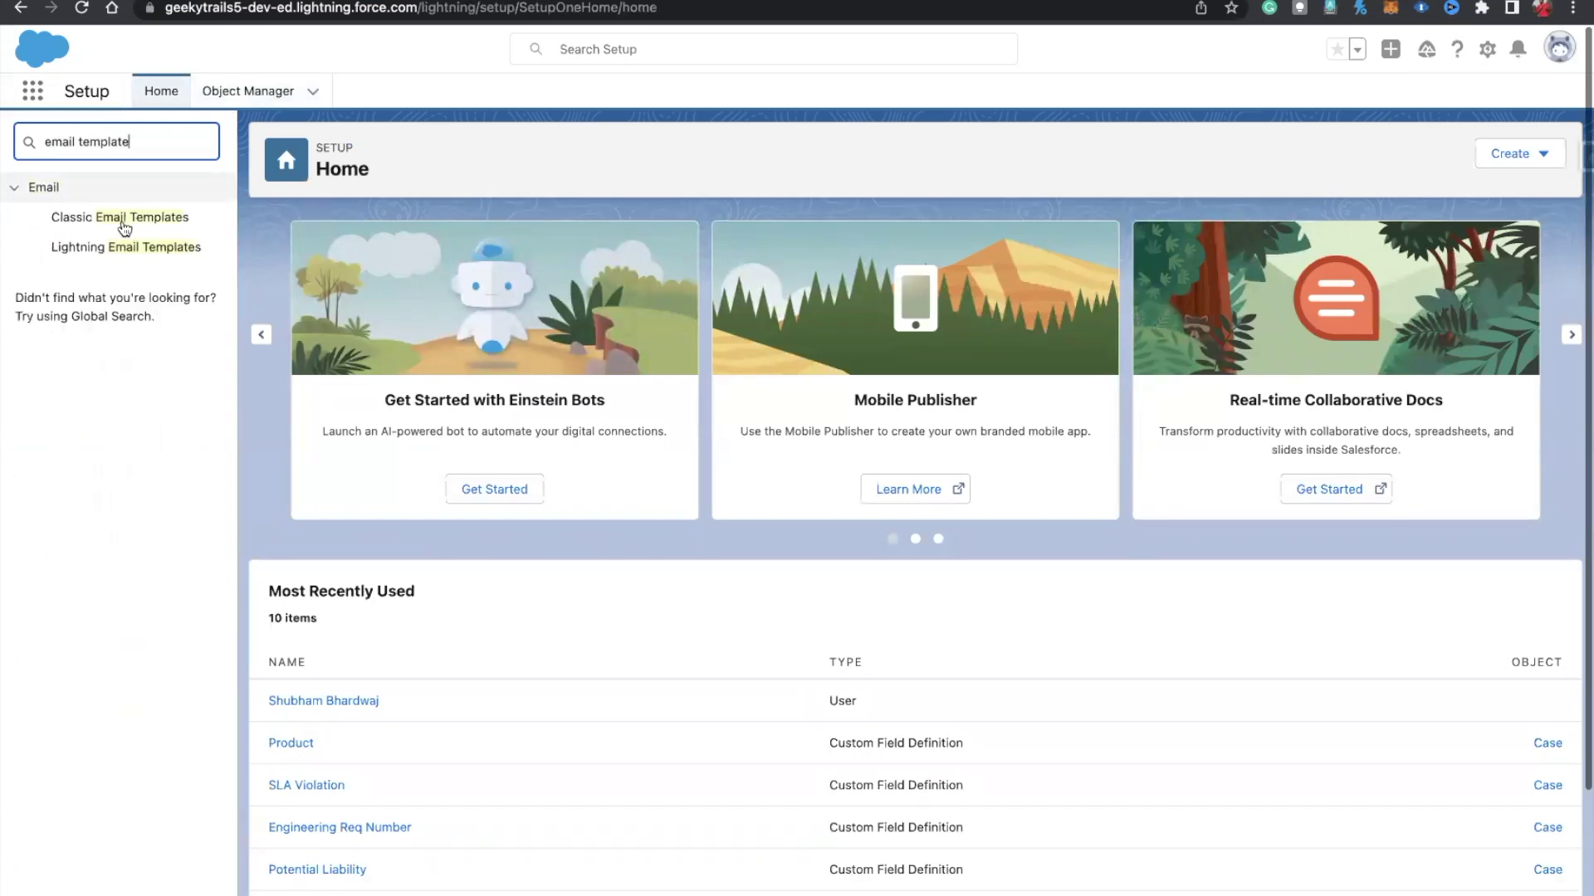
pyautogui.click(114, 249)
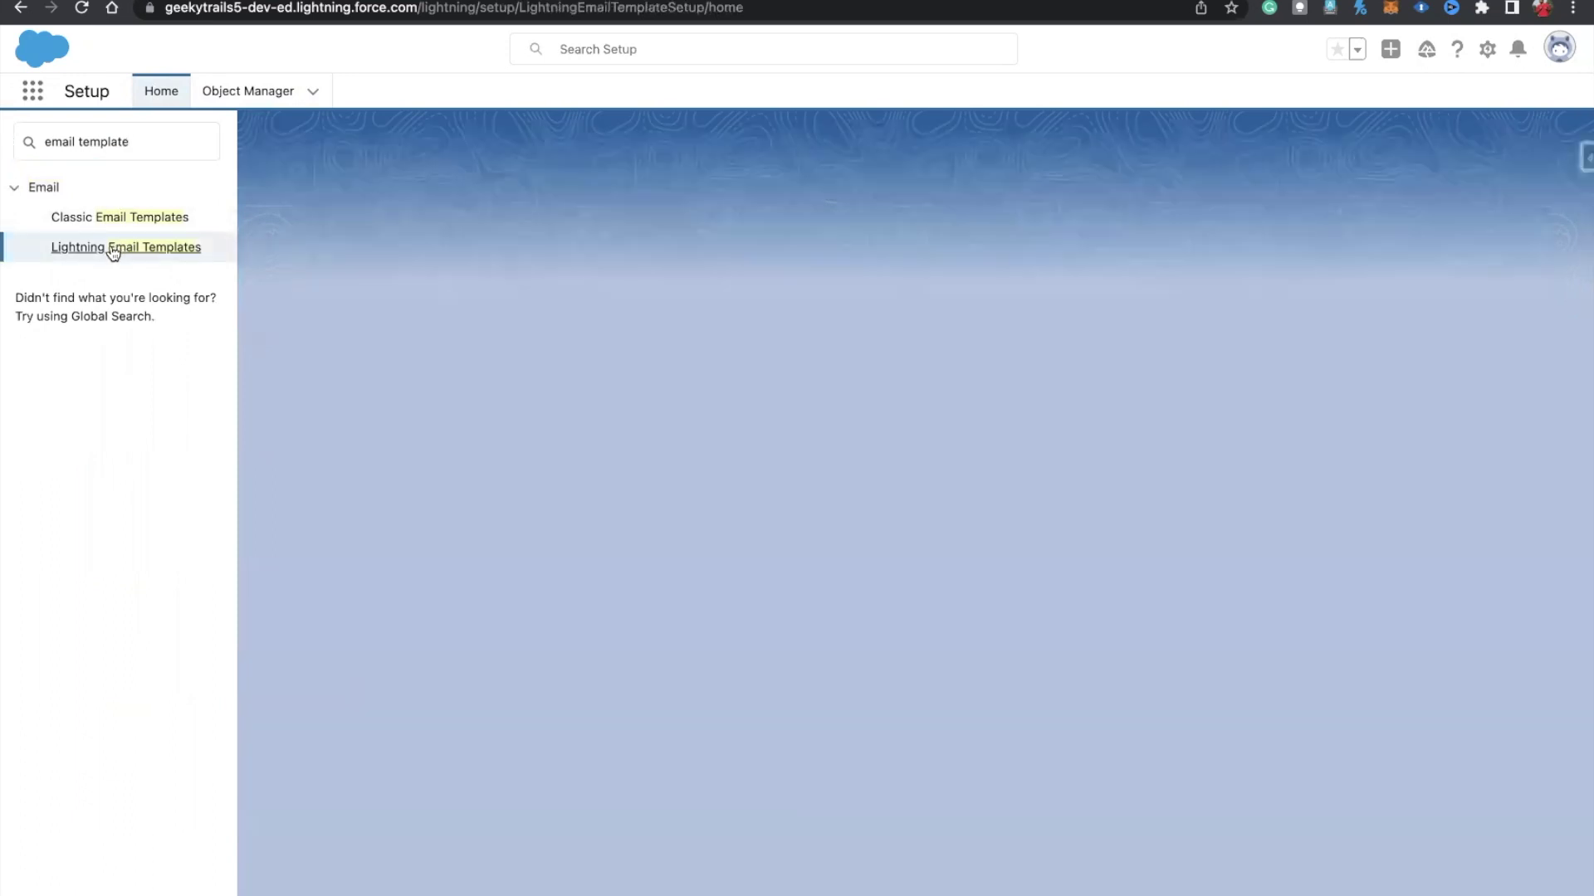
pyautogui.click(281, 304)
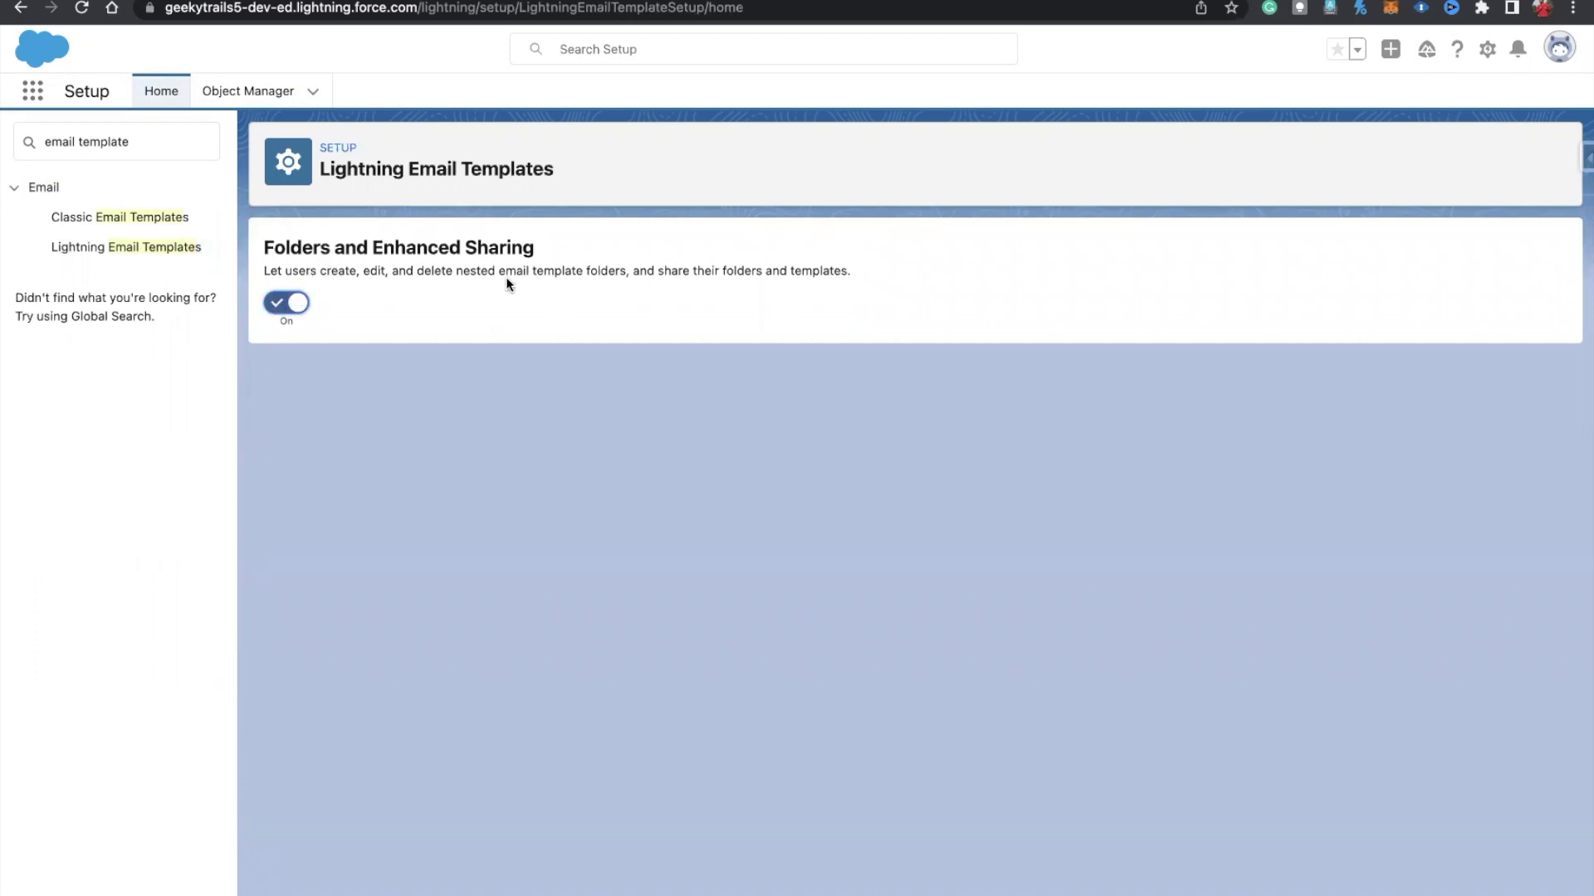
# Step: Go to Email Templates through the App Launcher and start a new email template
pyautogui.click(33, 93)
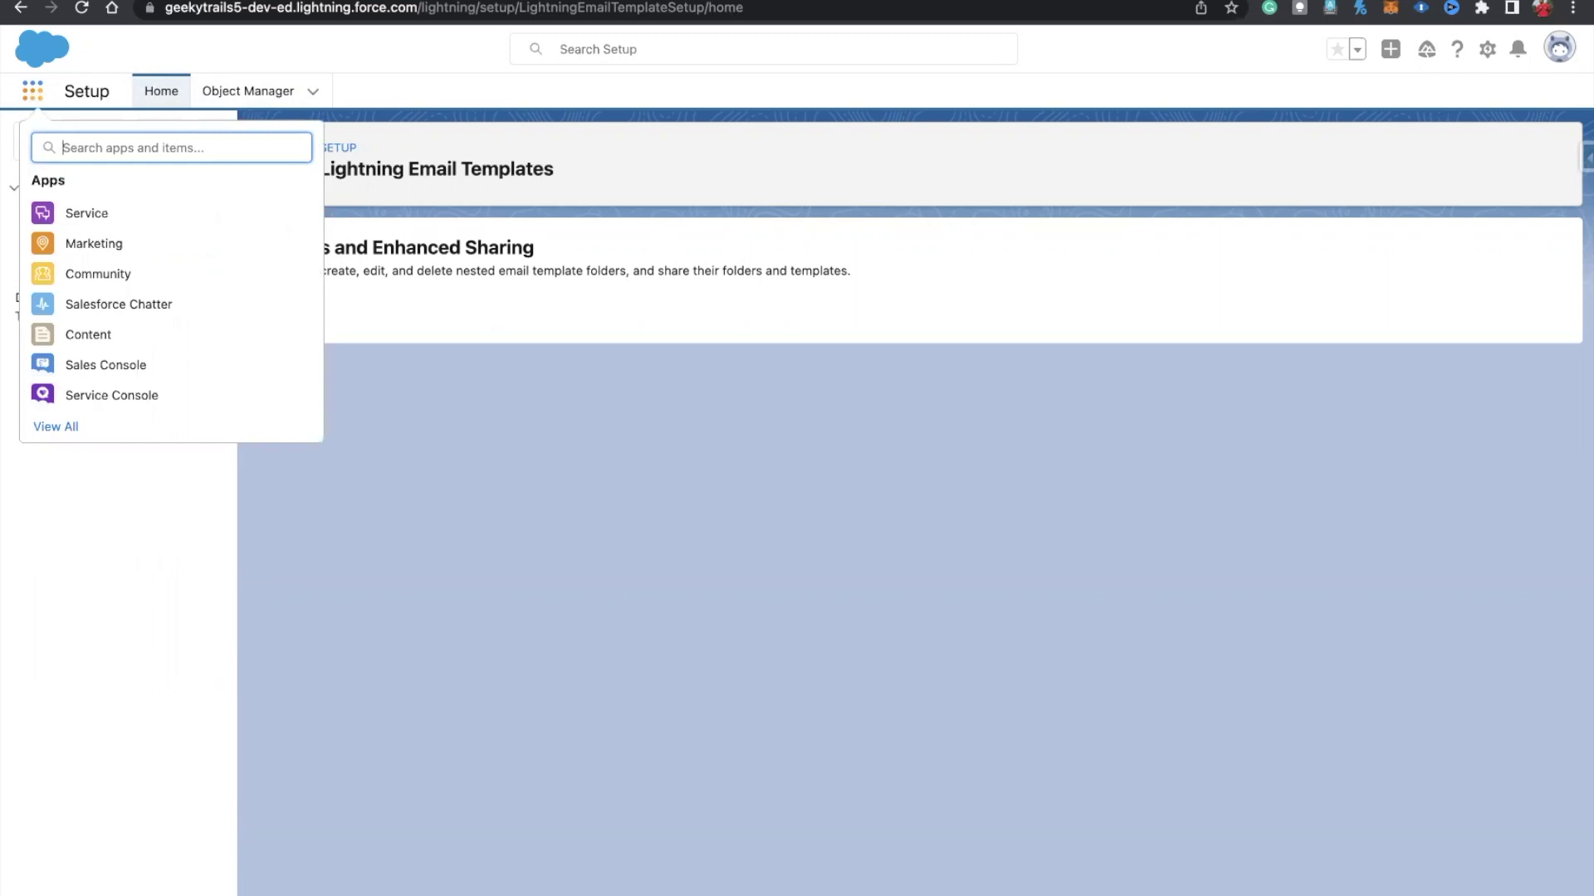
pyautogui.write('email')
pyautogui.click(74, 268)
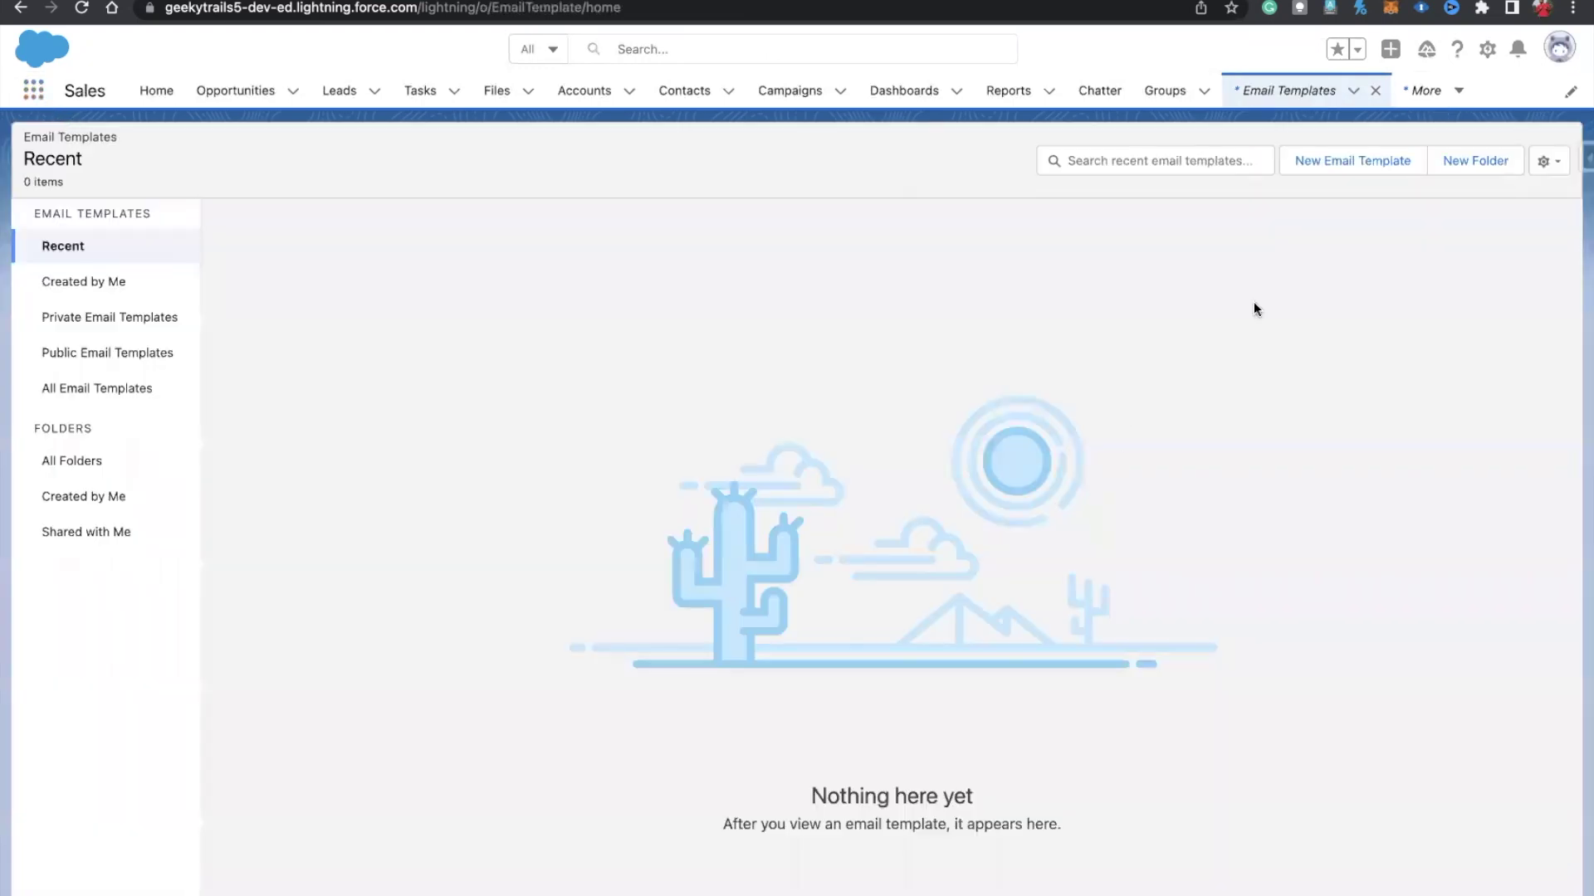
pyautogui.click(1346, 161)
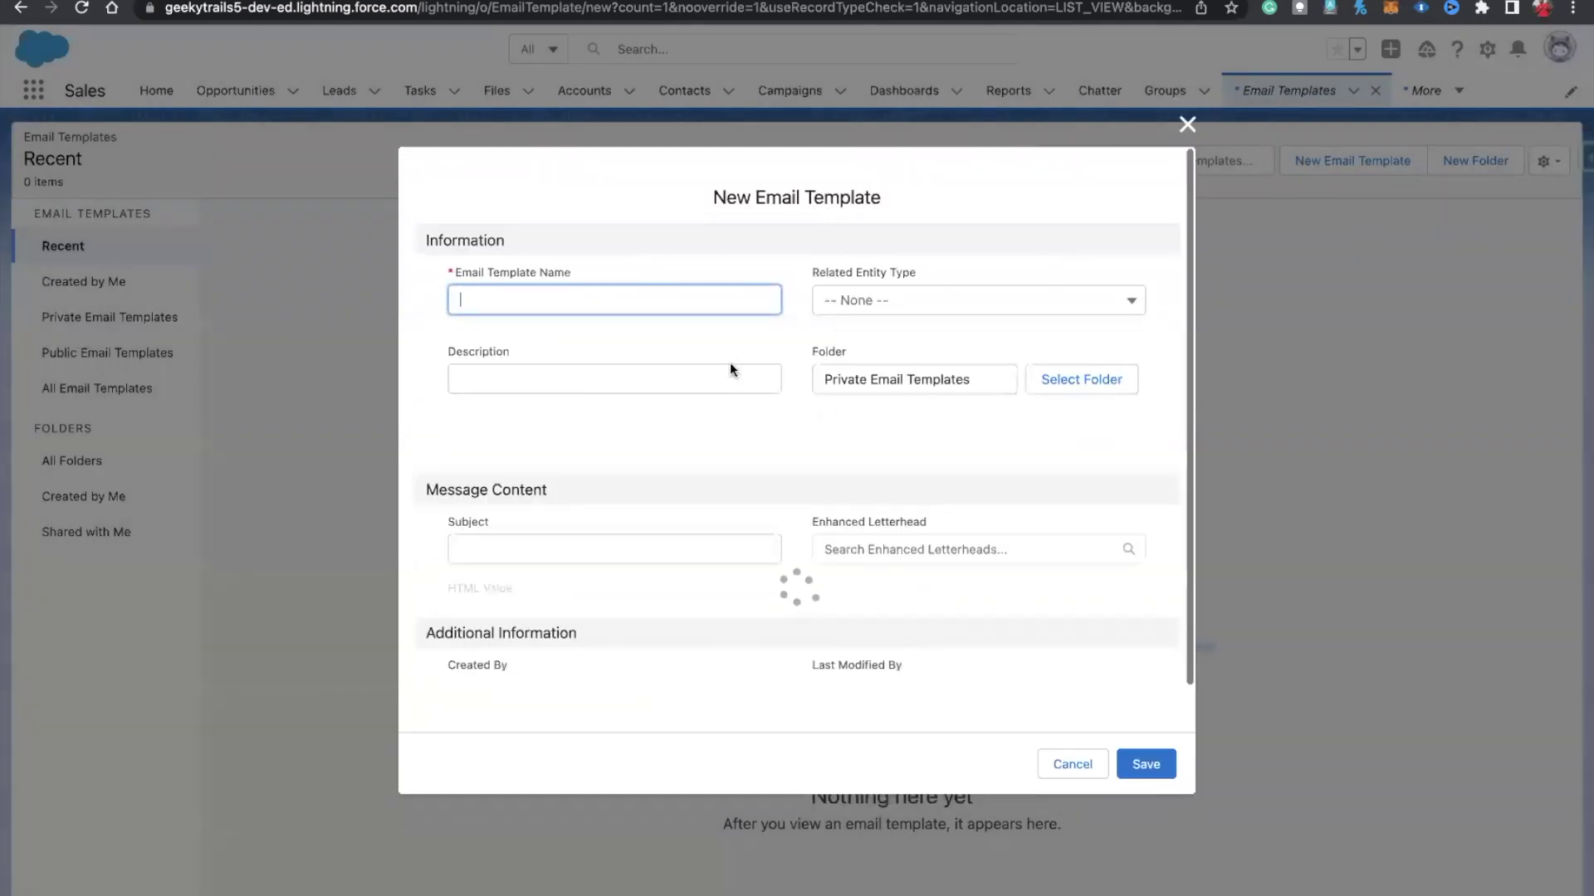
# Step: Name the template 'Task Follow Up', add its description, relate it to Case, file in Public Email Templates
pyautogui.write('Task Follow Up')
pyautogui.click(591, 307)
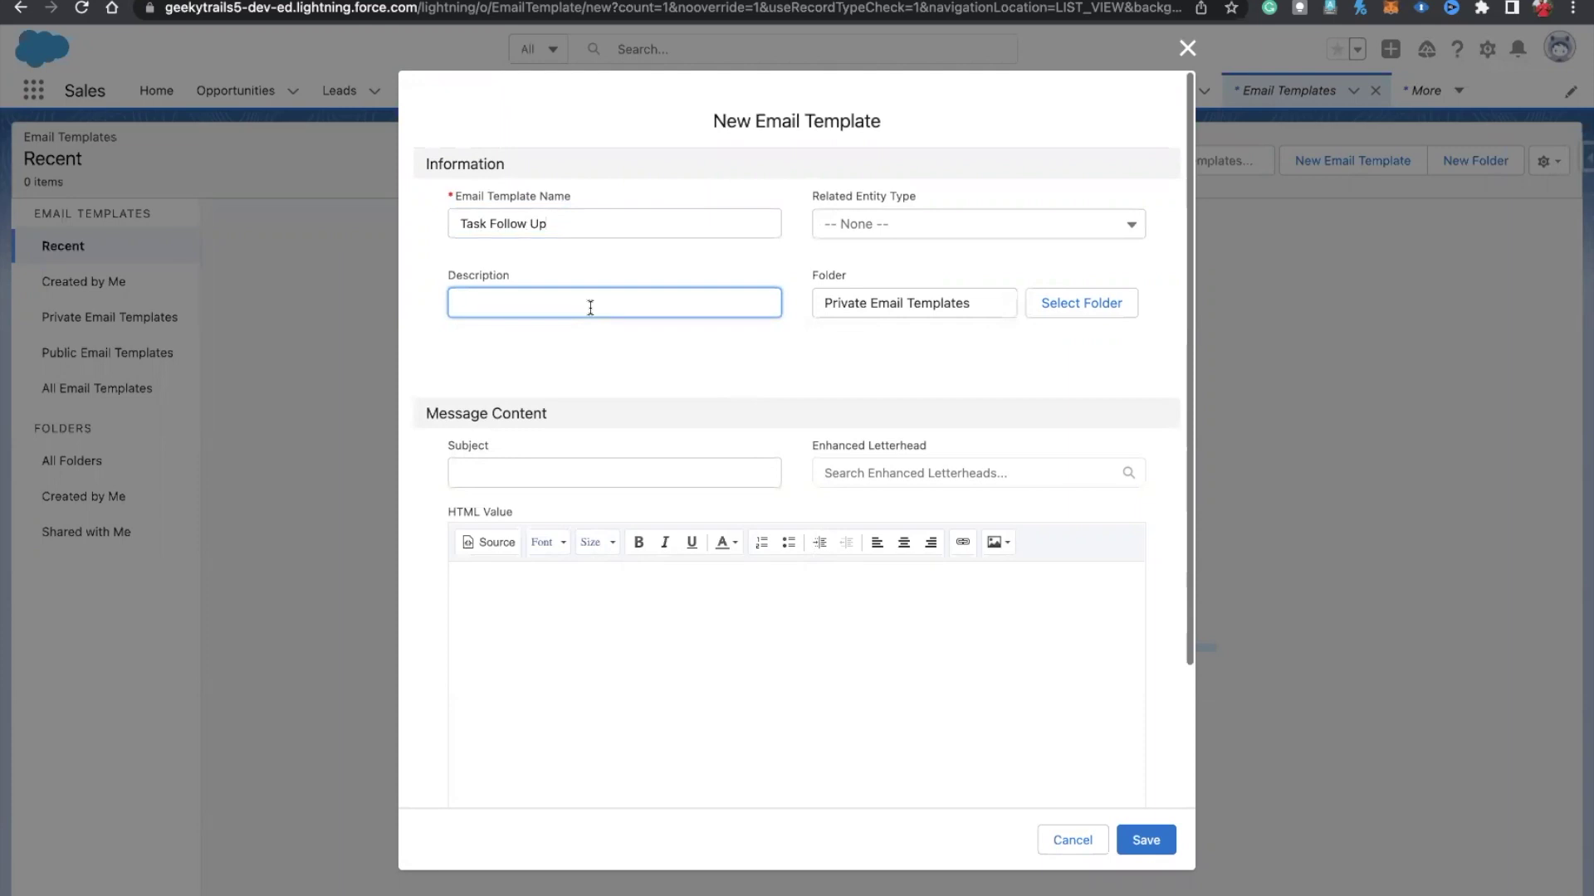
pyautogui.write('When a')
pyautogui.write(' web to')
pyautogui.write(' Case')
pyautogui.write(' is')
pyautogui.write(' Created send ')
pyautogui.write('an email')
pyautogui.write(' after the')
pyautogui.write(' Task Crea')
pyautogui.write('tion')
pyautogui.click(894, 222)
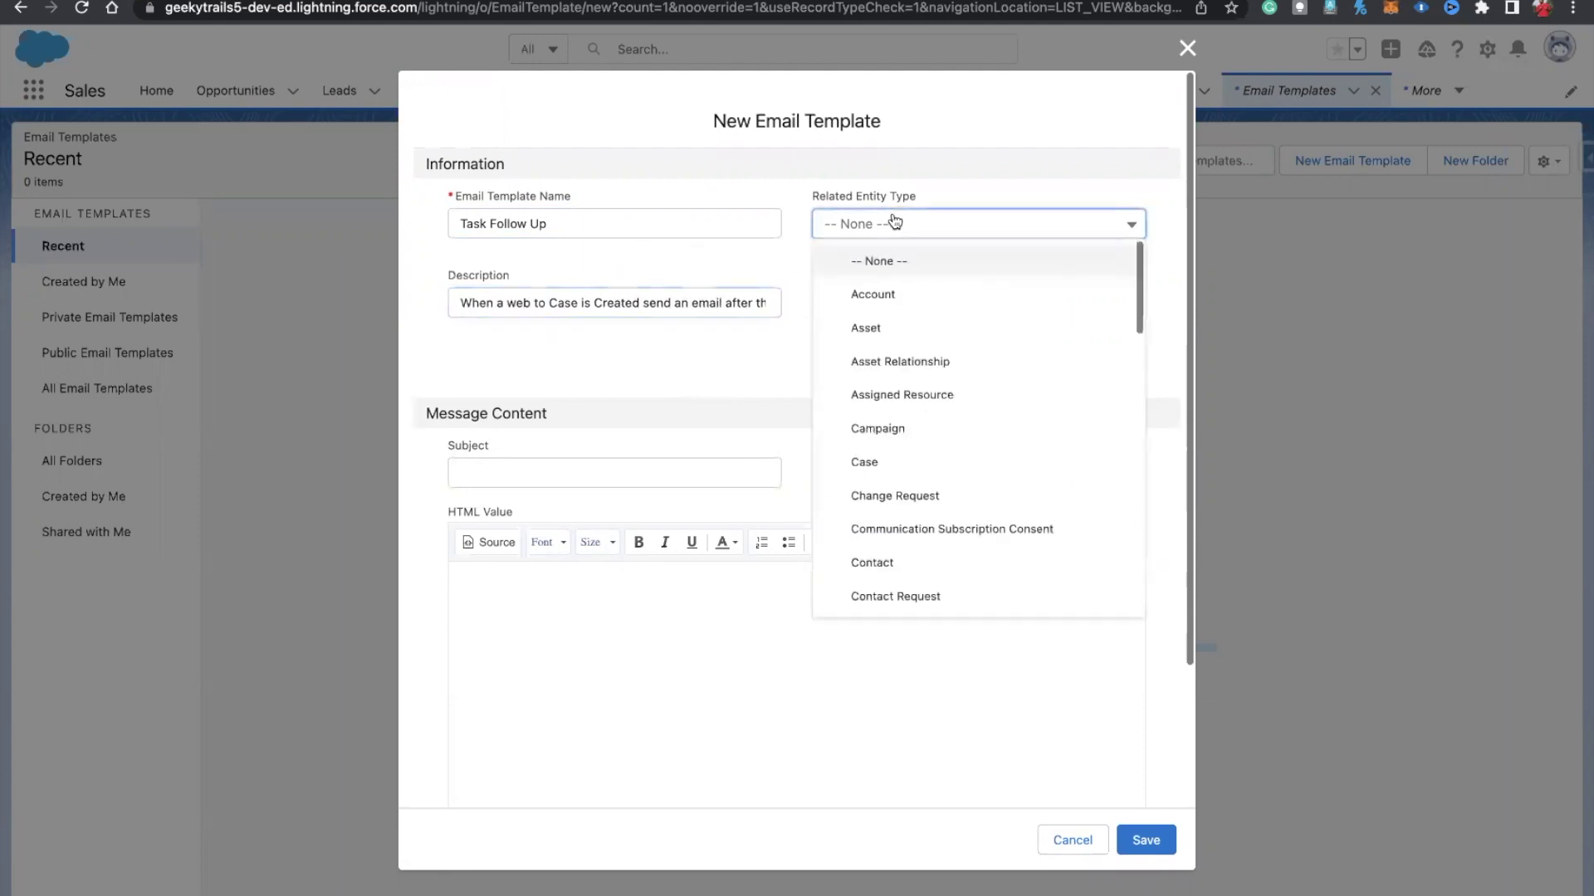
pyautogui.click(867, 461)
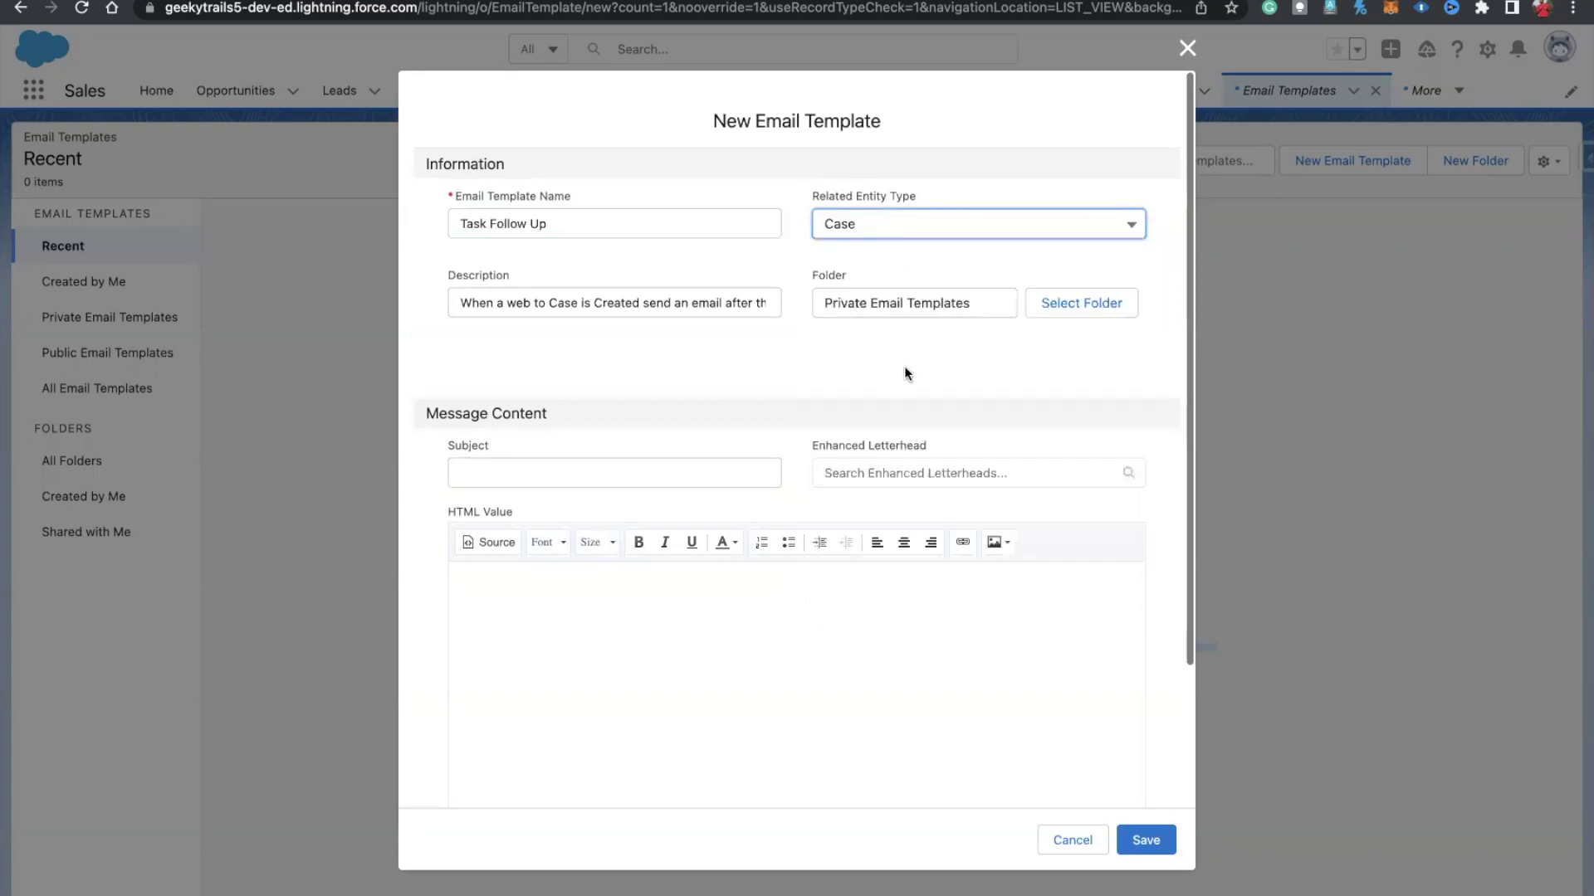
pyautogui.click(1052, 320)
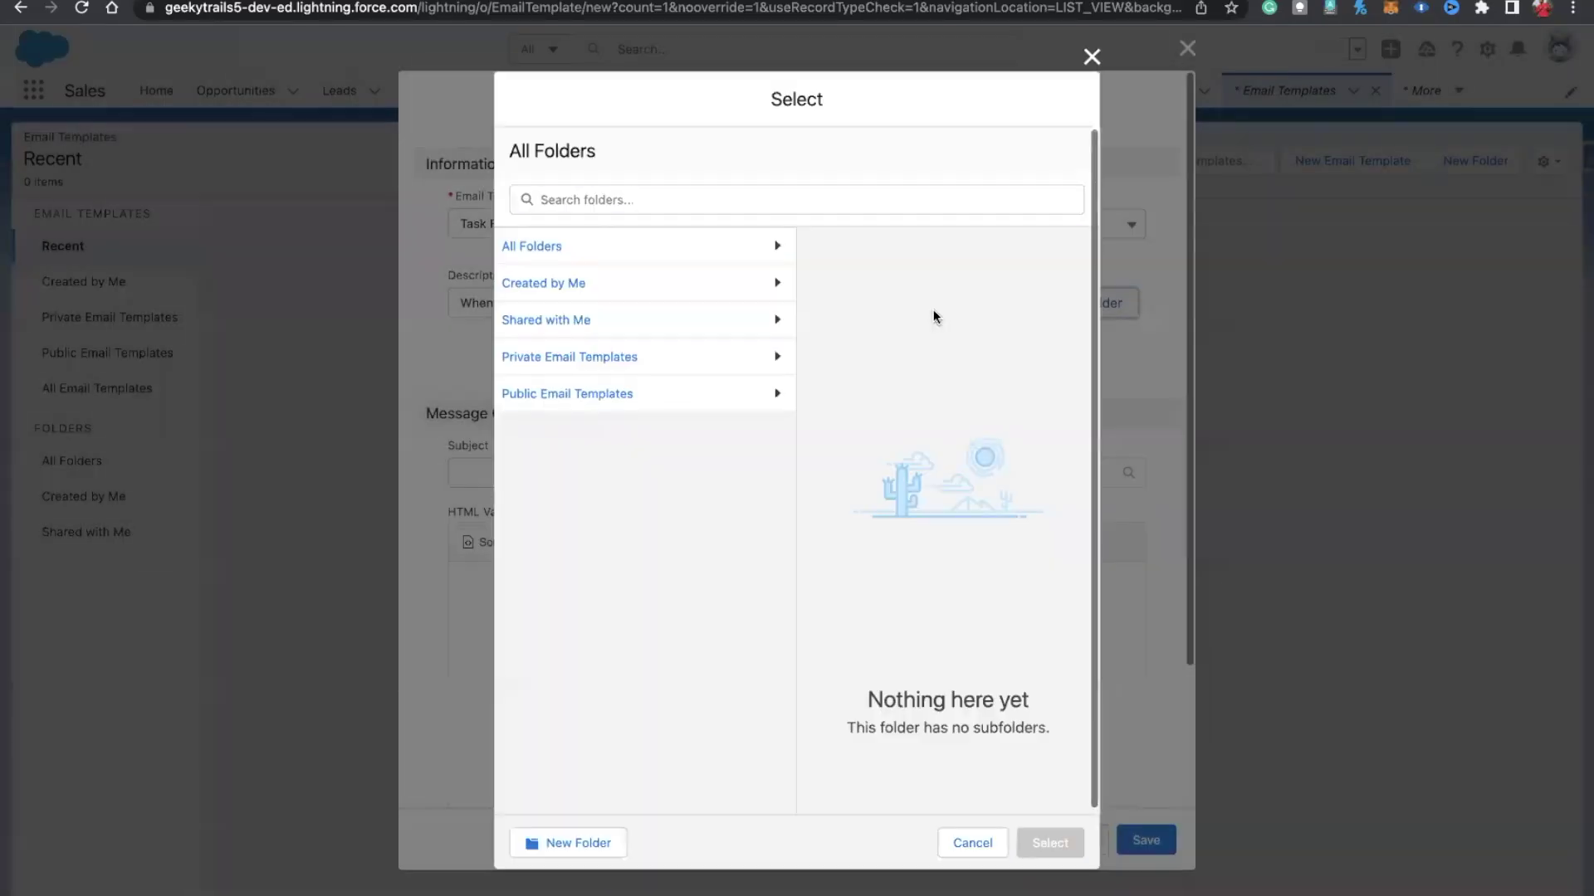
pyautogui.click(560, 393)
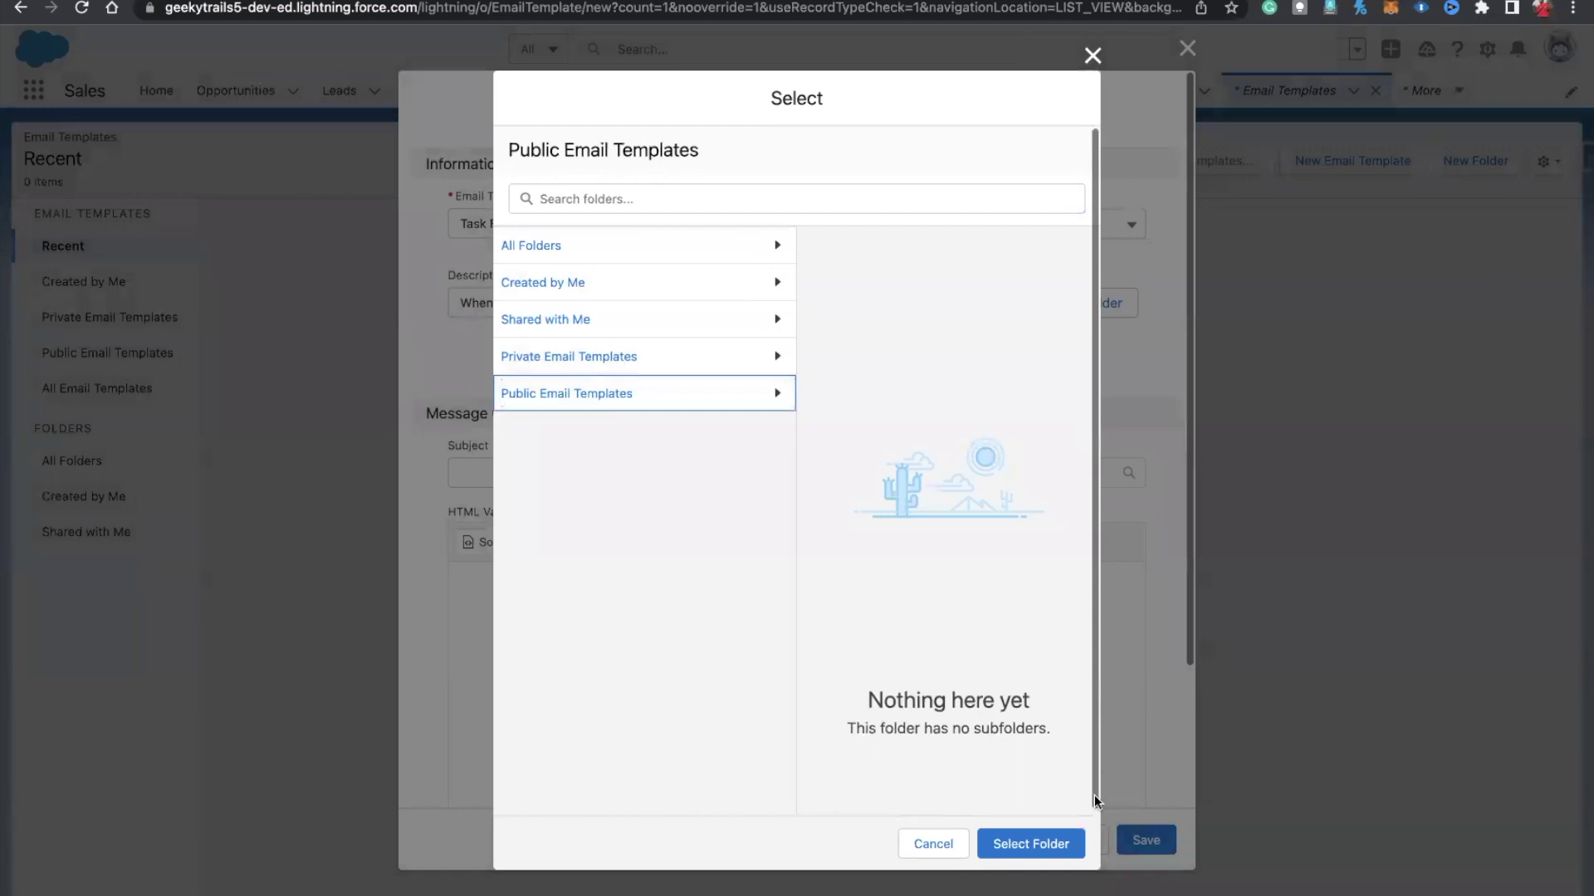
pyautogui.click(1021, 840)
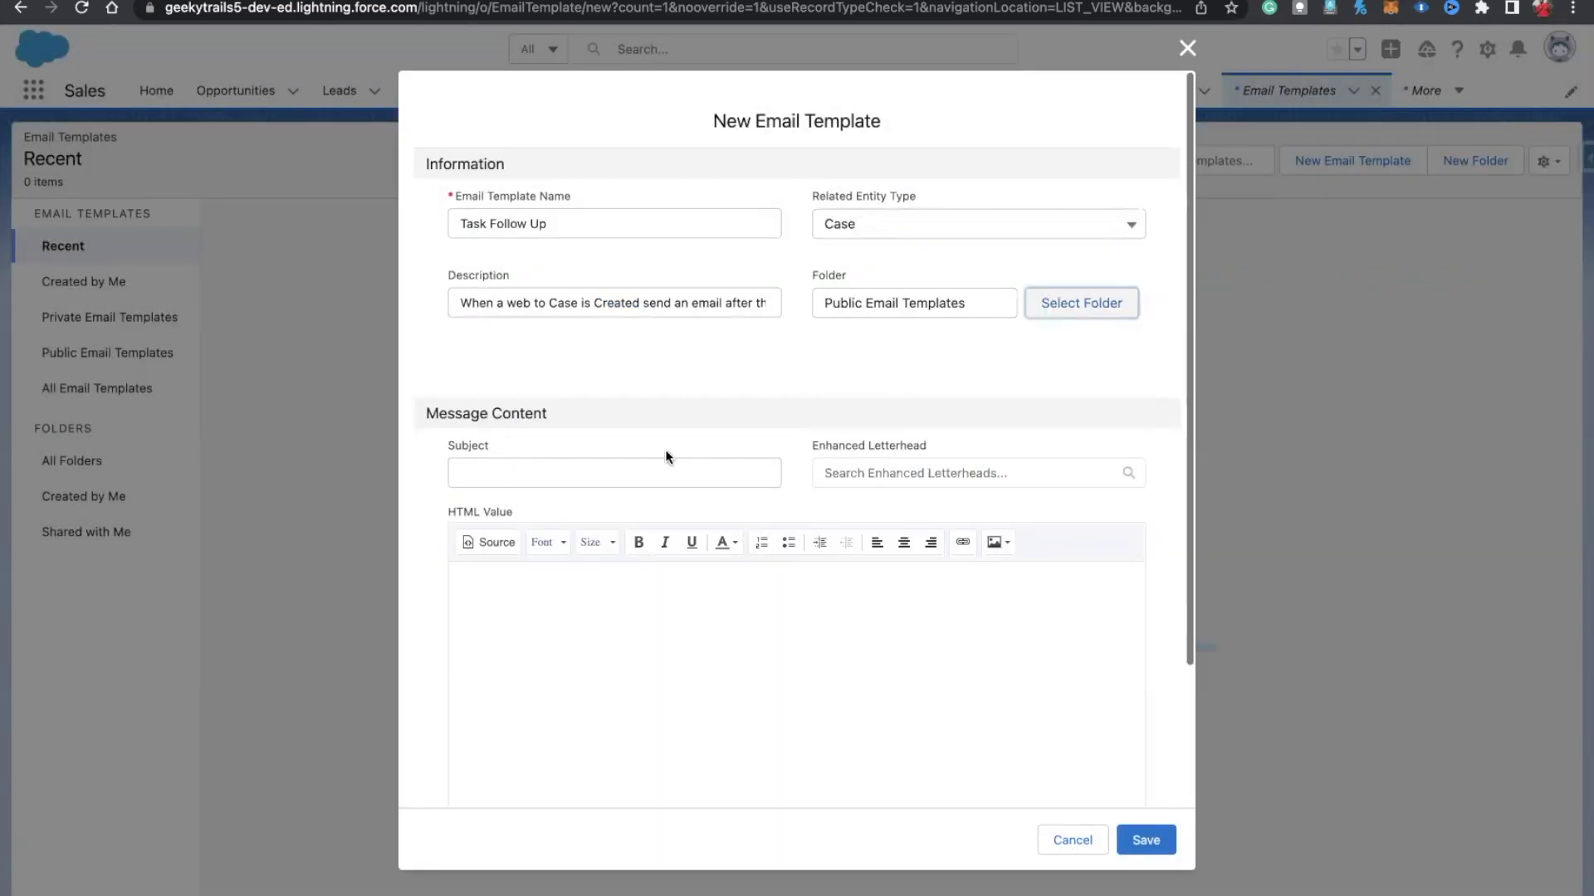
# Step: Set the subject to 'Task has been Assigned to you!!'
pyautogui.click(509, 470)
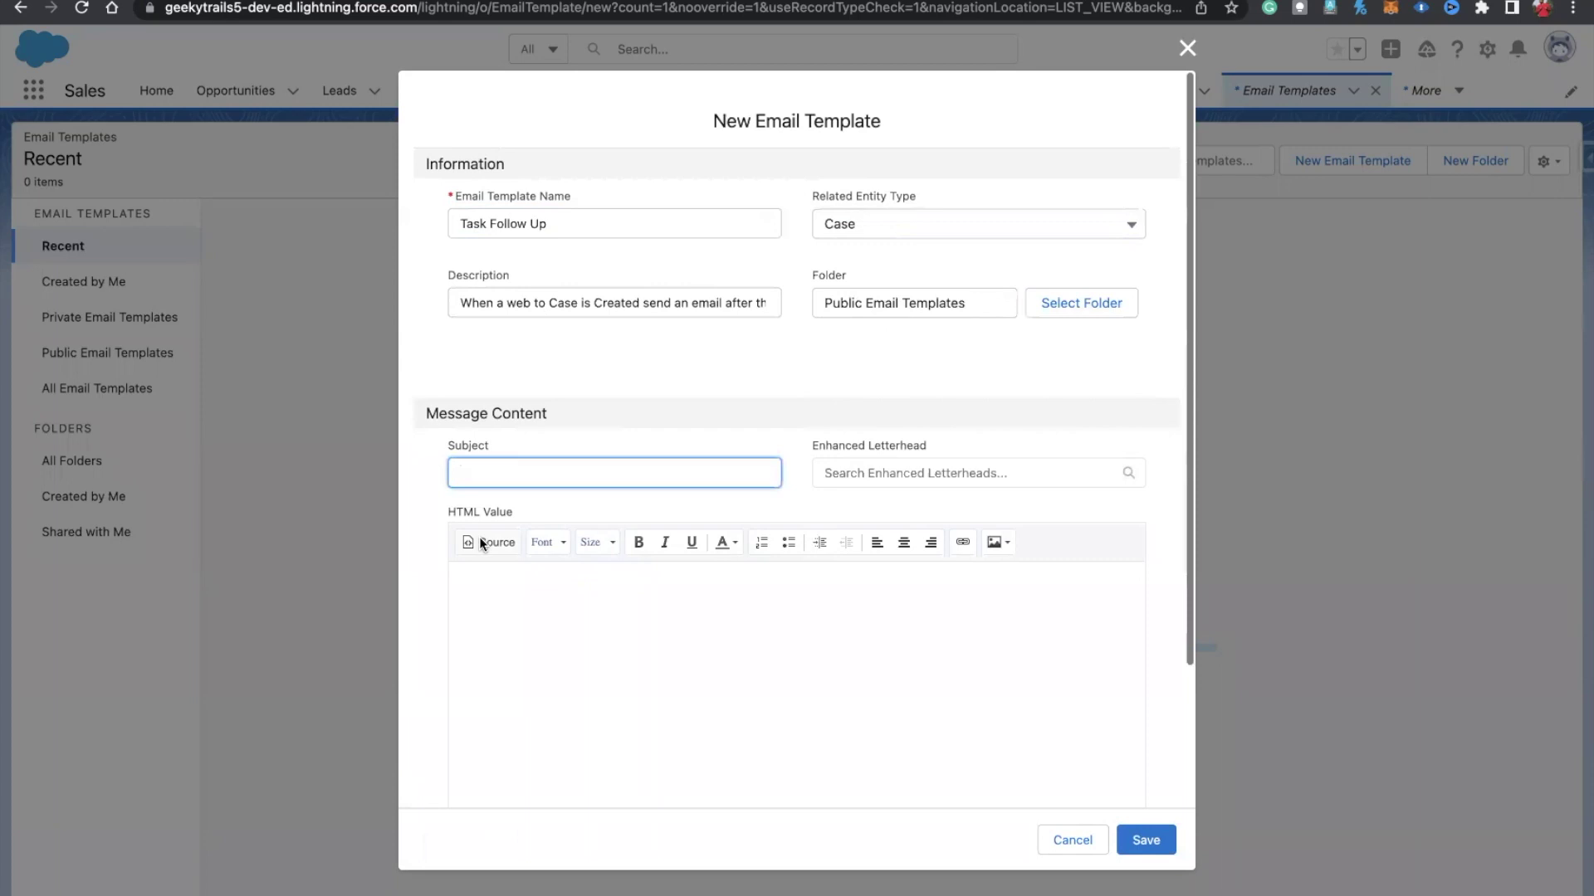
pyautogui.write('Task has been Assigned to you!!')
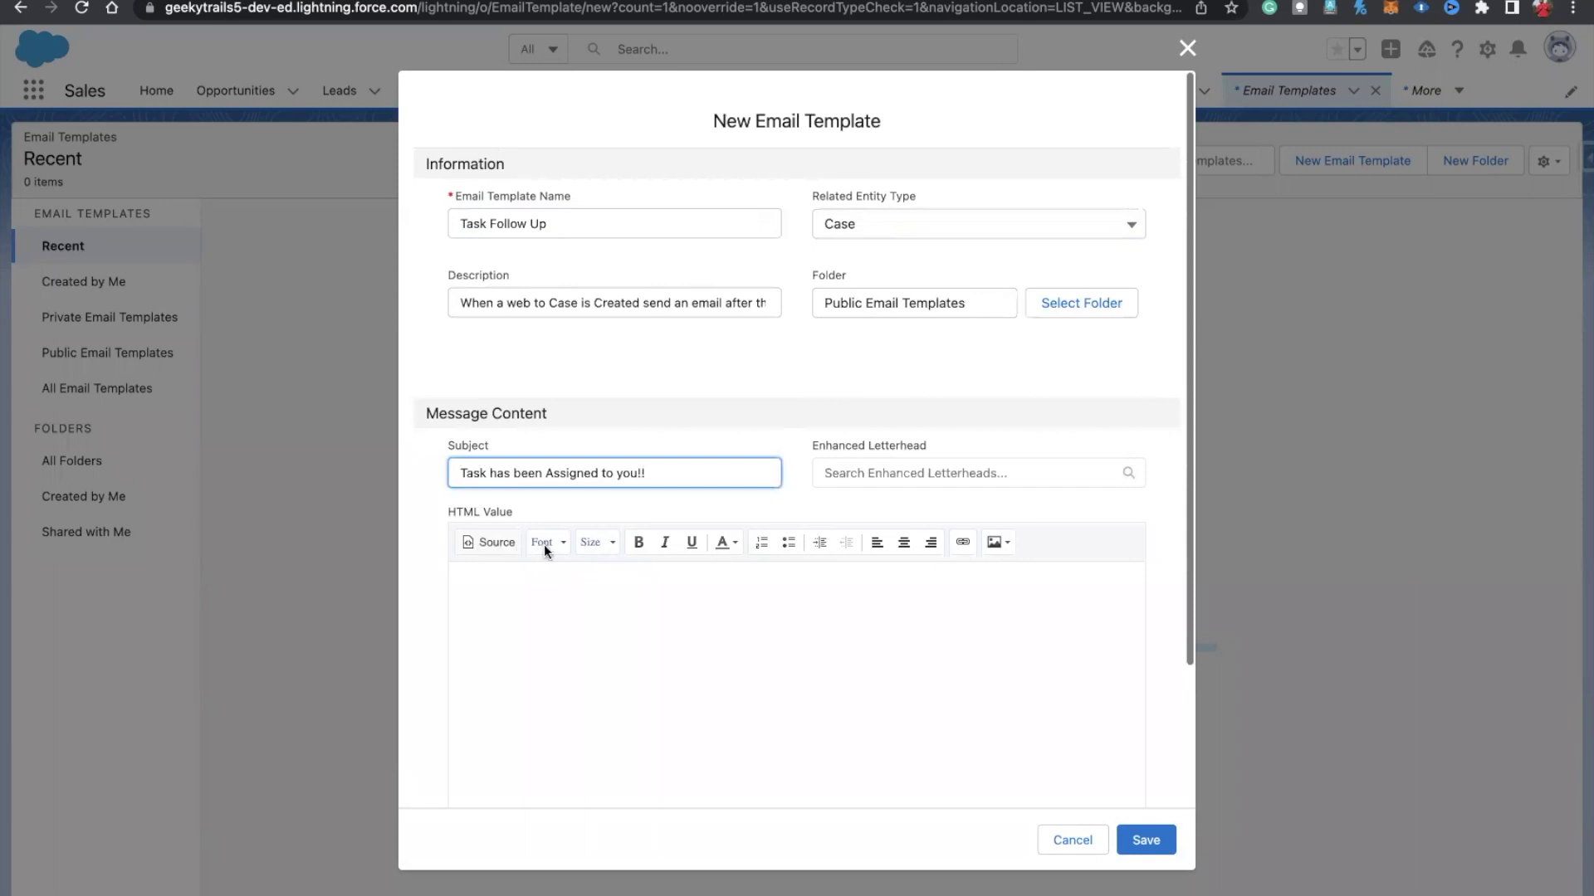
pyautogui.click(878, 529)
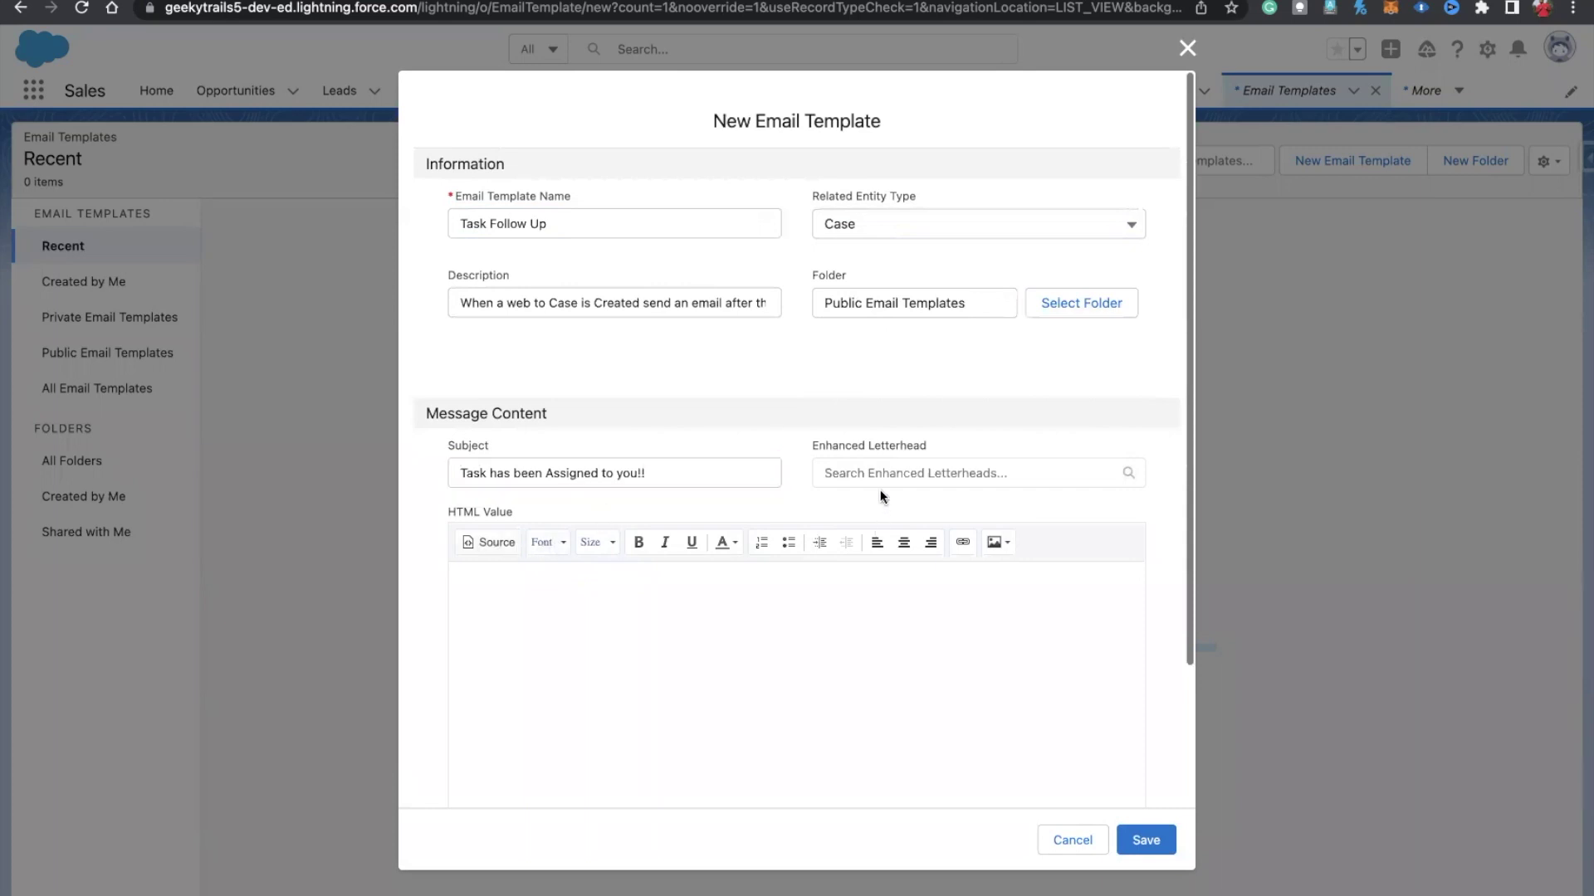
pyautogui.click(562, 589)
pyautogui.scroll(-3, 556, 592)
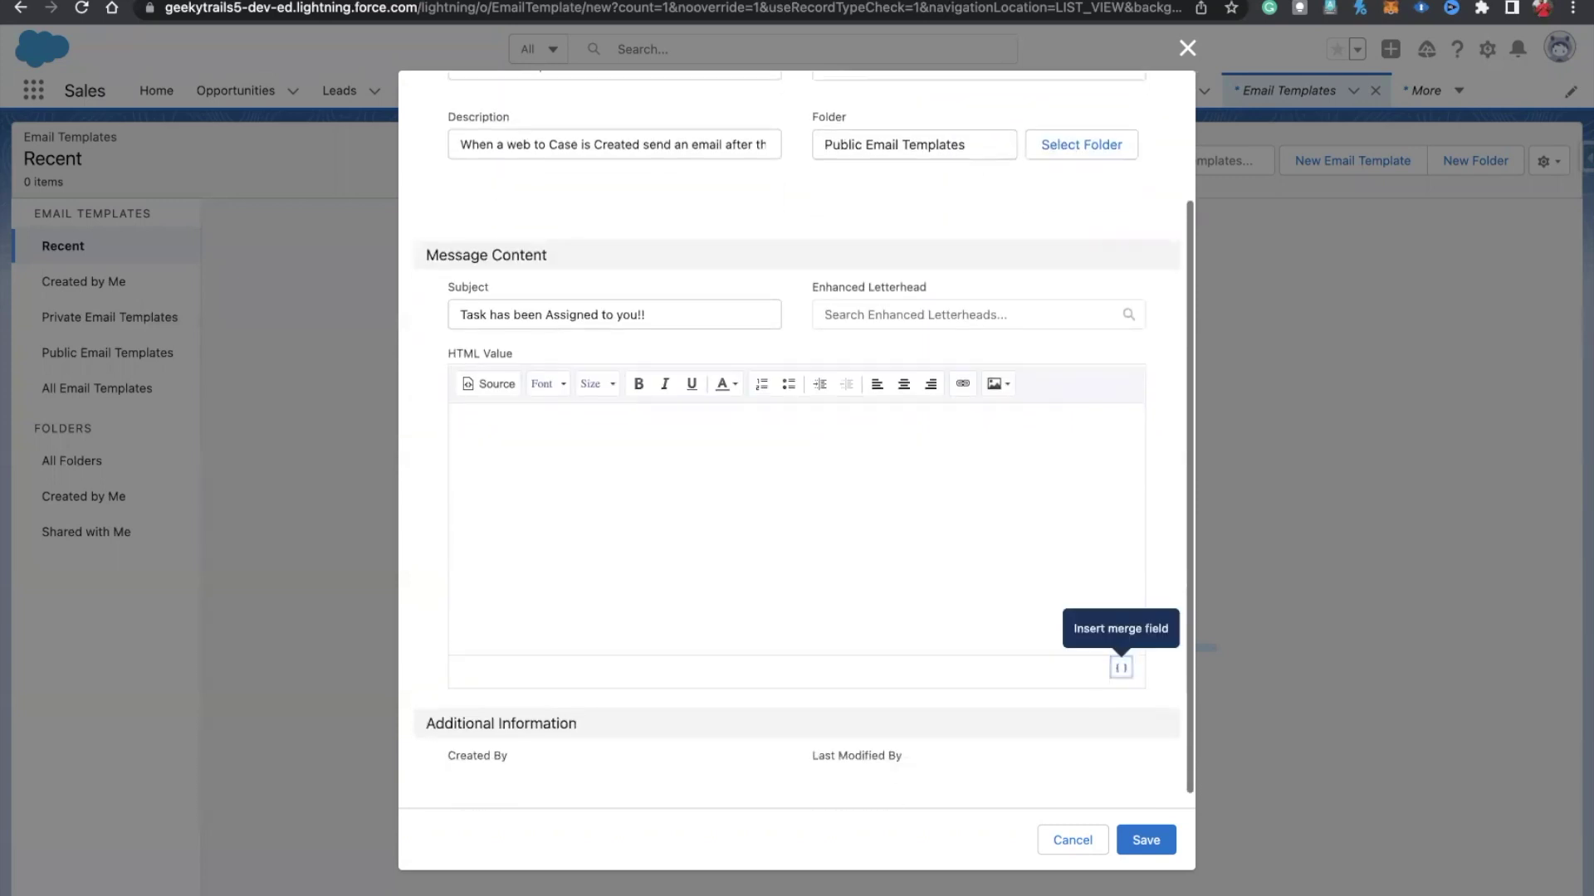
# Step: Write 'Hey' and 'This case has been assigned to you please check it asap' in the body
pyautogui.click(506, 408)
pyautogui.write('Hey')
pyautogui.press('Return')
pyautogui.write('This cas has been assigned to you please check t')
pyautogui.press('BackSpace')
pyautogui.write('it asas')
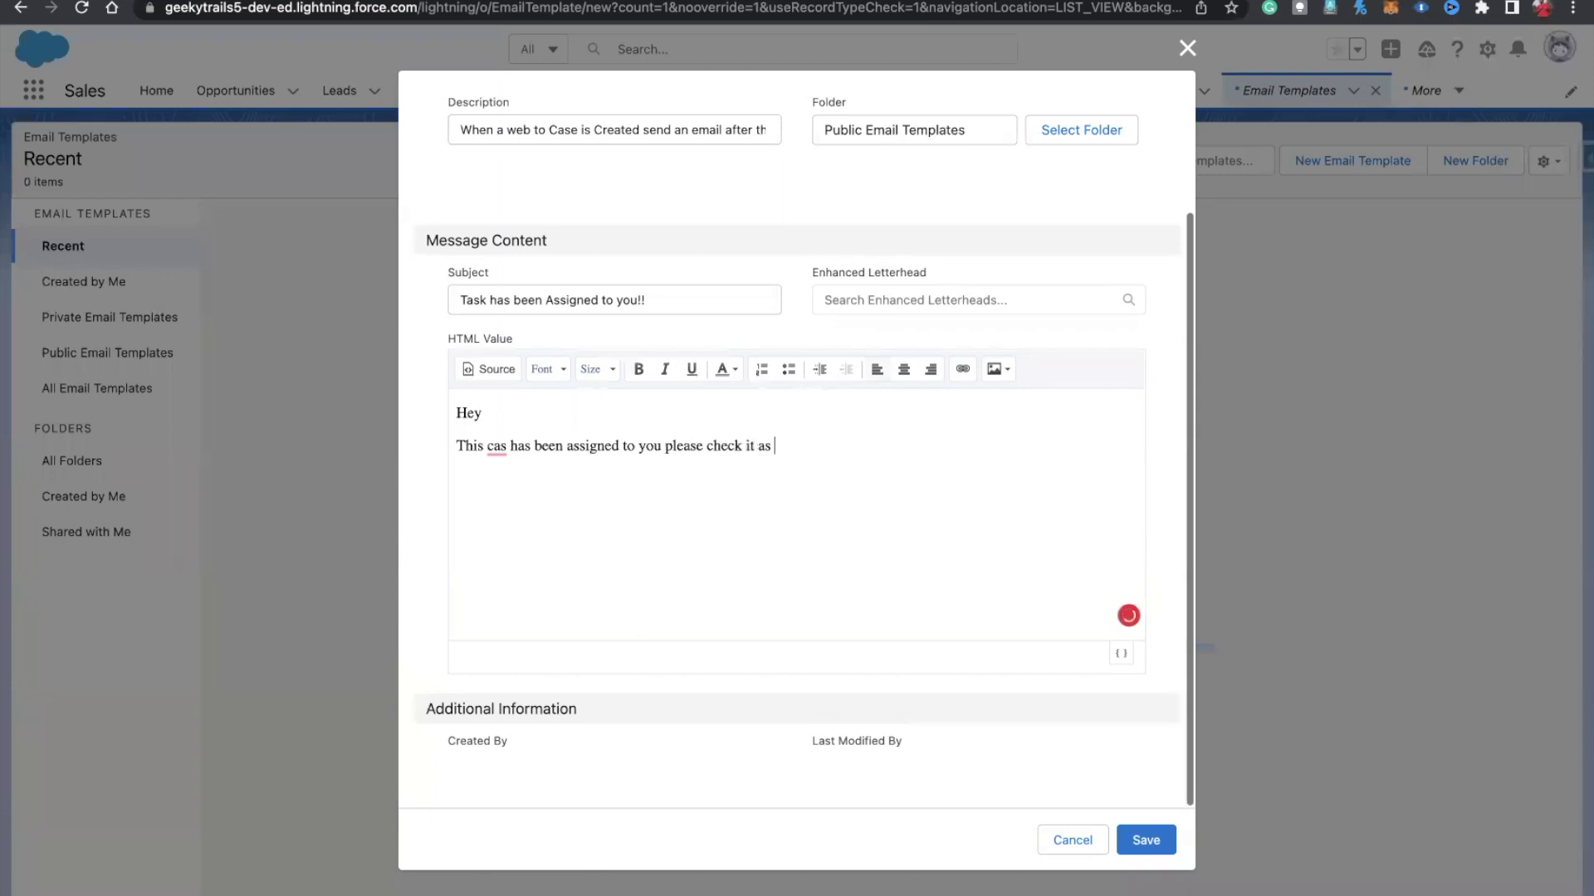
pyautogui.press('BackSpace')
pyautogui.write('p ')
pyautogui.write('e')
pyautogui.press('BackSpace')
# Step: Correct 'cas' to 'case', add 'below are the case details attached as well', begin 'Case Number -'
pyautogui.moveTo(501, 446)
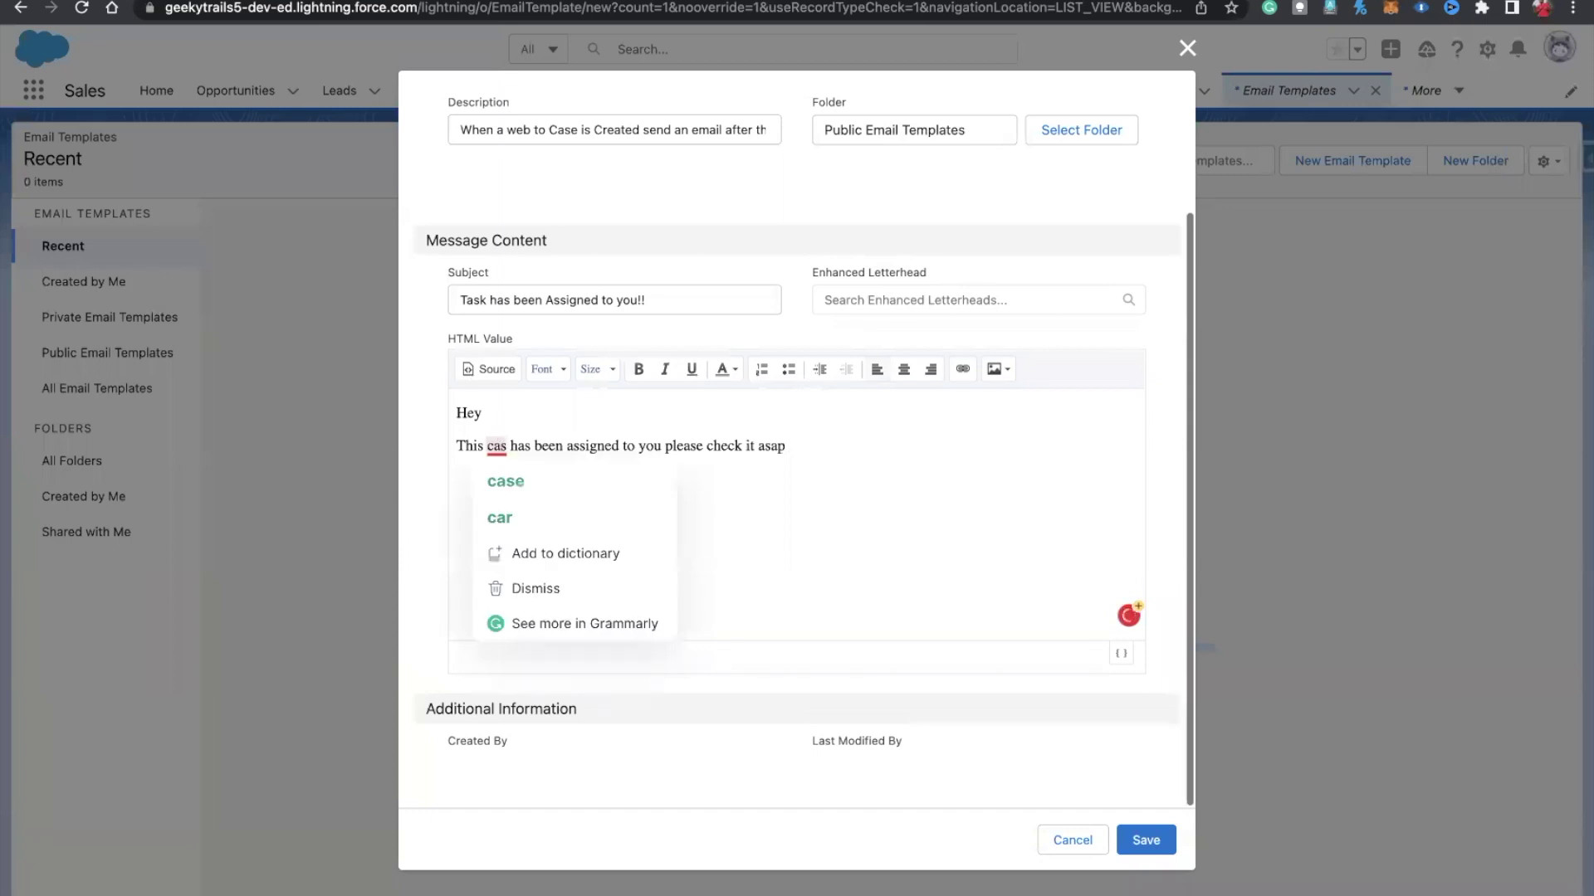
pyautogui.click(573, 481)
pyautogui.click(806, 444)
pyautogui.write('below are the case details attached')
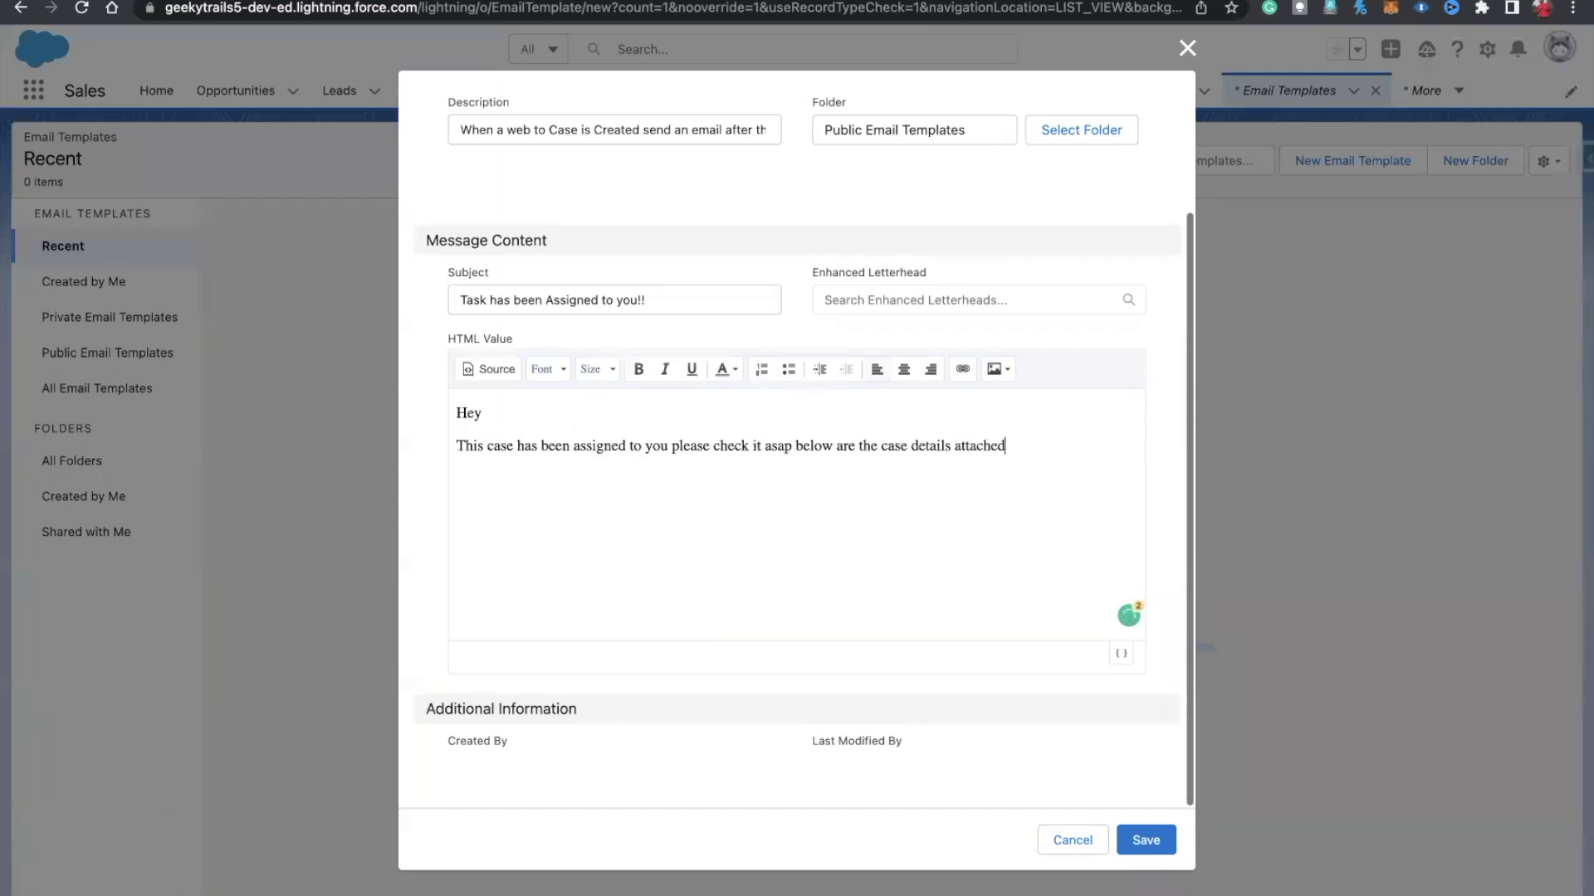
pyautogui.write(' as well')
pyautogui.write('Case Nu')
pyautogui.write('mber -')
# Step: Insert the Case Number merge field after 'Case Number -'
pyautogui.click(1122, 654)
pyautogui.click(586, 278)
pyautogui.click(698, 207)
pyautogui.write('numb')
pyautogui.click(664, 260)
pyautogui.click(1054, 816)
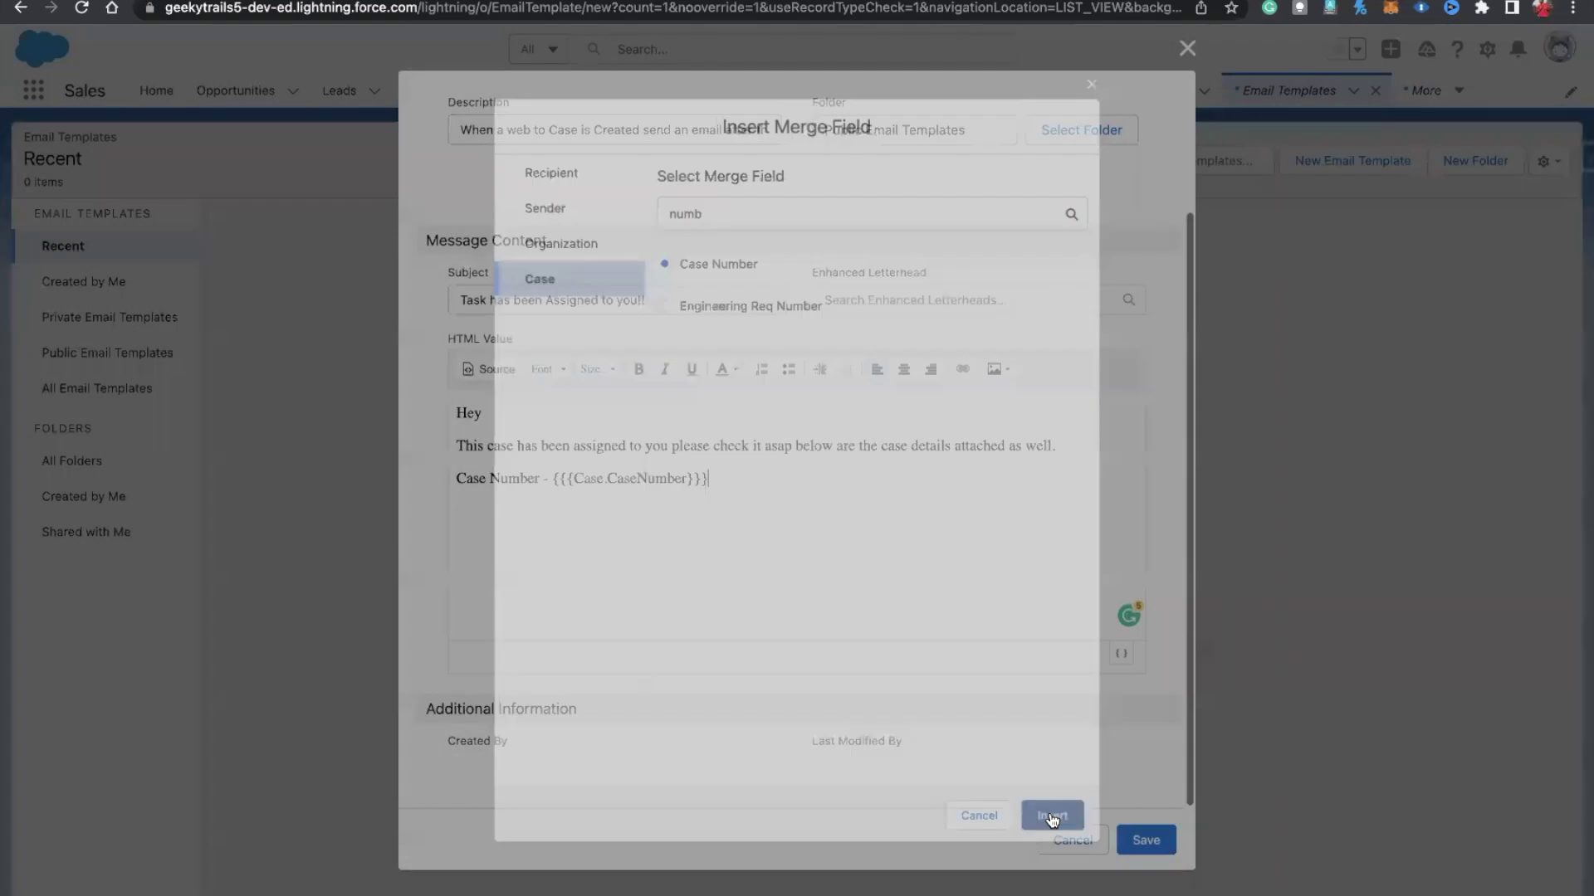
# Step: Add a 'Description' line and a 'Priority -' line below Case Number
pyautogui.press('Return')
pyautogui.write('Subject')
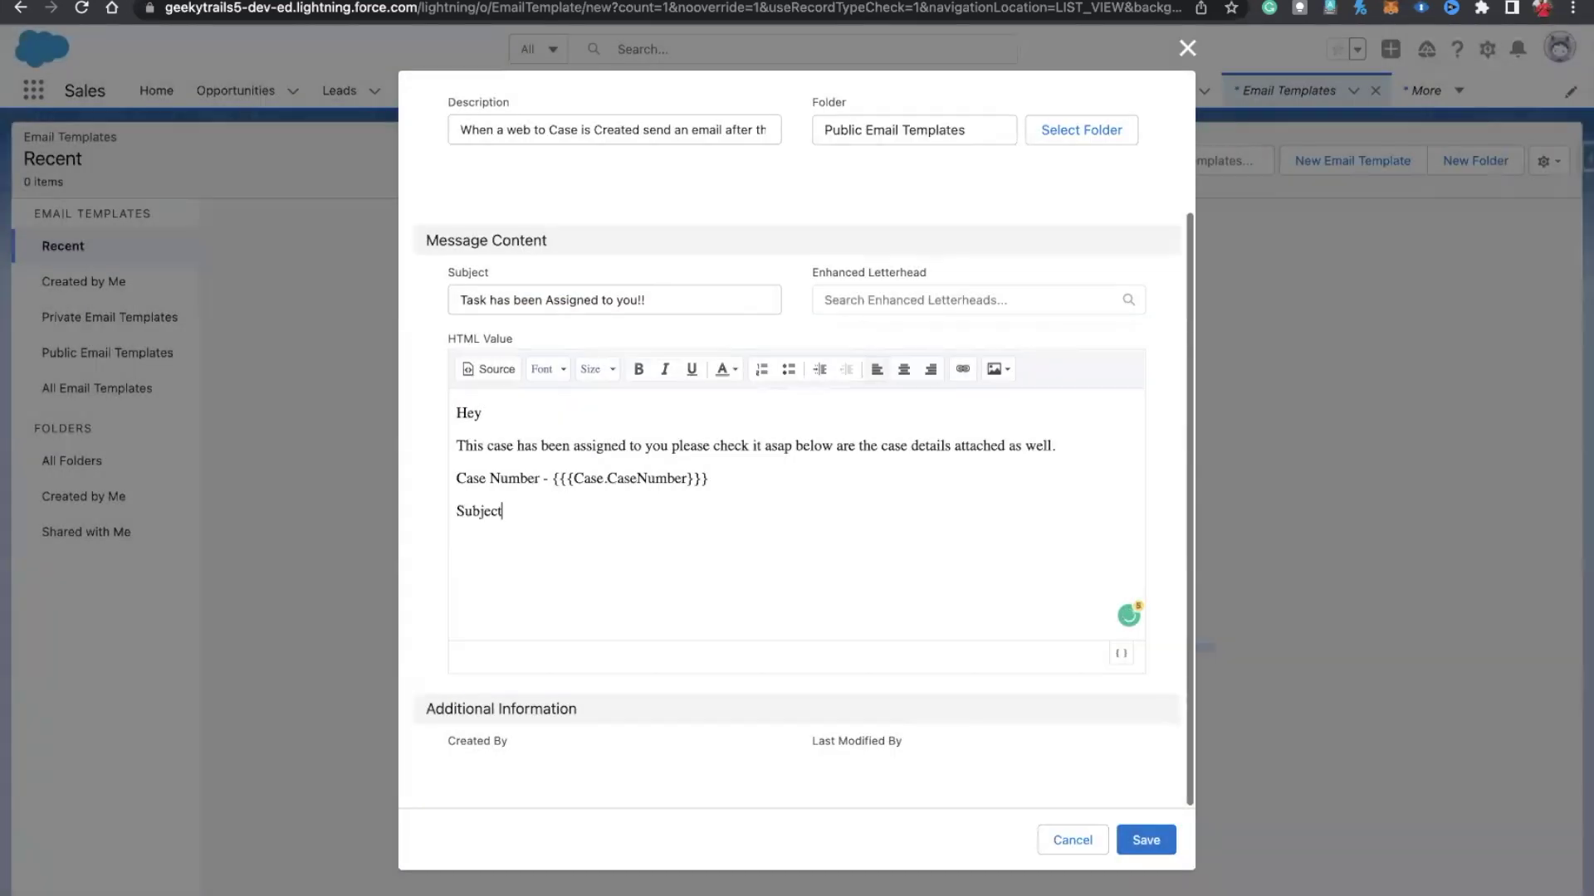
pyautogui.press('BackSpace')
pyautogui.press('BackSpace')
pyautogui.press('BackSpace')
pyautogui.press('BackSpace')
pyautogui.press('BackSpace')
pyautogui.press('BackSpace')
pyautogui.write('Description')
pyautogui.click(762, 474)
pyautogui.press('Return')
pyautogui.write('Priority -')
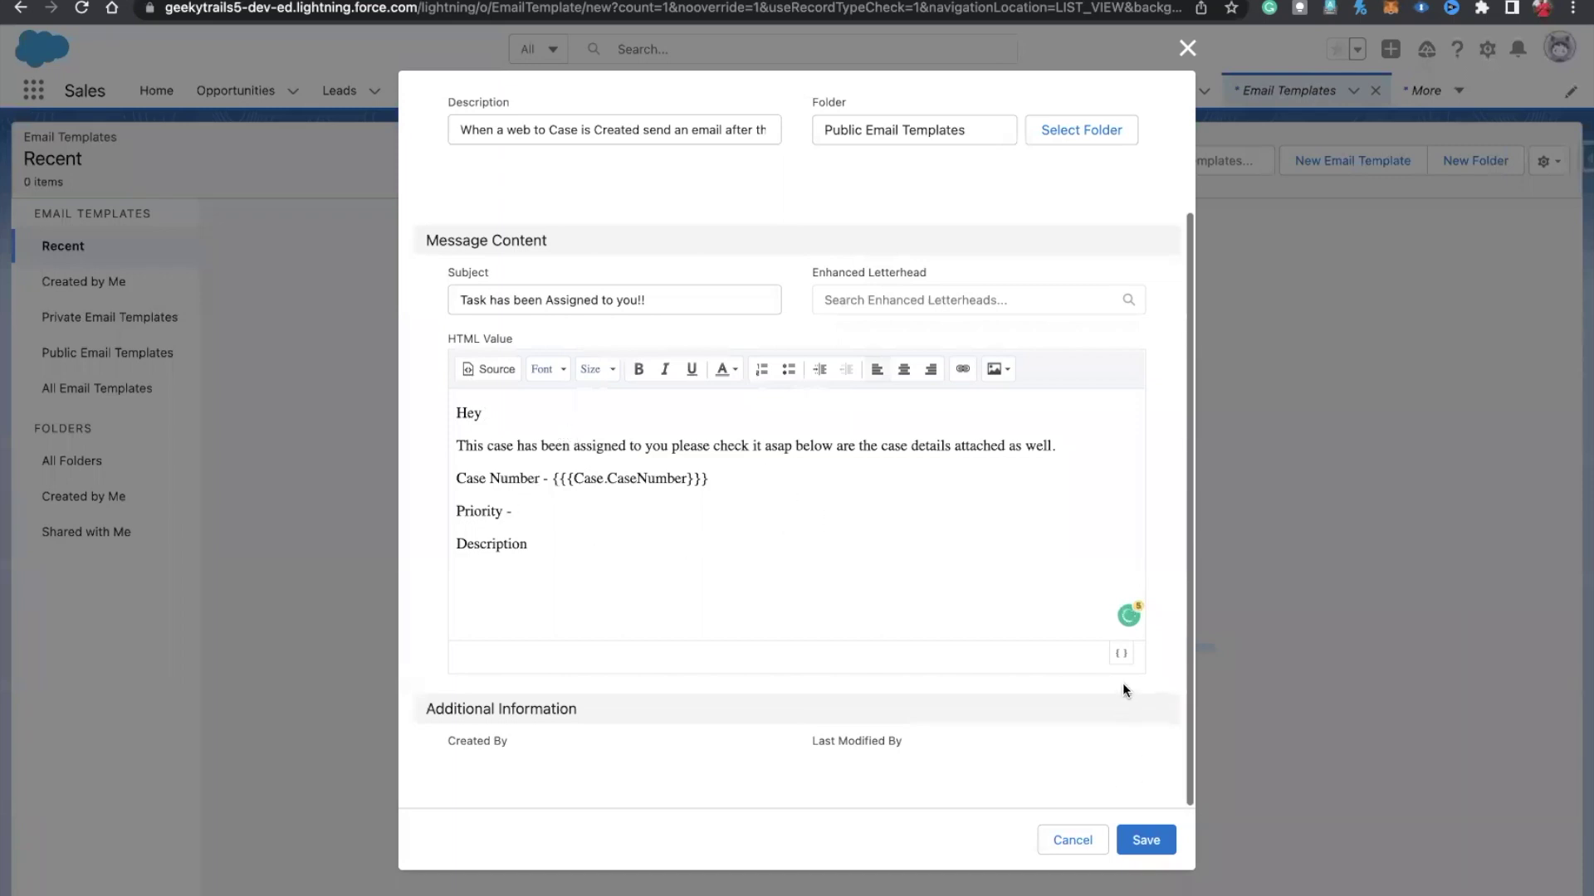
# Step: Insert the Case Priority merge field after 'Priority -'
pyautogui.click(1121, 654)
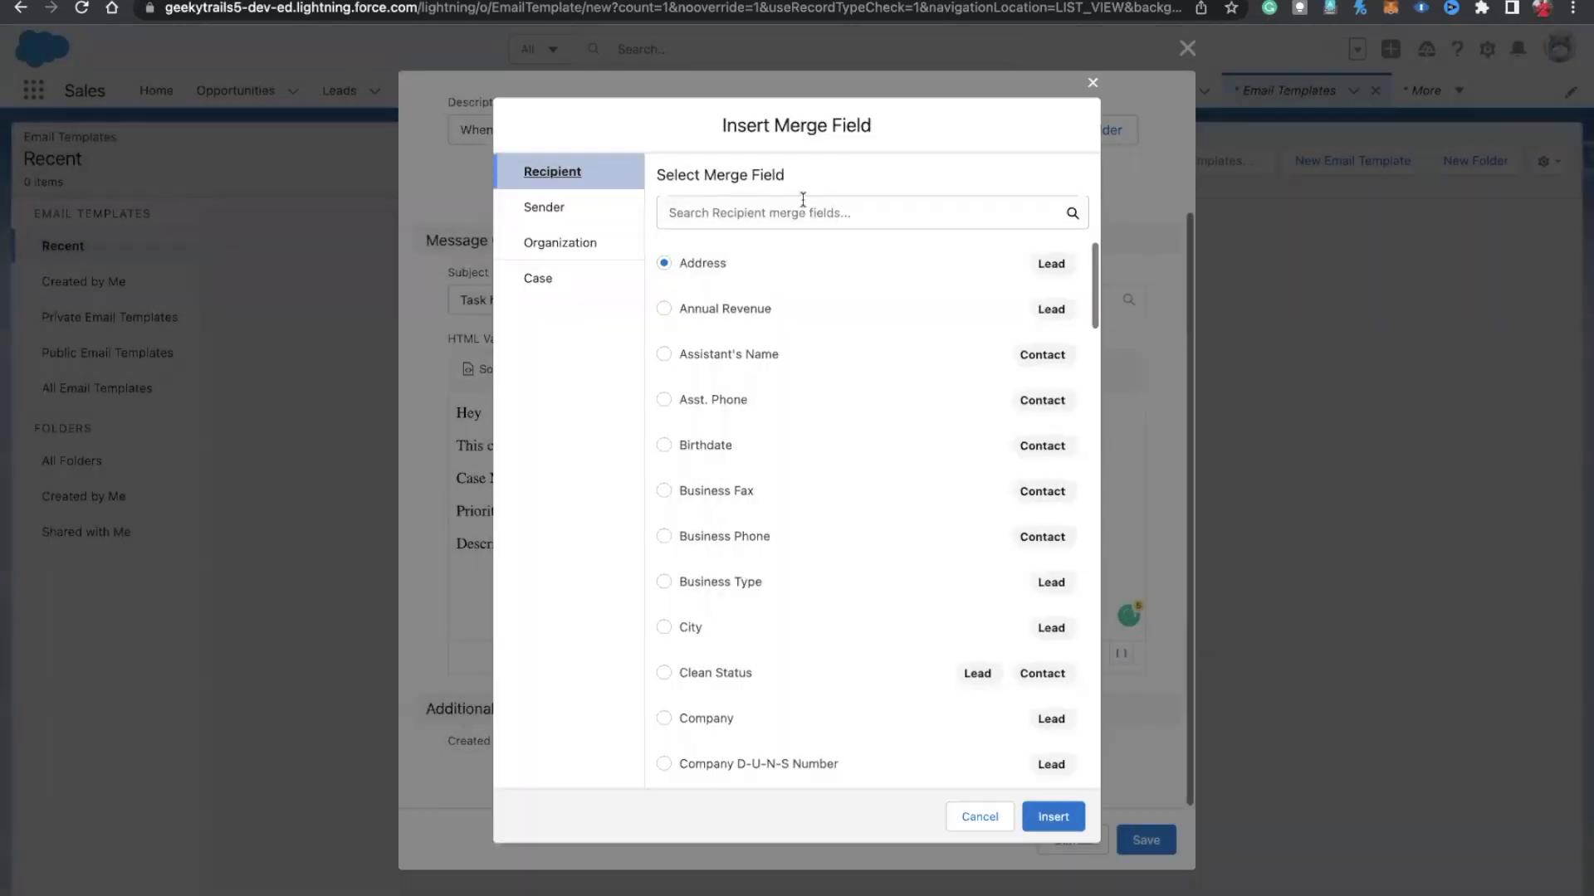
pyautogui.click(549, 281)
pyautogui.click(700, 211)
pyautogui.write('prio')
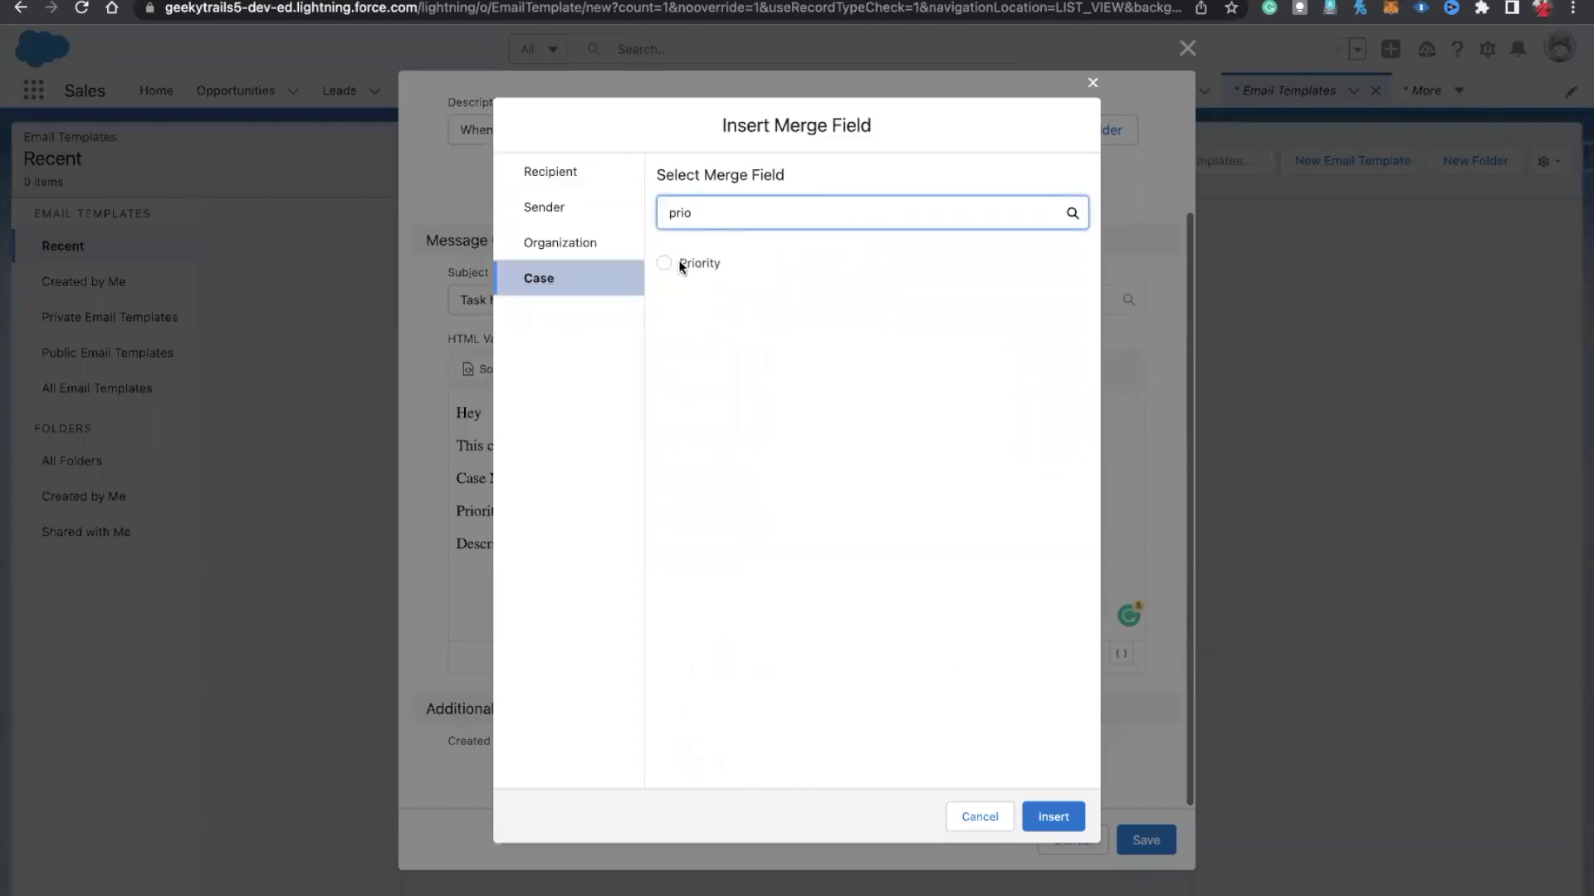
pyautogui.click(663, 262)
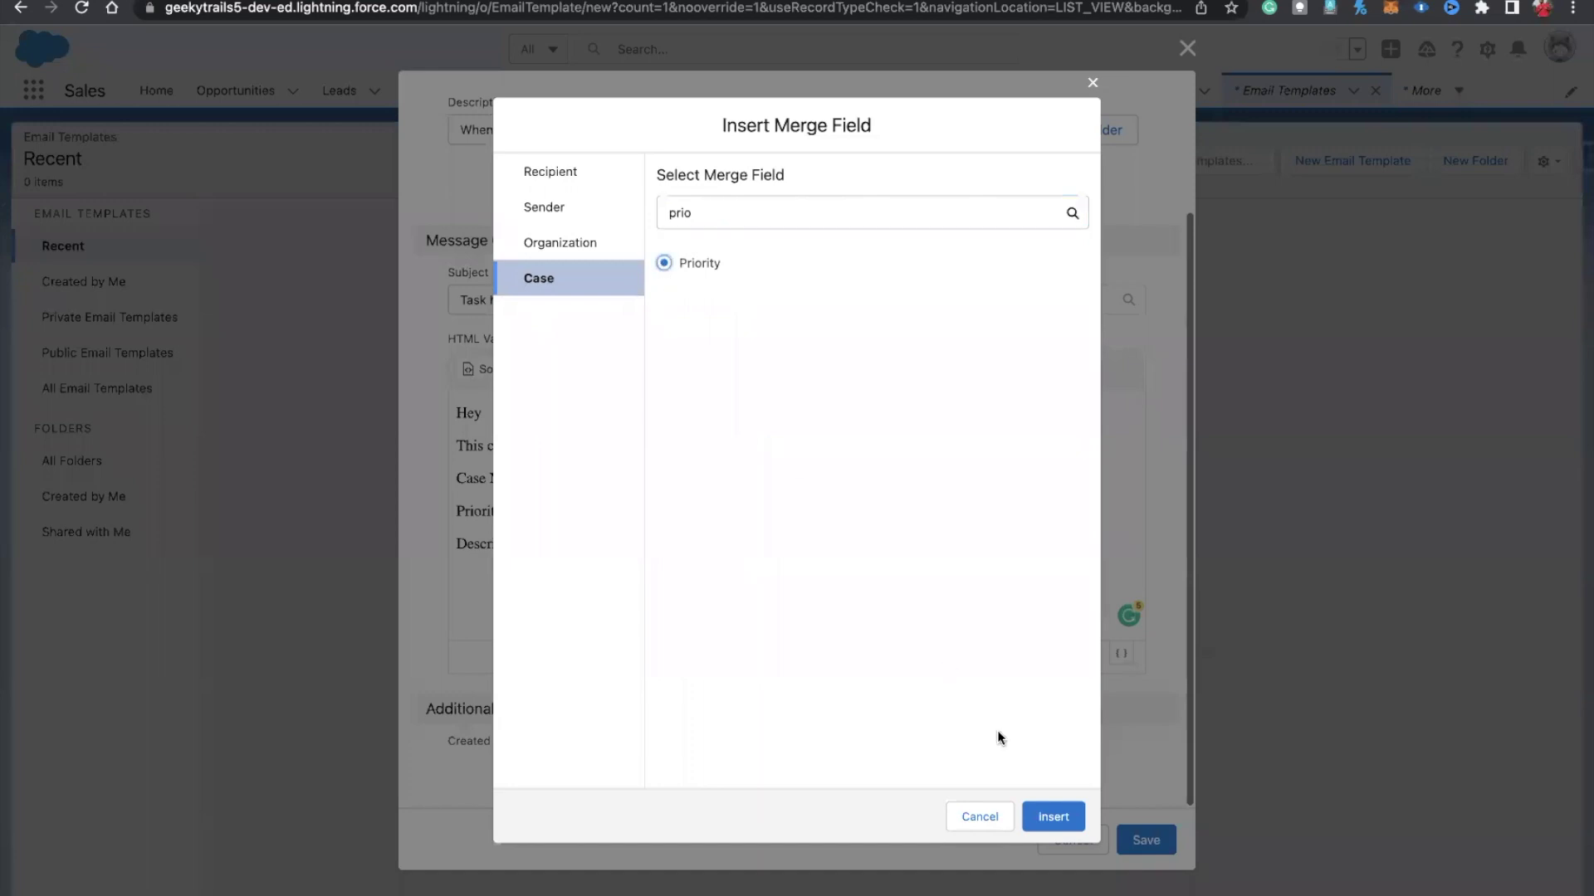
pyautogui.click(1053, 812)
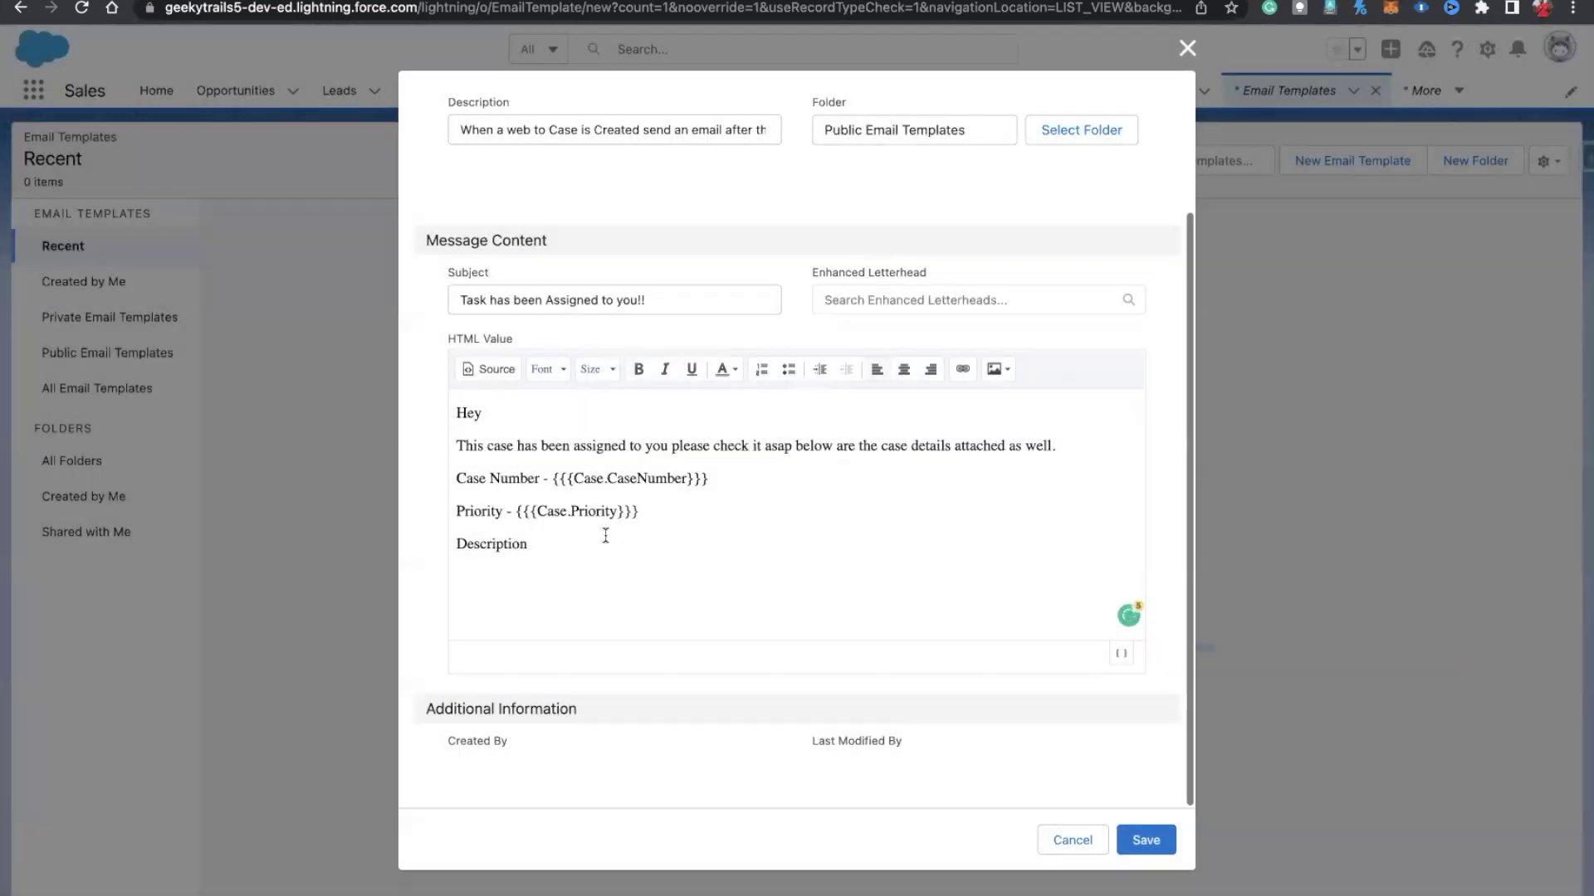
pyautogui.write('-')
# Step: Insert the Case Description merge field, add a closing 'Thank you', and save the template
pyautogui.click(1127, 655)
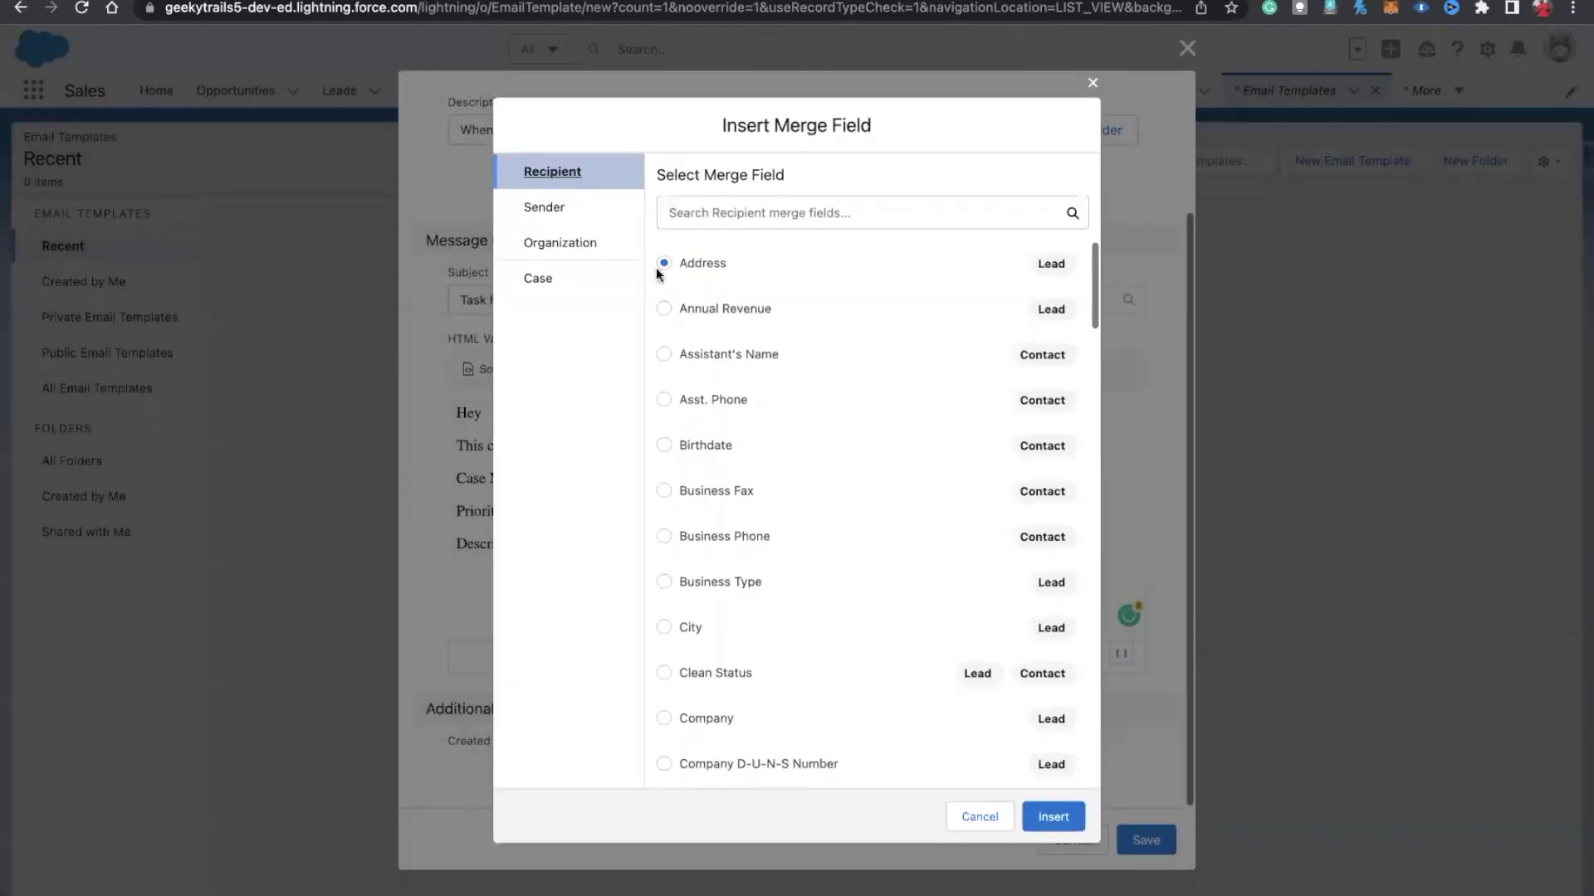
pyautogui.click(607, 293)
pyautogui.click(730, 201)
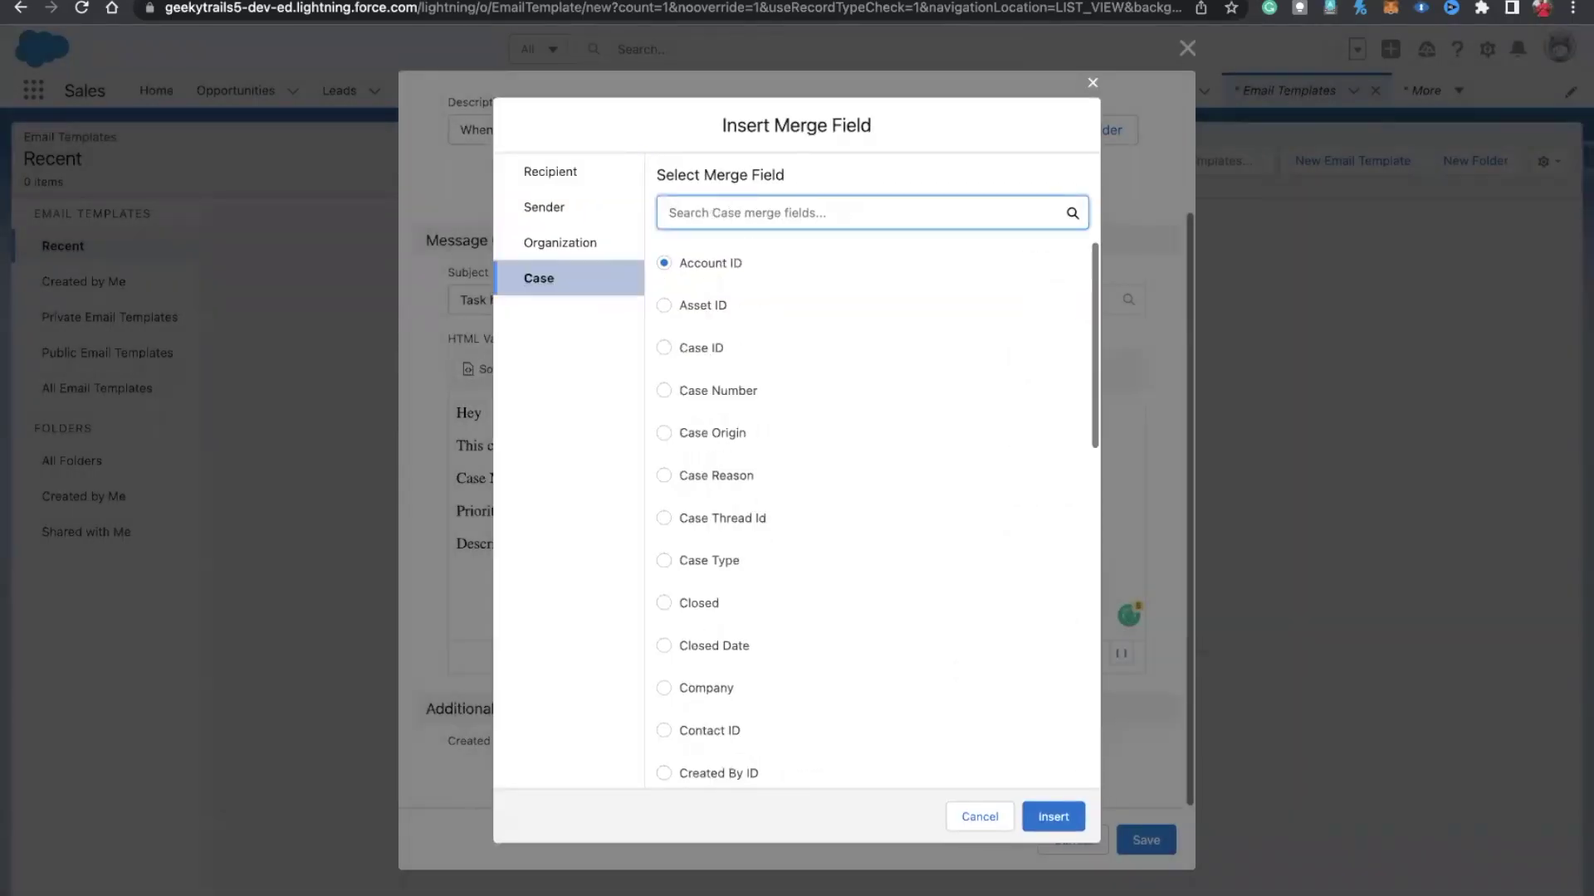
pyautogui.write('des')
pyautogui.click(664, 263)
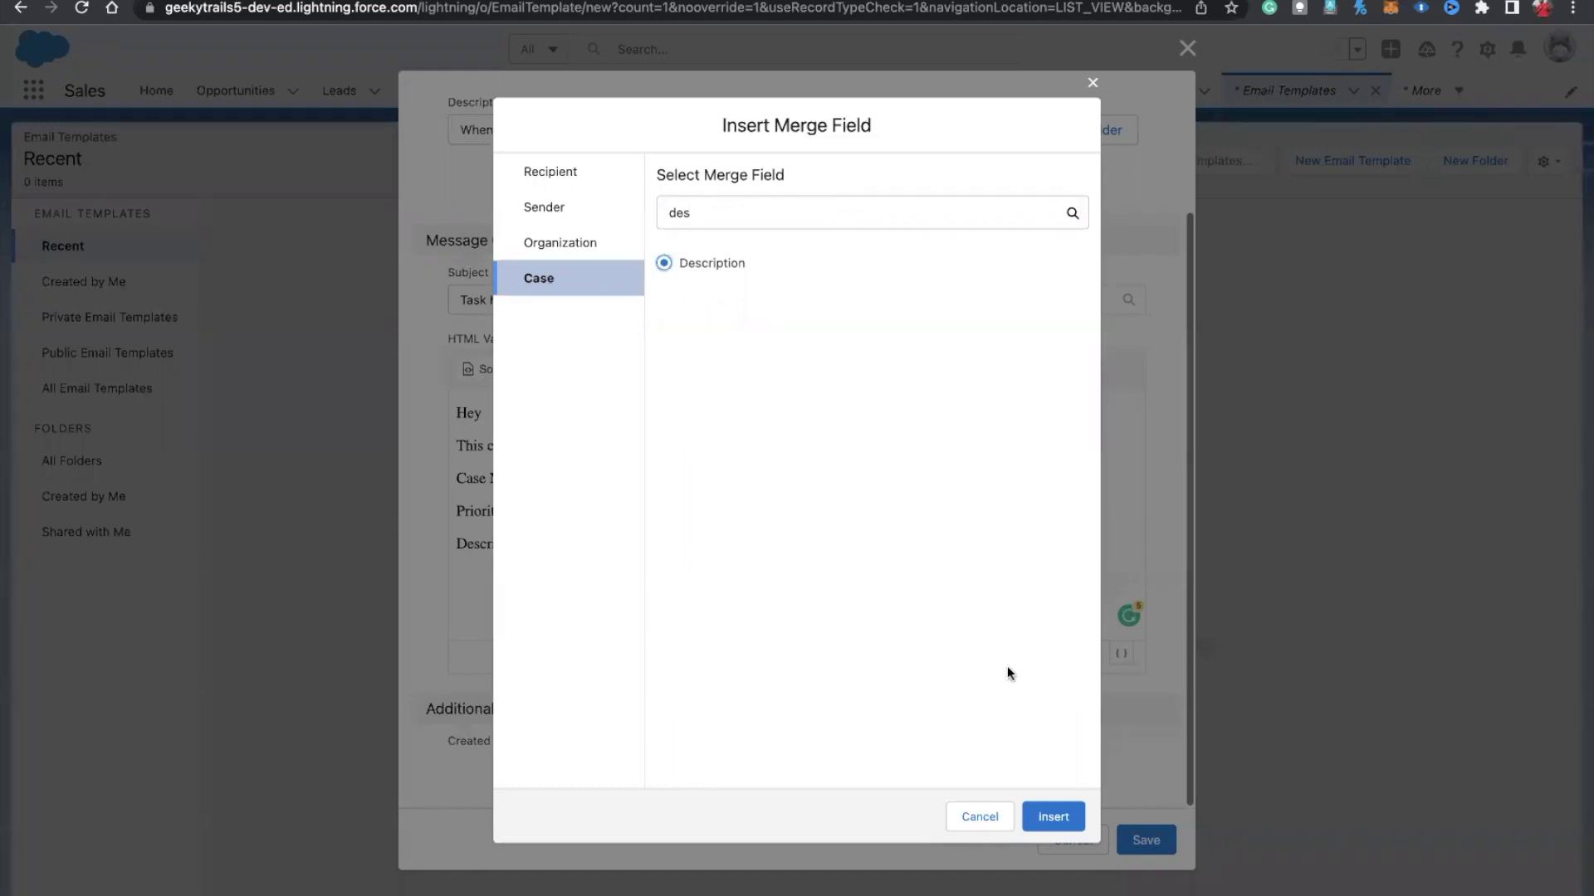
pyautogui.click(1052, 815)
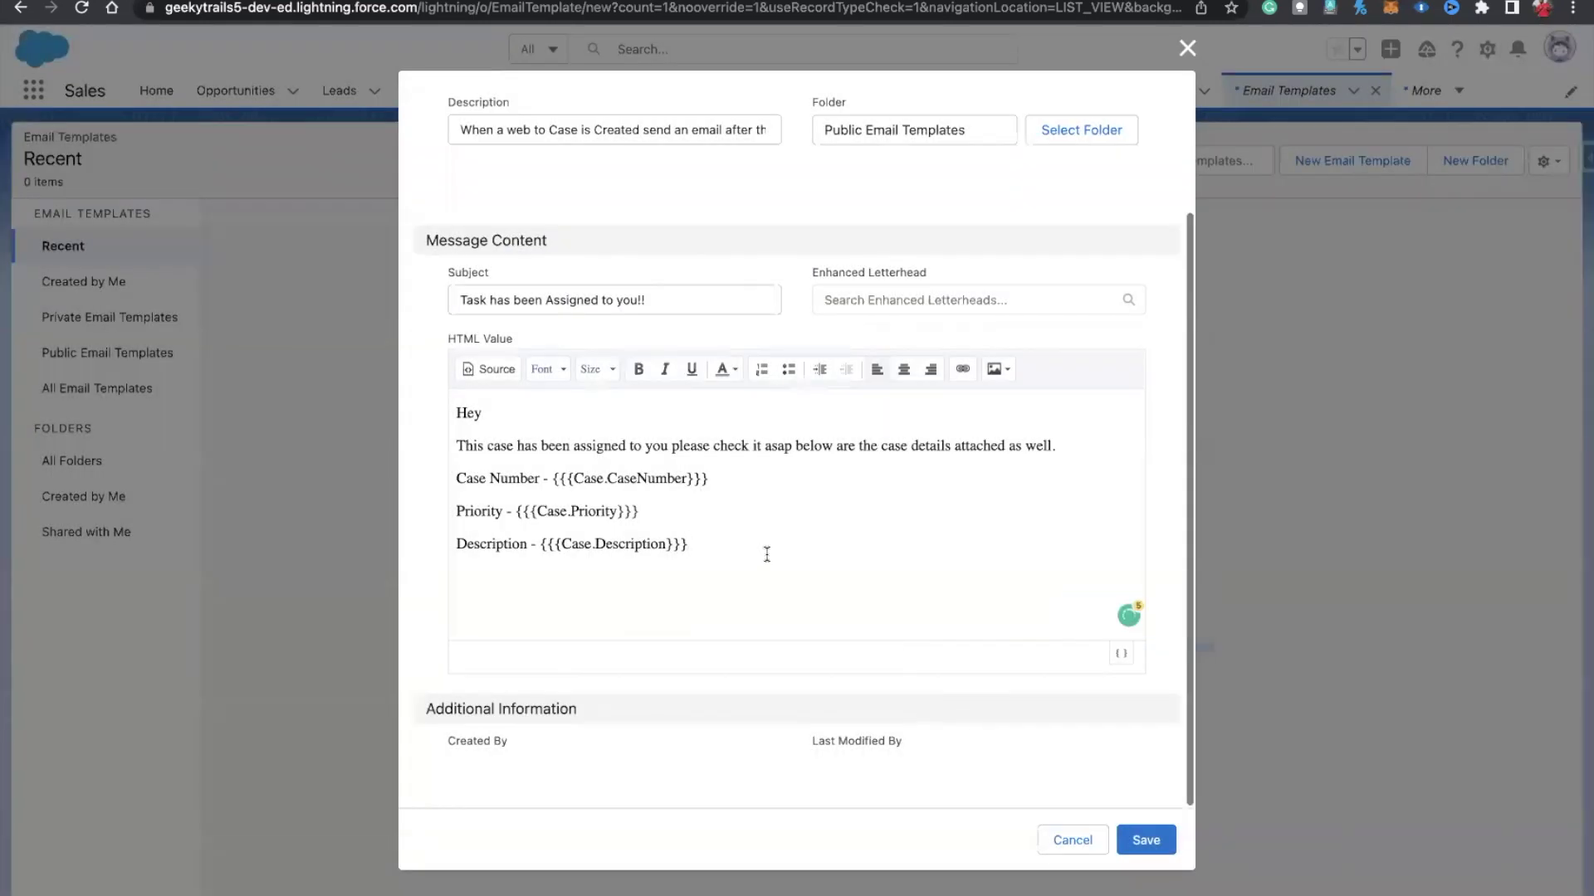
pyautogui.press('Return')
pyautogui.press('Return')
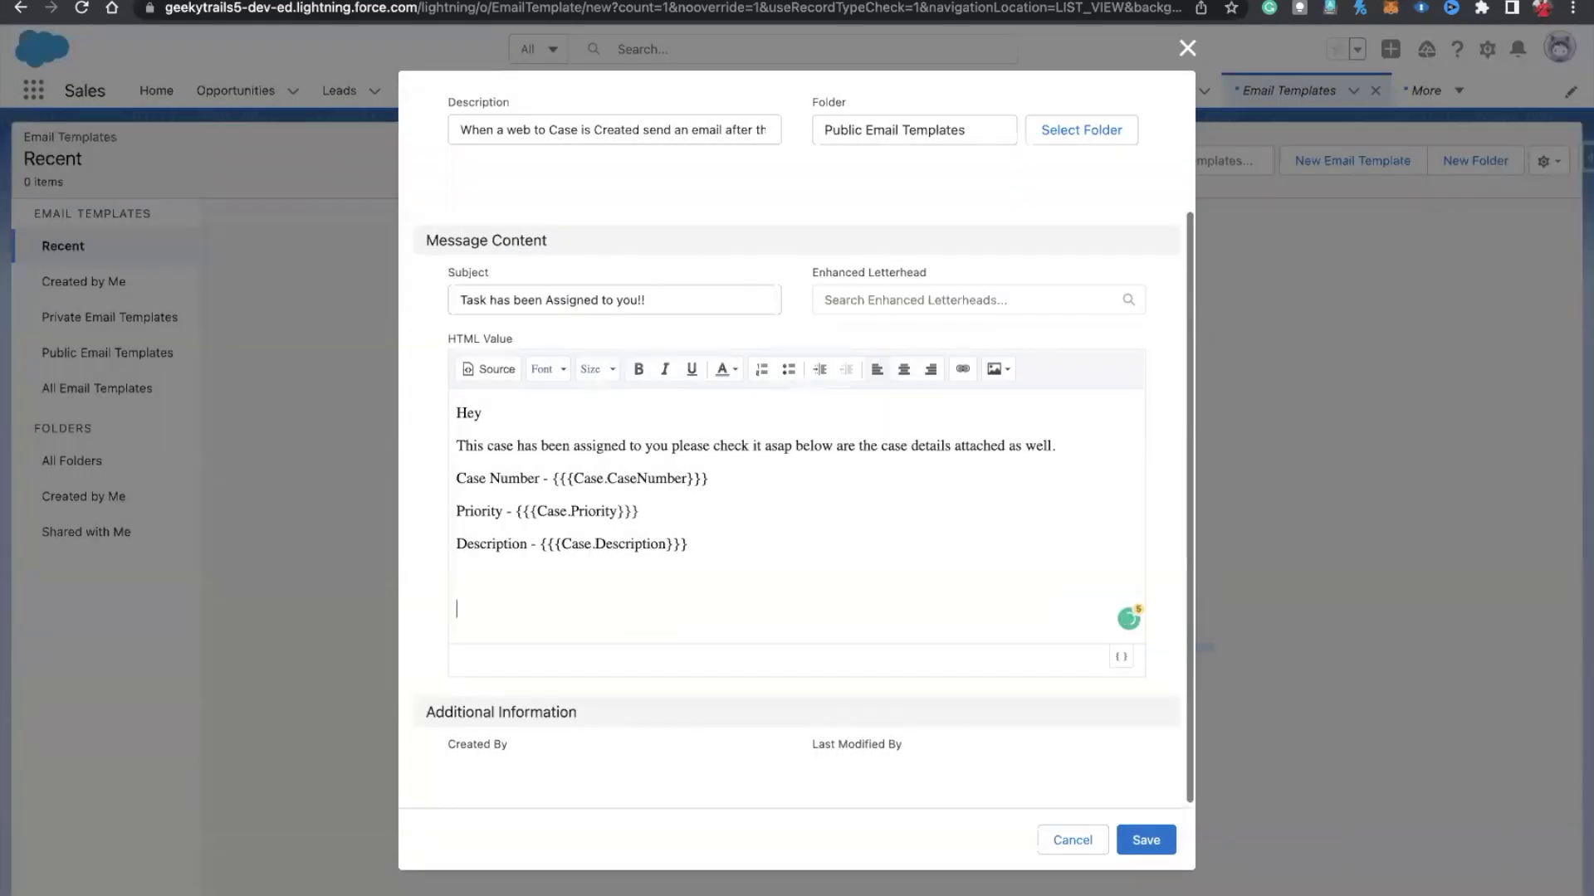
pyautogui.write('T')
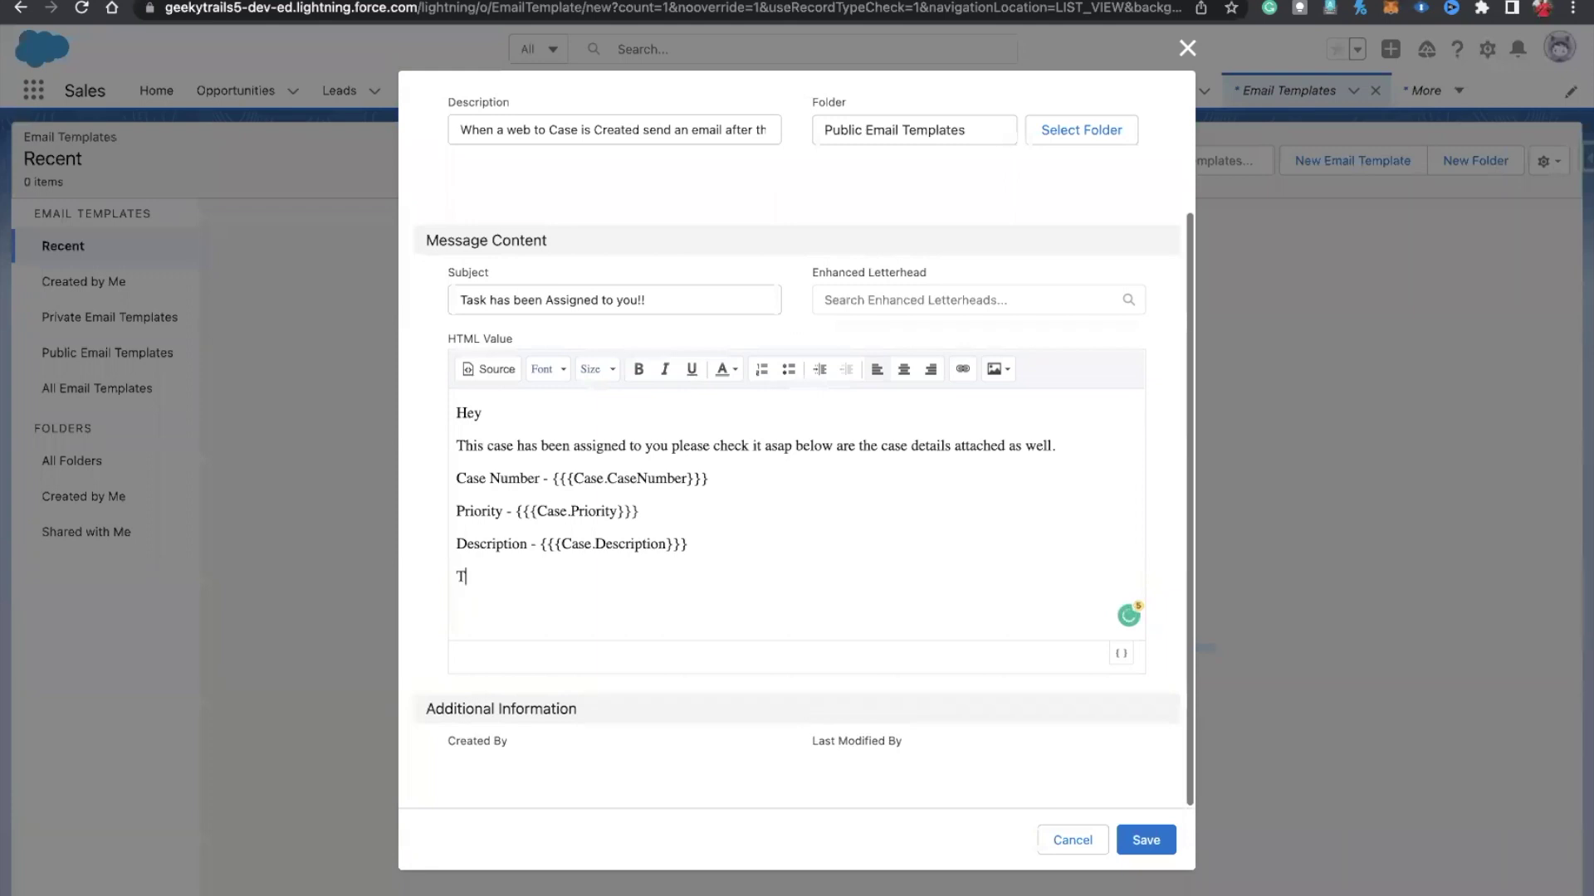
pyautogui.write('hank you')
pyautogui.click(1147, 840)
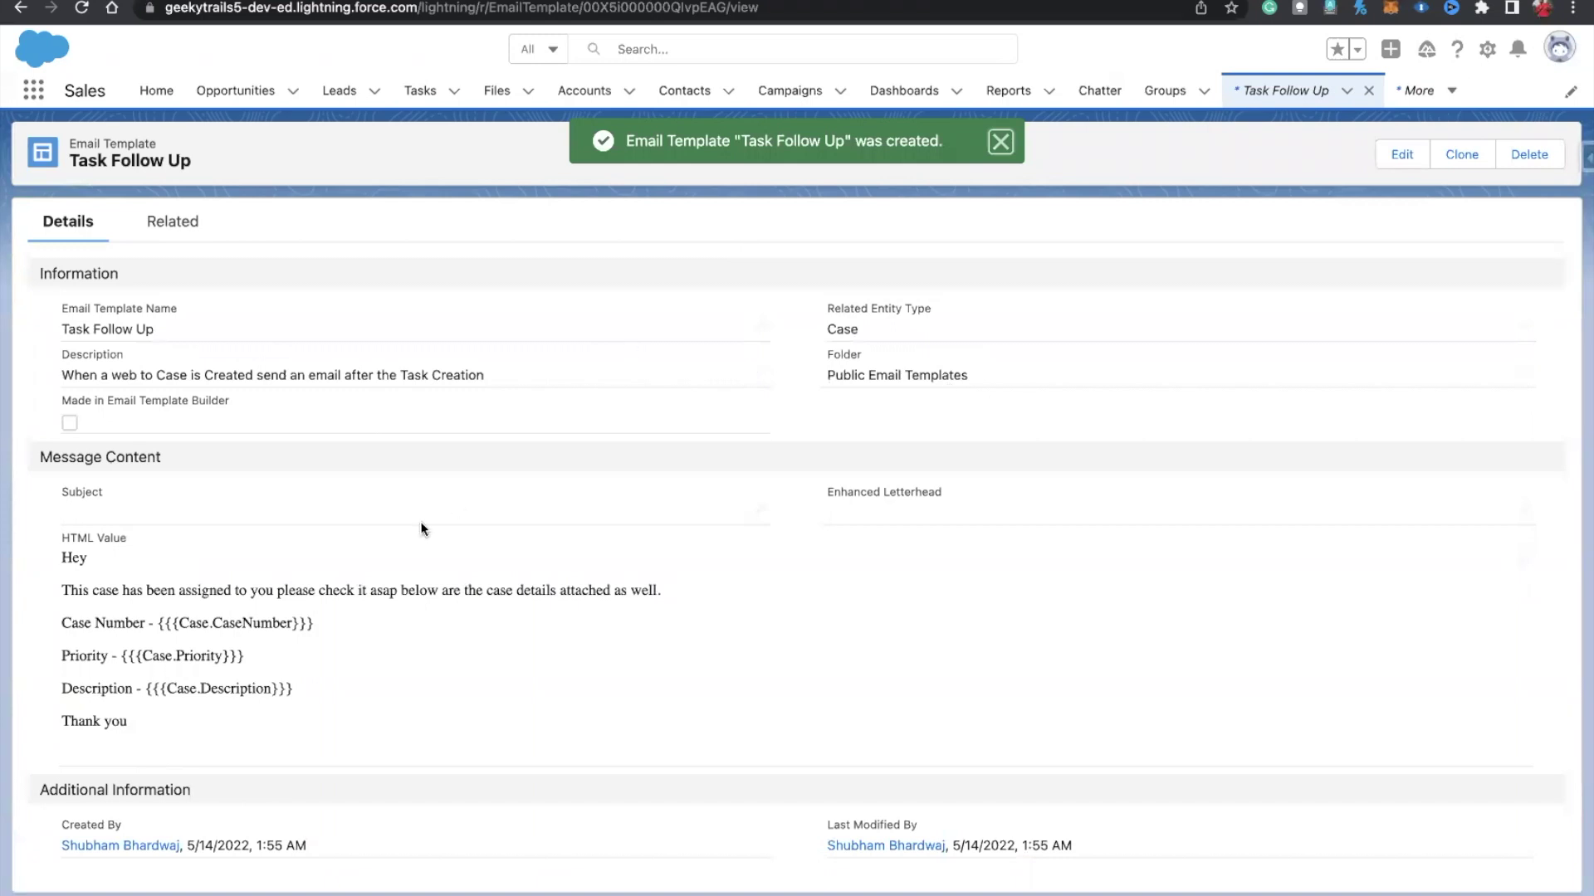
# Step: Change the Task Follow Up template subject to 'Case Assigned !!' and save it
pyautogui.click(755, 520)
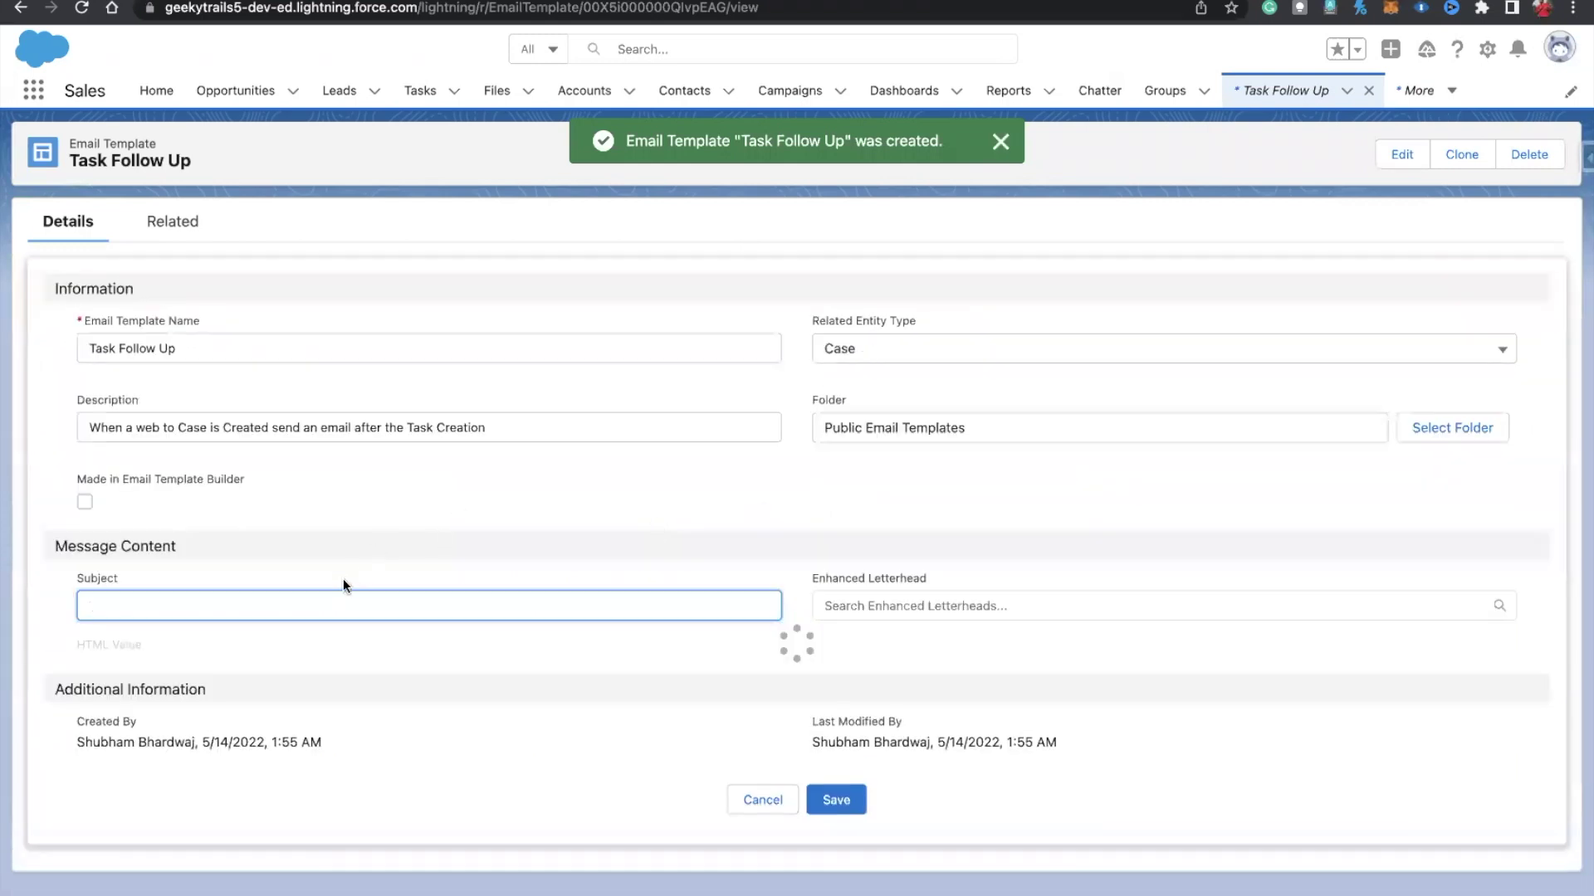
pyautogui.write('C')
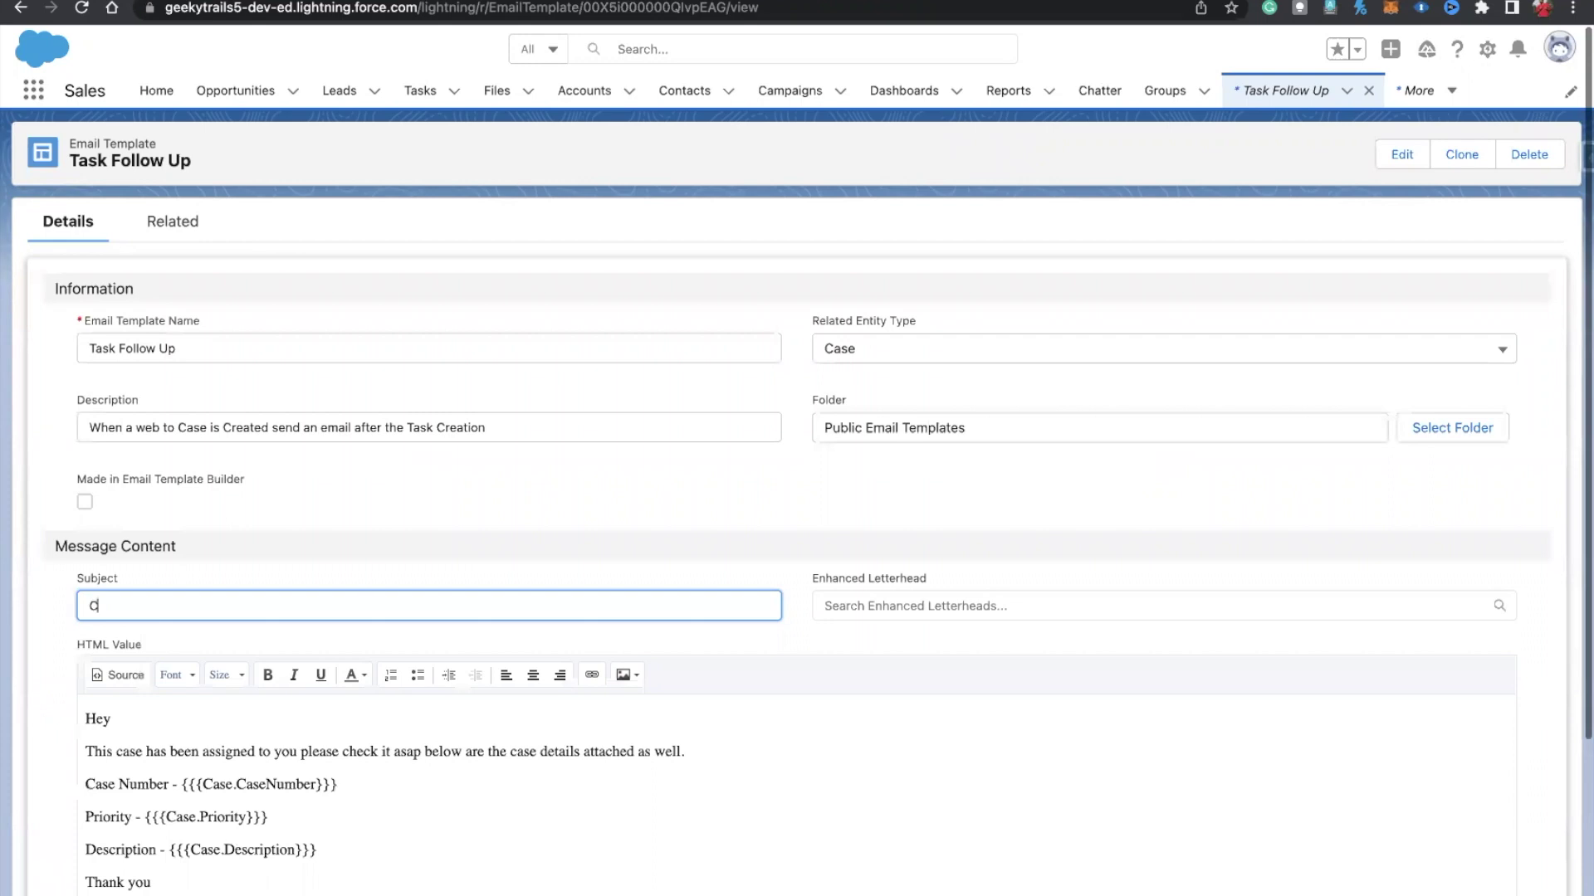
pyautogui.write('ase Assigned !!')
pyautogui.scroll(-5, 1143, 490)
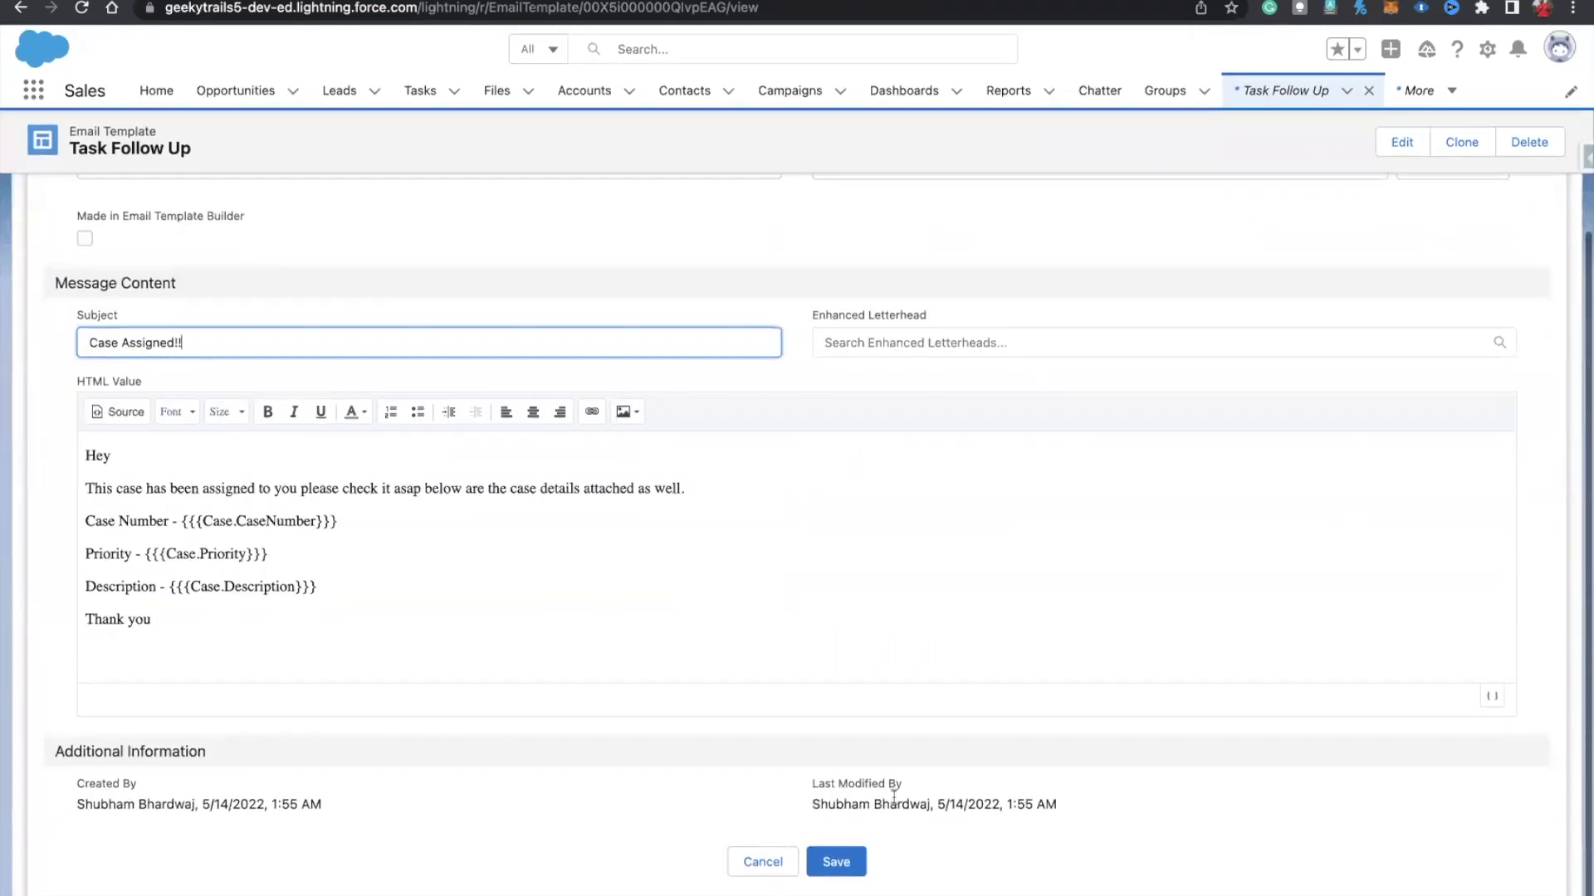
pyautogui.click(830, 861)
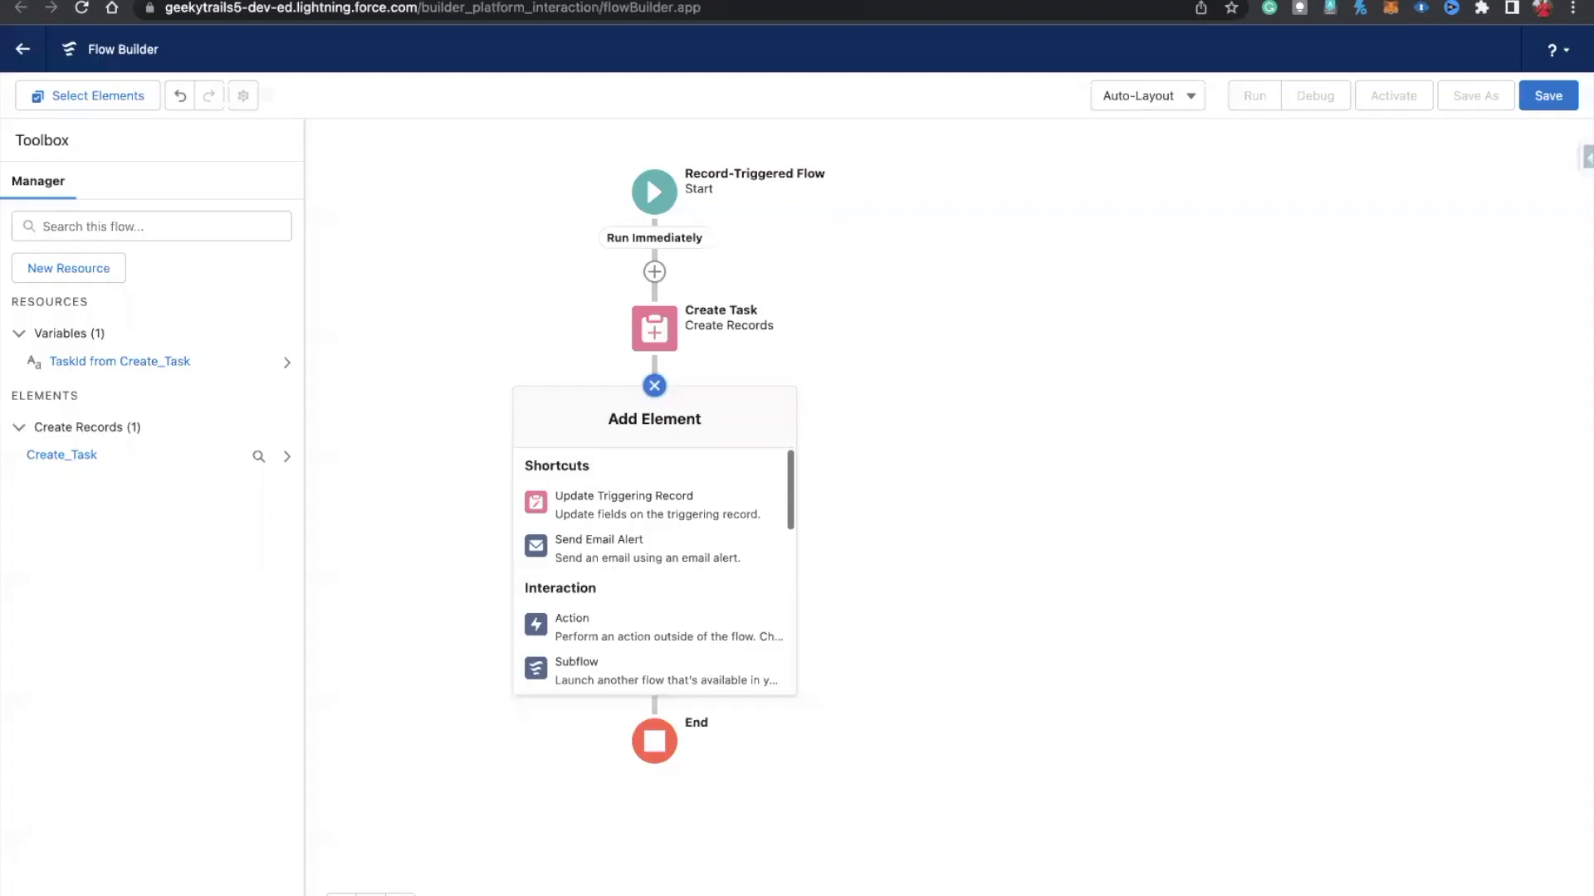
# Step: Close Flow Builder's Add Element panel and go to the Setup home page
pyautogui.click(943, 363)
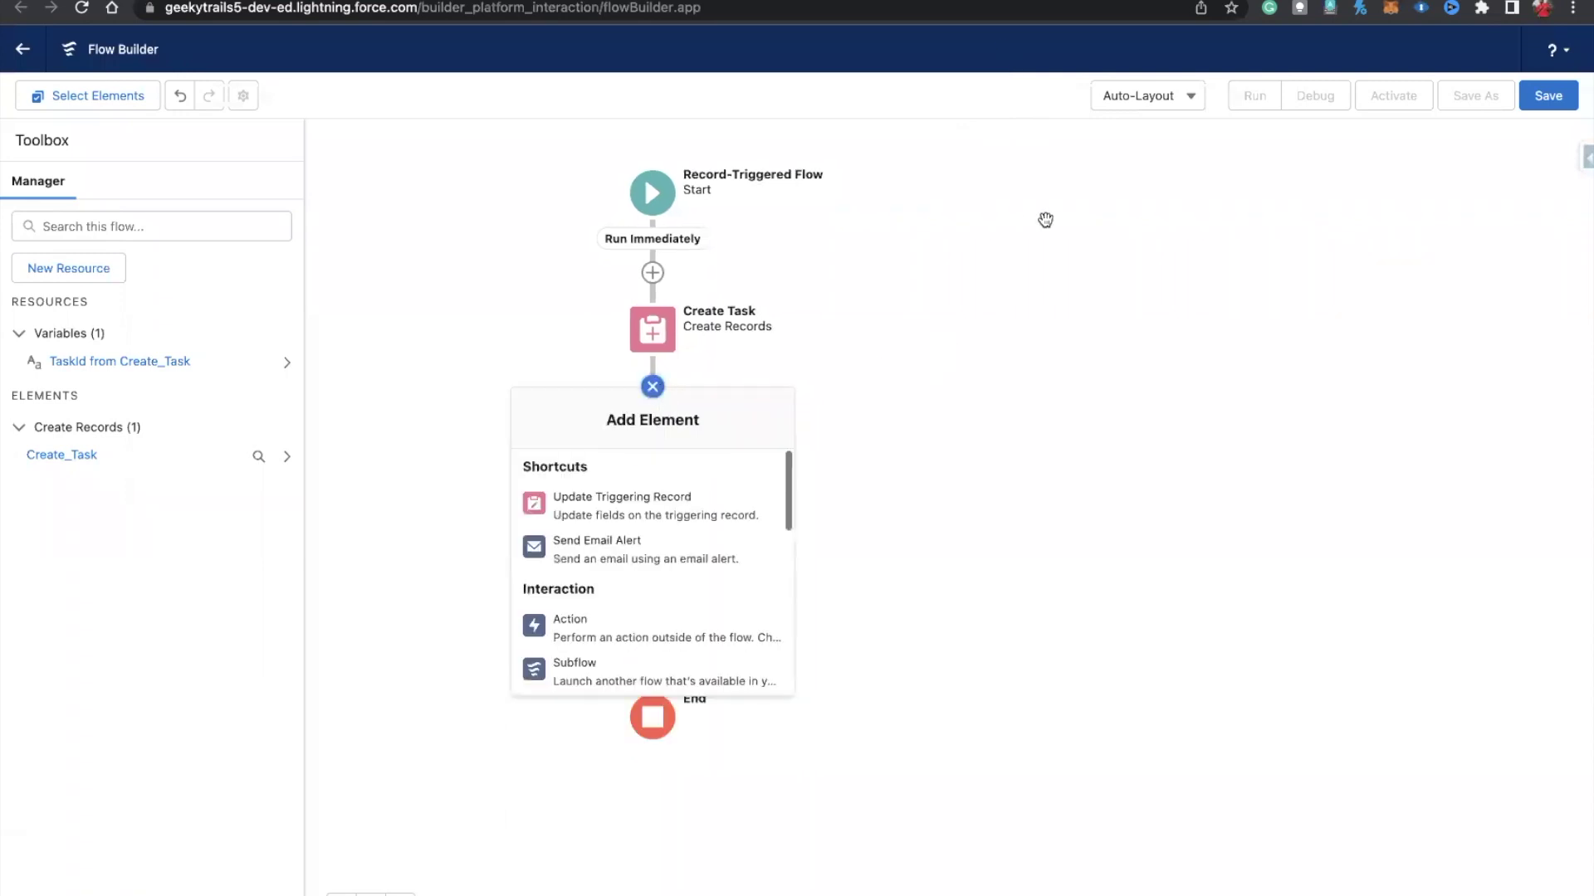
pyautogui.click(1046, 220)
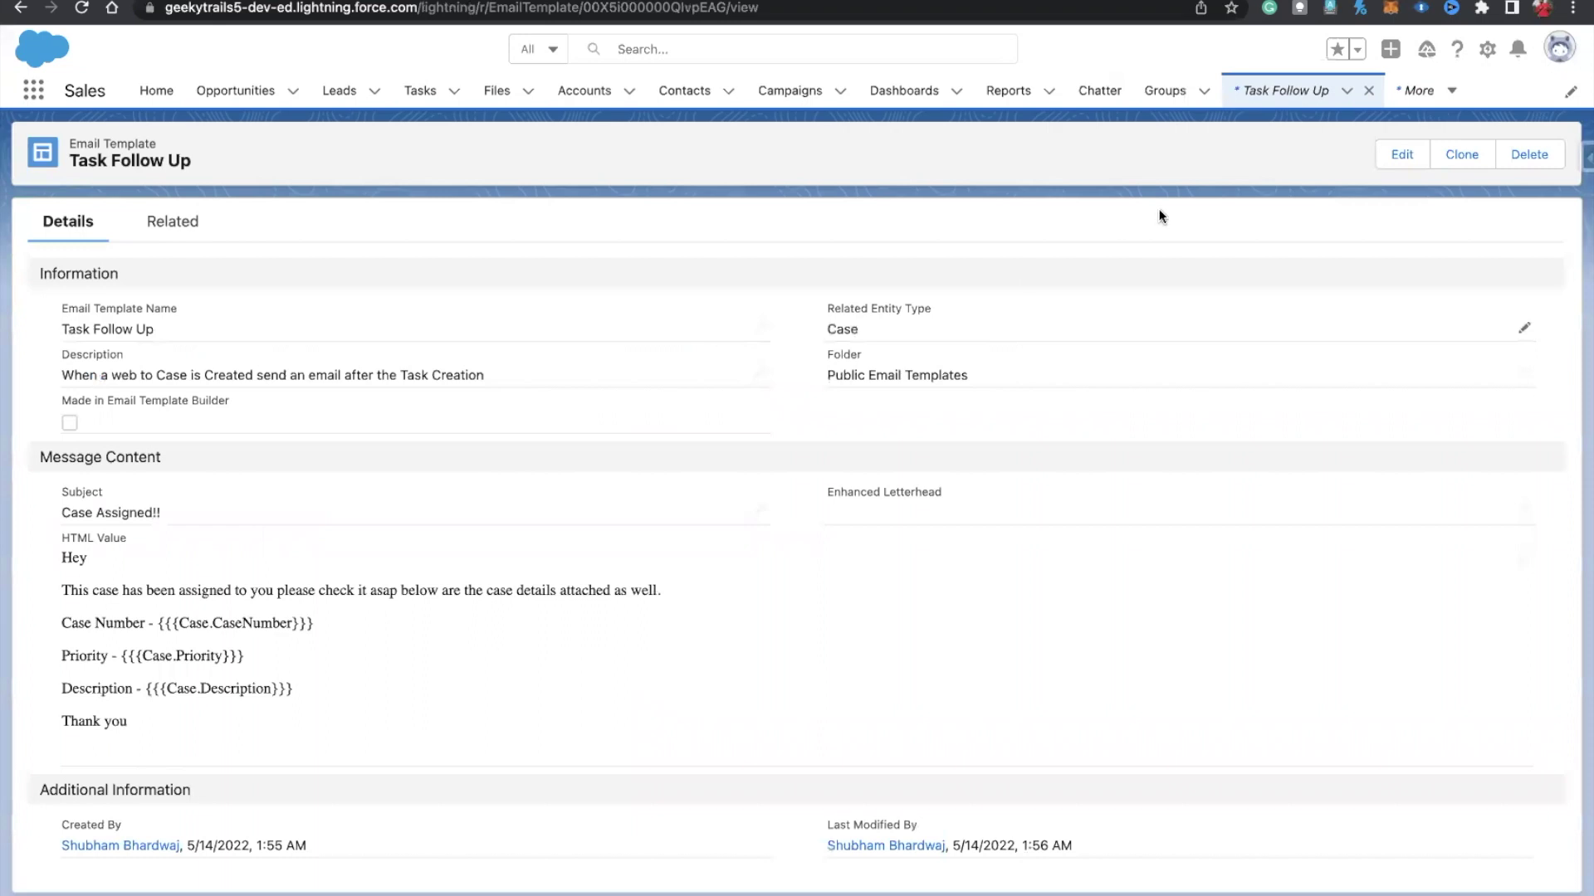
pyautogui.click(1487, 50)
pyautogui.click(1434, 115)
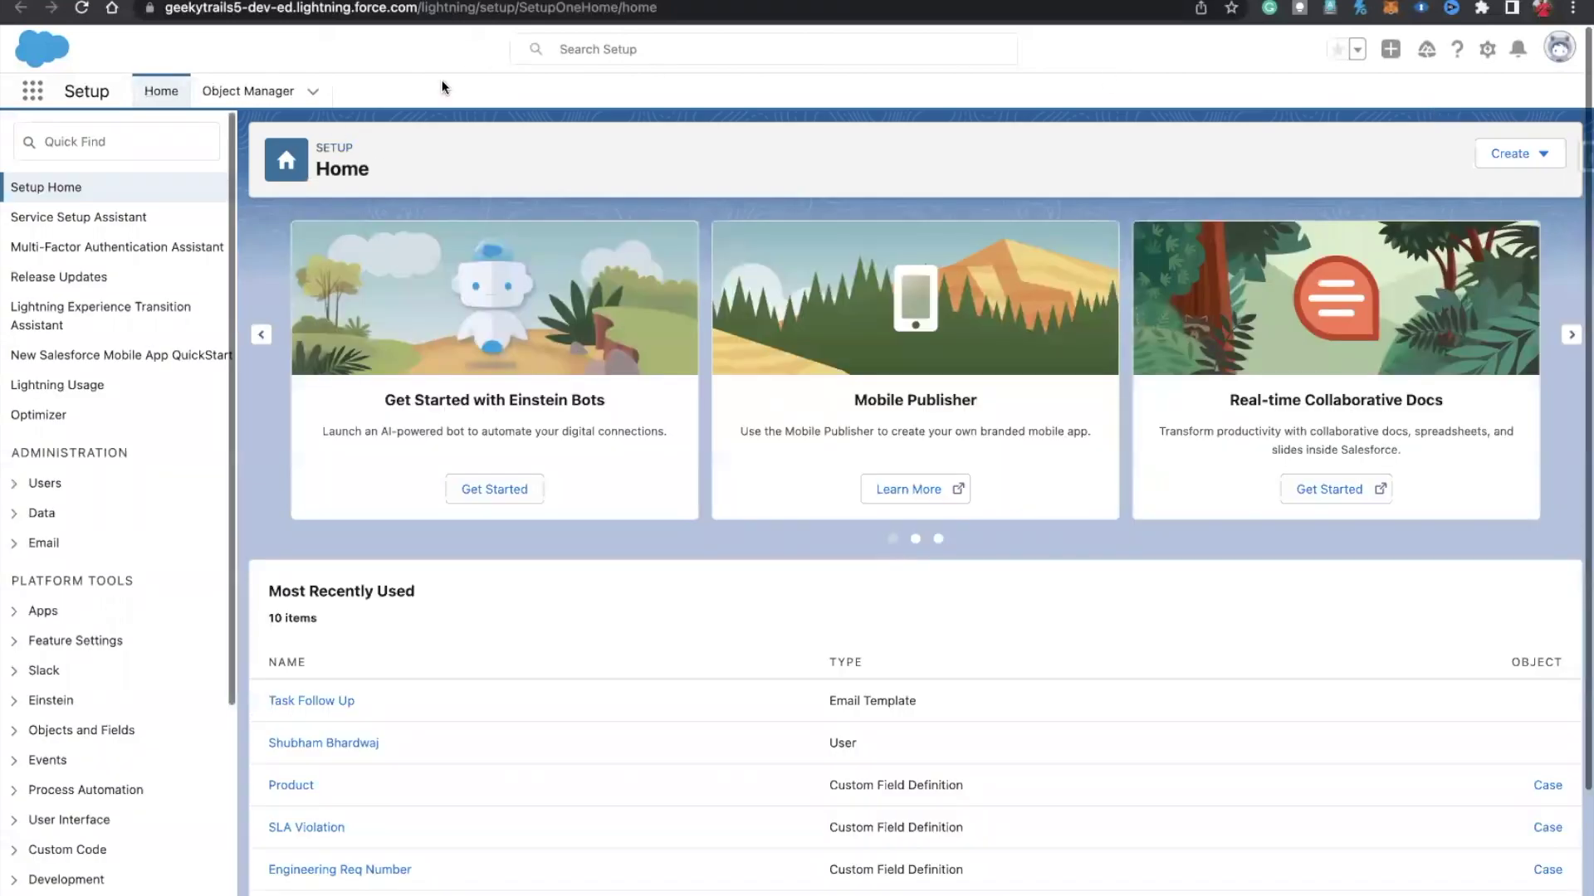
# Step: Open Email Alerts via Quick Find 'email alert' and continue past the workflow introduction
pyautogui.click(166, 130)
pyautogui.write('email')
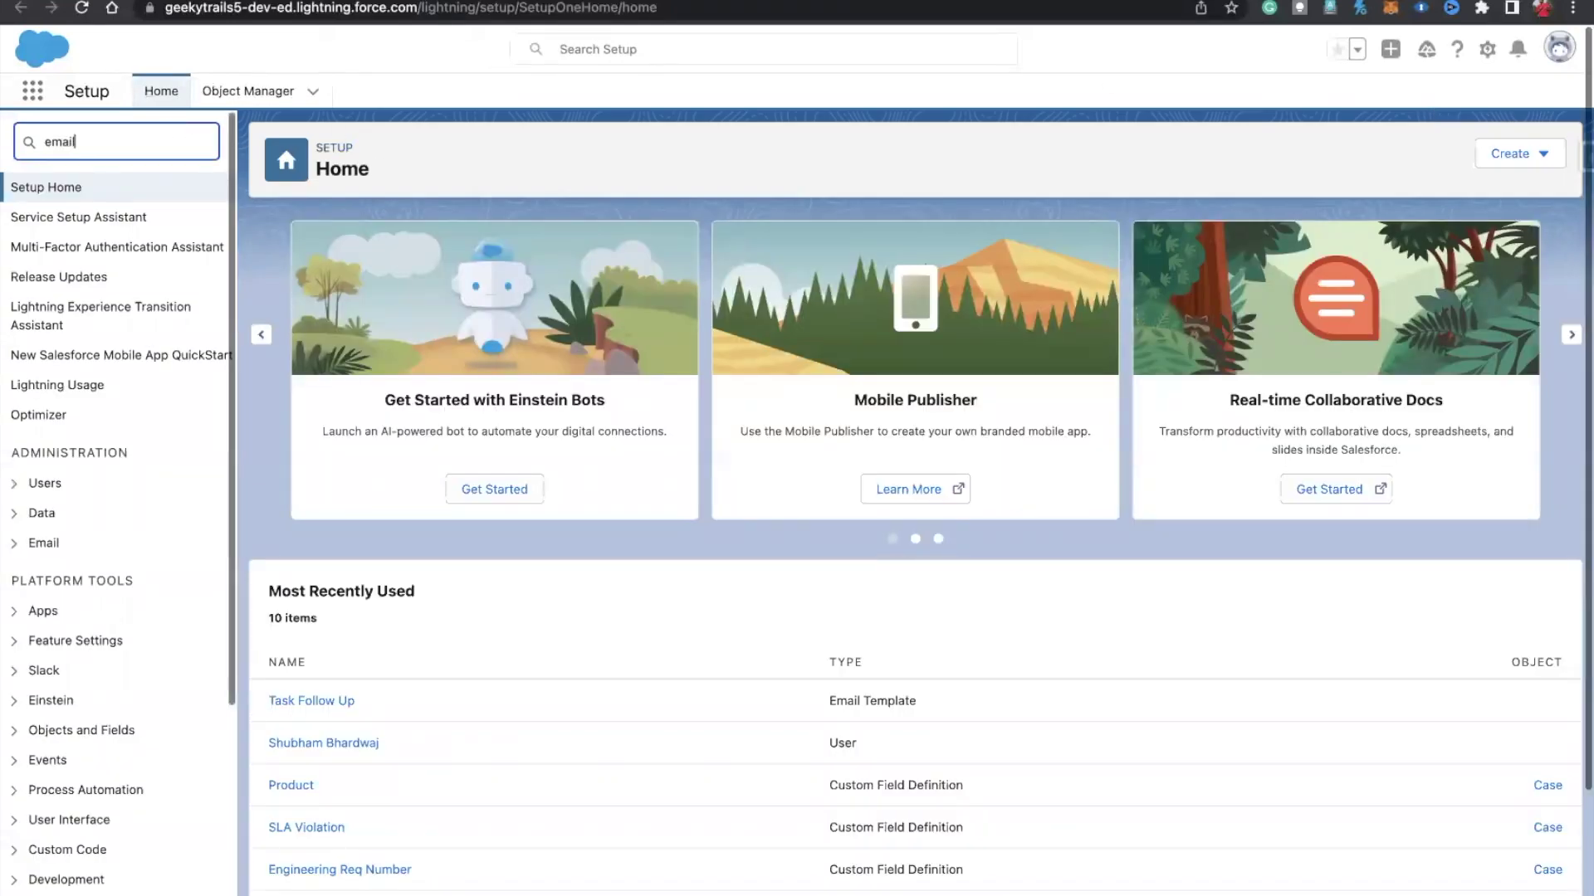
pyautogui.write(' alert')
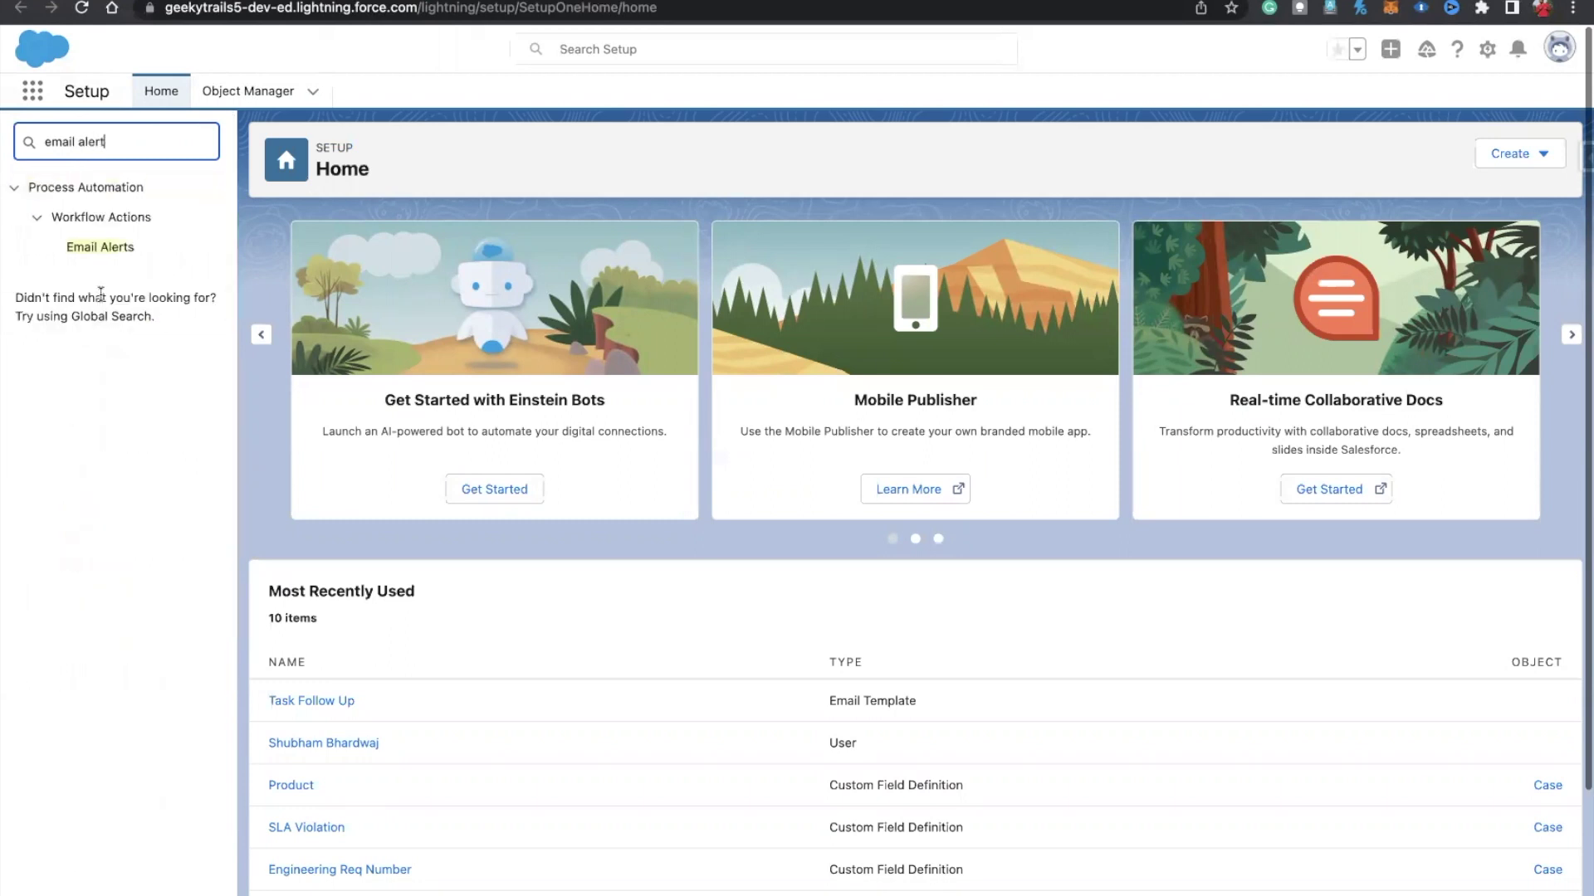
pyautogui.click(91, 249)
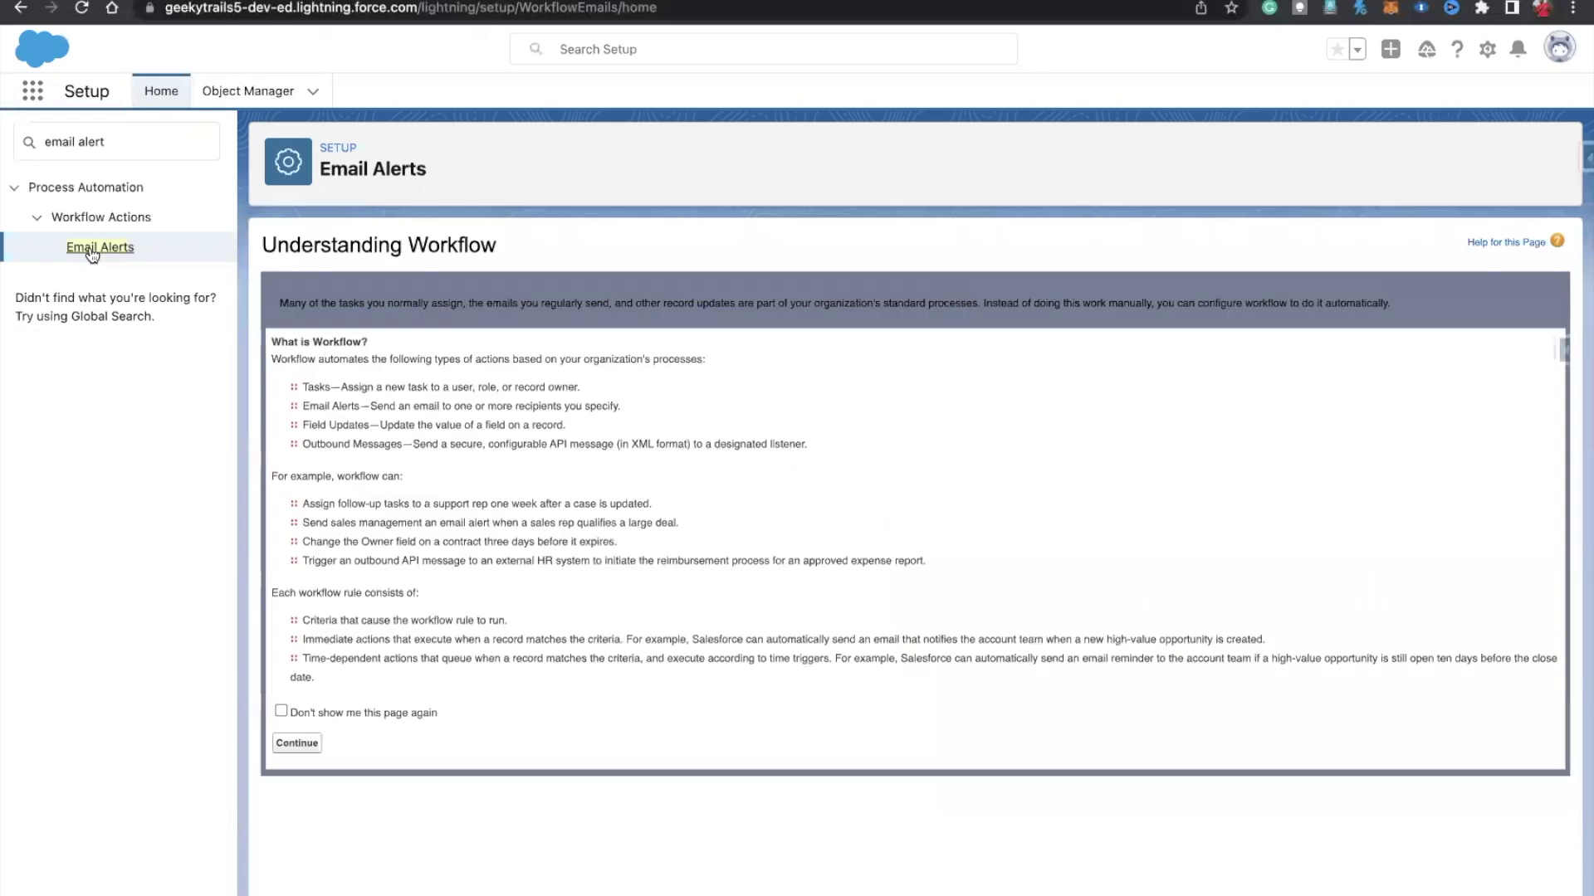
pyautogui.click(286, 749)
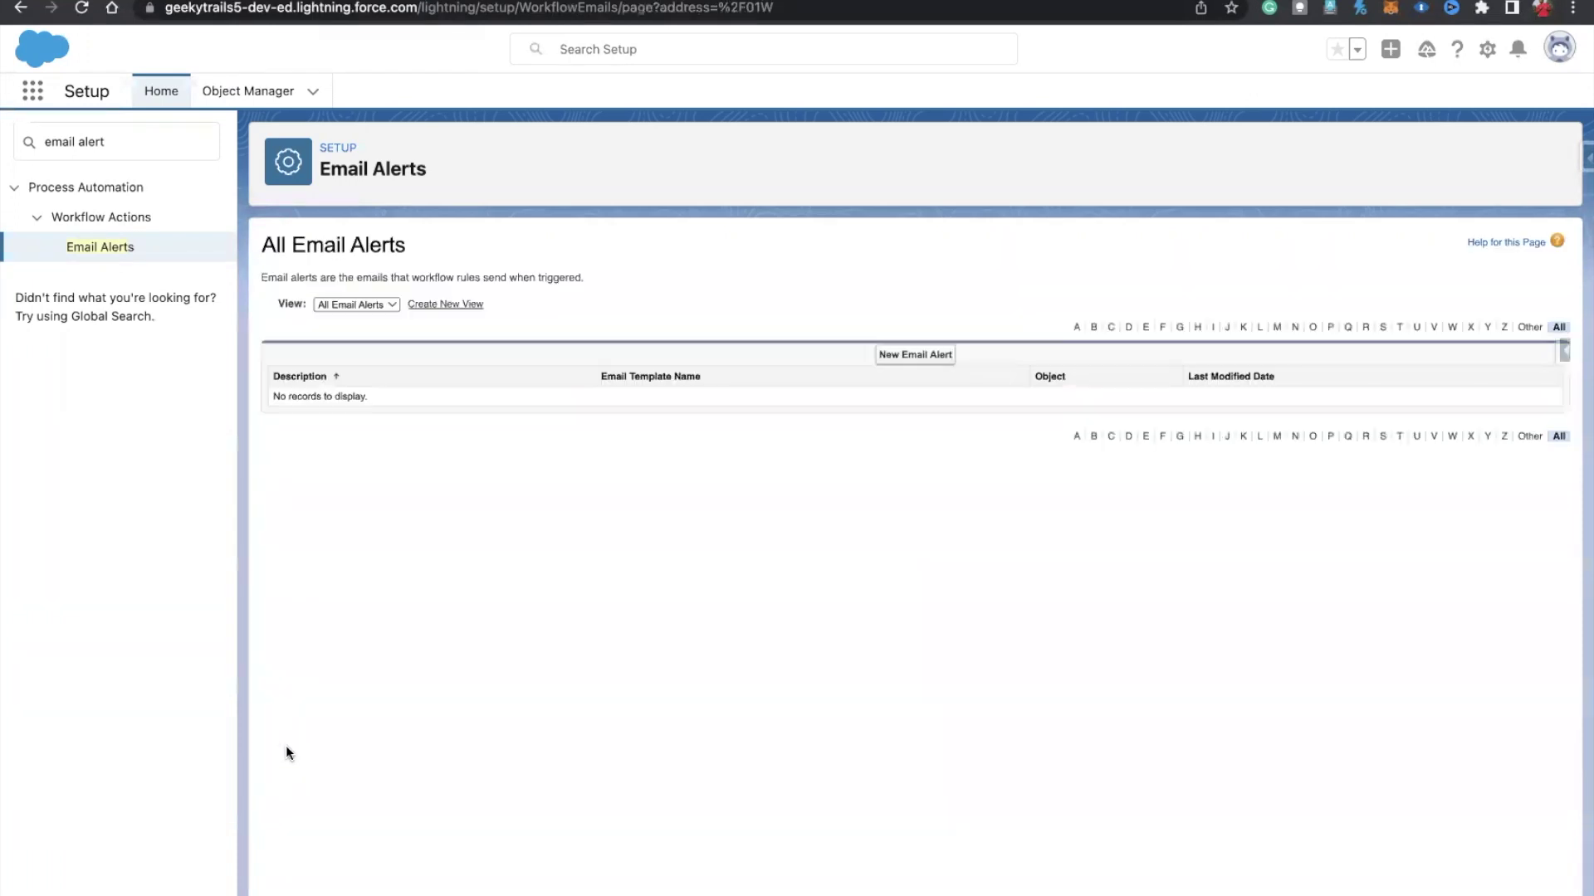
# Step: Start a new email alert with the description 'Case Registered'
pyautogui.click(895, 356)
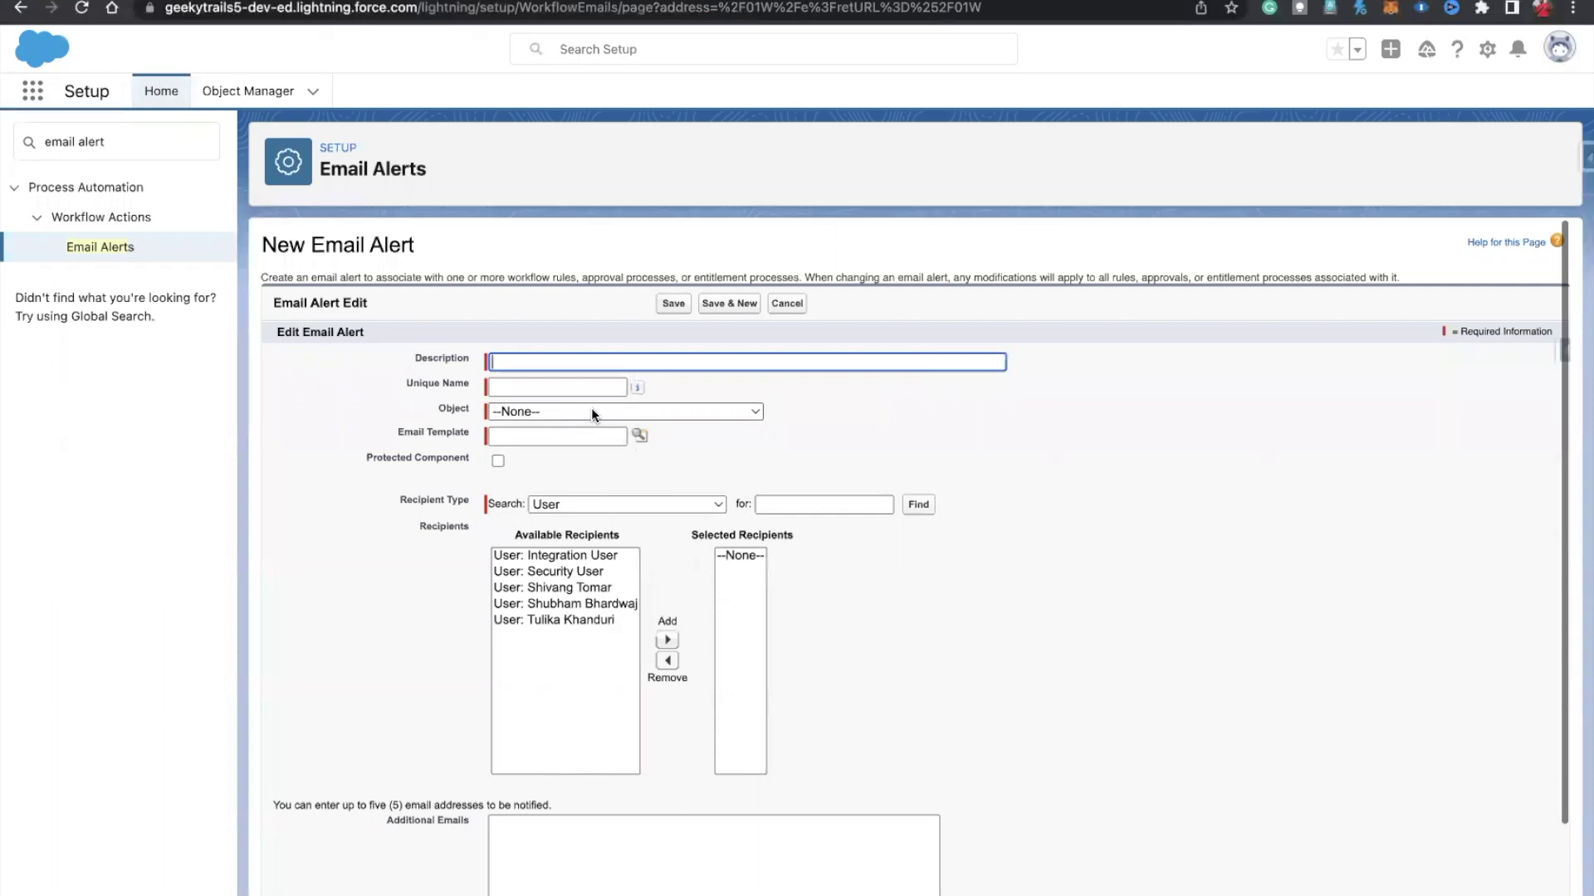
pyautogui.write('Send EMAIL')
pyautogui.press('BackSpace')
pyautogui.press('BackSpace')
pyautogui.press('BackSpace')
pyautogui.press('BackSpace')
pyautogui.press('BackSpace')
pyautogui.write('l to ')
pyautogui.write('C')
pyautogui.write('us')
pyautogui.press('BackSpace')
pyautogui.press('BackSpace')
pyautogui.write('ase O')
pyautogui.write('ner')
pyautogui.press('BackSpace')
pyautogui.press('BackSpace')
pyautogui.press('BackSpace')
pyautogui.write('w')
pyautogui.press('BackSpace')
pyautogui.press('BackSpace')
pyautogui.press('BackSpace')
pyautogui.press('BackSpace')
pyautogui.press('BackSpace')
pyautogui.press('BackSpace')
pyautogui.press('BackSpace')
pyautogui.press('BackSpace')
pyautogui.press('BackSpace')
pyautogui.press('BackSpace')
pyautogui.press('BackSpace')
pyautogui.press('BackSpace')
pyautogui.press('BackSpace')
pyautogui.press('BackSpace')
pyautogui.press('BackSpace')
pyautogui.press('BackSpace')
pyautogui.press('BackSpace')
pyautogui.press('BackSpace')
pyautogui.press('BackSpace')
pyautogui.press('BackSpace')
pyautogui.write('Casse')
pyautogui.press('BackSpace')
pyautogui.press('BackSpace')
pyautogui.write('e Registered')
# Step: Fill Unique Name Case_Registered, set Object to Case, and open the Email Template lookup
pyautogui.click(516, 387)
pyautogui.doubleClick(518, 388)
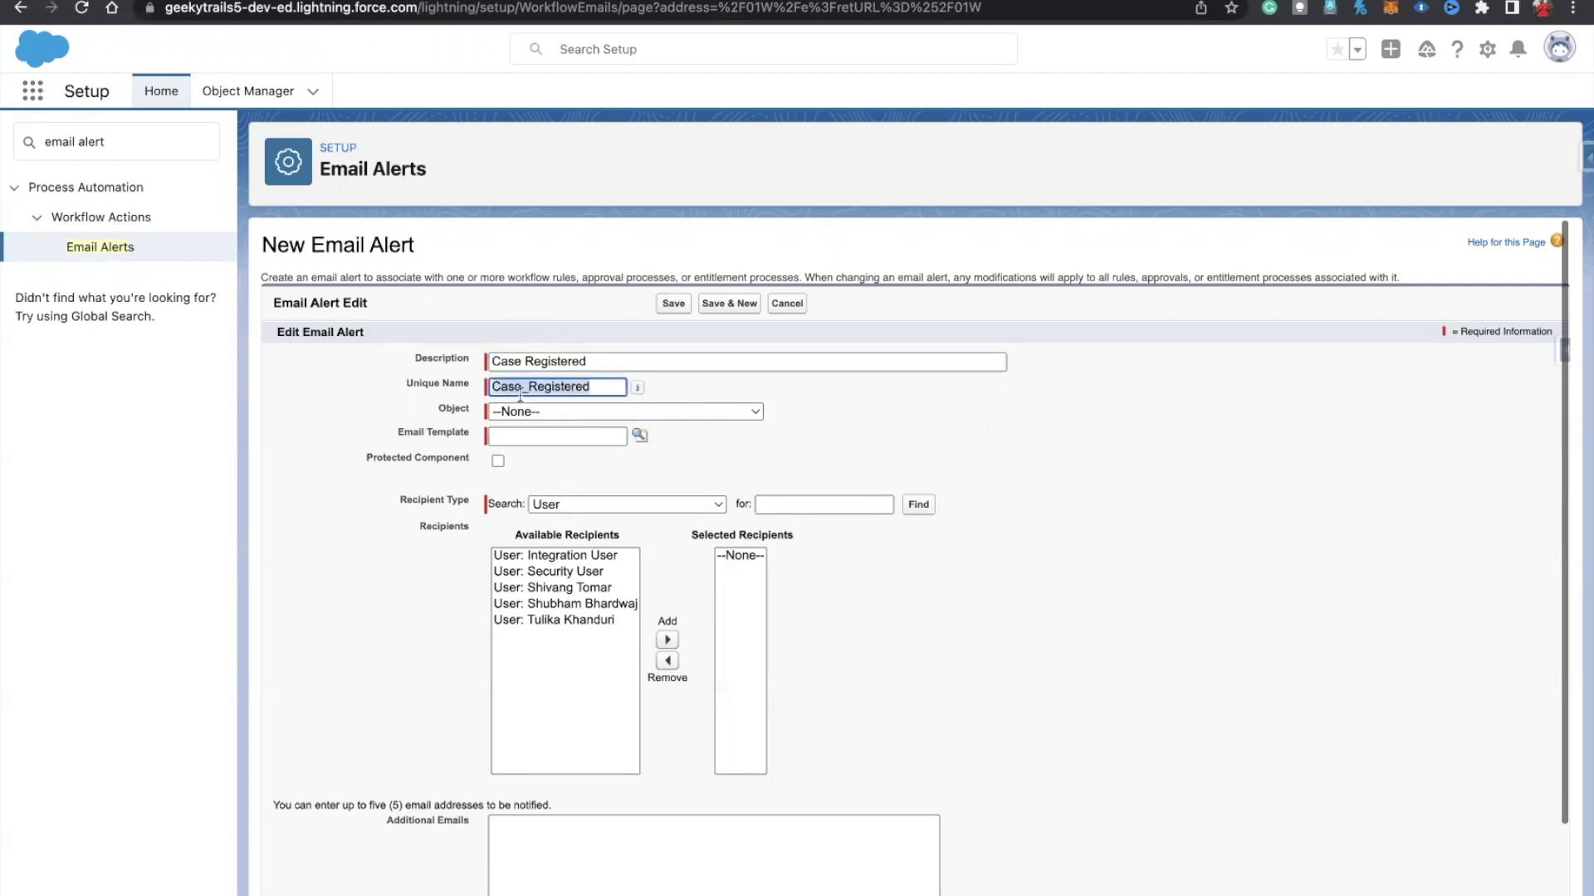
pyautogui.click(523, 408)
pyautogui.click(523, 410)
pyautogui.click(523, 410)
pyautogui.scroll(-1, 531, 744)
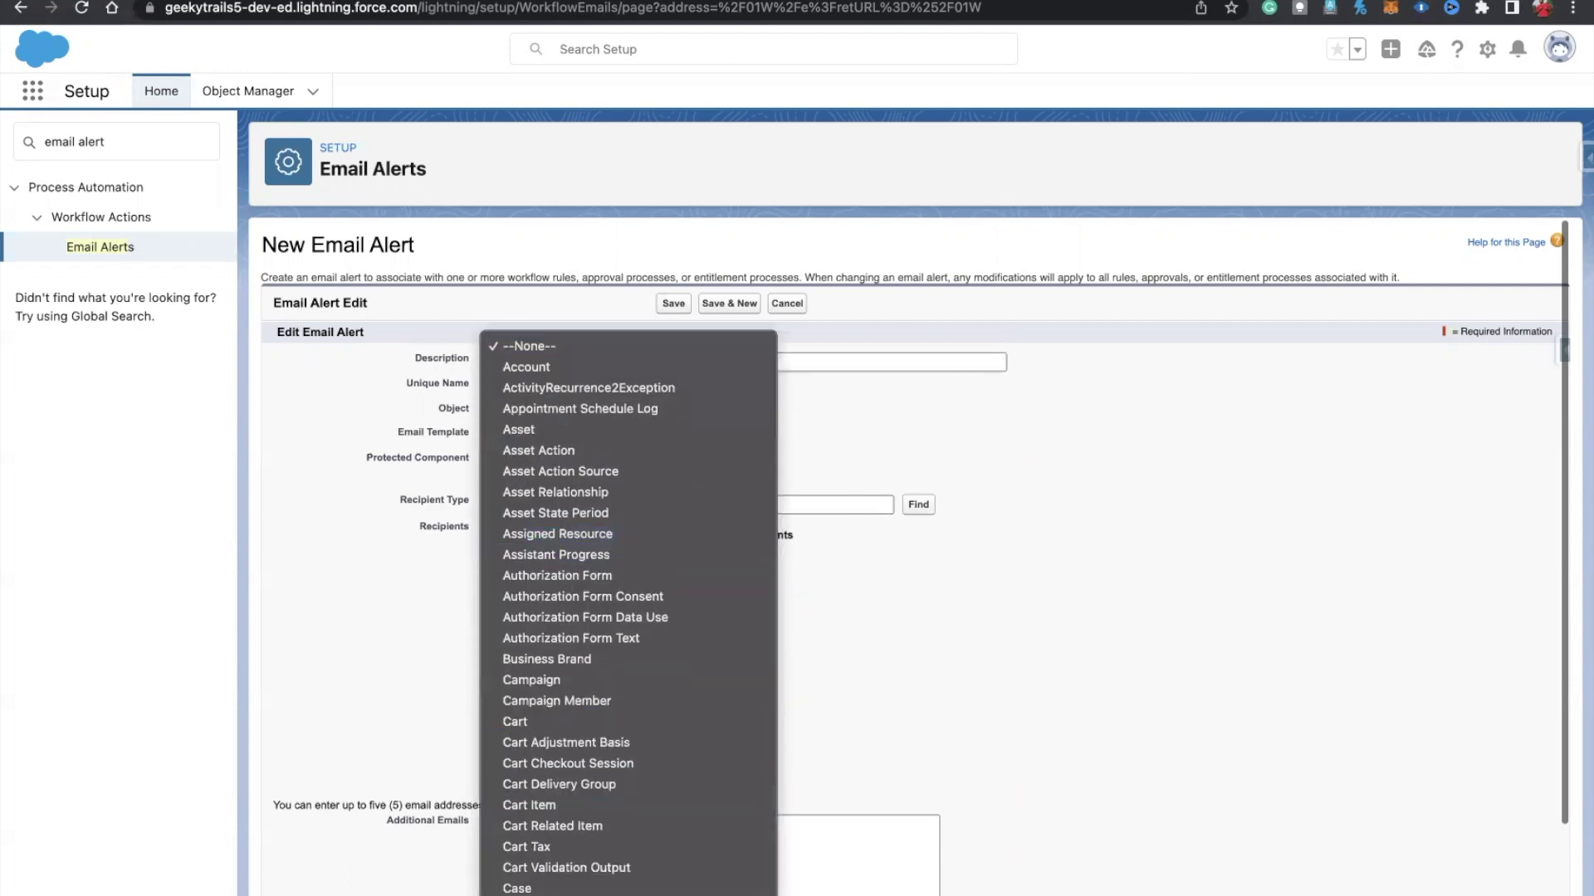
pyautogui.scroll(-3, 532, 830)
pyautogui.click(516, 784)
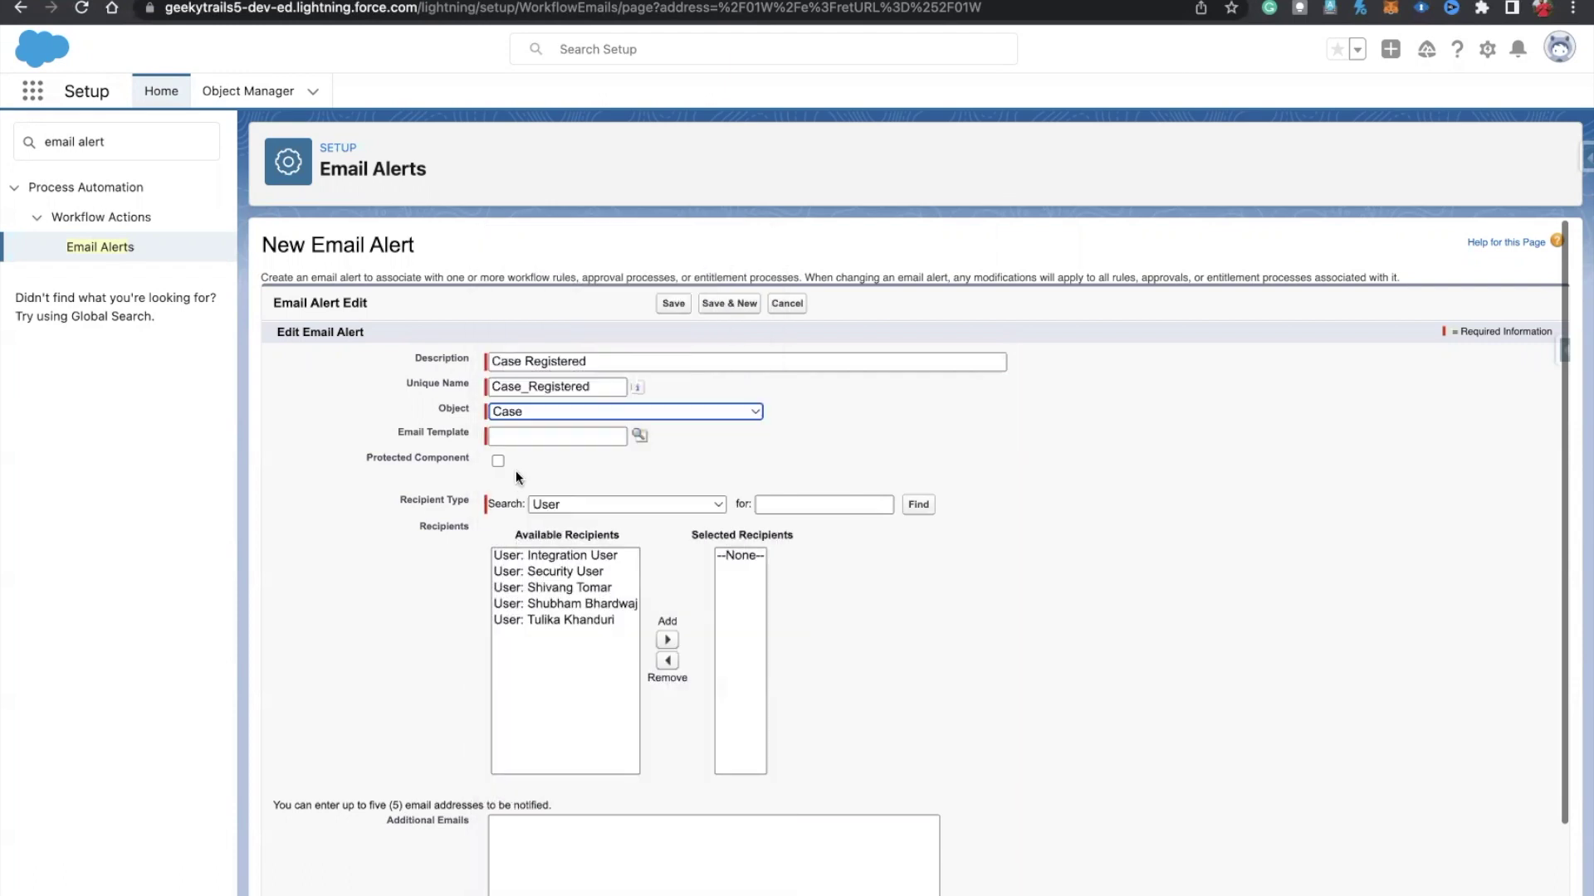
pyautogui.click(639, 437)
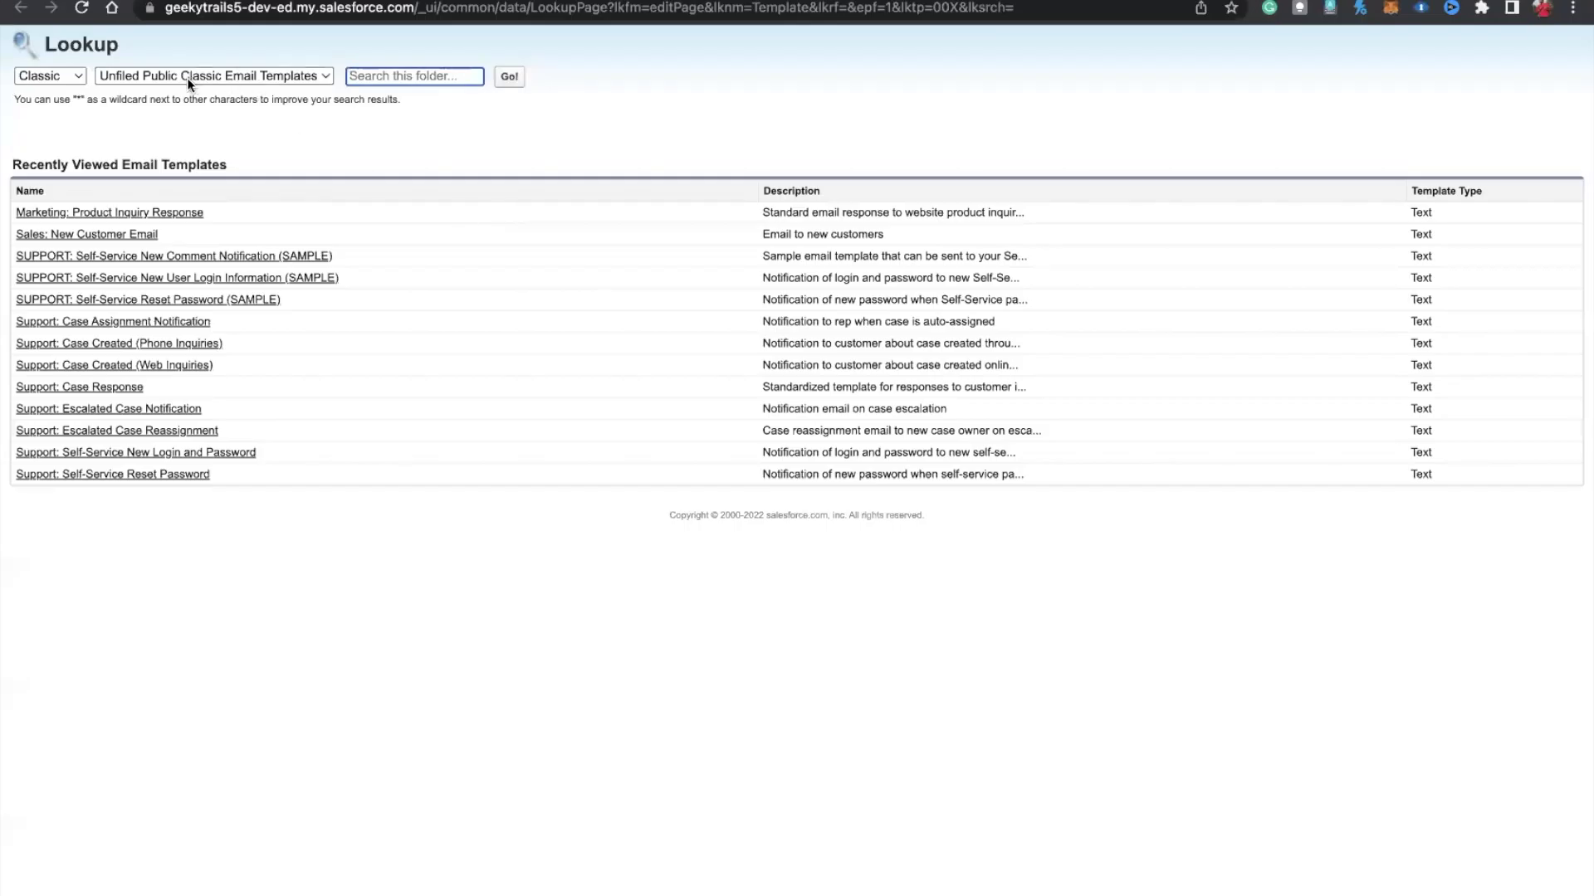
# Step: Select the Lightning template Task Follow Up for the alert
pyautogui.click(186, 77)
pyautogui.click(49, 78)
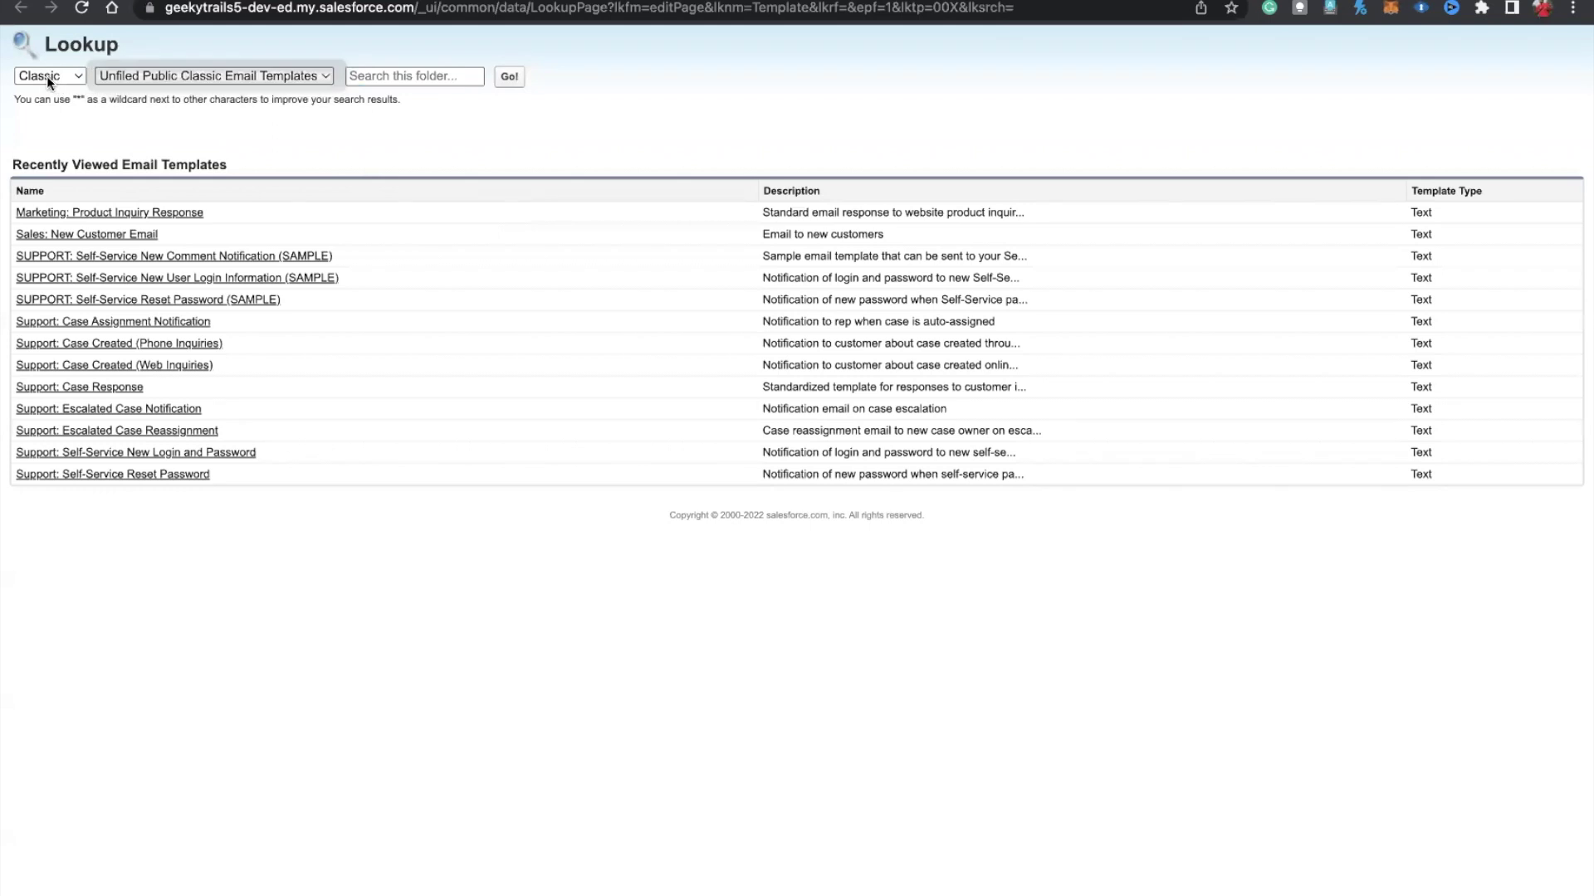
pyautogui.click(47, 76)
pyautogui.click(54, 96)
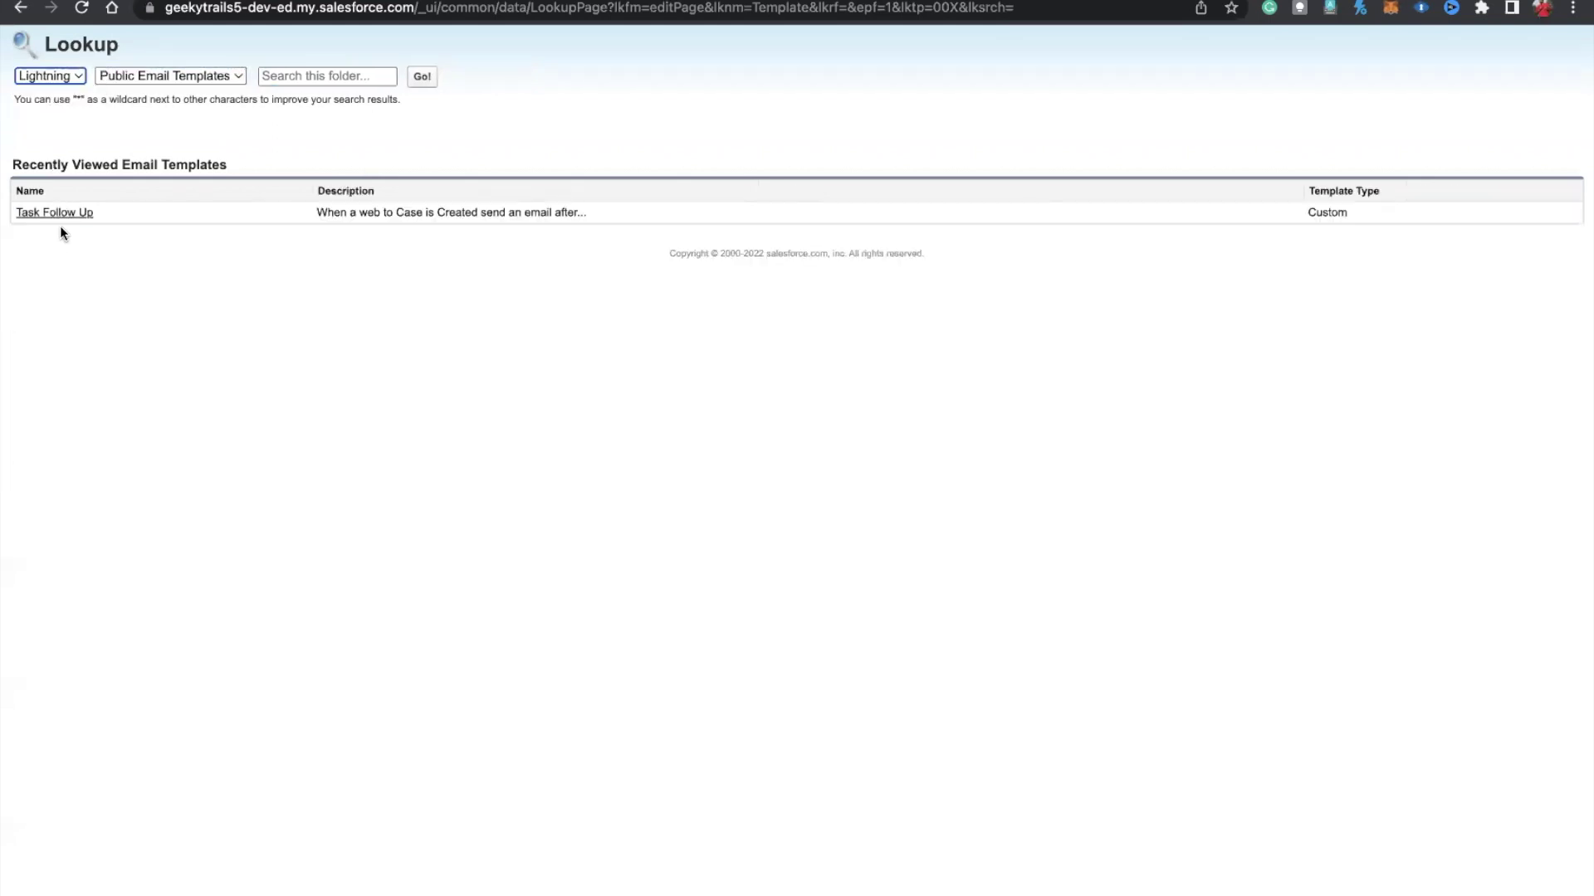
pyautogui.click(52, 214)
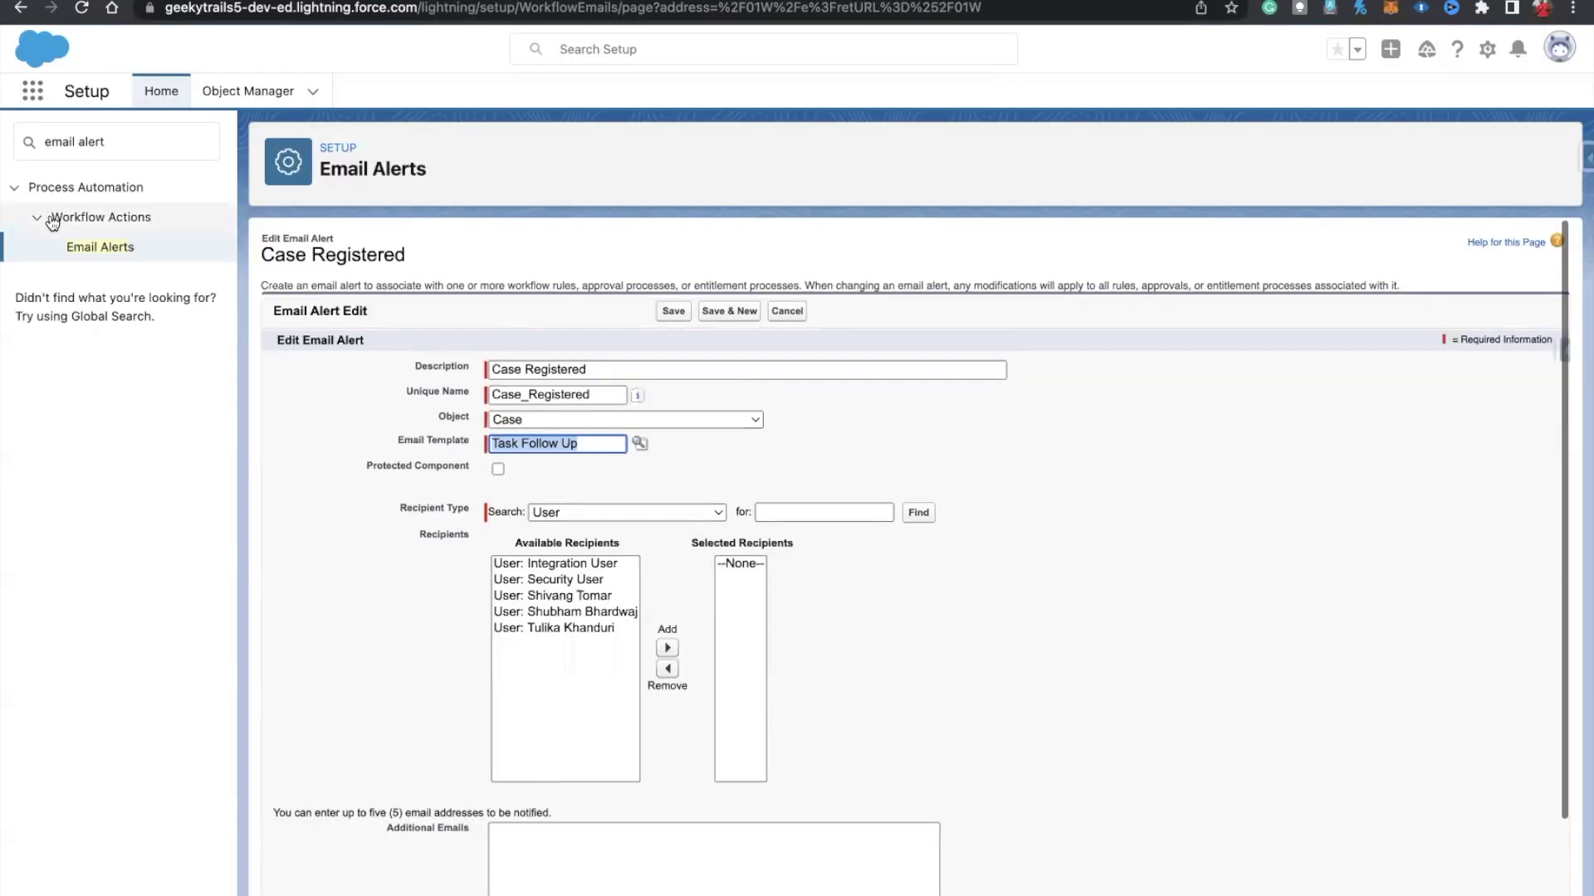
# Step: Add the Case's Web Email field as a recipient via Recipient Type Email Field
pyautogui.click(615, 502)
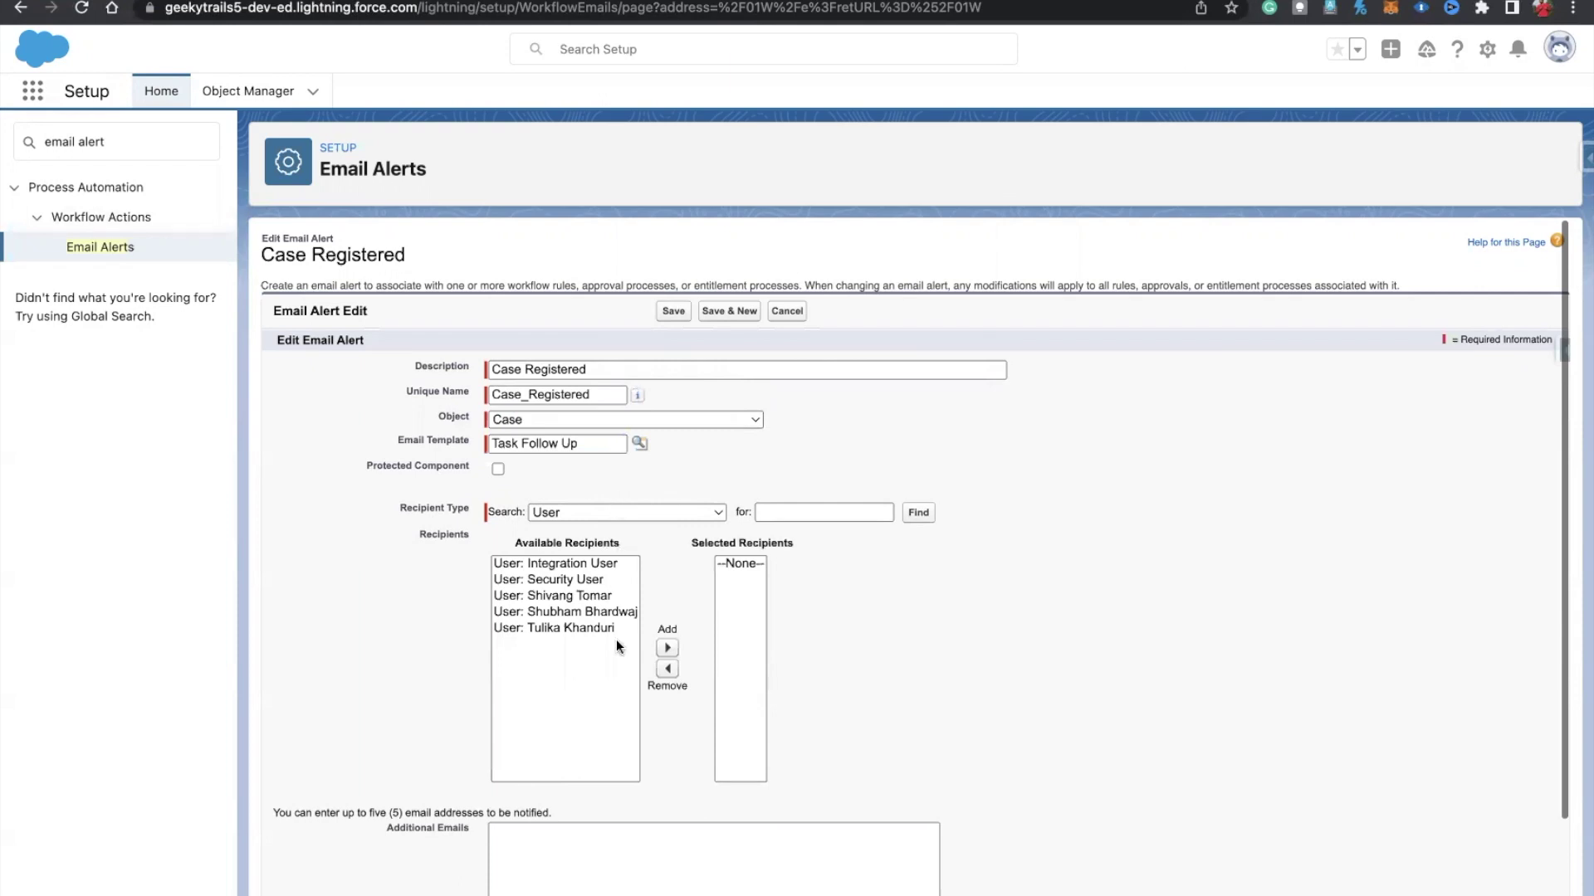
pyautogui.scroll(-3, 615, 643)
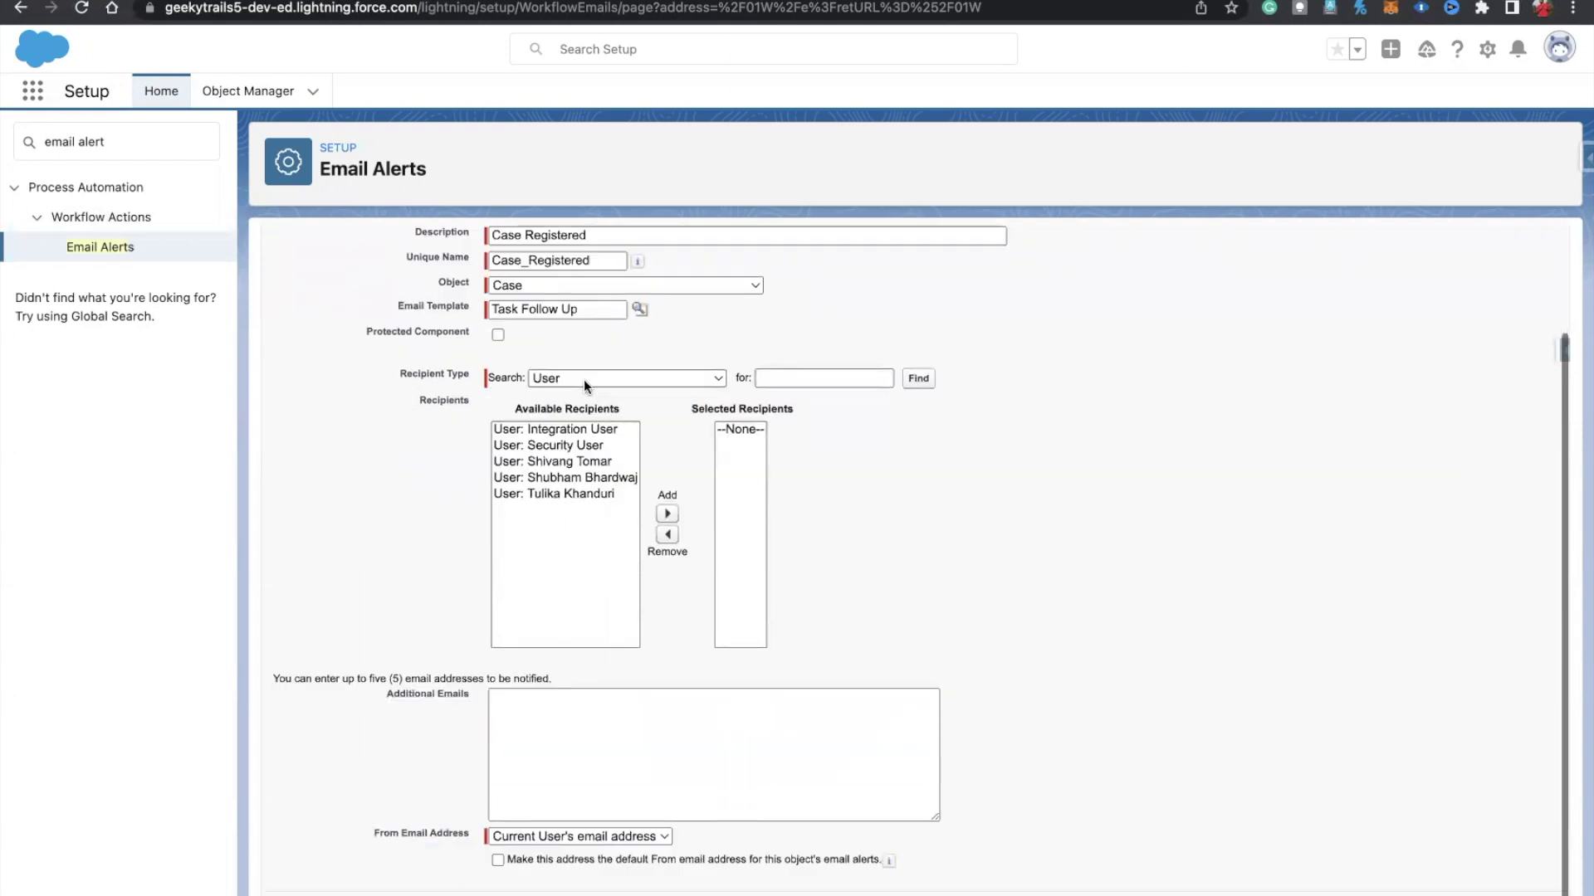
pyautogui.click(584, 379)
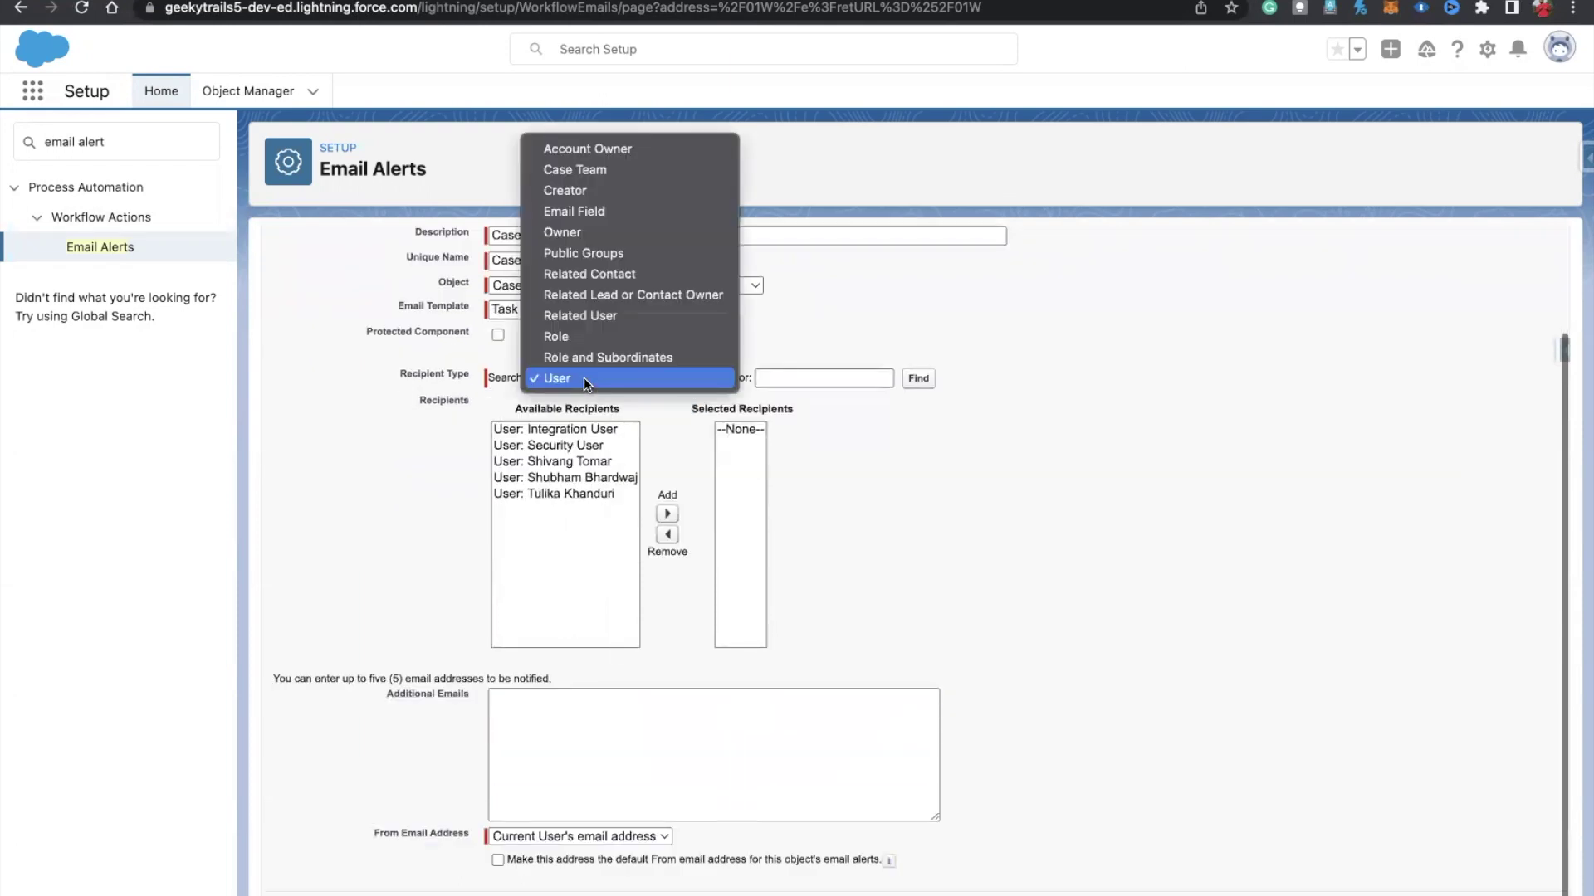
pyautogui.click(585, 216)
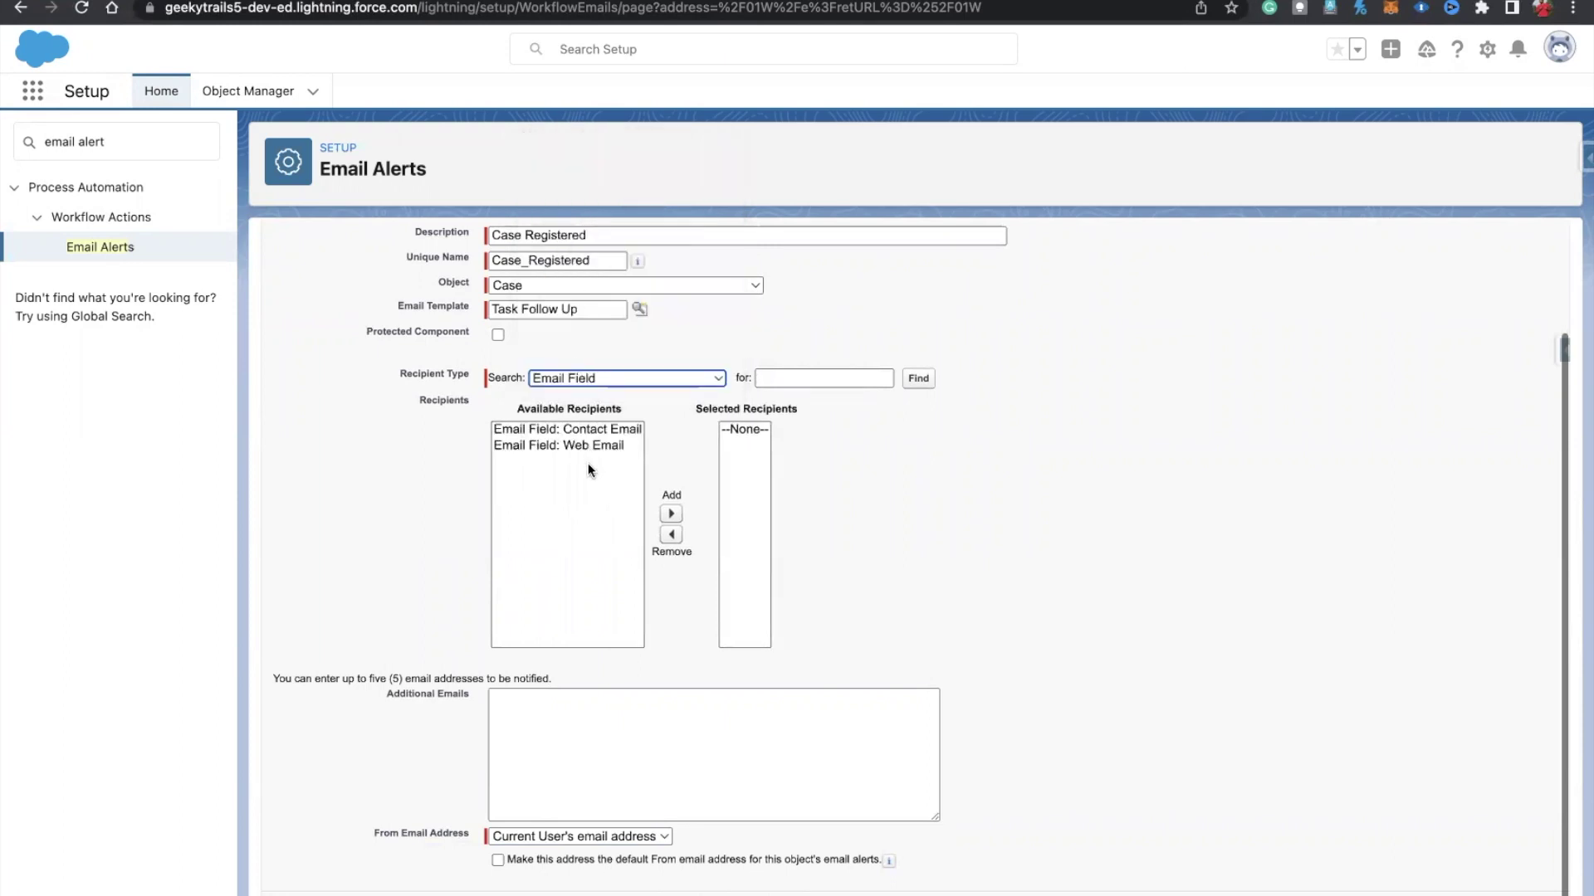
pyautogui.click(530, 446)
pyautogui.click(672, 514)
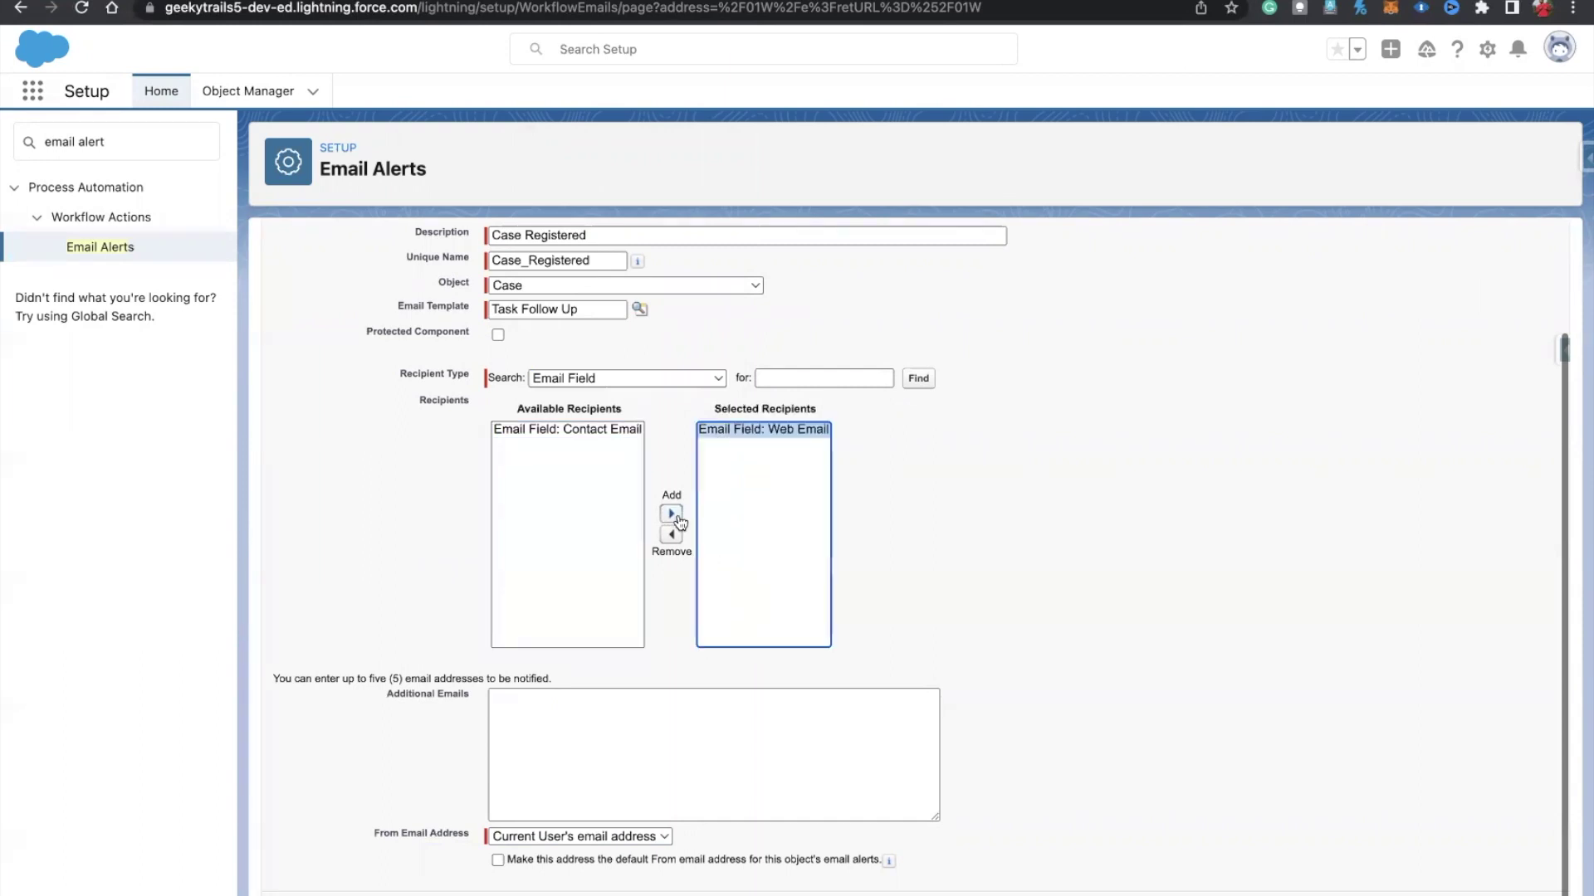
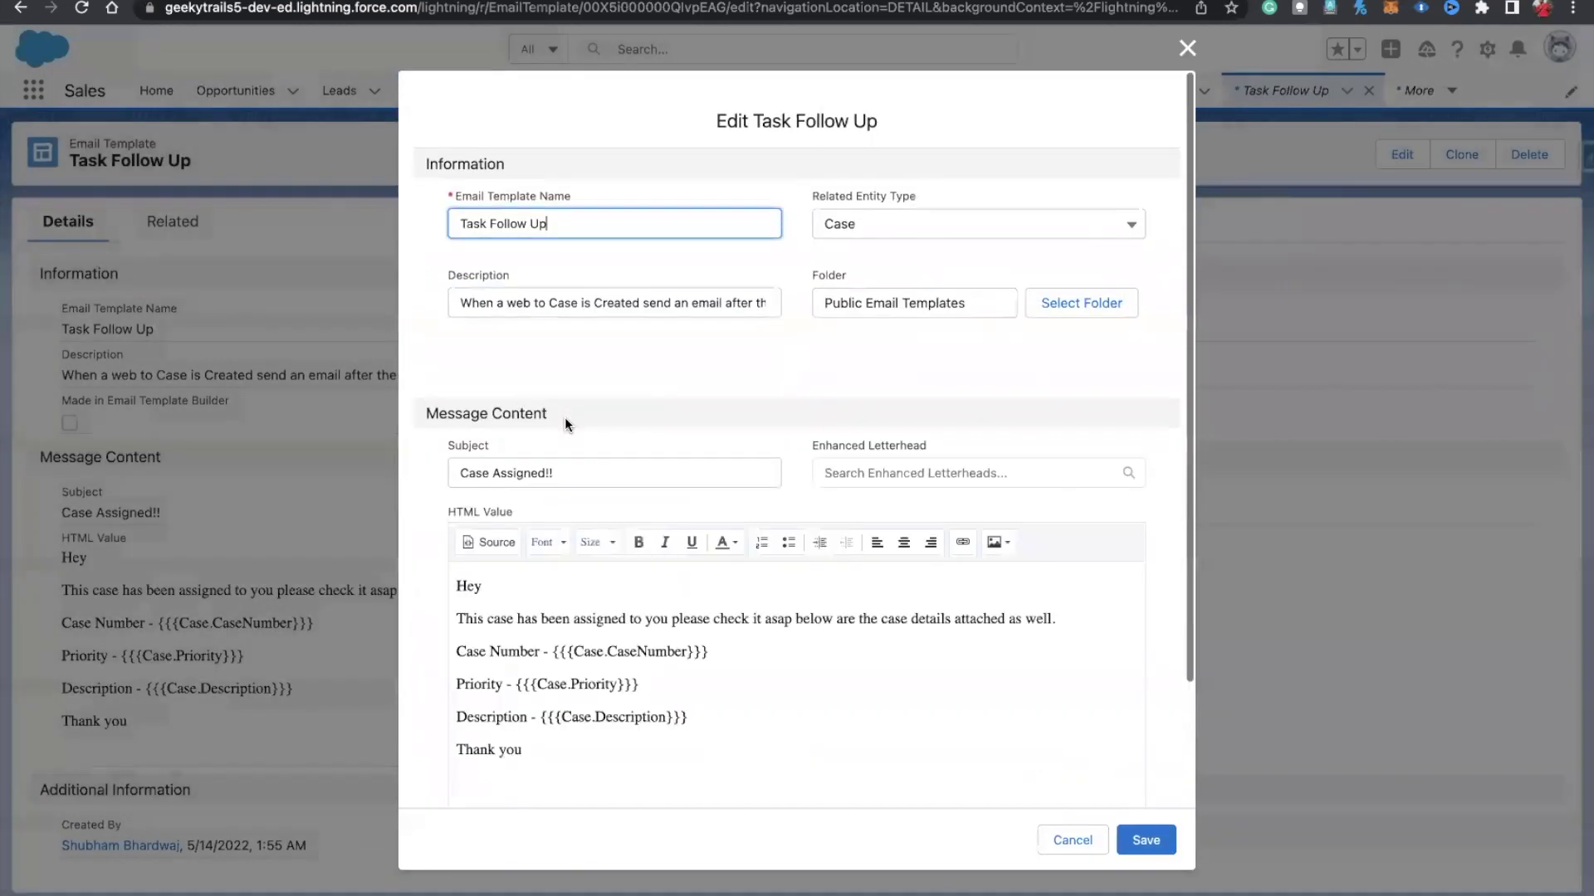
# Step: Insert the Case Name merge field ({{{Case.SuppliedName}}}) after 'Hey' in the email greeting
pyautogui.click(496, 589)
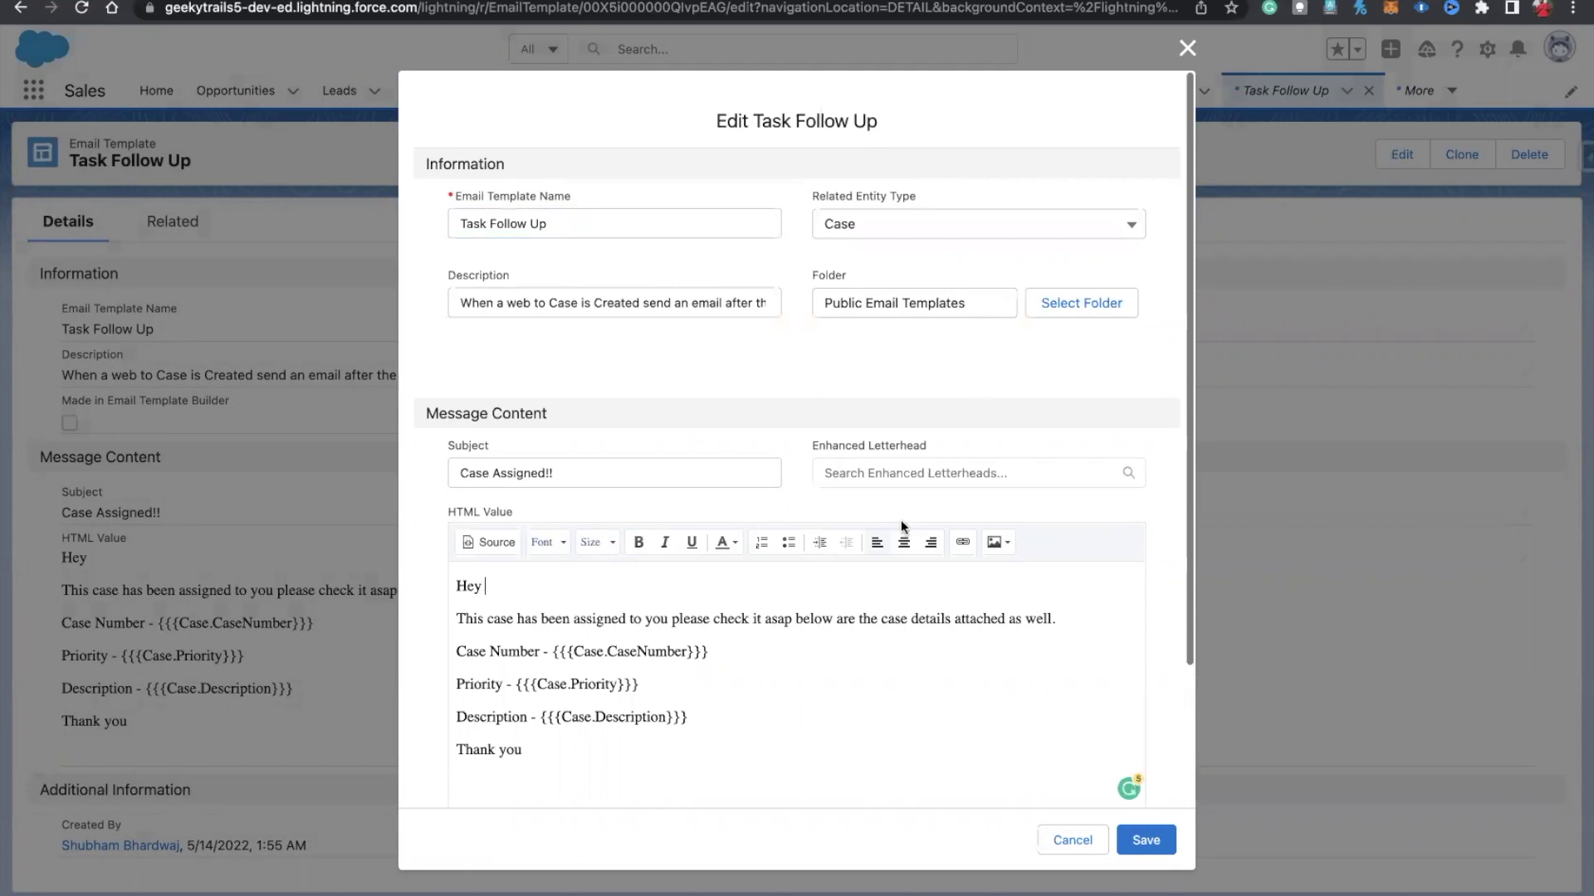
pyautogui.scroll(-3, 1104, 697)
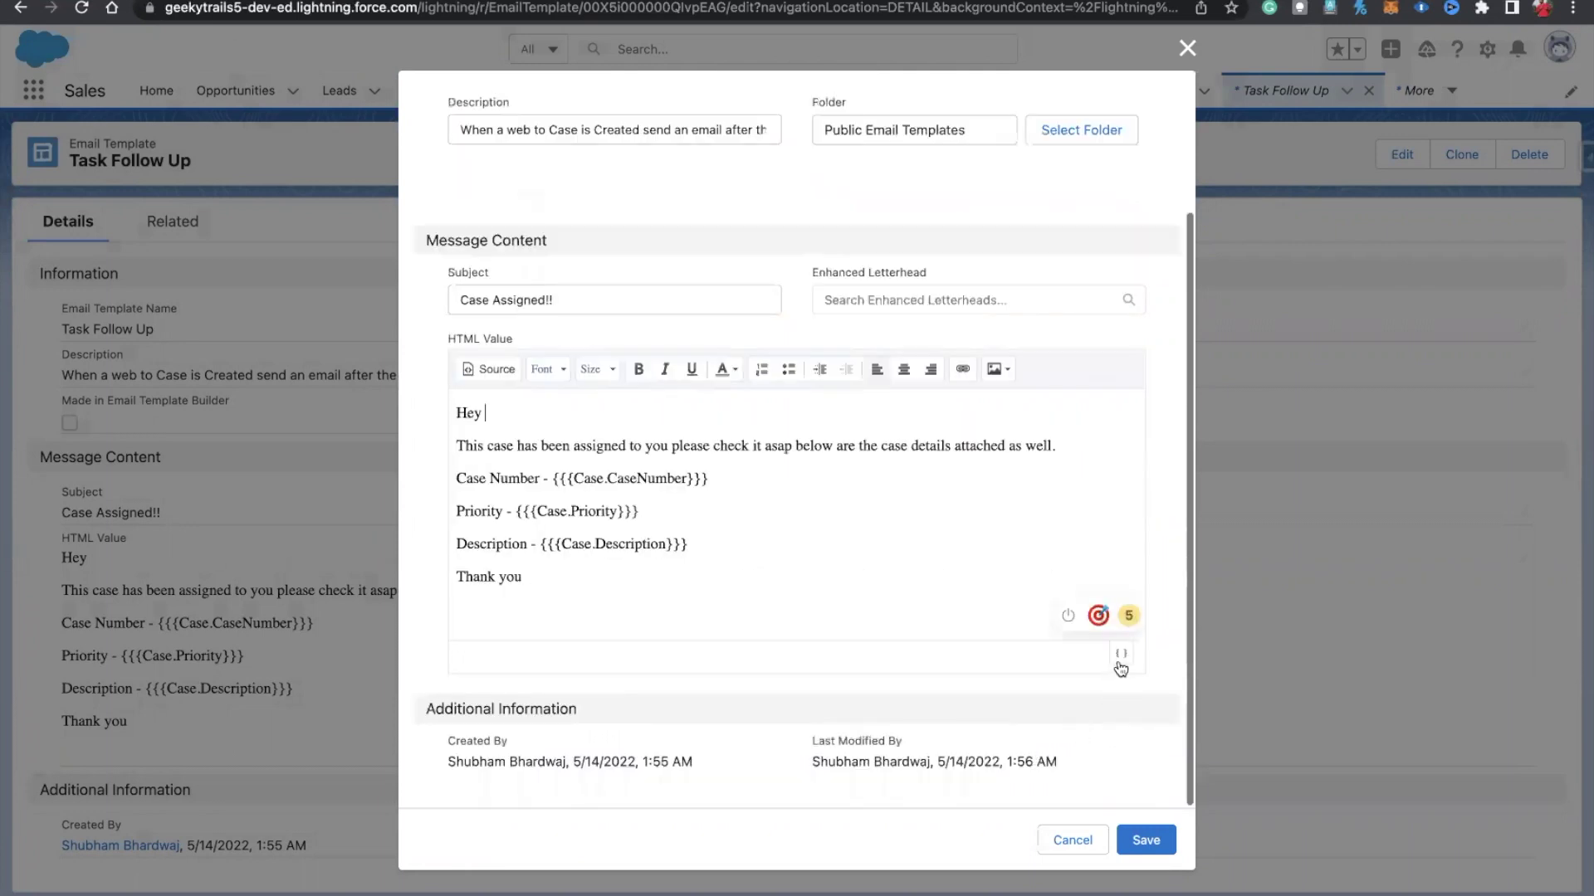
pyautogui.click(1119, 660)
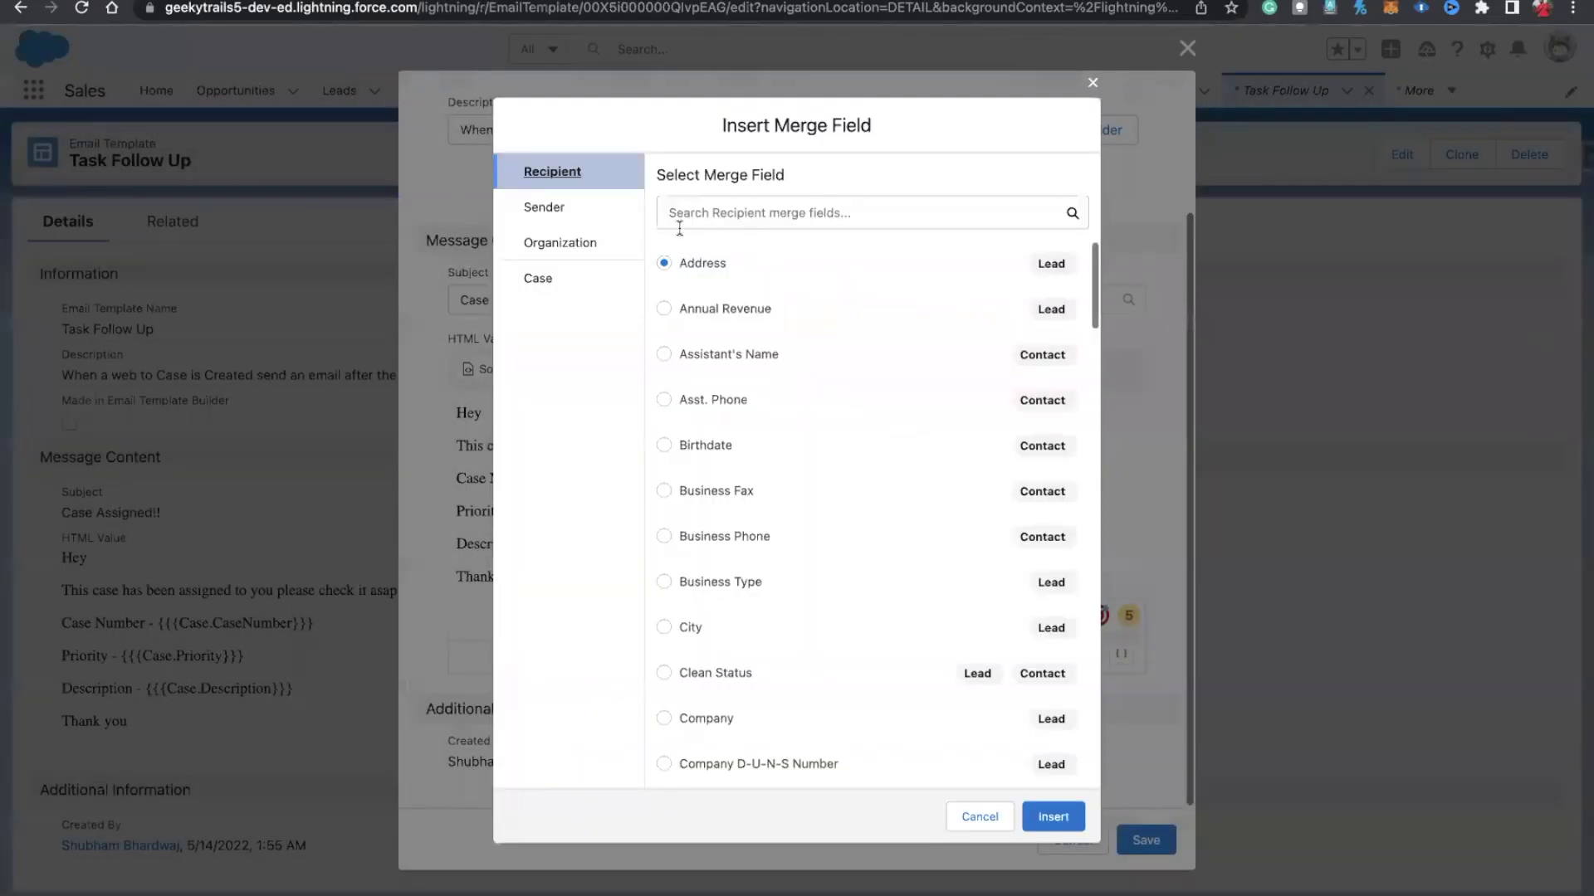
pyautogui.click(585, 278)
pyautogui.click(694, 217)
pyautogui.write('name')
pyautogui.click(665, 262)
pyautogui.click(1039, 815)
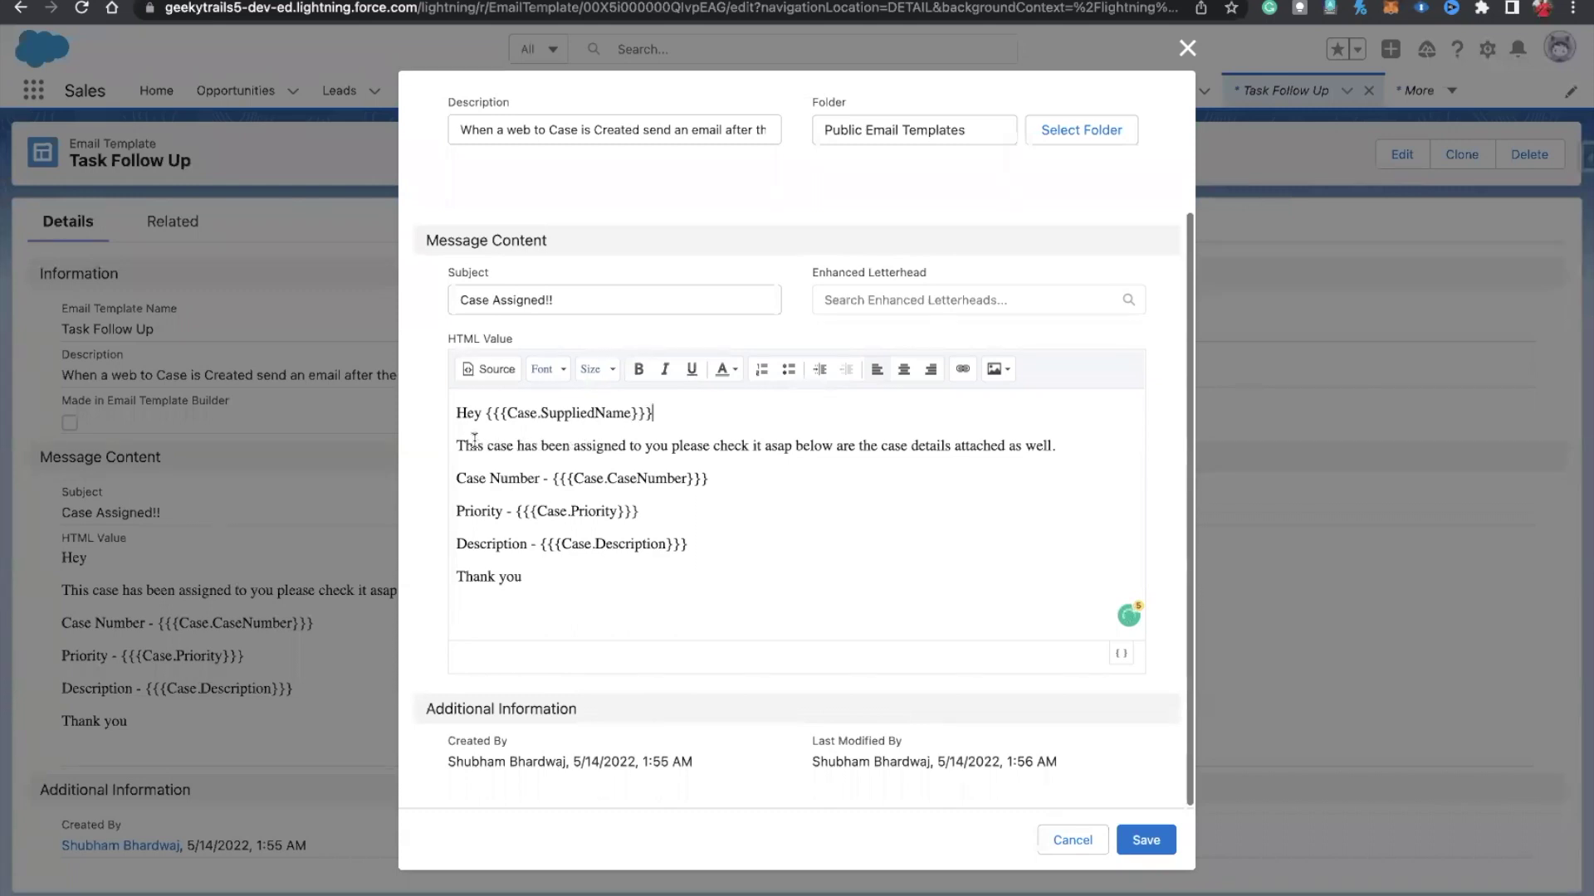
# Step: Replace the case-assigned sentence with a thank-you saying the case is registered and Sales will connect
pyautogui.moveTo(456, 445); pyautogui.dragTo(1059, 449)
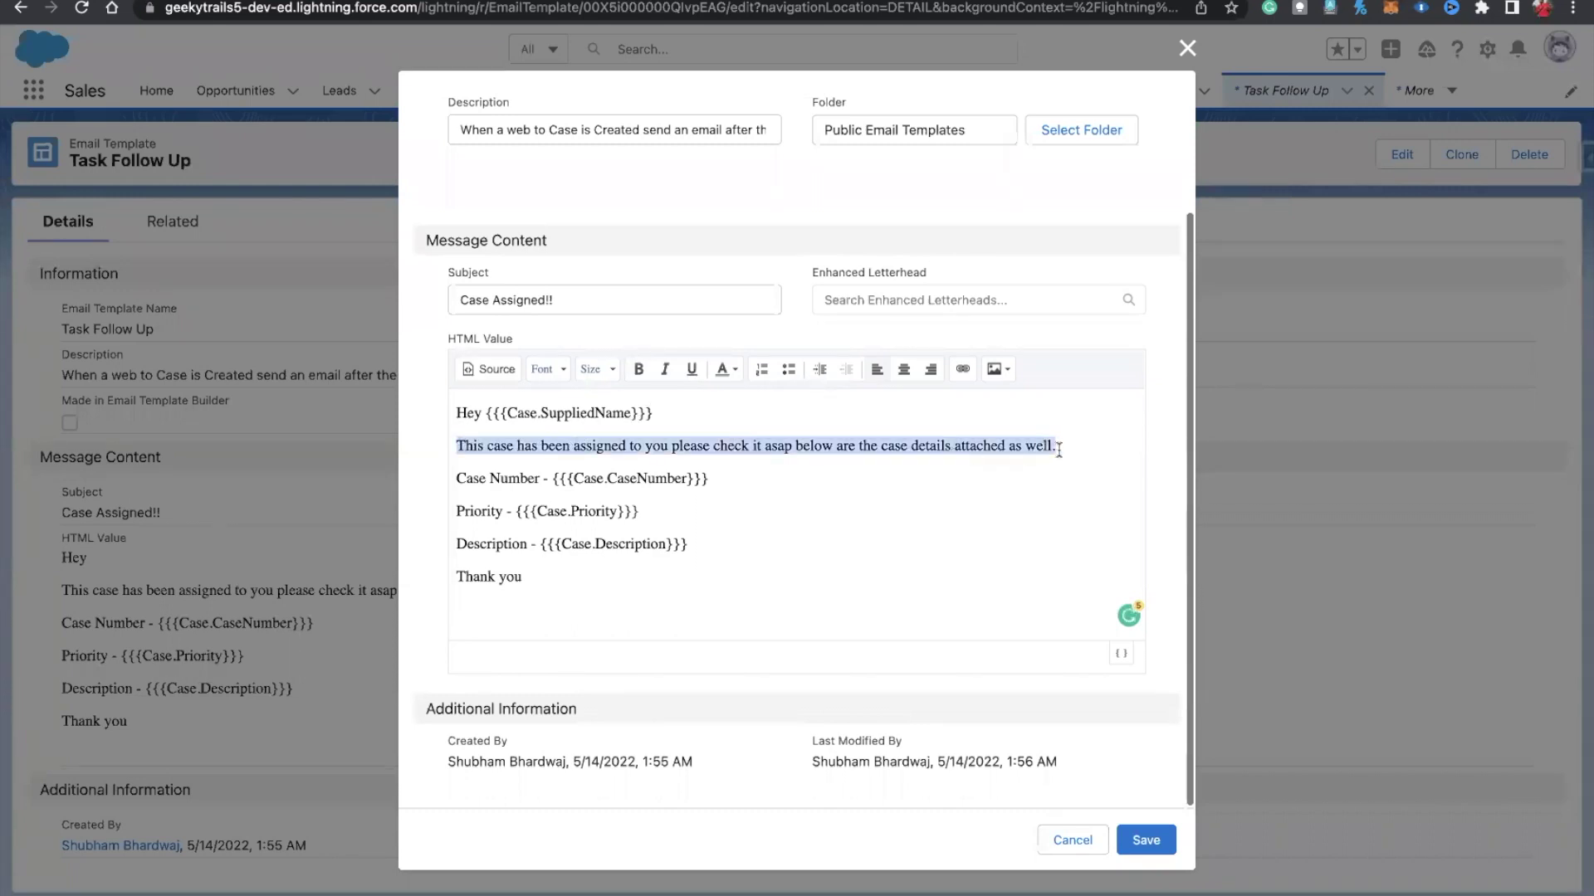
pyautogui.press('BackSpace')
pyautogui.write('TYou')
pyautogui.press('BackSpace')
pyautogui.press('BackSpace')
pyautogui.press('BackSpace')
pyautogui.write('Thank you for reaching out to us')
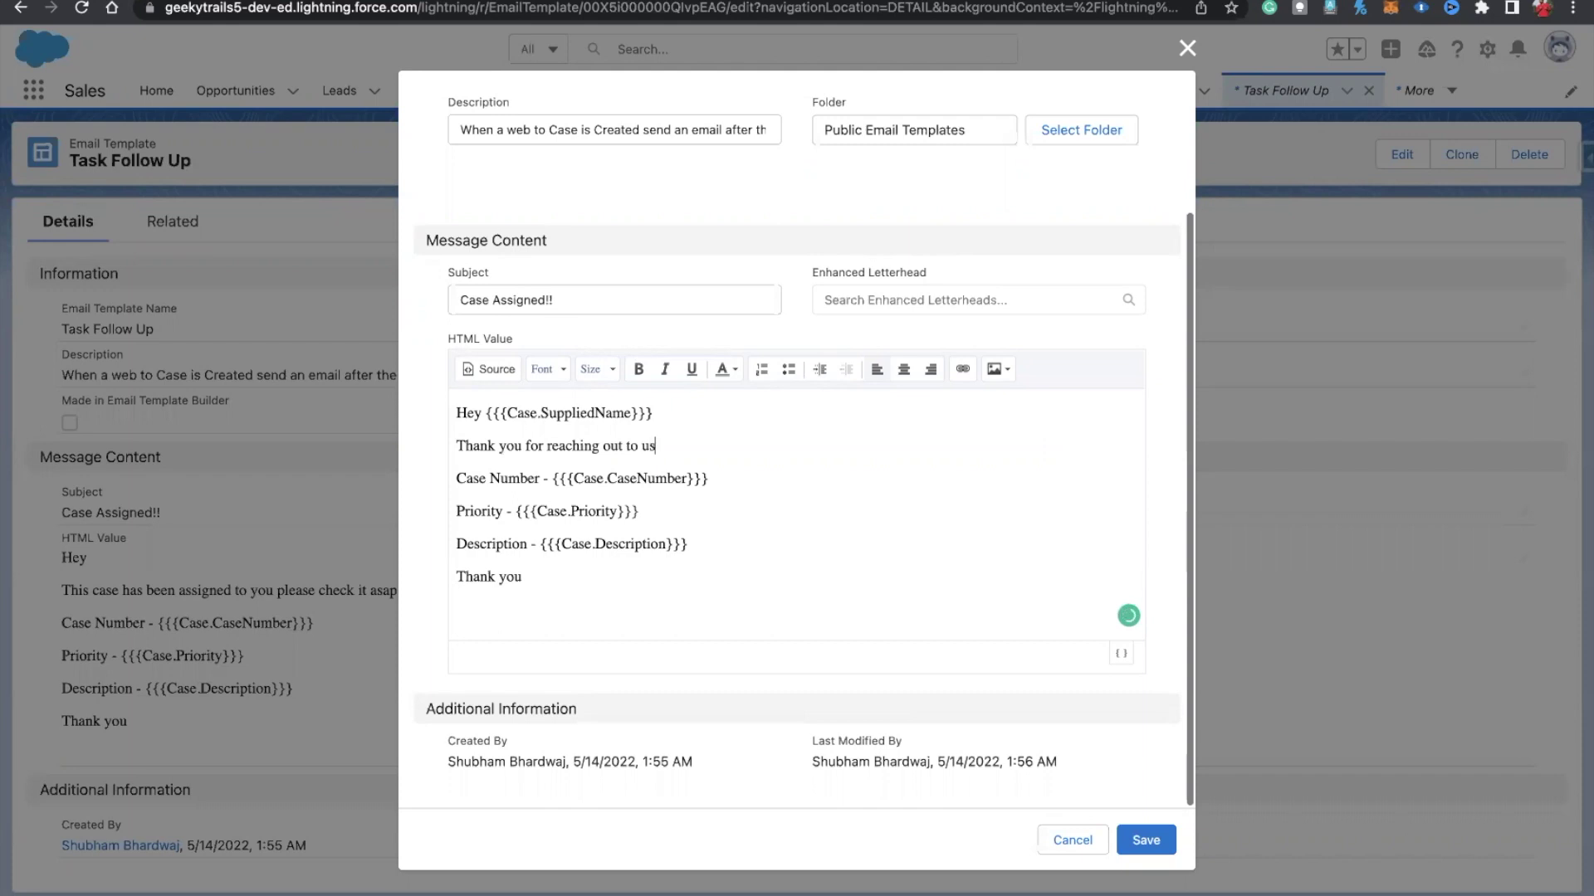
pyautogui.write(' we are happy tohelp')
pyautogui.press('BackSpace')
pyautogui.press('BackSpace')
pyautogui.press('BackSpace')
pyautogui.write('help you and your ')
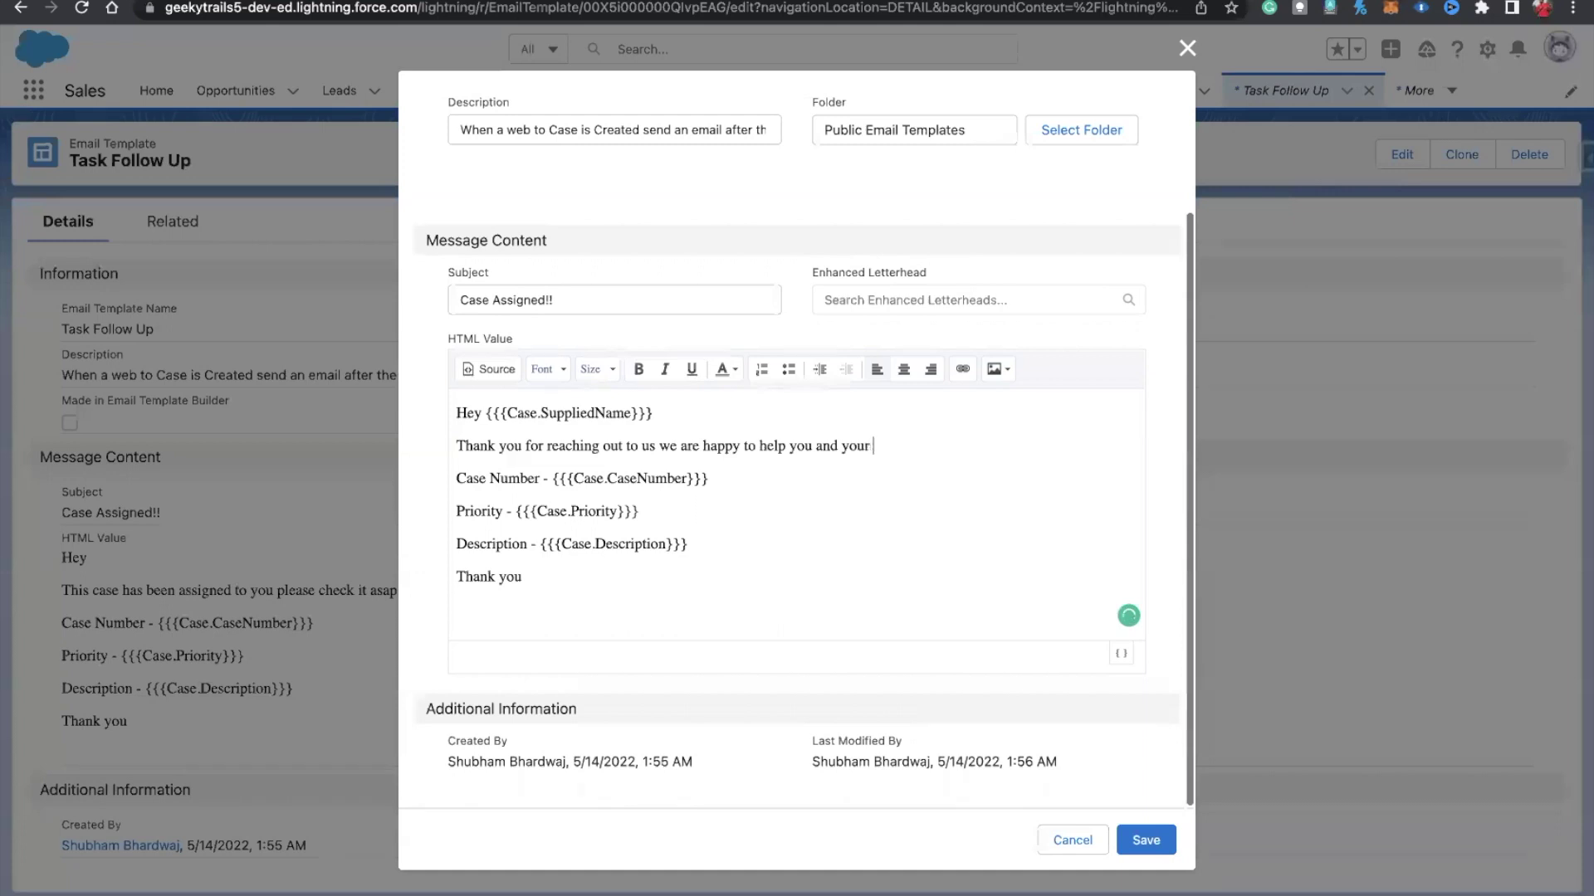
pyautogui.write('case is res')
pyautogui.write('istered with us ')
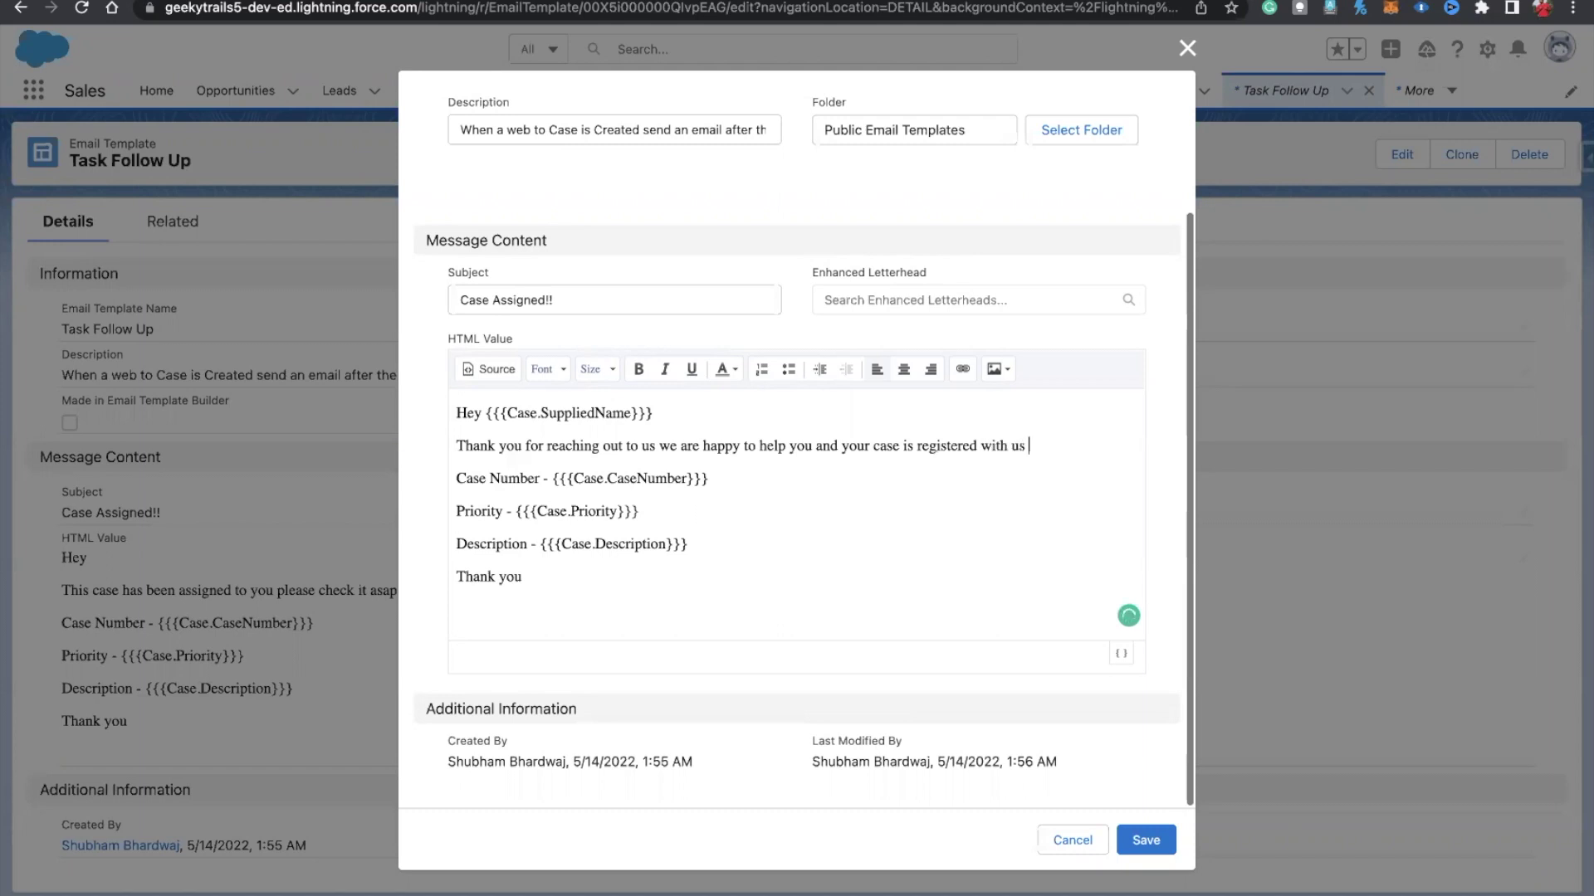
pyautogui.write('one of the')
pyautogui.write('Sales Team me')
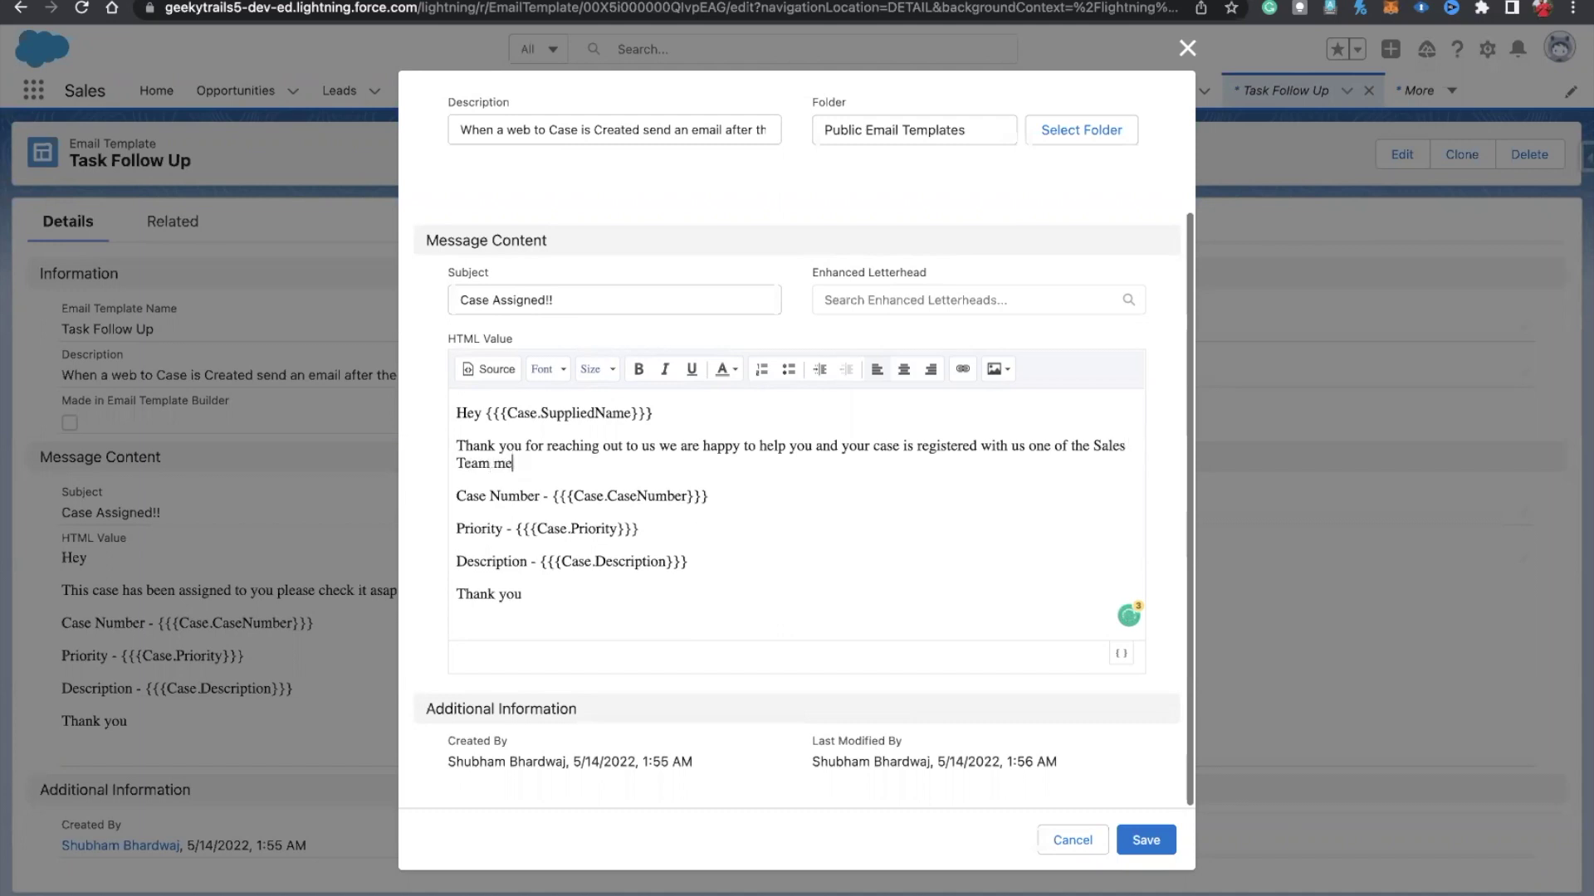
pyautogui.write('mber will connect with you asap')
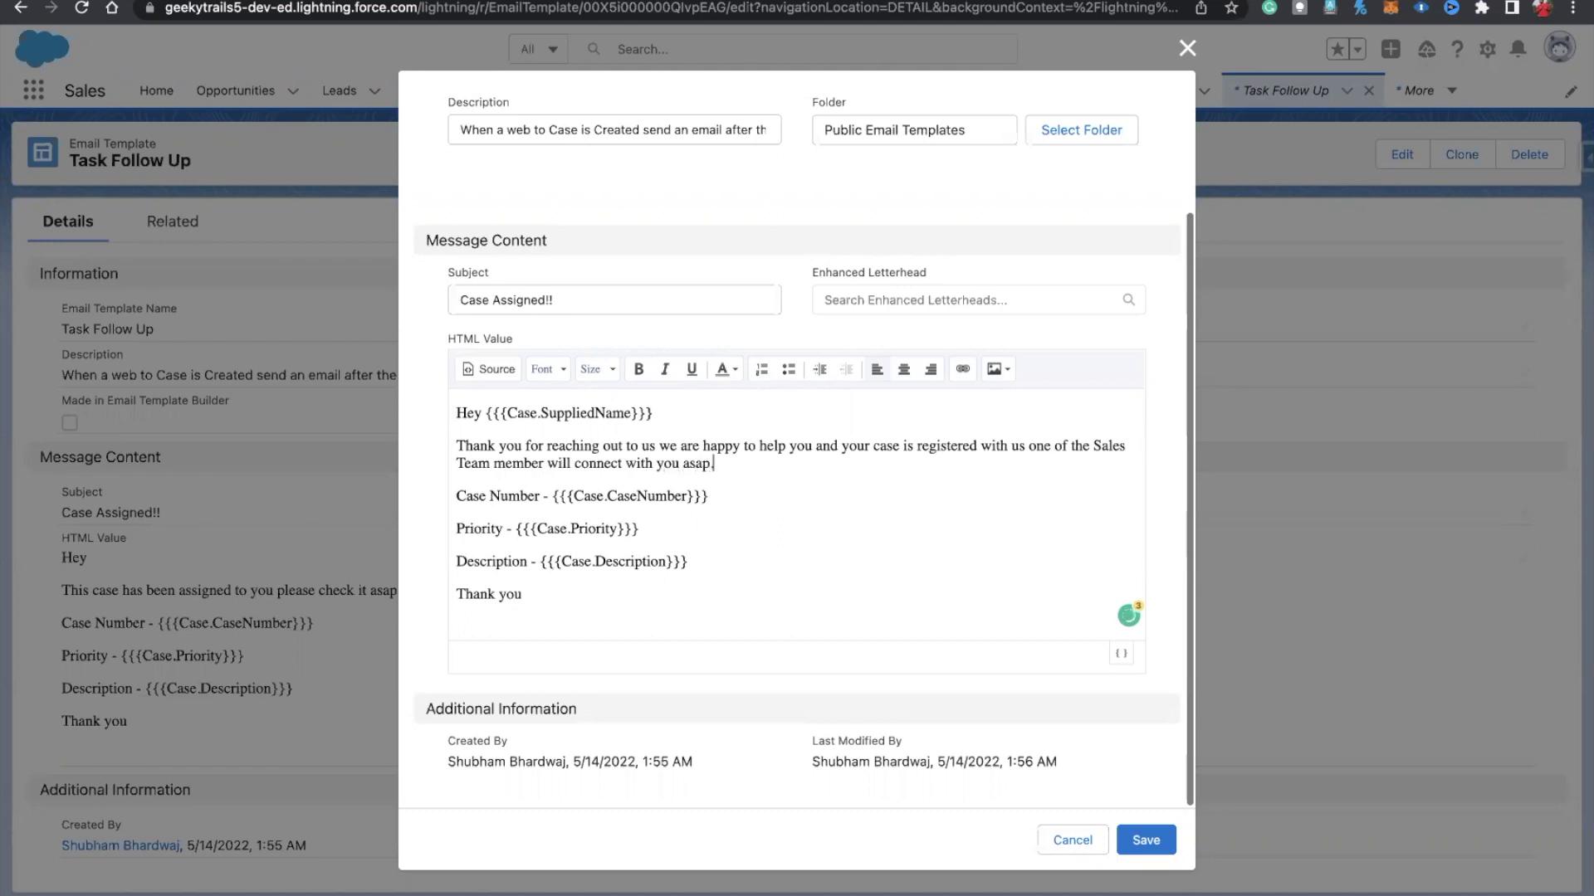
pyautogui.write('.')
# Step: Add a 'Please find the below case details' line and correct 'member' to 'members'
pyautogui.press('Return')
pyautogui.write('P')
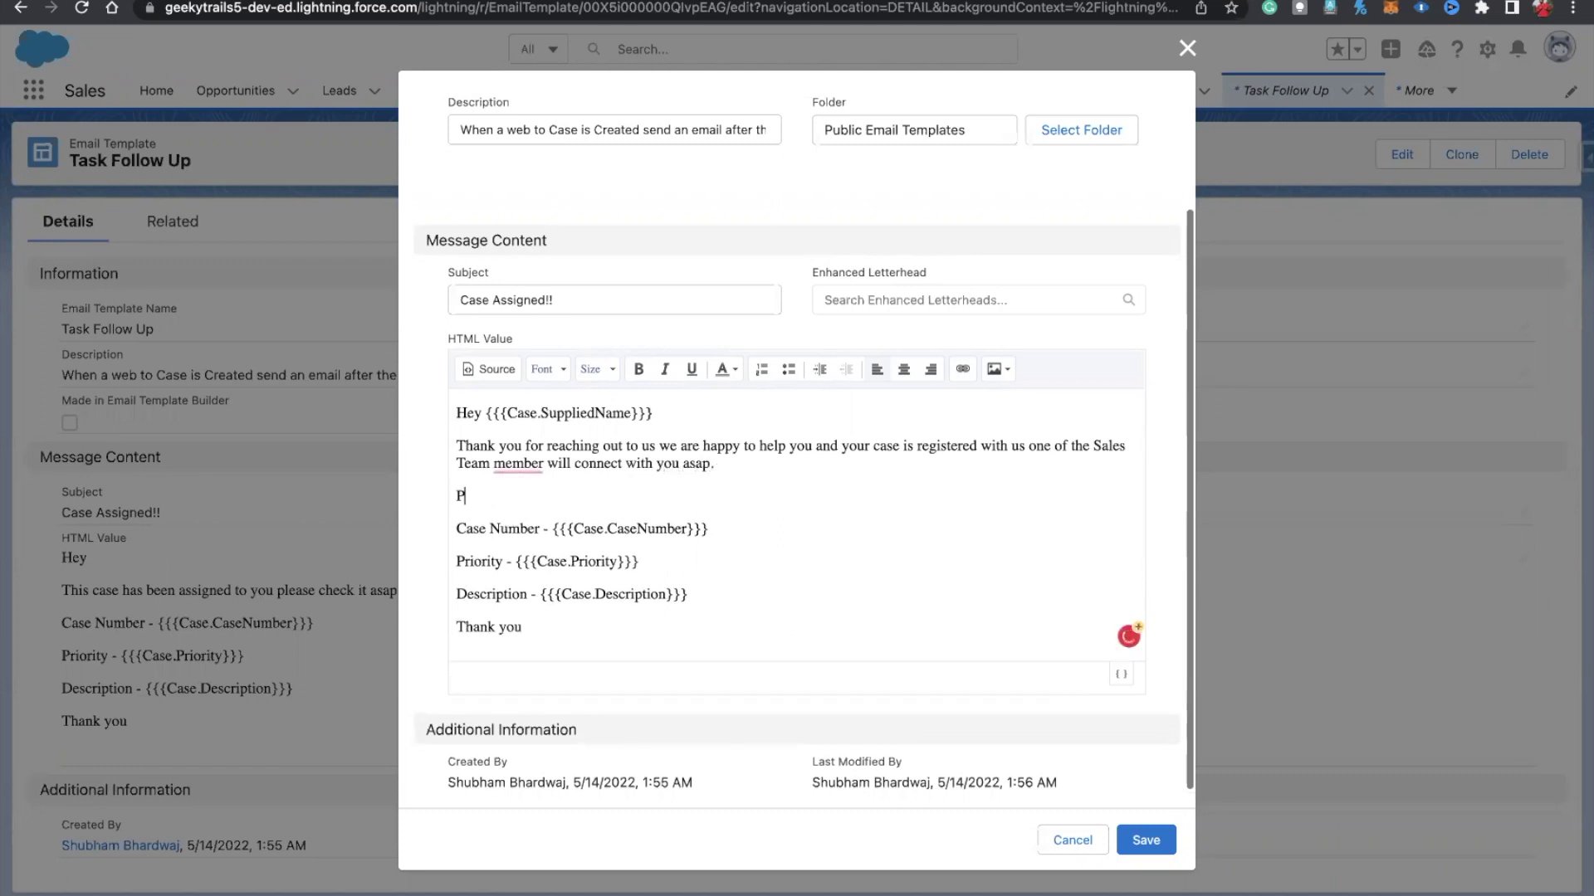
pyautogui.write('lease find the below case deta')
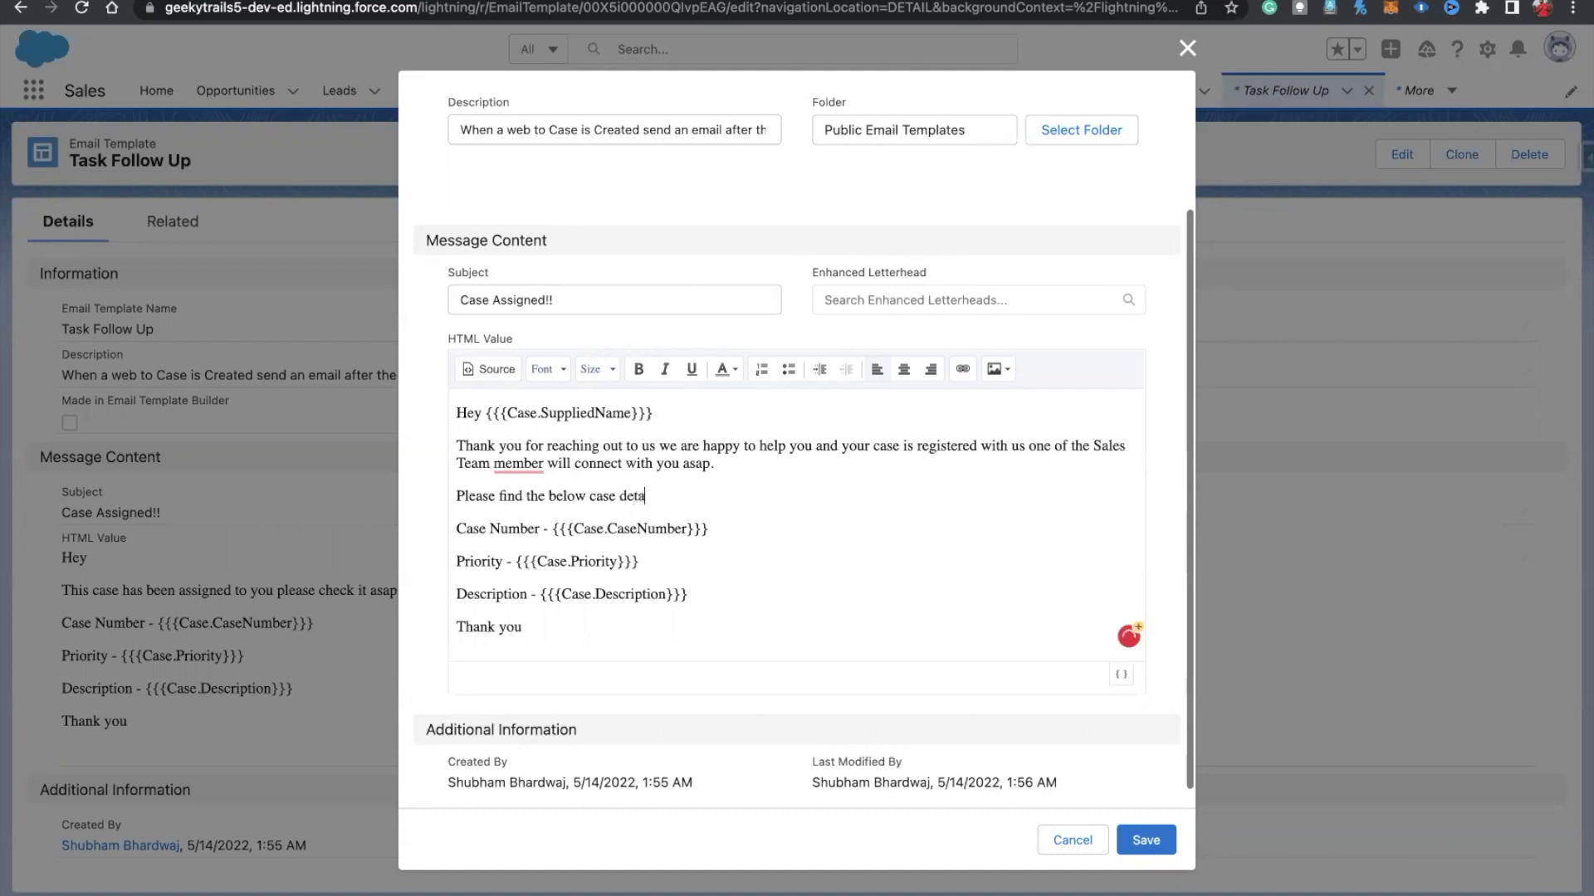
pyautogui.write('islils -')
pyautogui.moveTo(518, 467)
pyautogui.click(531, 516)
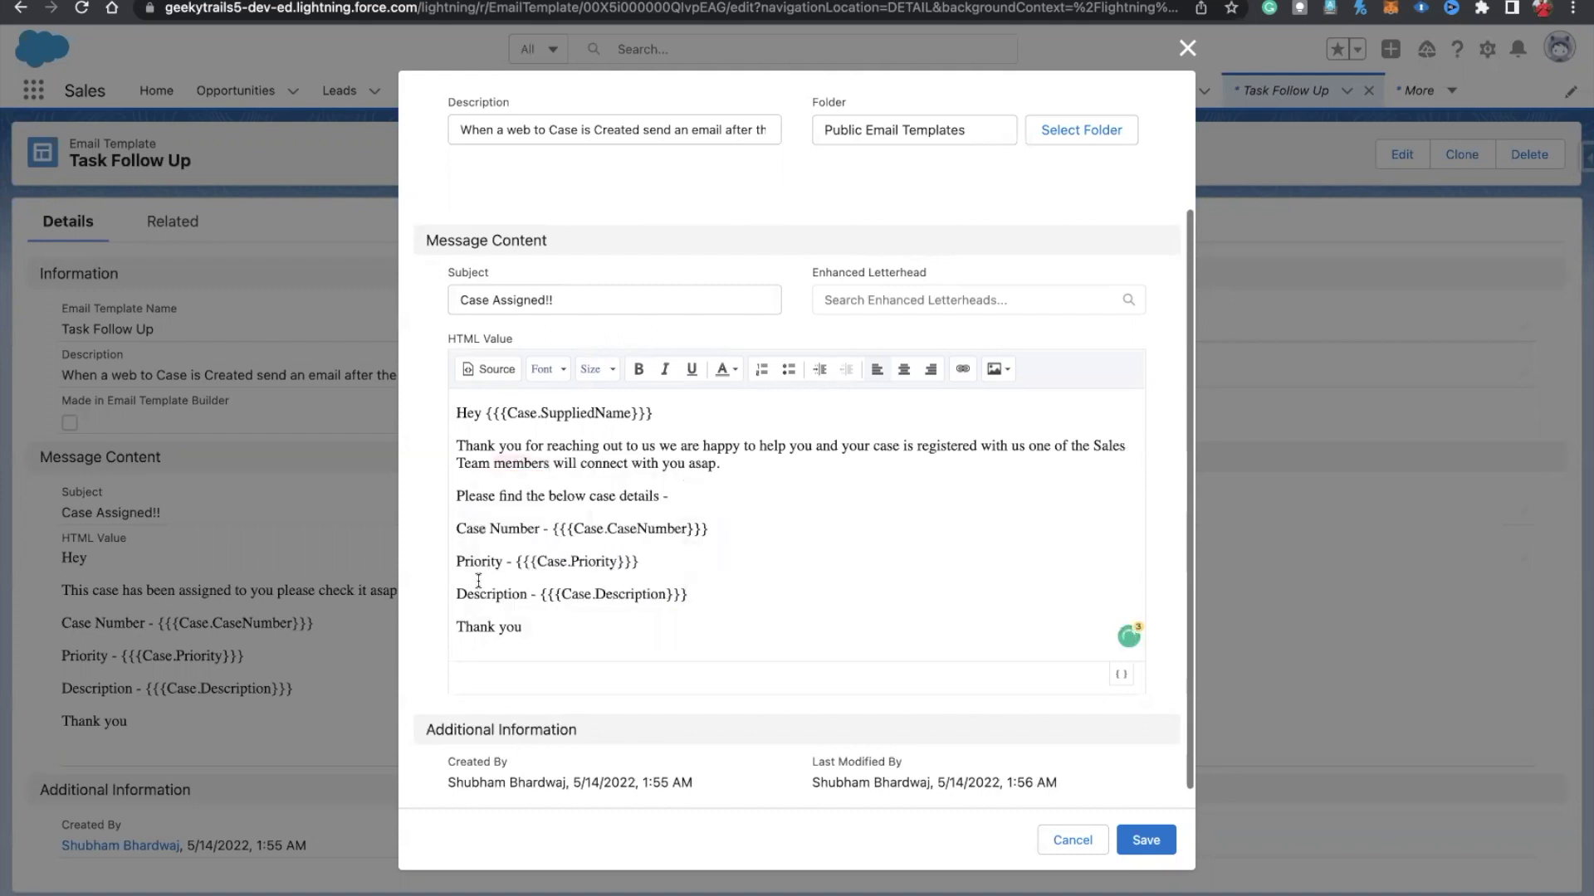
# Step: Delete the Priority line and add a 'Team Geeky Trails' sign-off below Thank you
pyautogui.moveTo(455, 562); pyautogui.dragTo(697, 562)
pyautogui.press('BackSpace')
pyautogui.press('BackSpace')
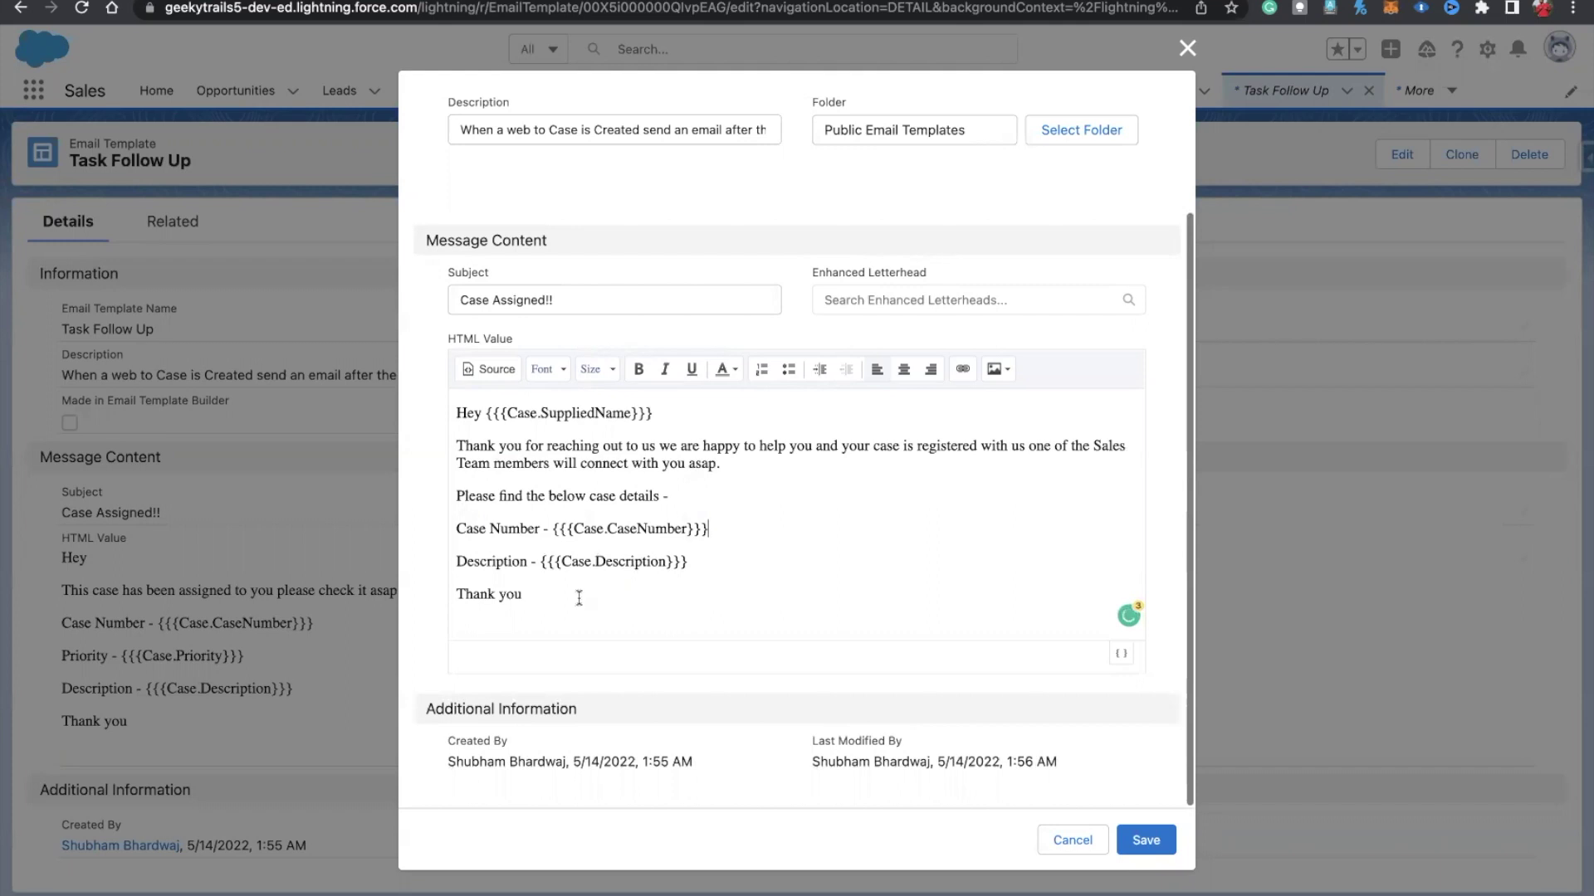
pyautogui.press('Return')
pyautogui.write('Team Ge')
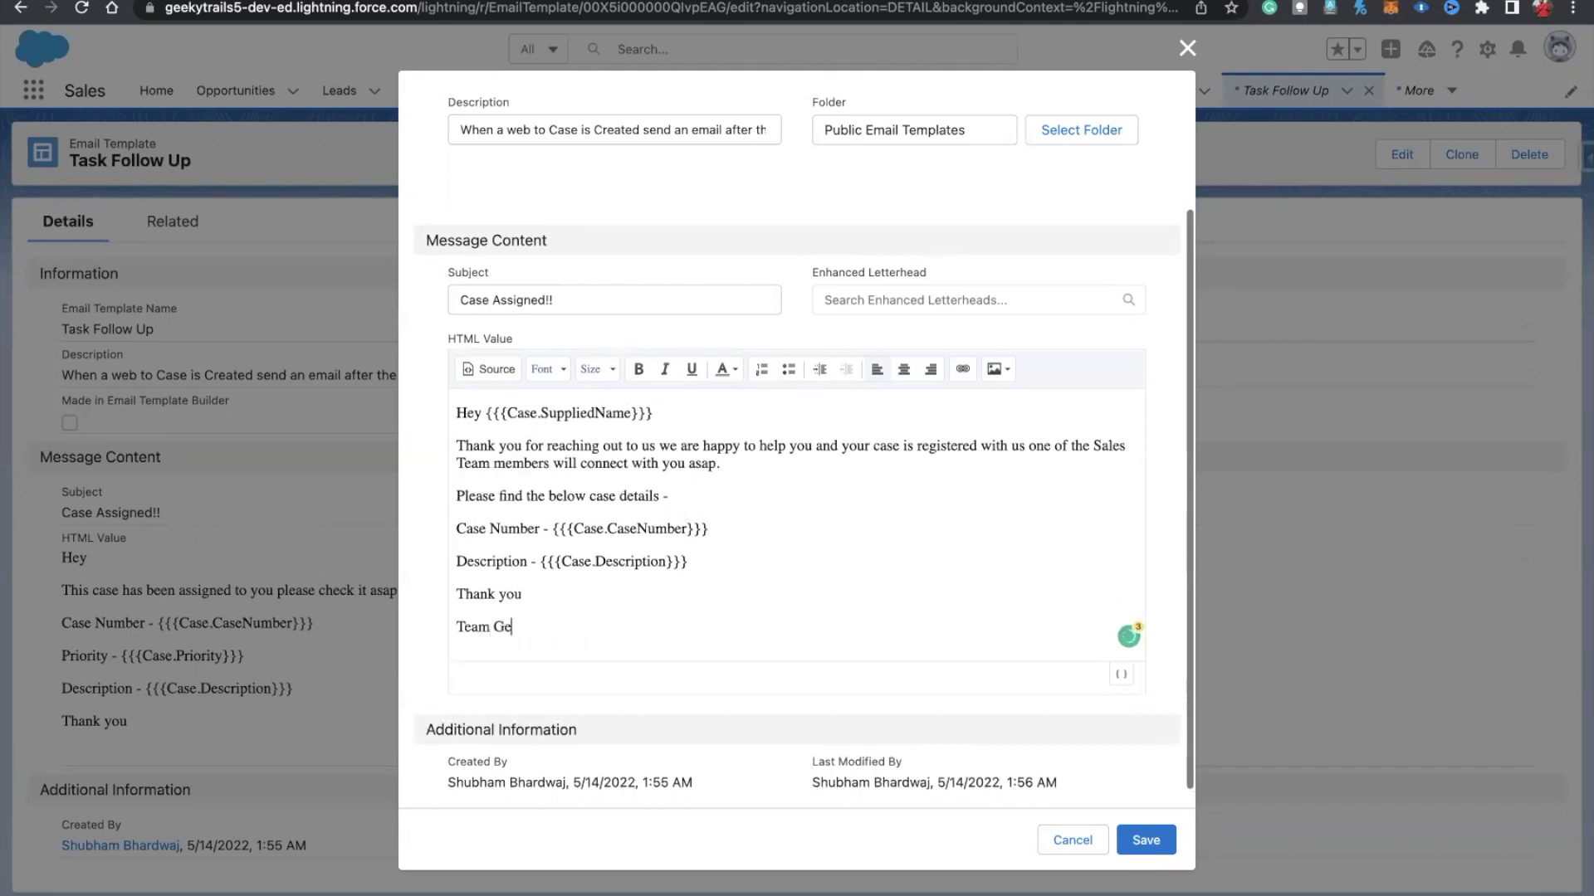
pyautogui.write('eky Trails')
pyautogui.scroll(2, 713, 606)
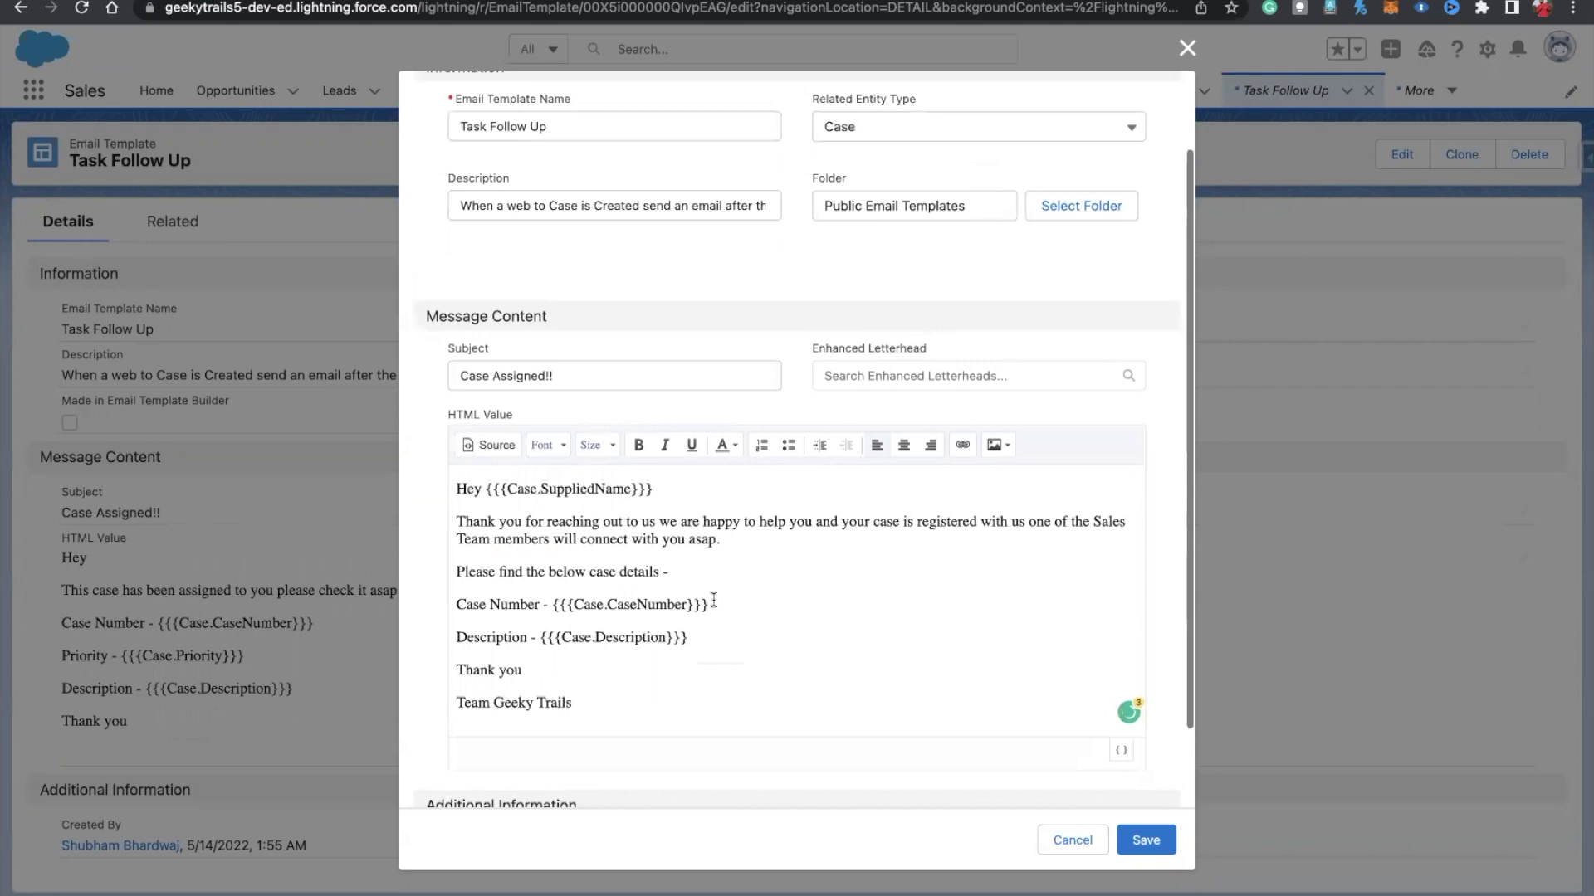
# Step: Change 'Assigned' to 'Registered' in the subject and prefix it with 'Hey'
pyautogui.moveTo(560, 379); pyautogui.dragTo(438, 383)
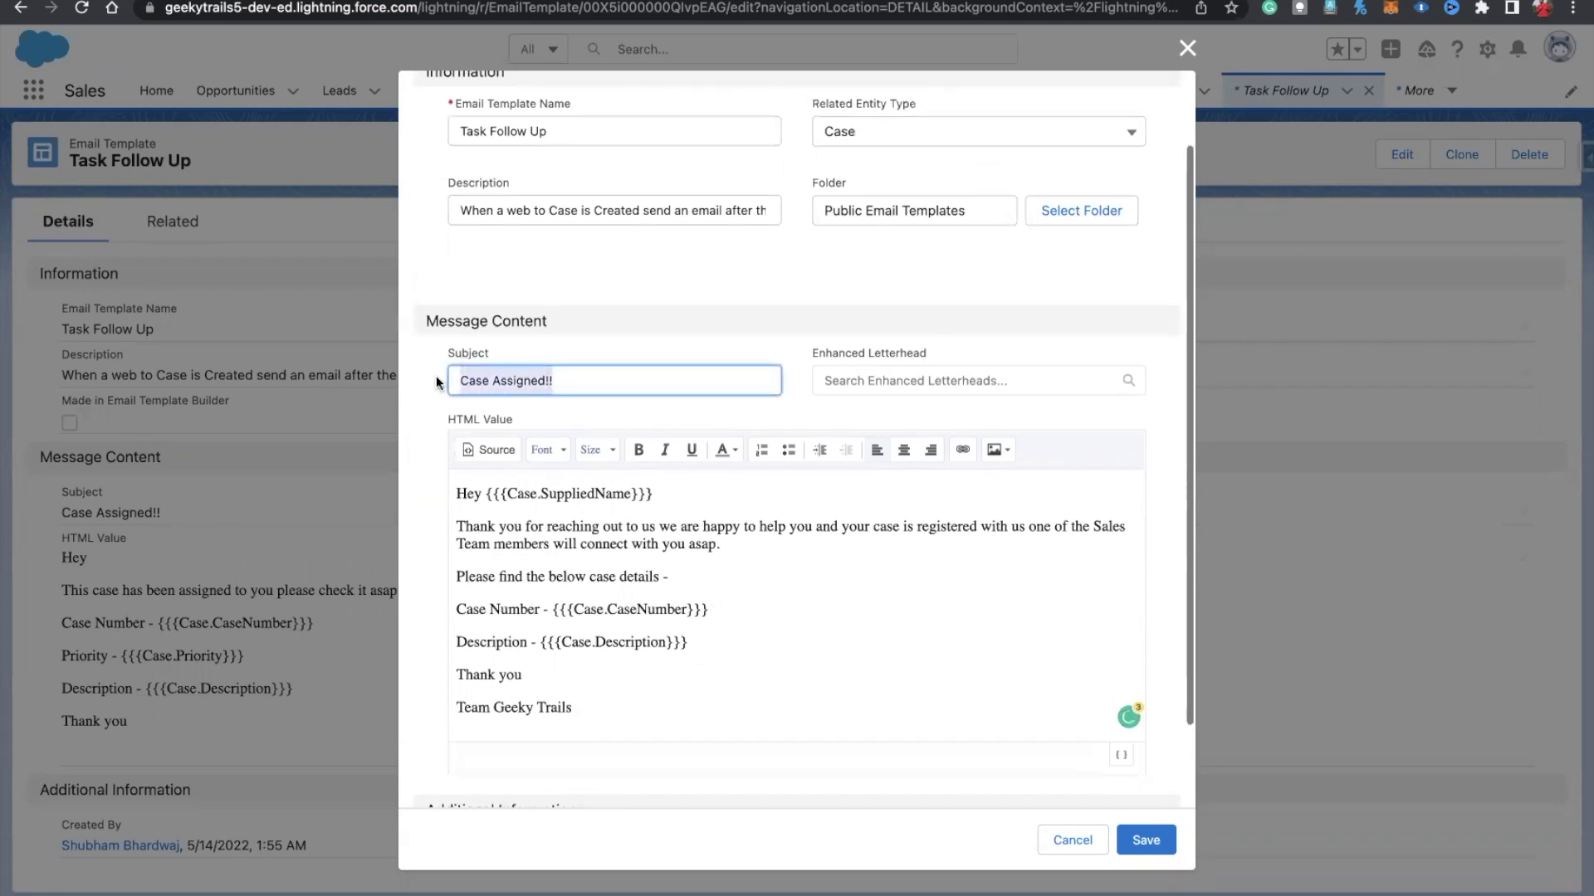
pyautogui.doubleClick(504, 386)
pyautogui.write('Registered')
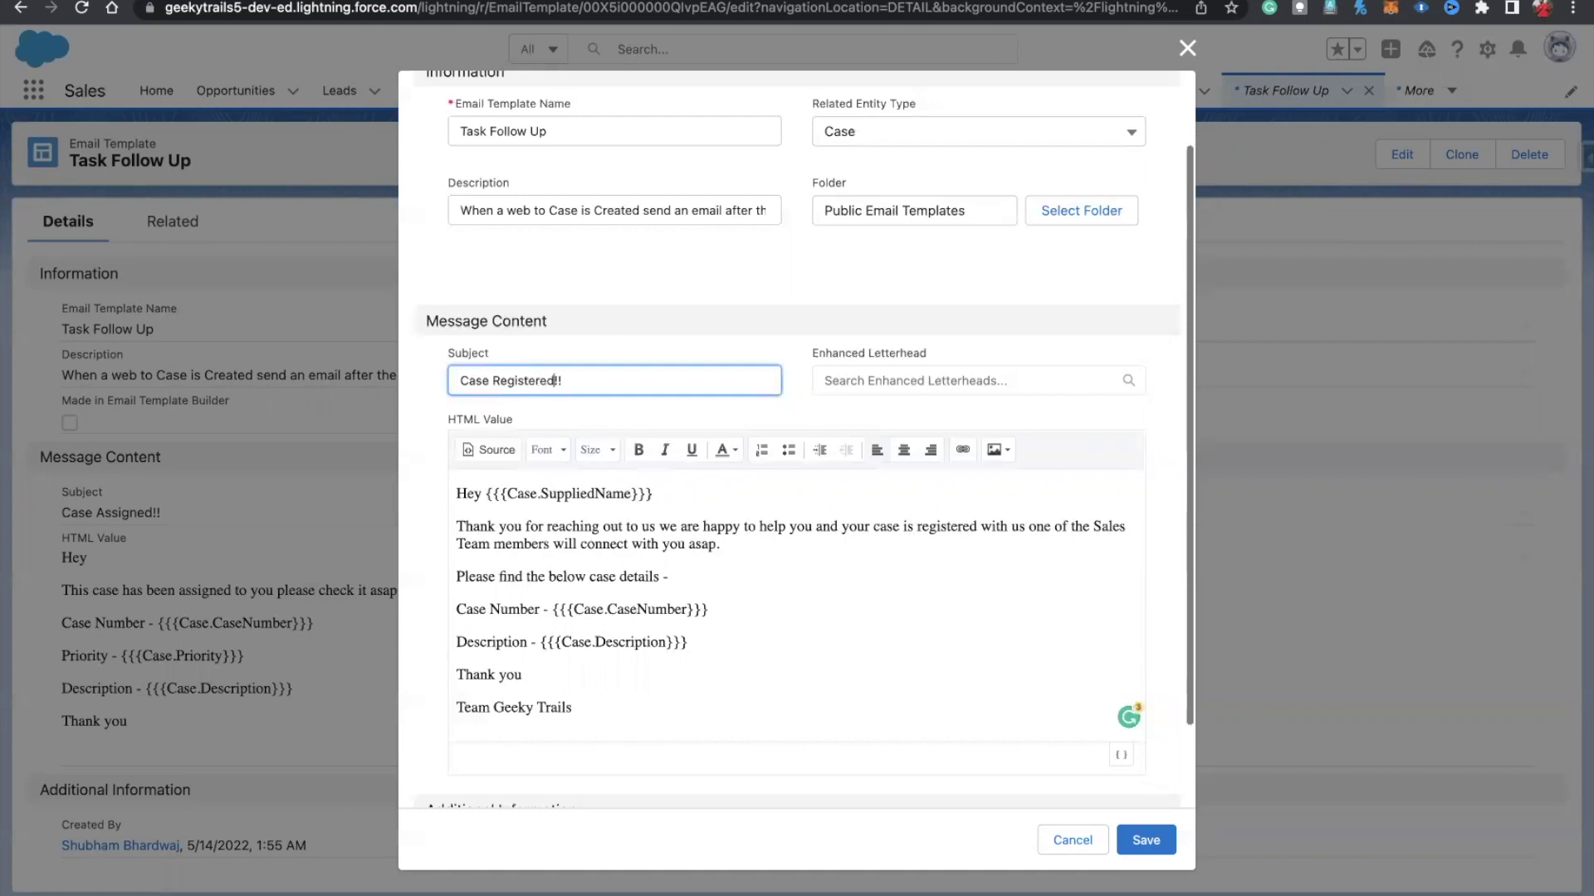
pyautogui.click(463, 387)
pyautogui.write('Hey')
# Step: Copy the {{{Case.SuppliedName}}} merge field into the subject after 'Hey' and save the template
pyautogui.moveTo(653, 494); pyautogui.dragTo(484, 493)
pyautogui.hotkey('ctrl', 'c')
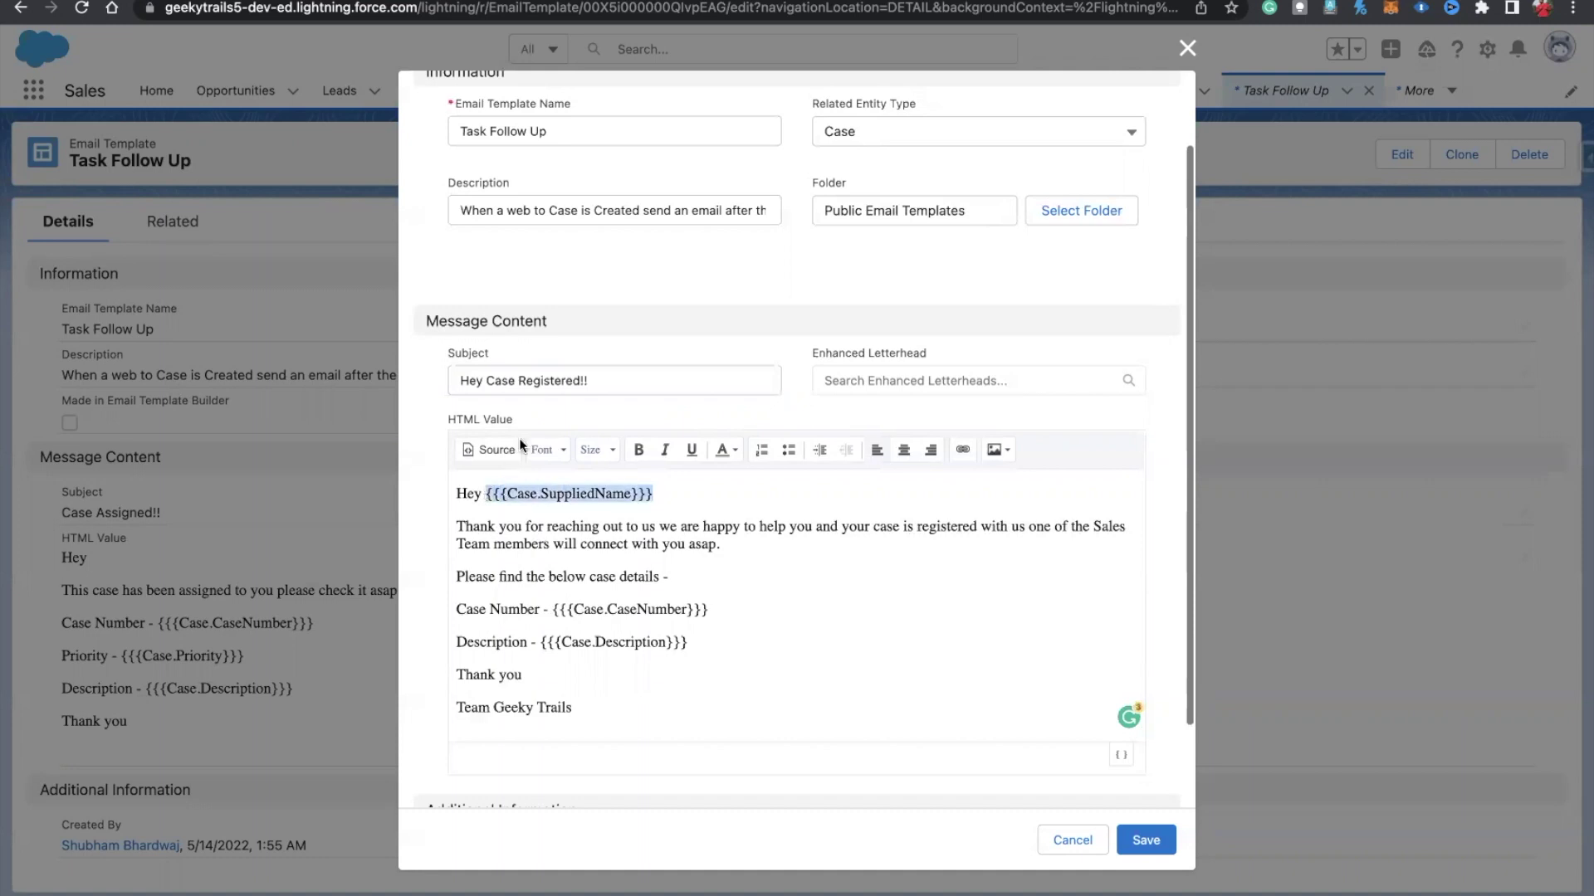
pyautogui.click(485, 384)
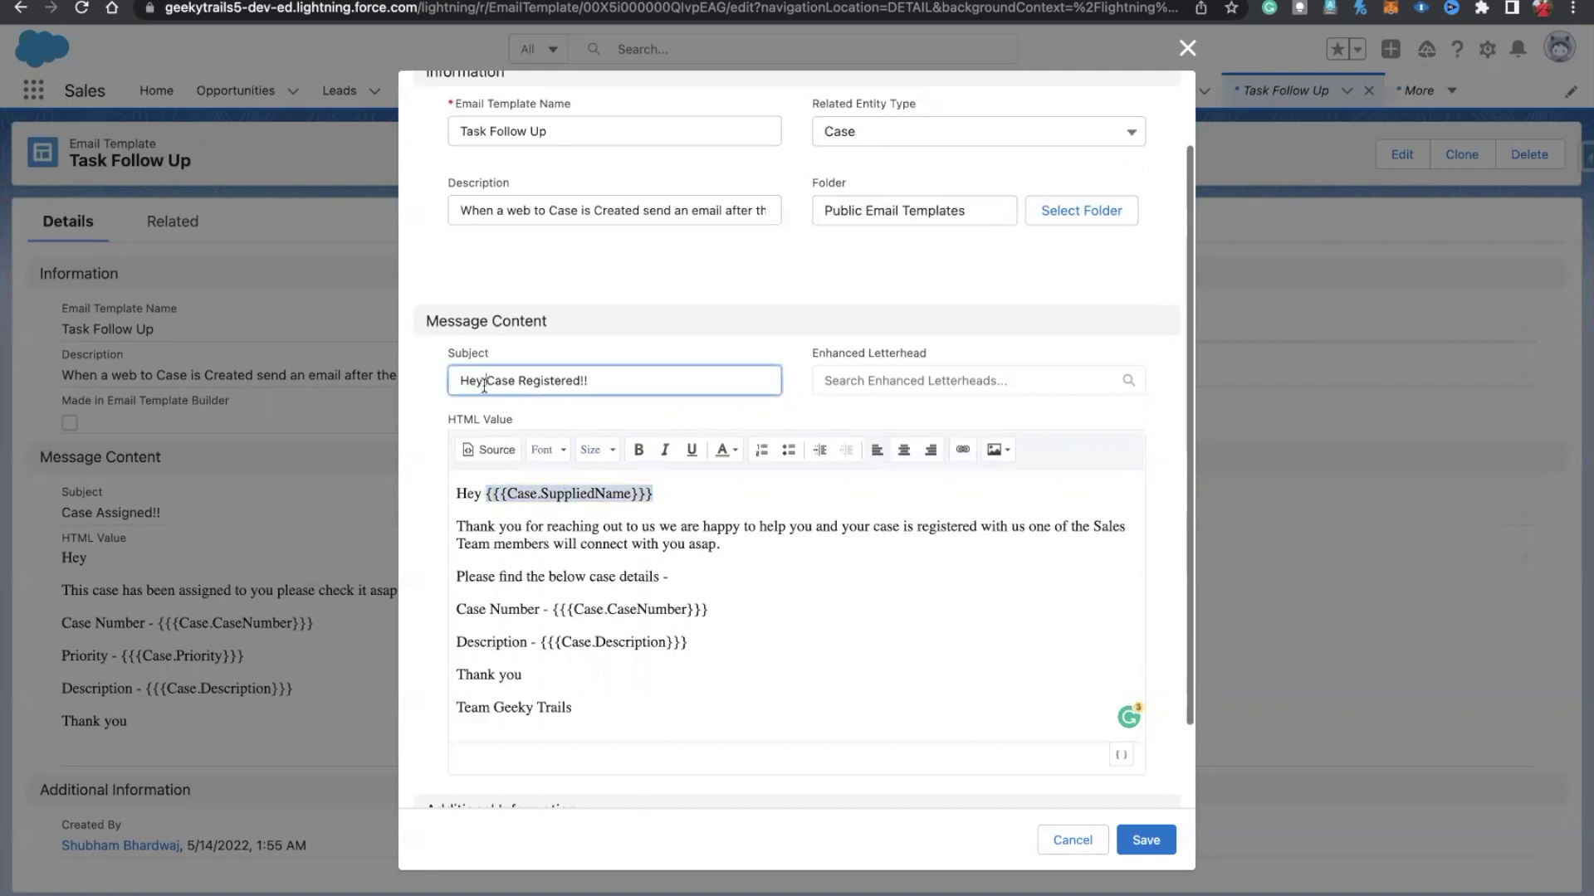
pyautogui.hotkey('ctrl', 'v')
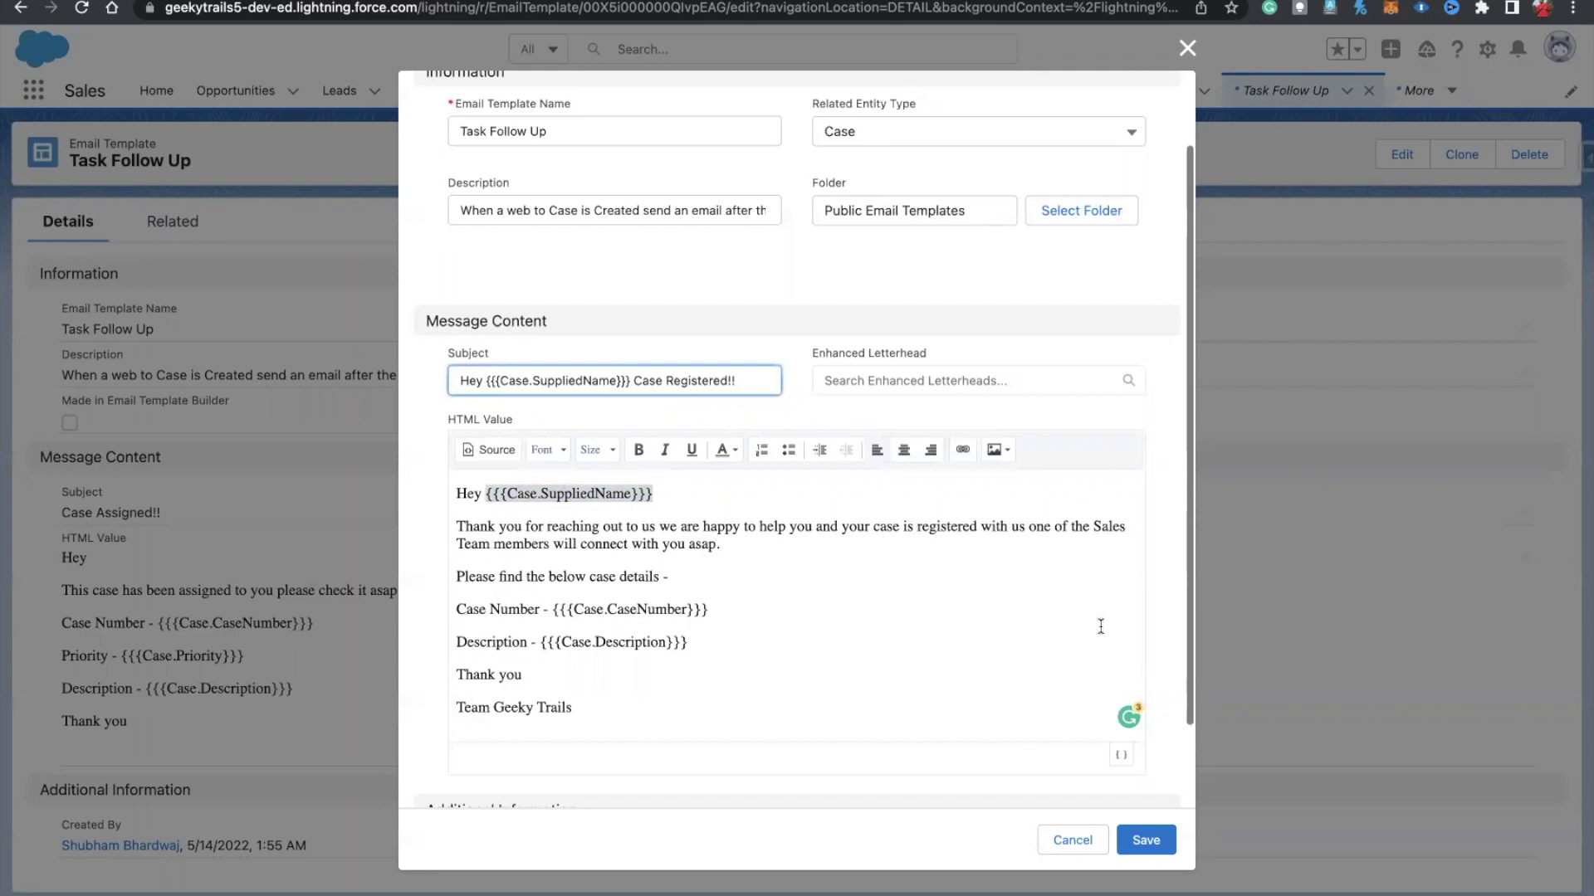
pyautogui.click(1052, 630)
pyautogui.click(1145, 840)
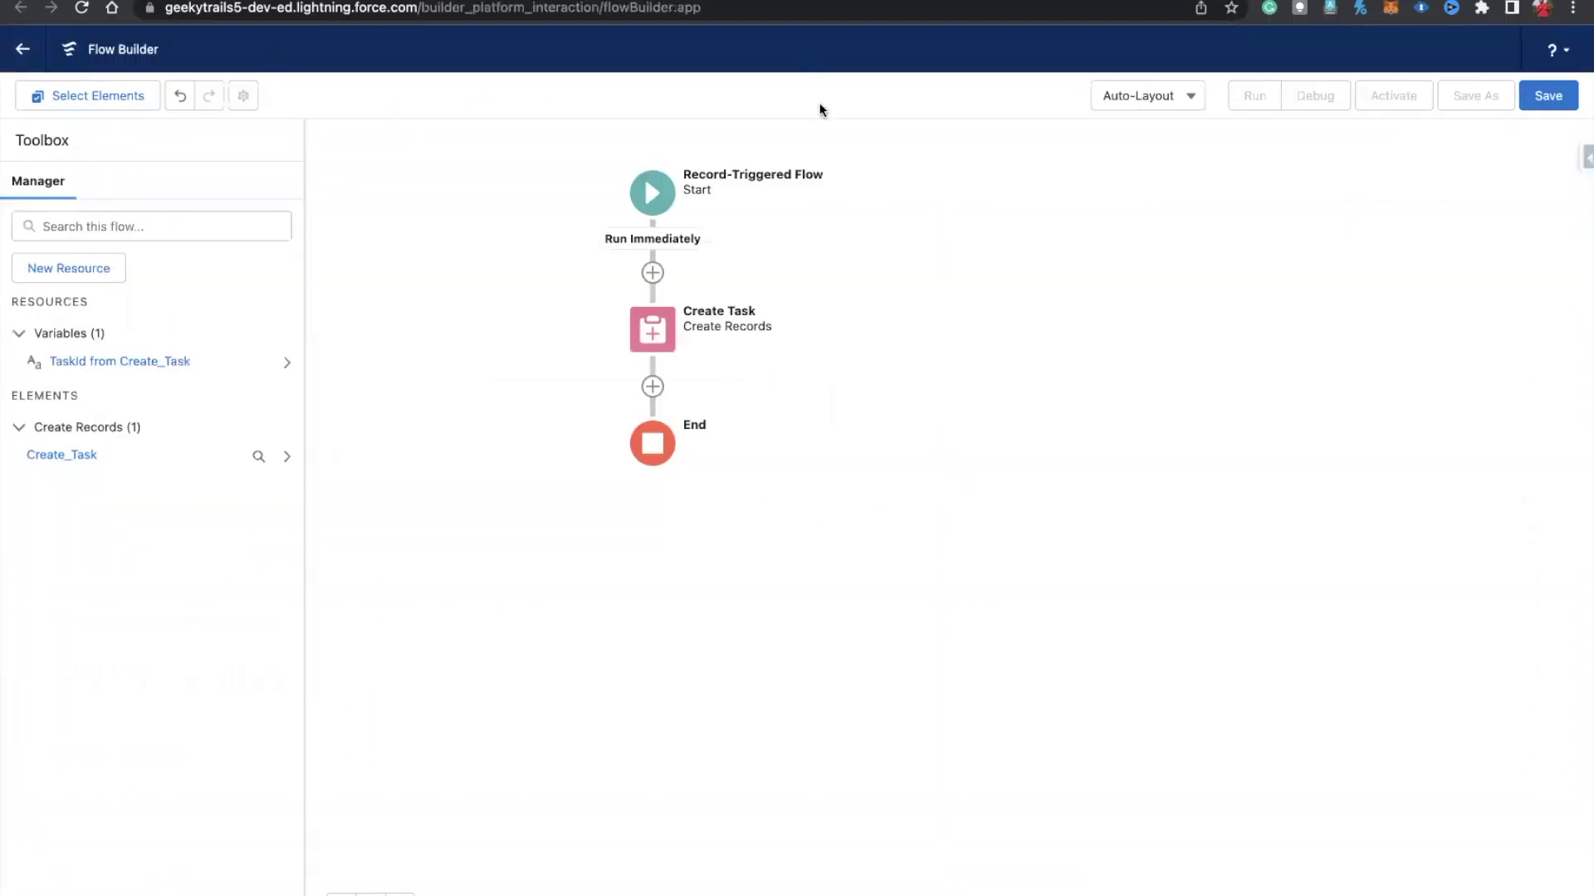
# Step: Save the flow labelled 'Case Registration Email and Task Followup' with its auto-filled API name
pyautogui.click(1537, 96)
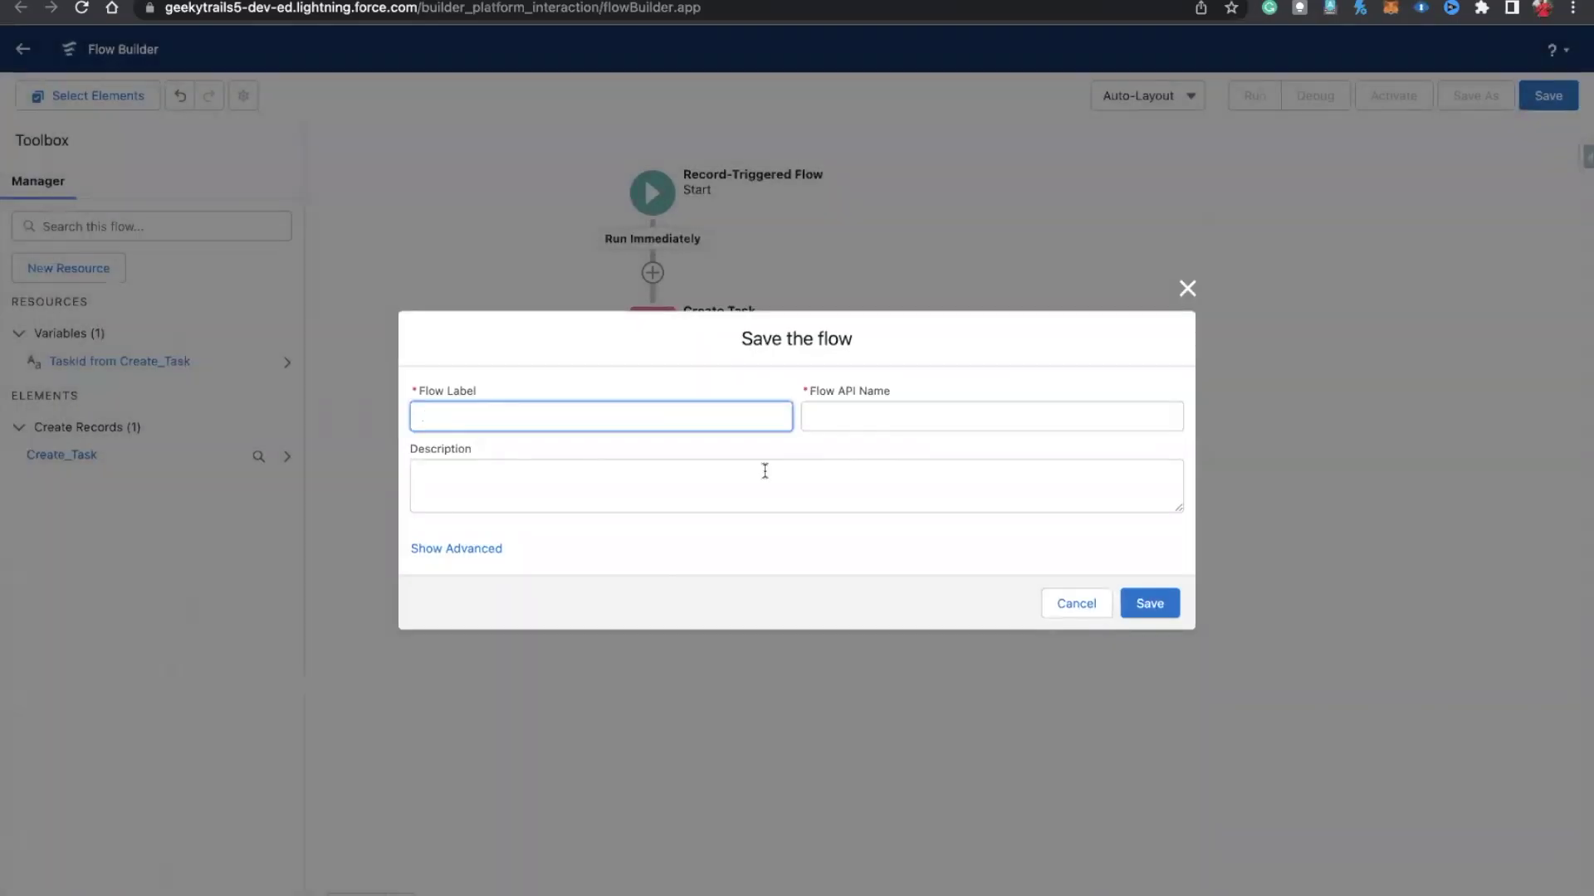
pyautogui.write('Case Registration Email and Ts')
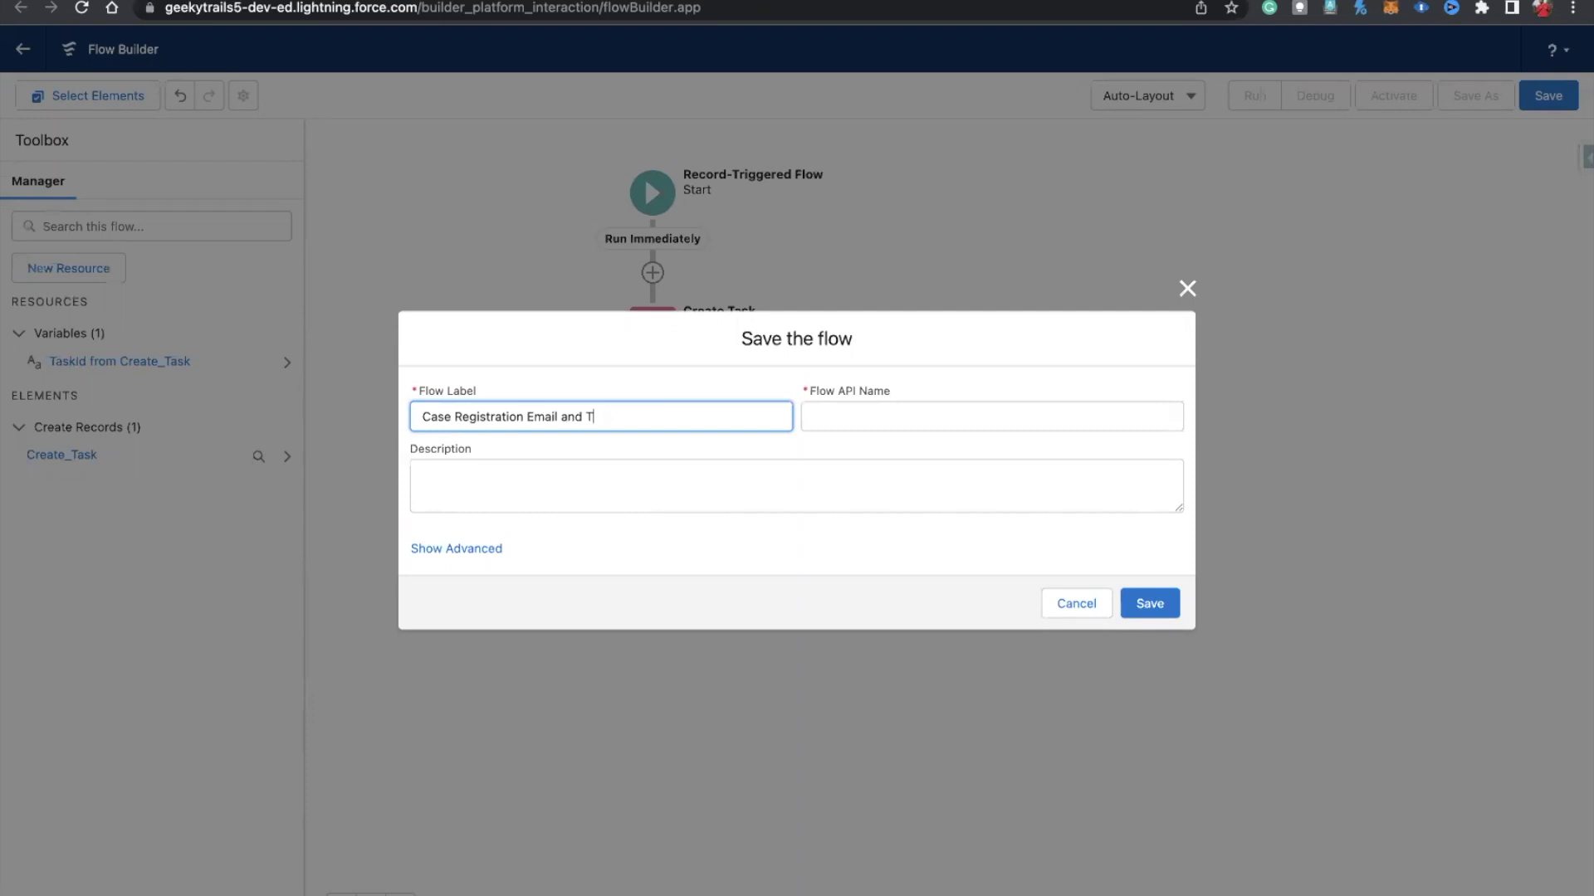
pyautogui.write('sk Followup')
pyautogui.click(983, 441)
pyautogui.click(1160, 615)
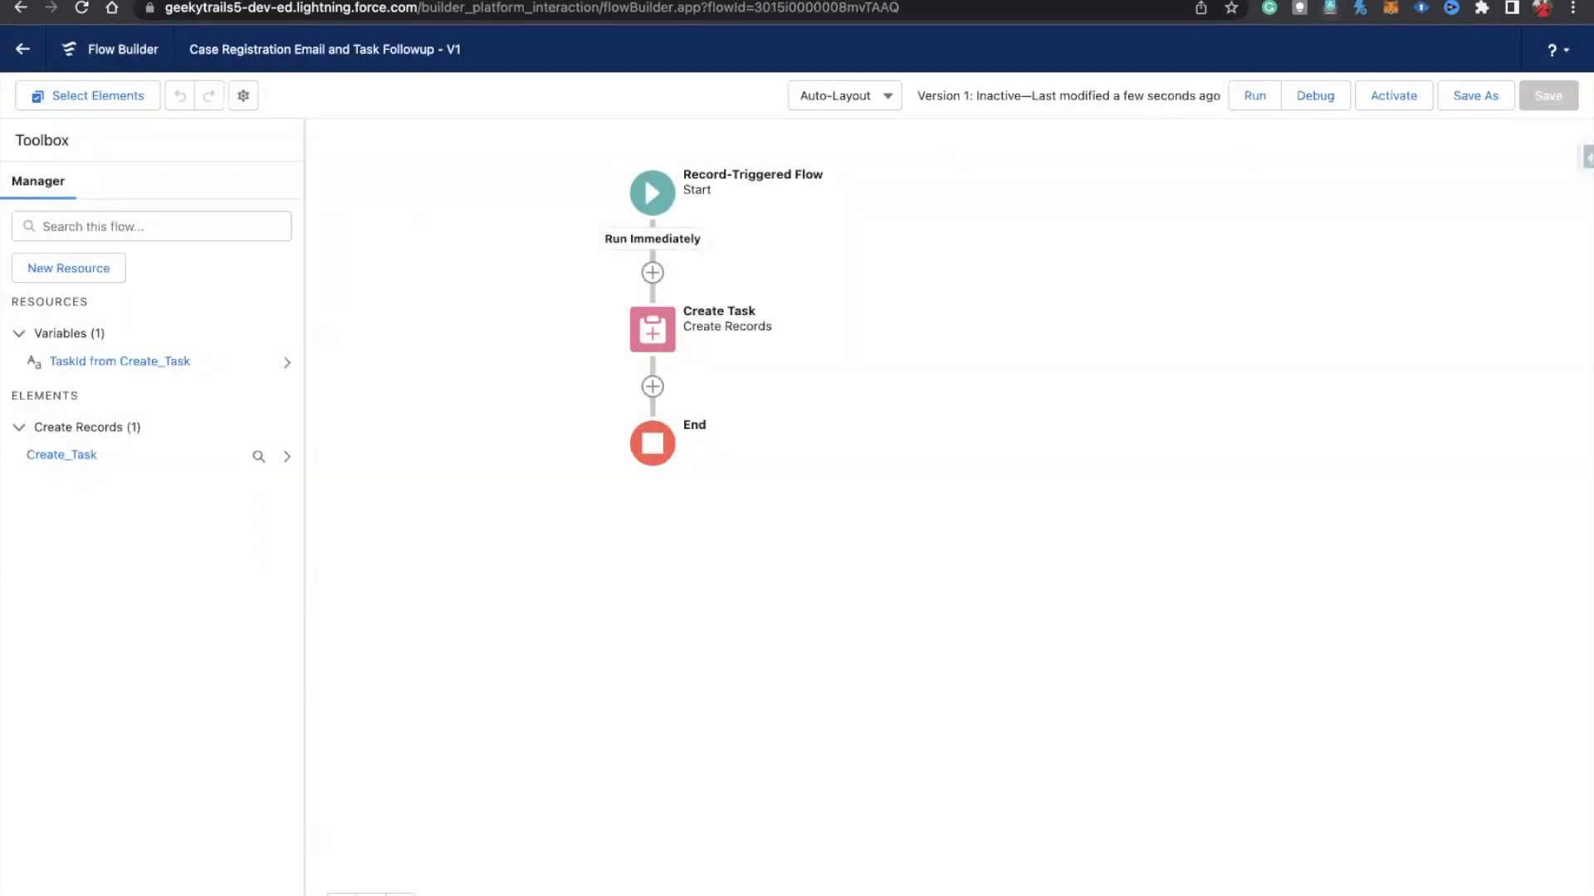
# Step: Reload Flow Builder and review the Create Task element's settings without changing them
pyautogui.click(82, 8)
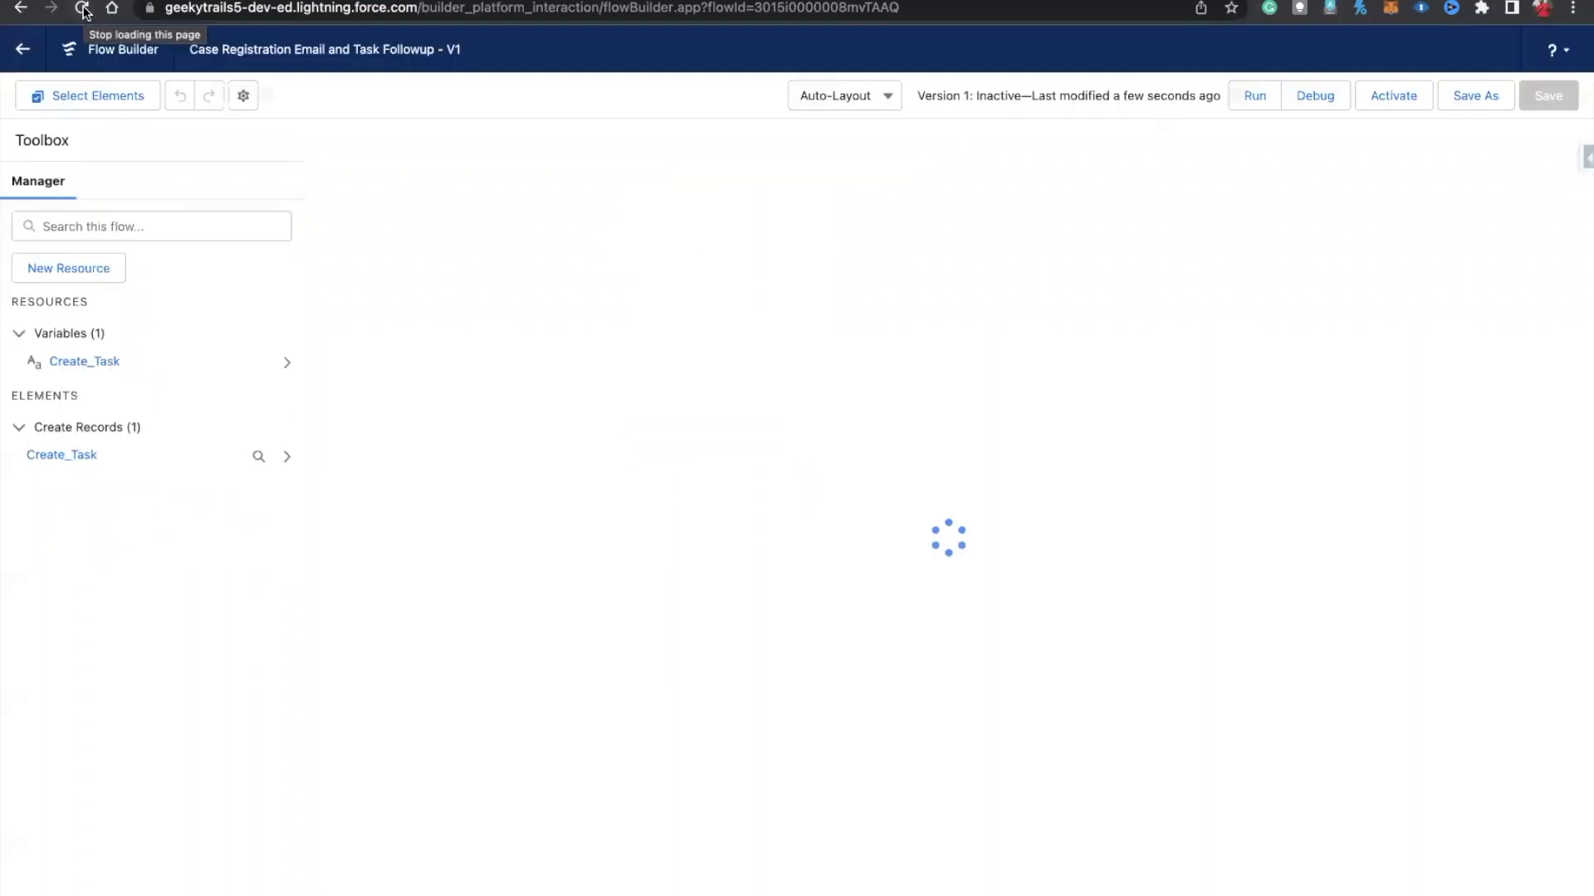
pyautogui.moveTo(1093, 241); pyautogui.dragTo(679, 246)
pyautogui.click(534, 309)
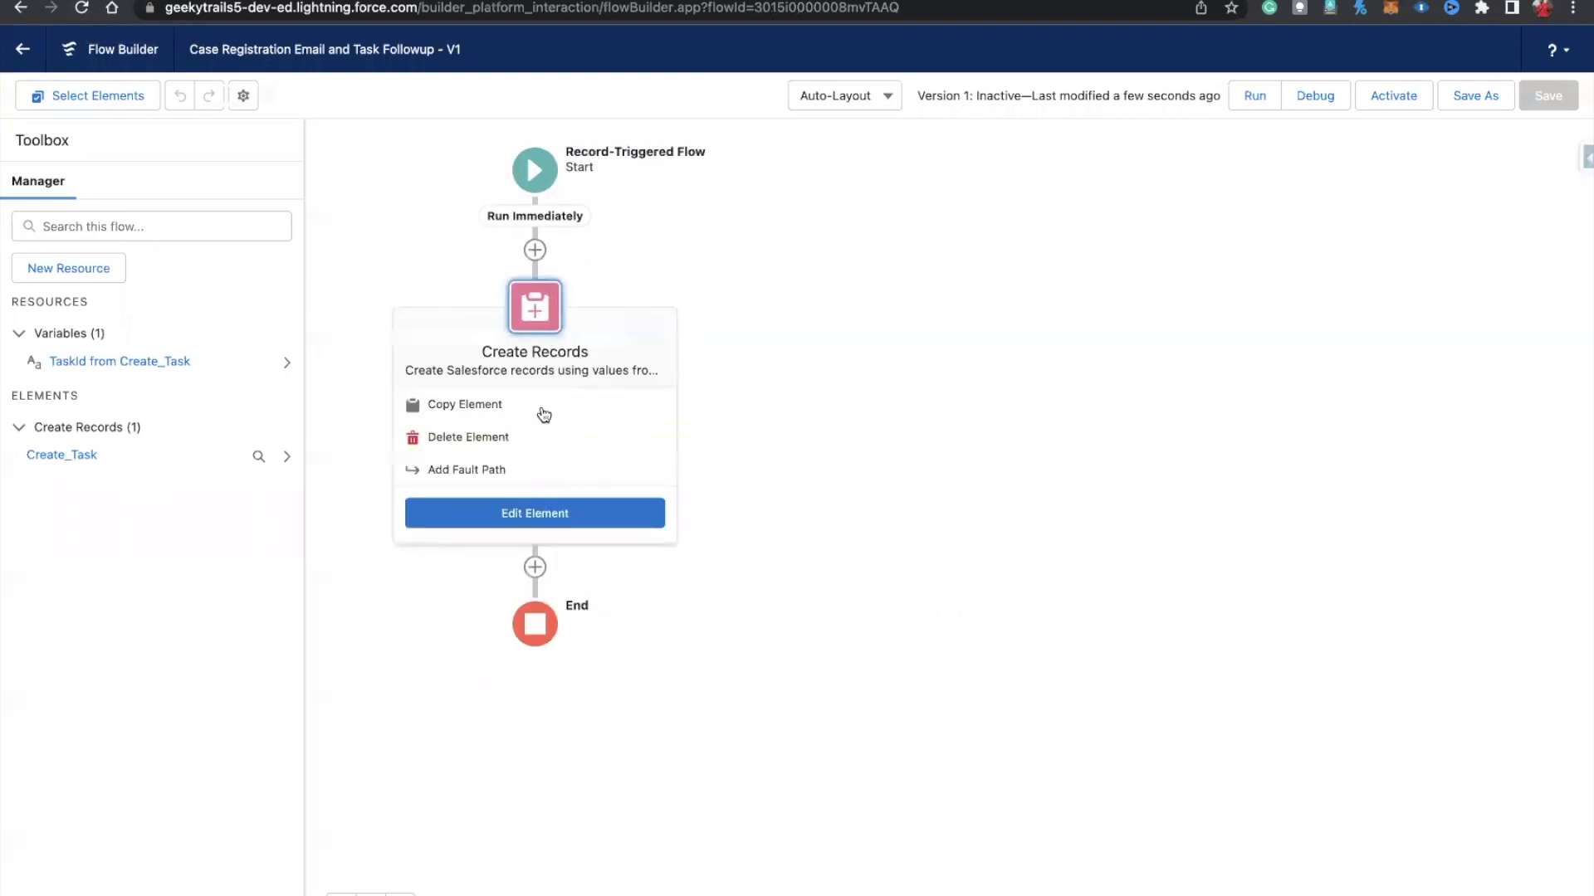
pyautogui.click(494, 511)
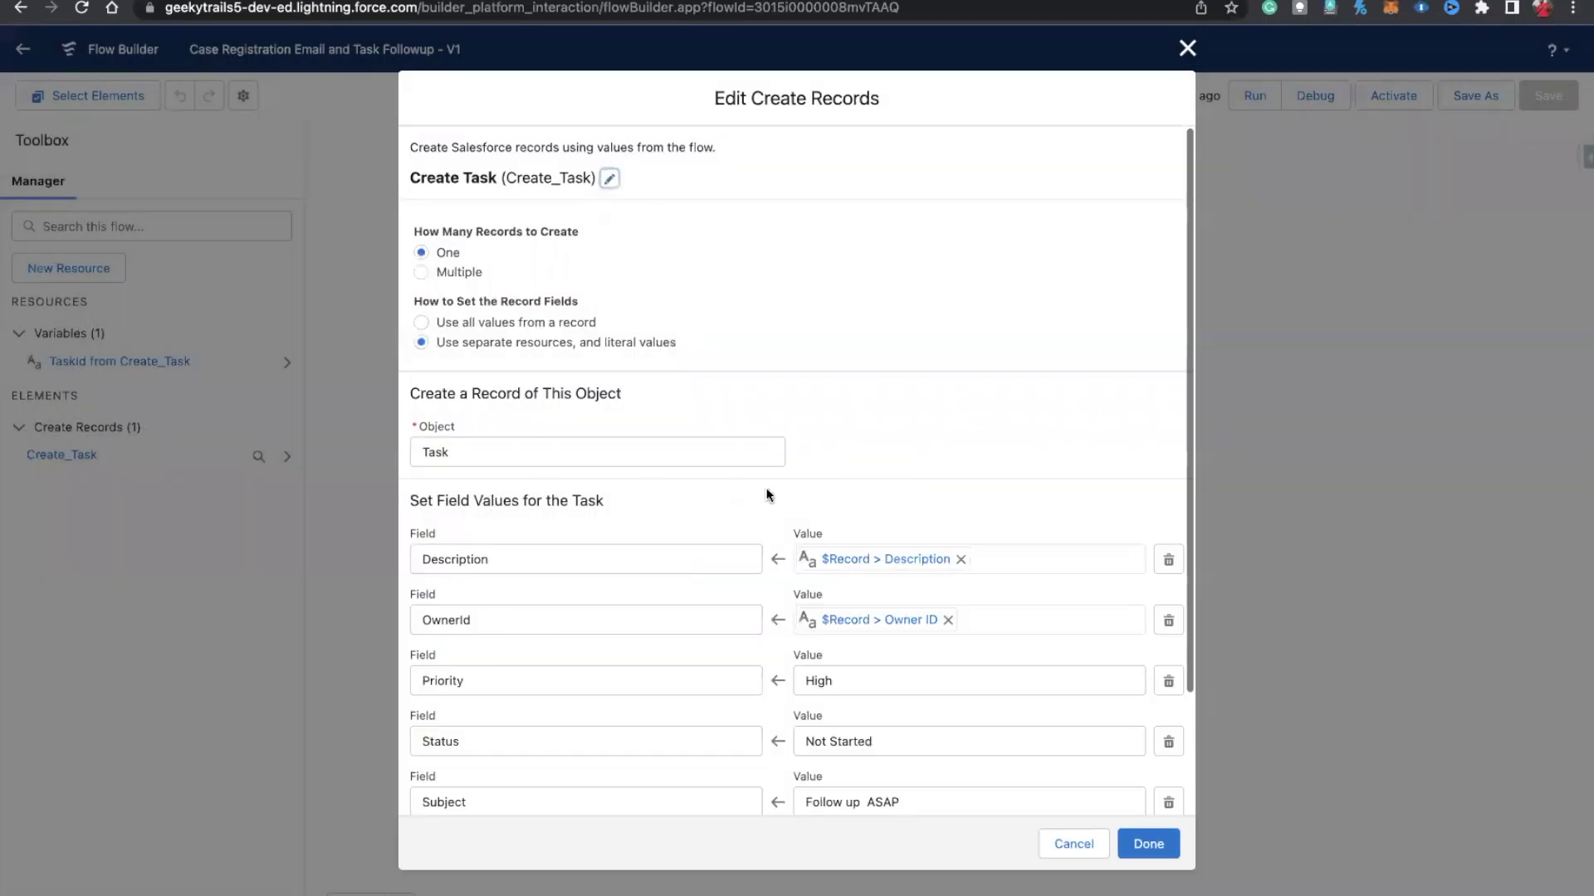
pyautogui.click(1187, 48)
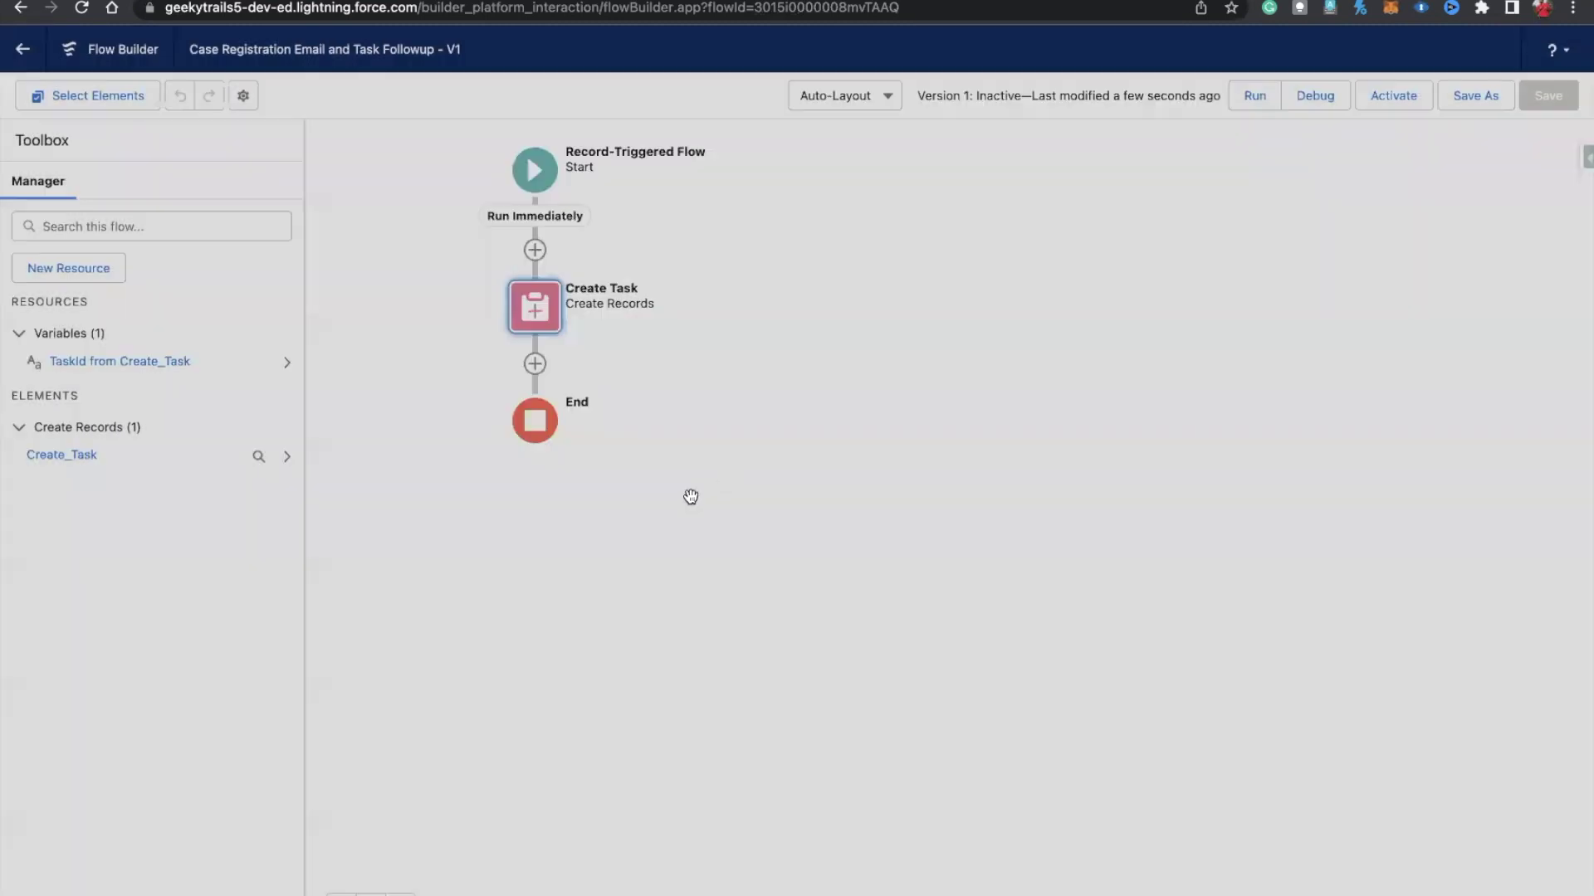
# Step: Add a Case Registered email alert after Create Task labelled 'Send Email to Customer'
pyautogui.click(534, 365)
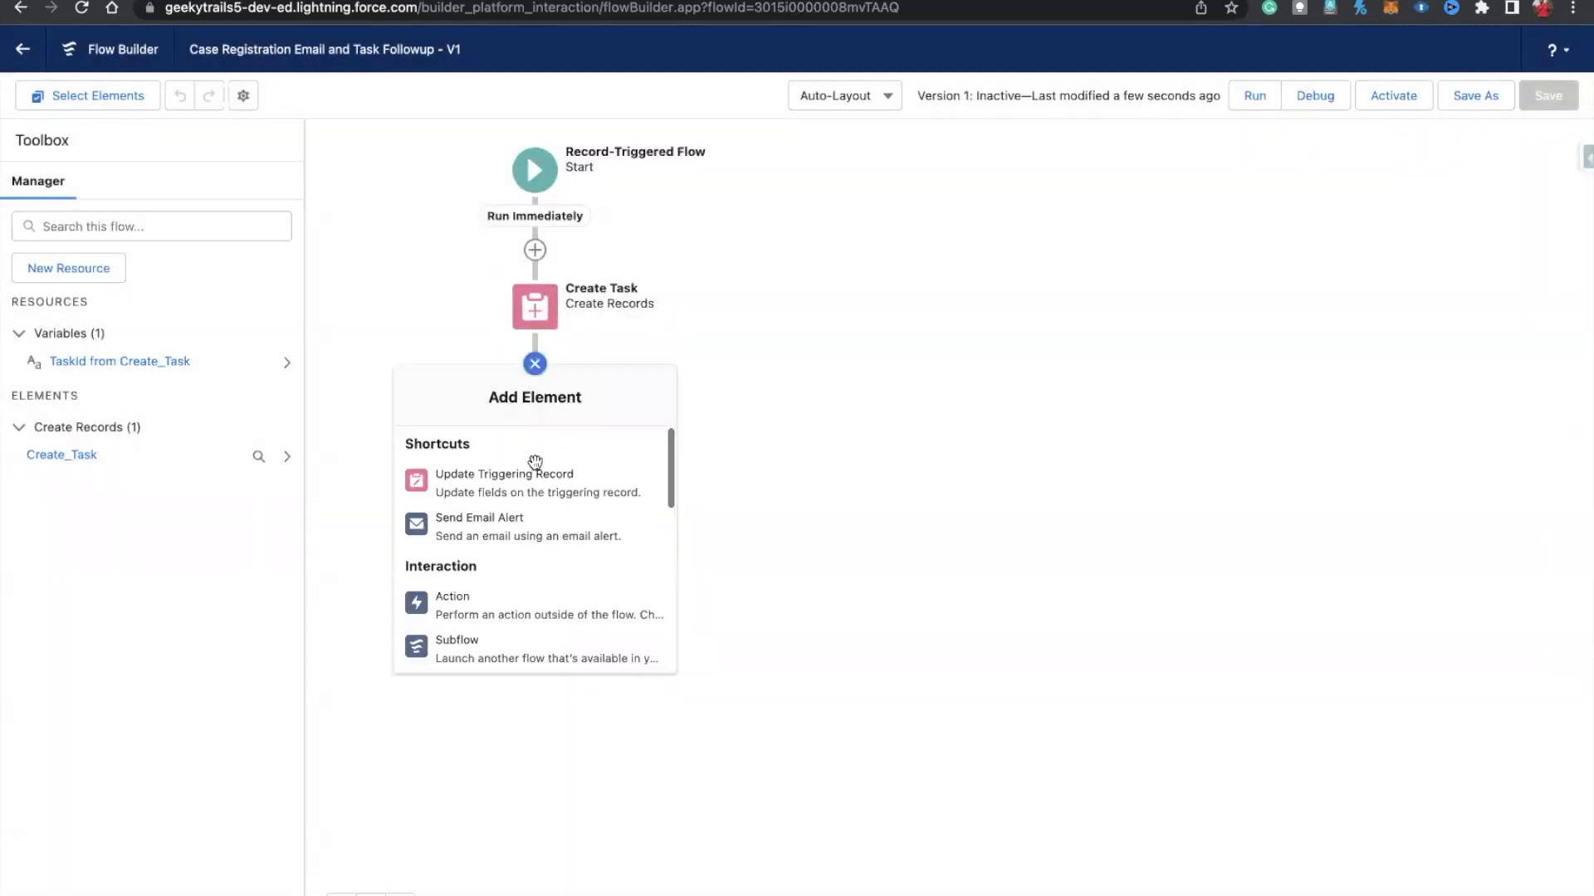
pyautogui.click(491, 520)
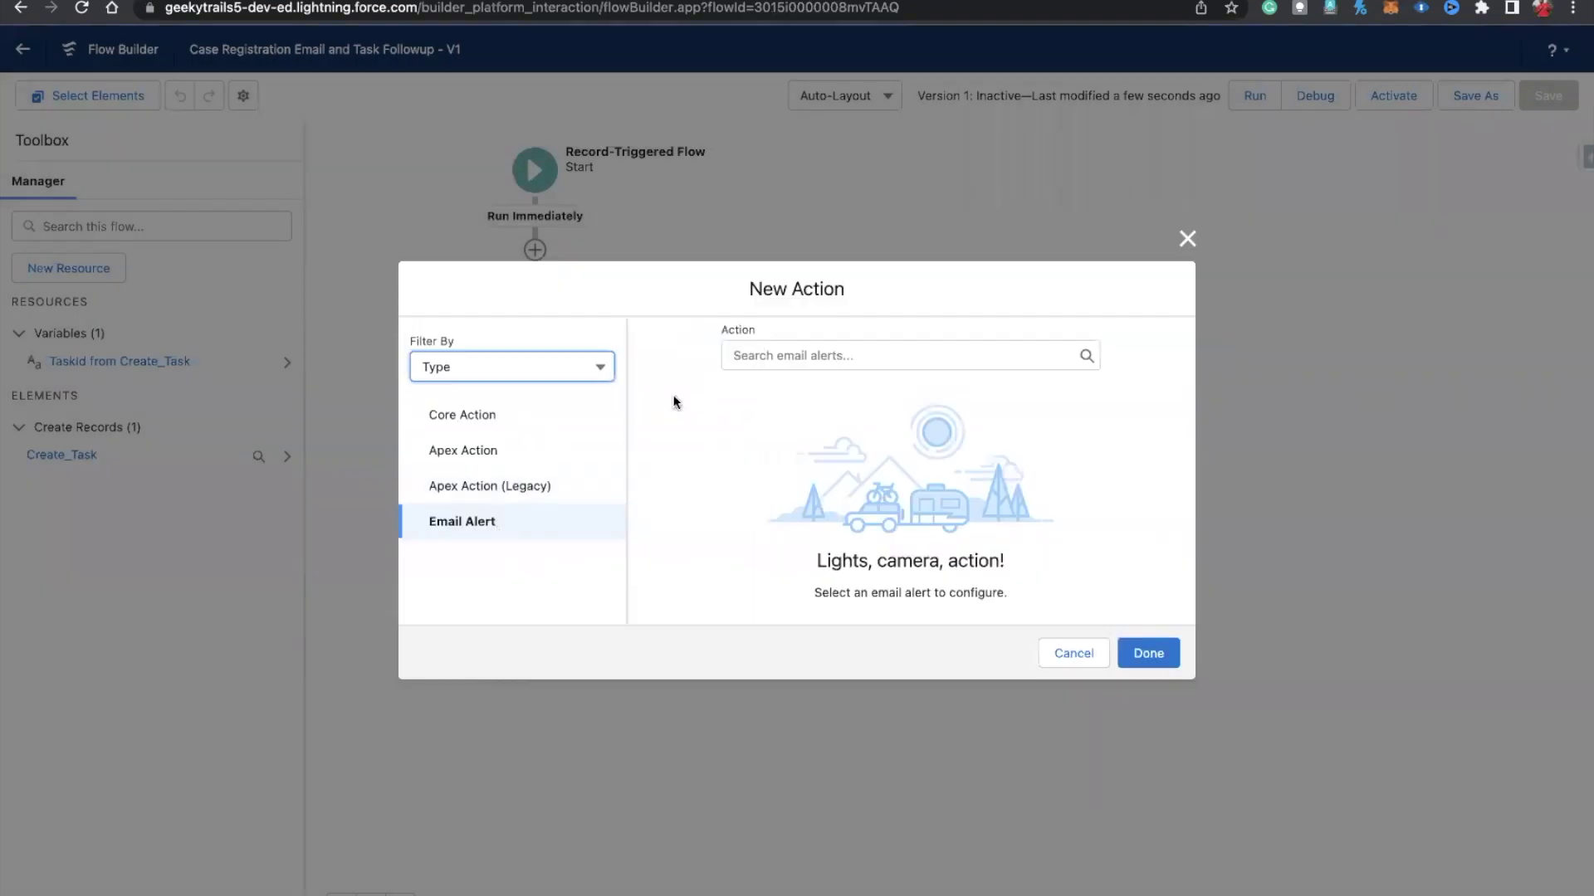
pyautogui.click(751, 361)
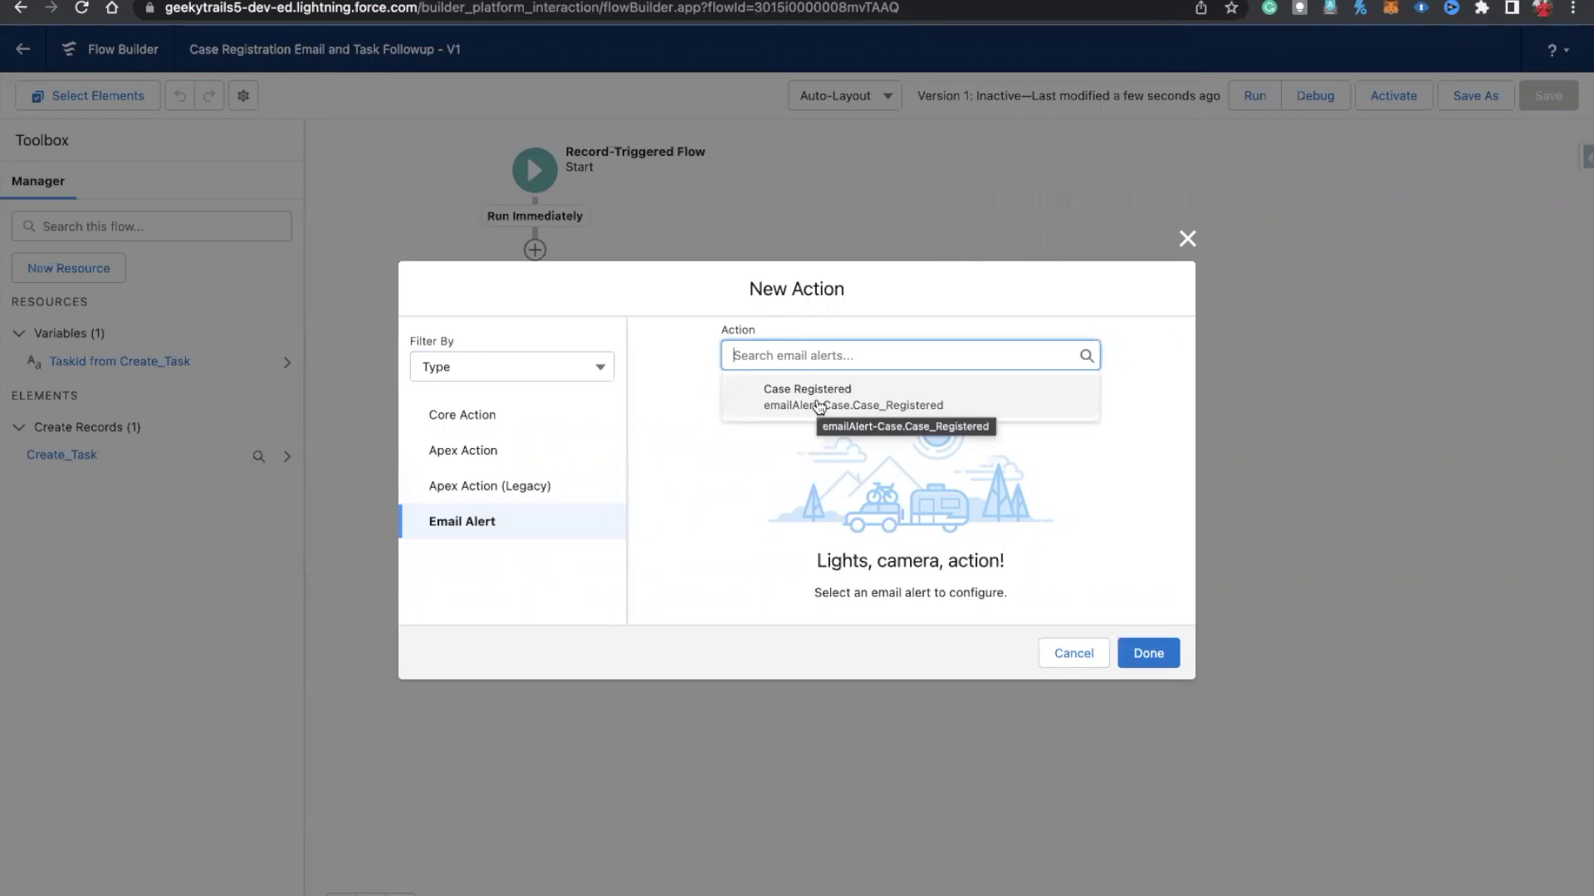
pyautogui.click(819, 406)
pyautogui.click(736, 446)
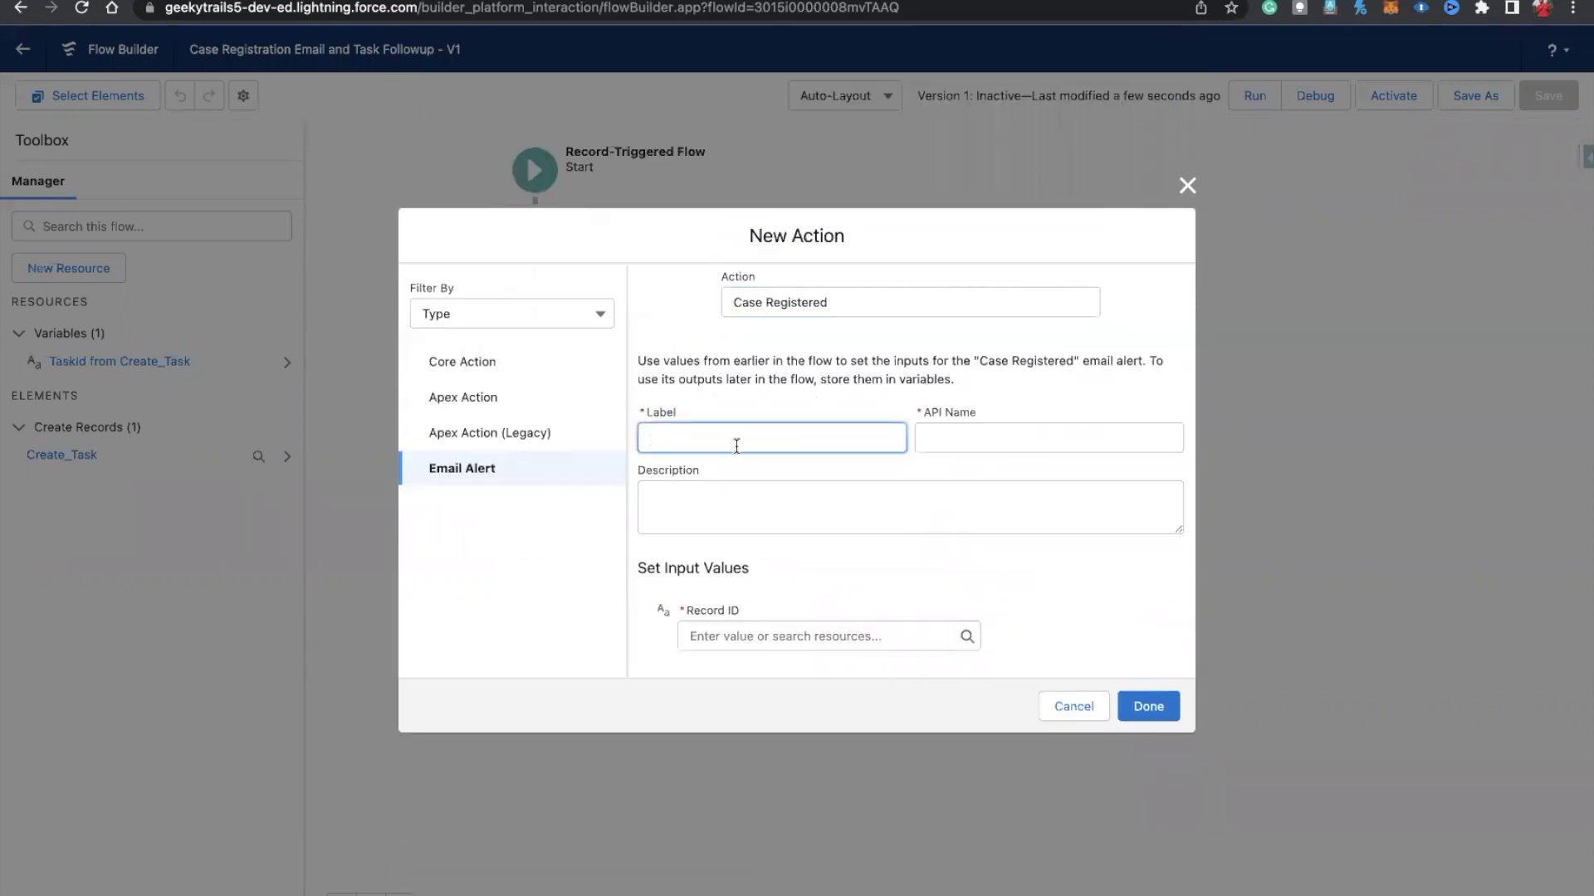
pyautogui.write('Send Email to Customer')
pyautogui.click(943, 445)
# Step: Set the alert's Record ID to {!$Record.Id}, then save and activate the flow
pyautogui.click(735, 626)
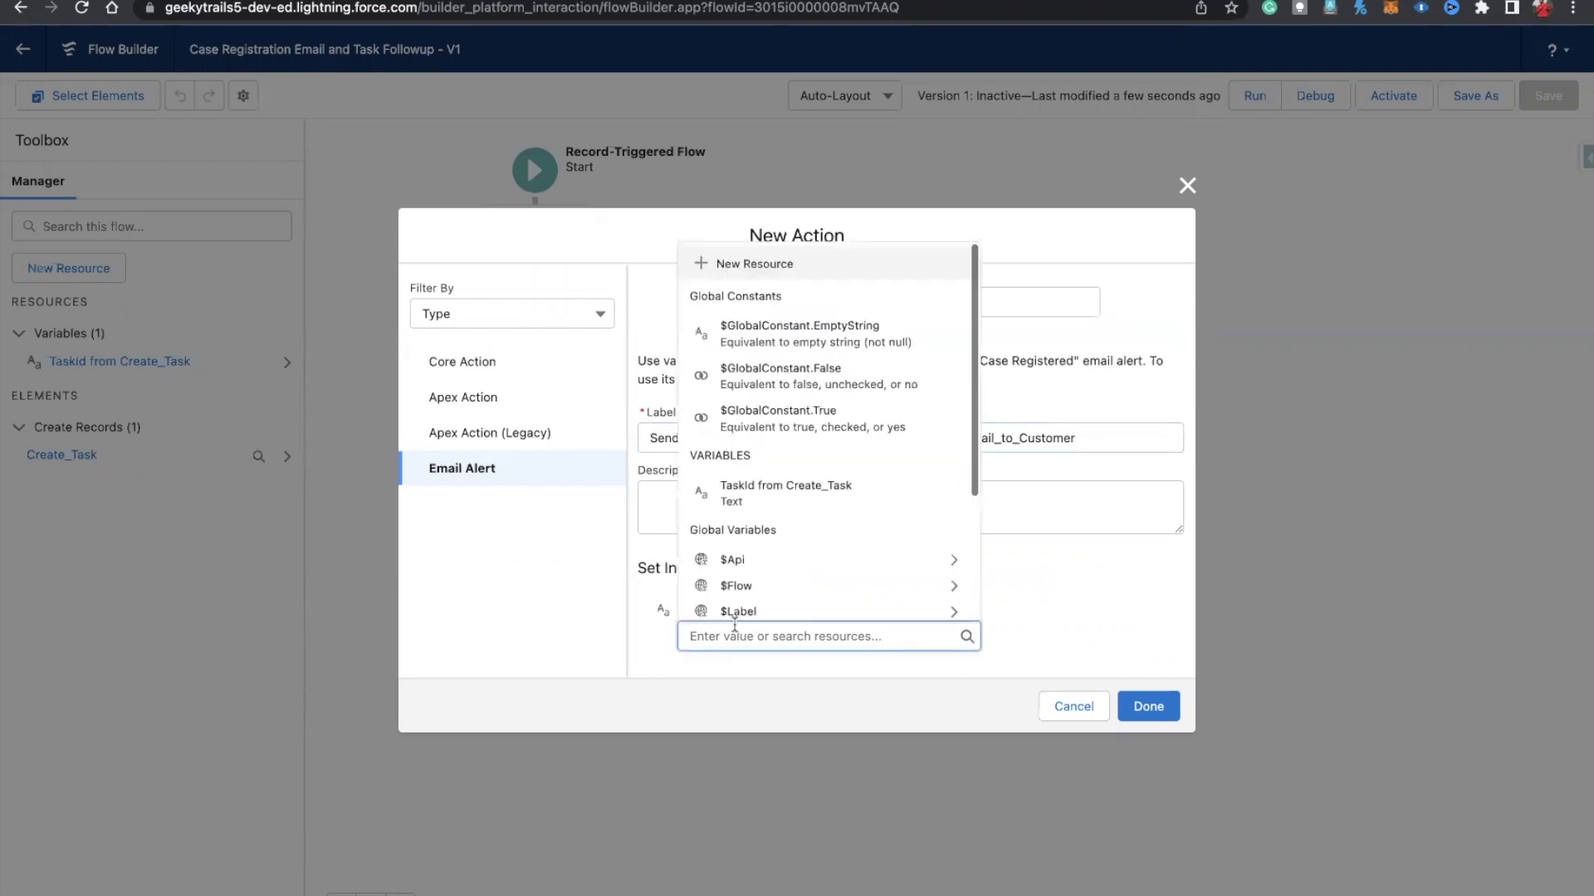
pyautogui.write('c')
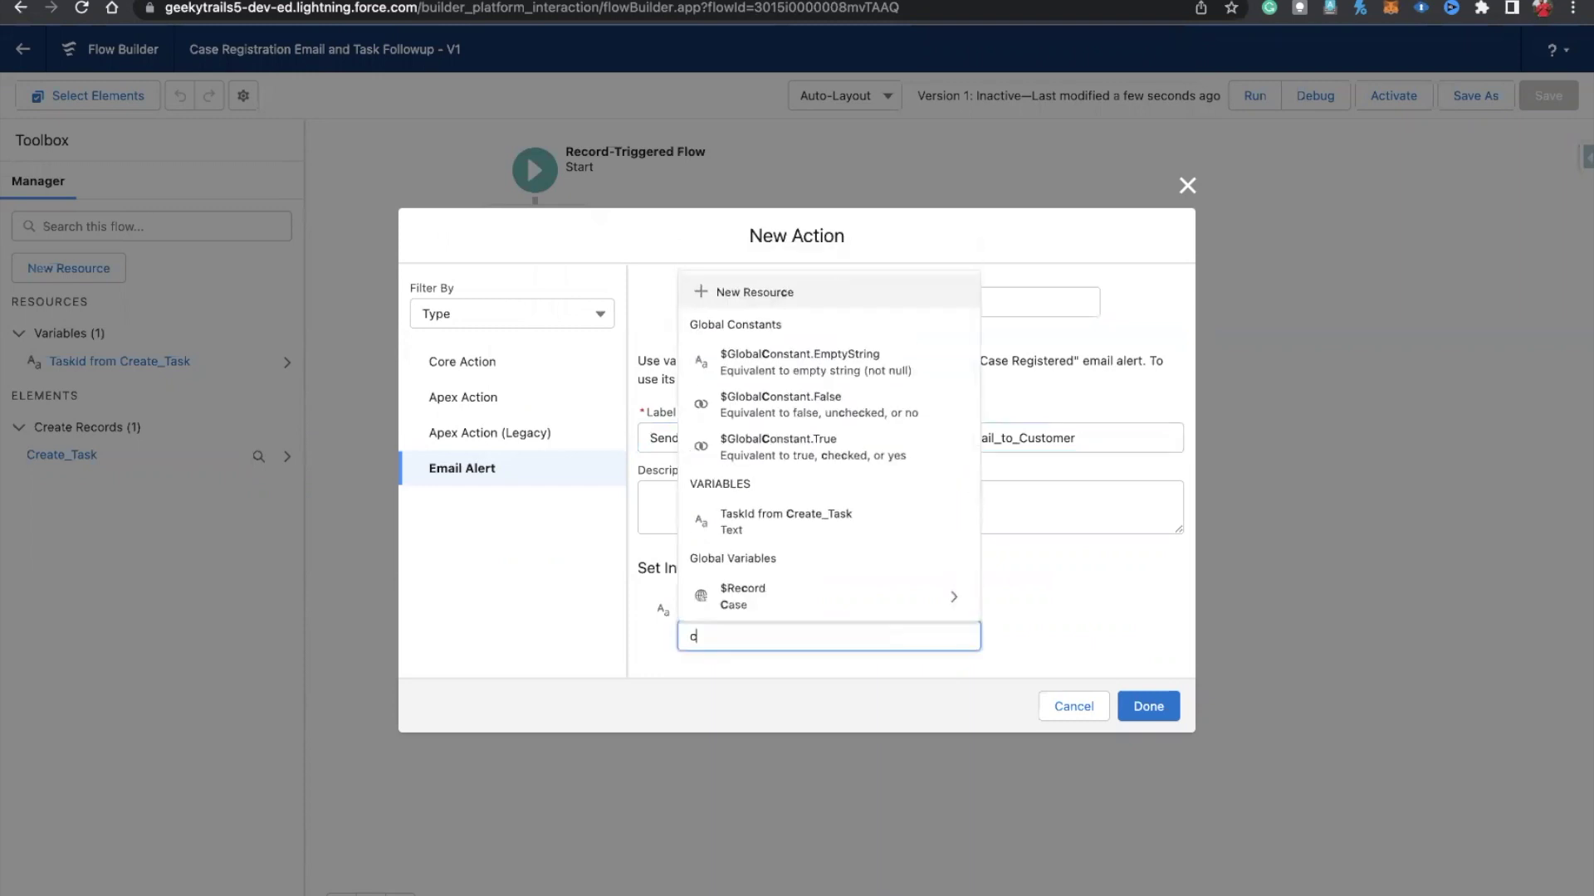
pyautogui.write('sase')
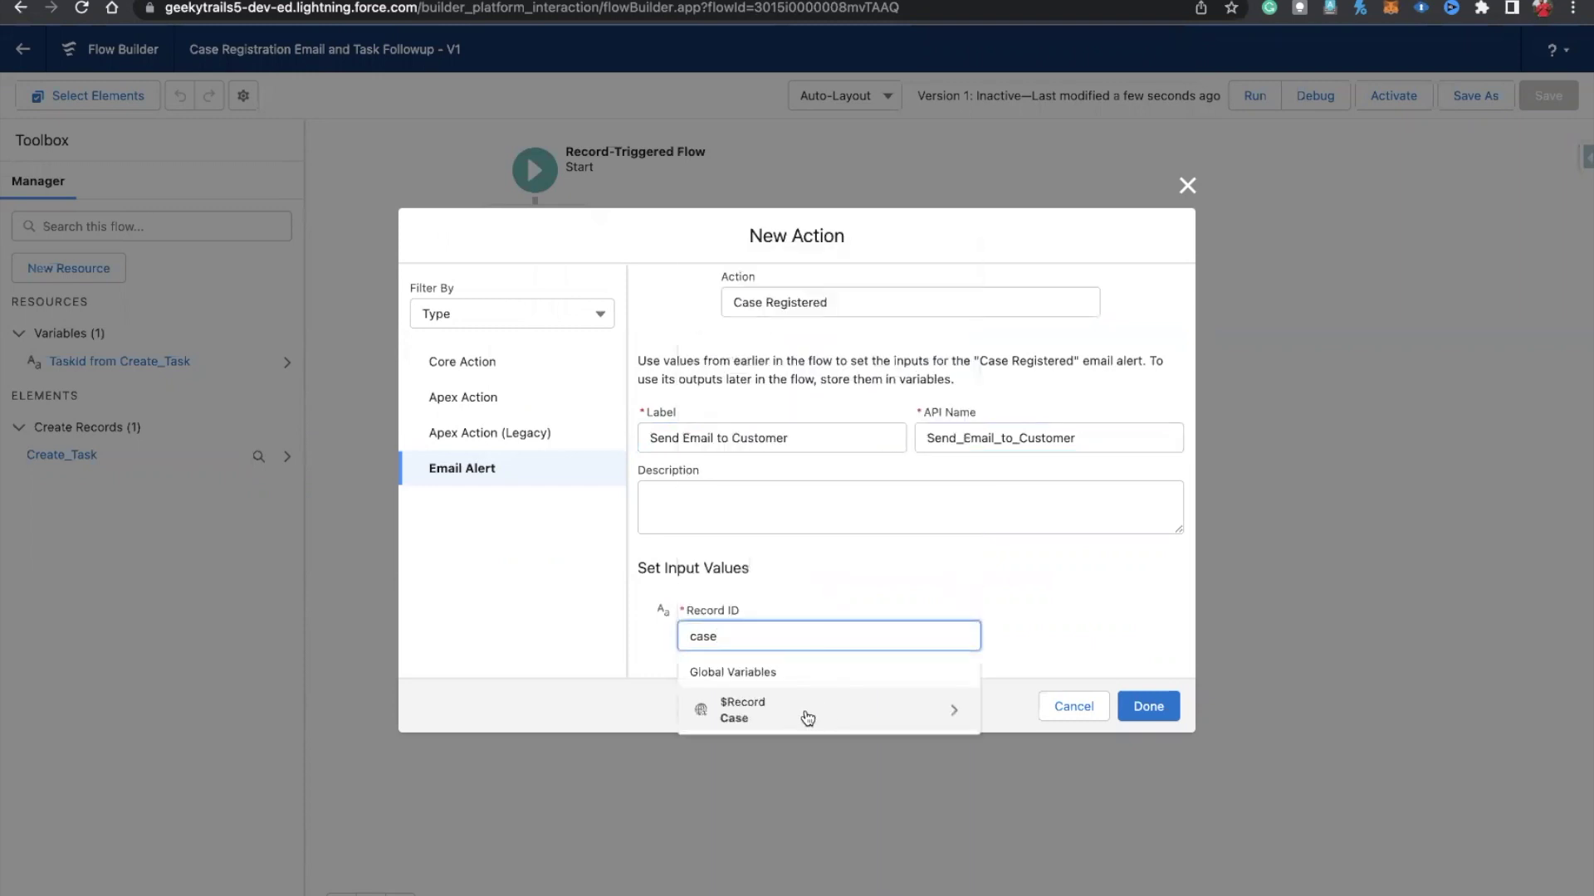
pyautogui.click(807, 718)
pyautogui.write('Id')
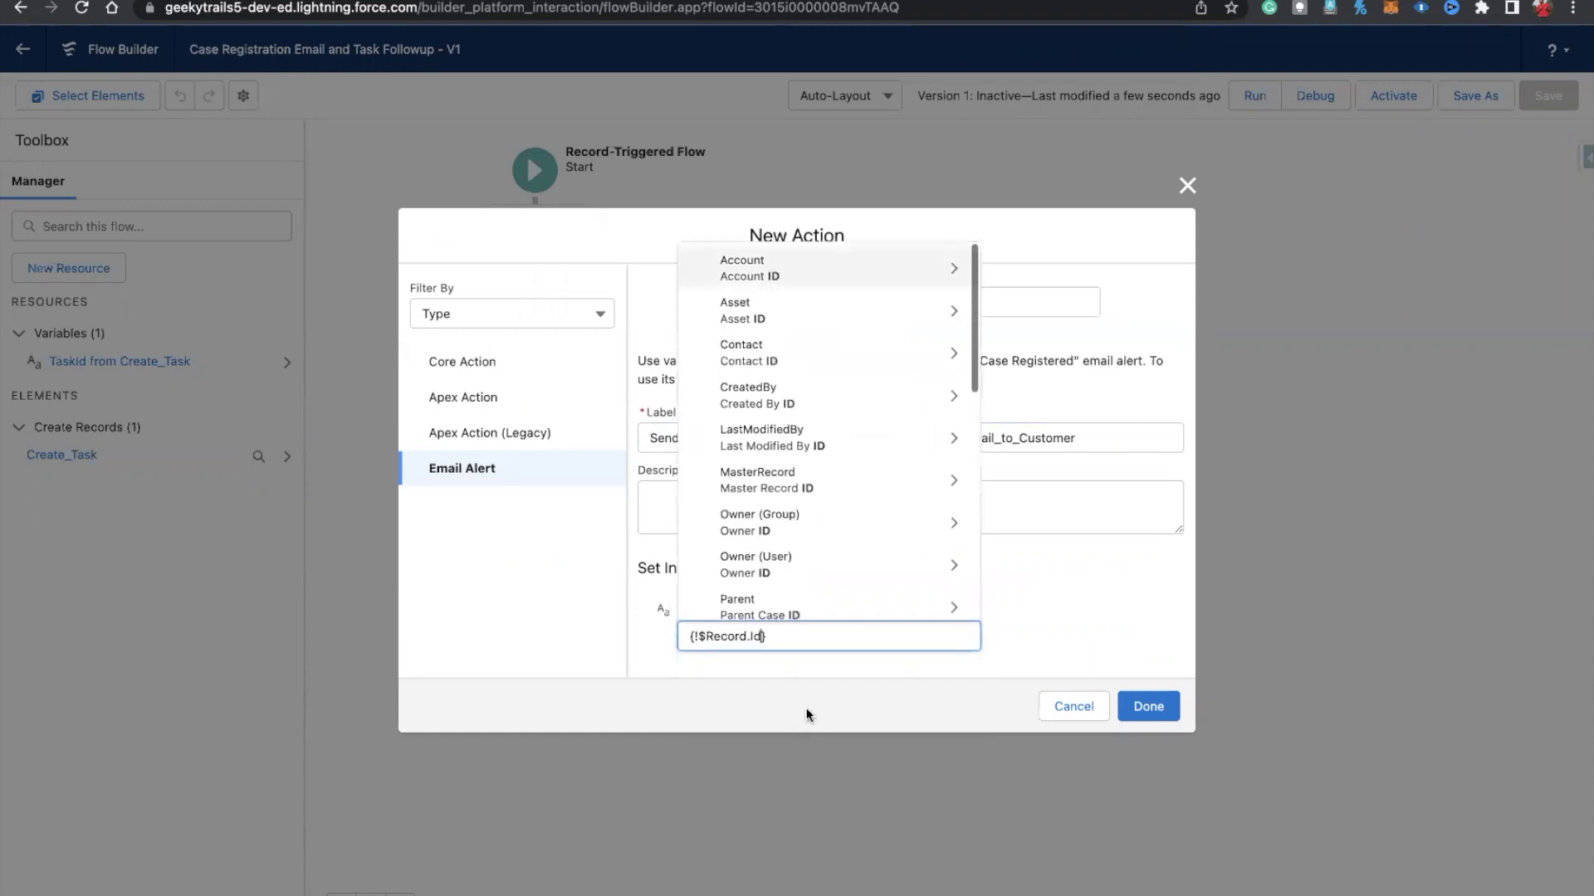
pyautogui.click(1143, 649)
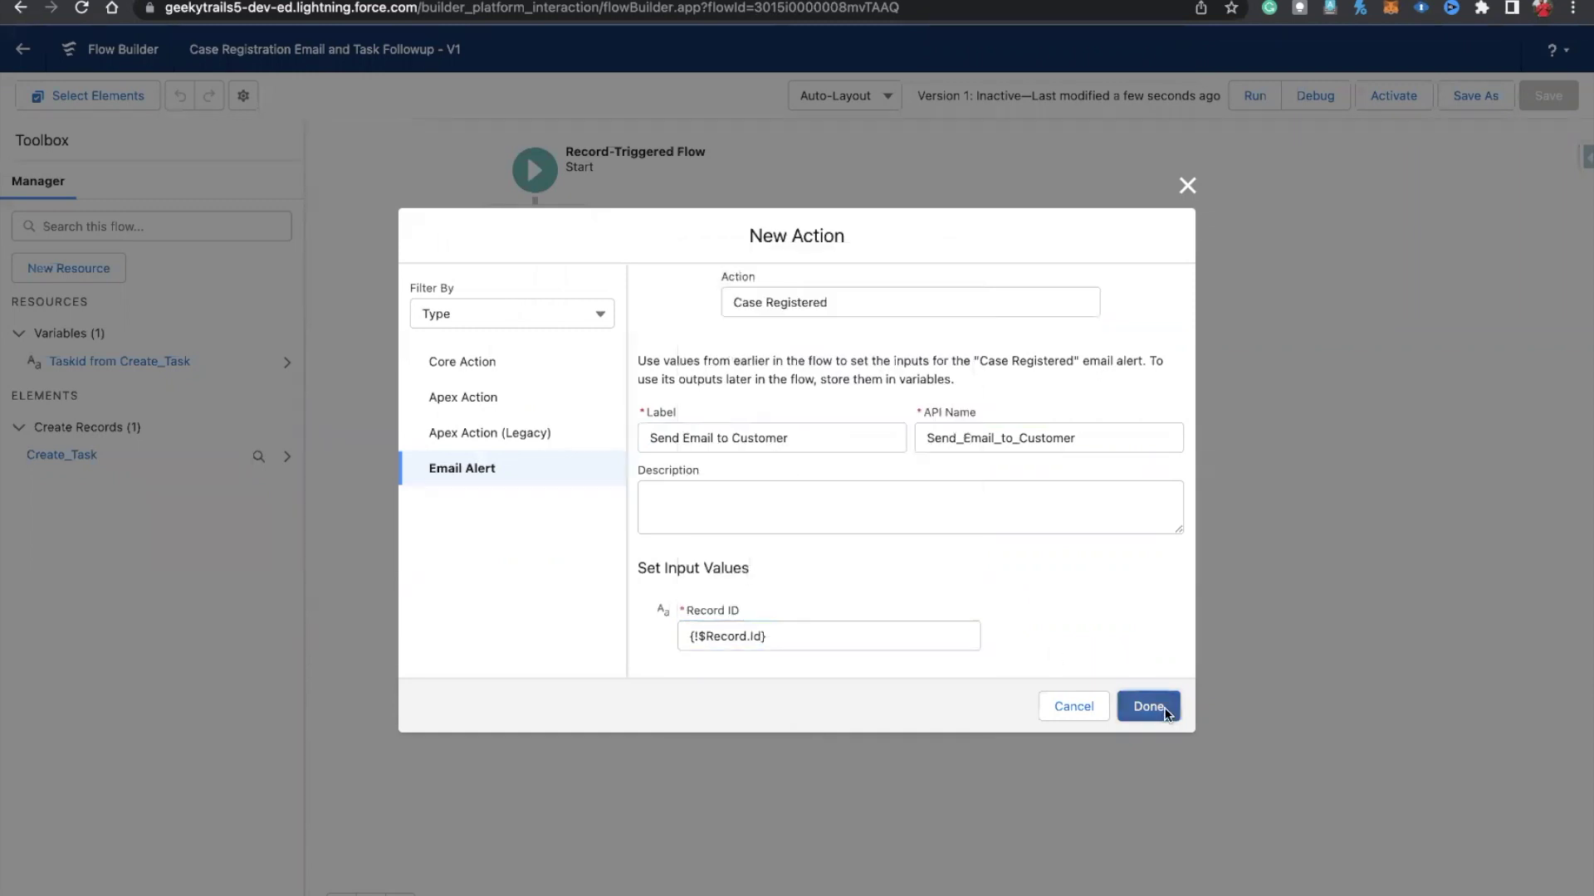
pyautogui.click(1159, 704)
pyautogui.moveTo(707, 353); pyautogui.dragTo(704, 417)
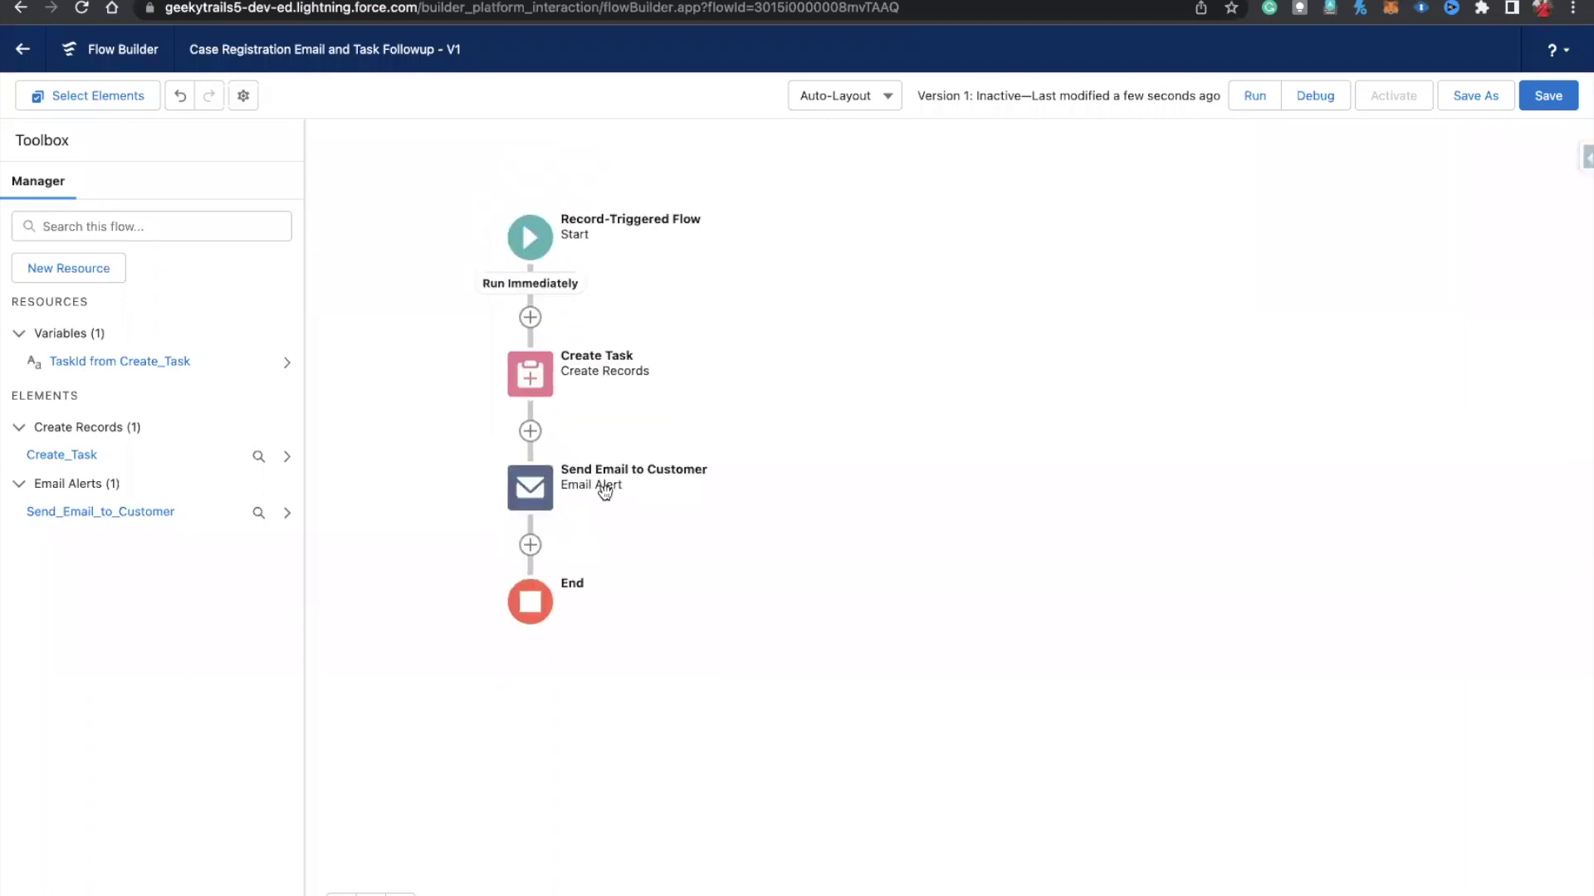
pyautogui.click(1546, 98)
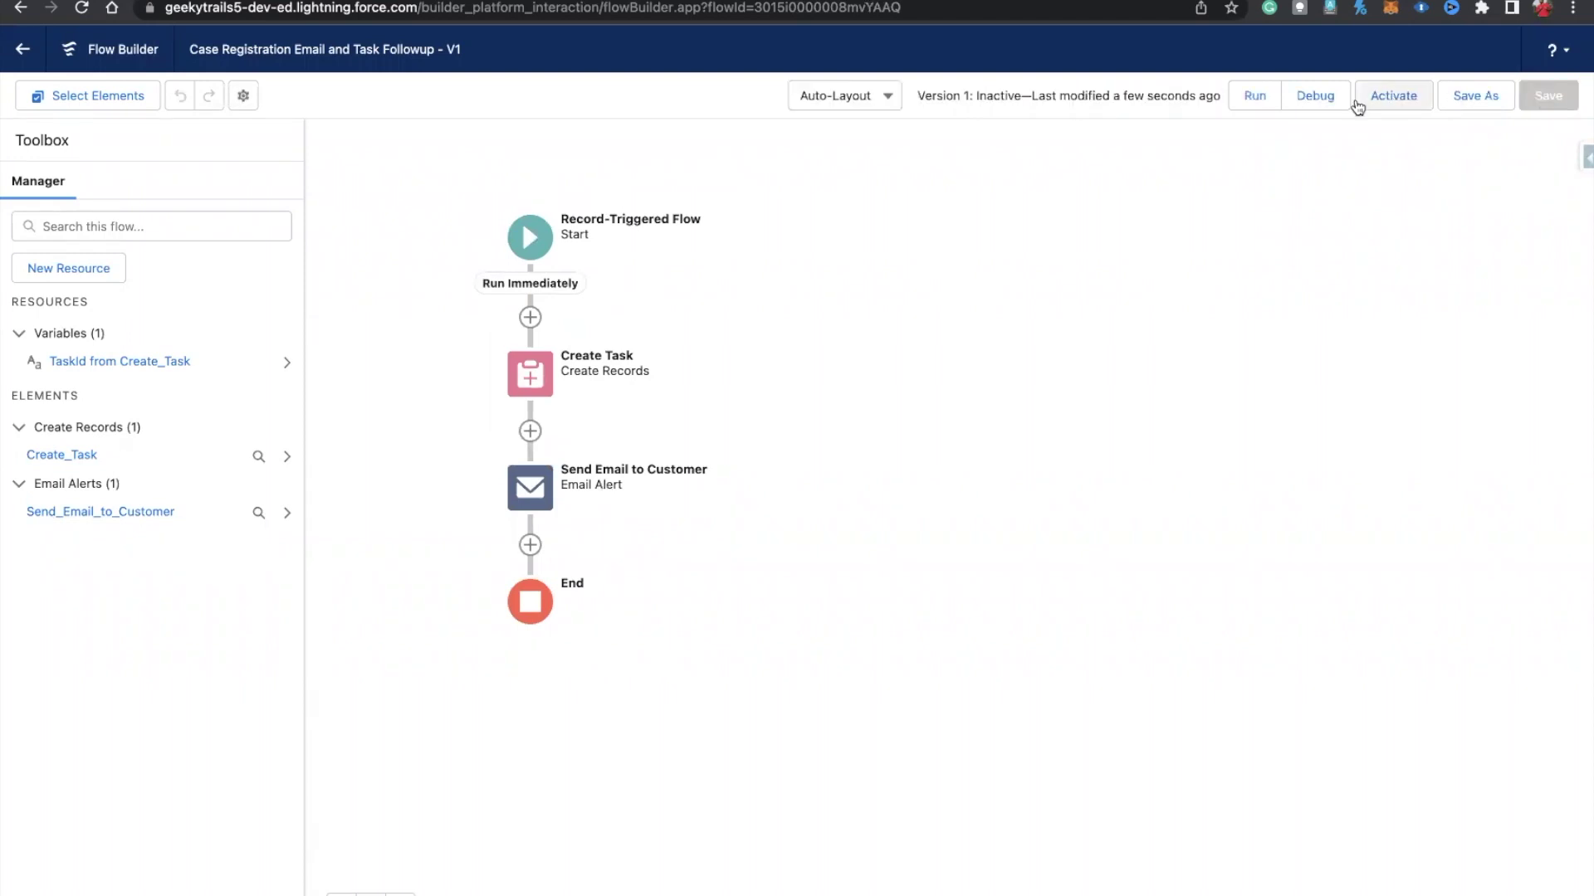
pyautogui.click(1358, 104)
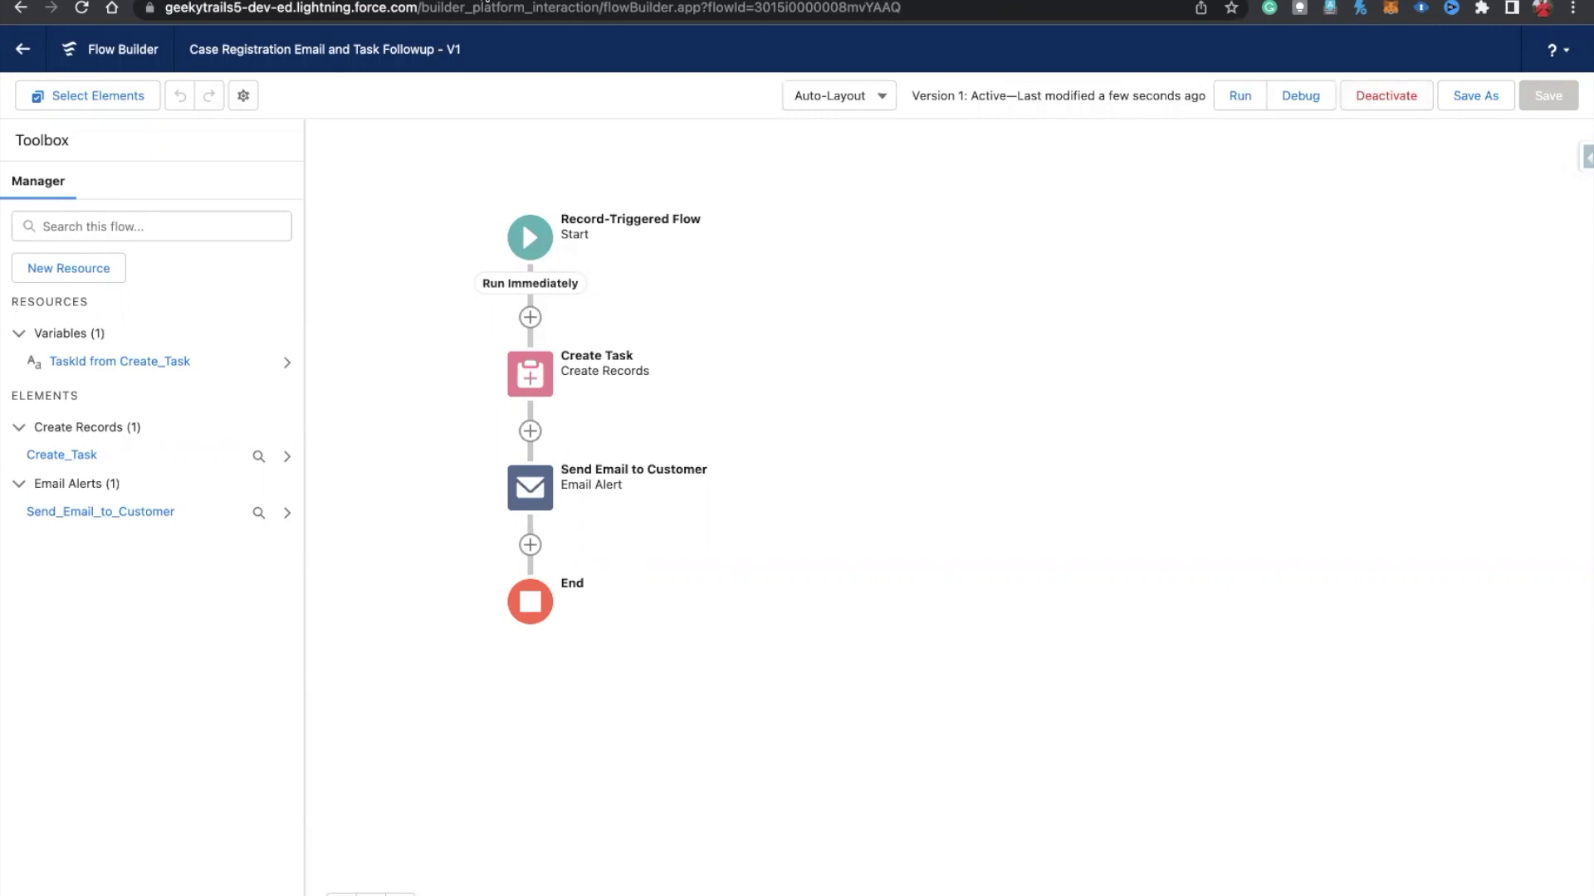
# Step: Edit the Start trigger and add a fourth entry condition on the SuppliedName field
pyautogui.click(528, 247)
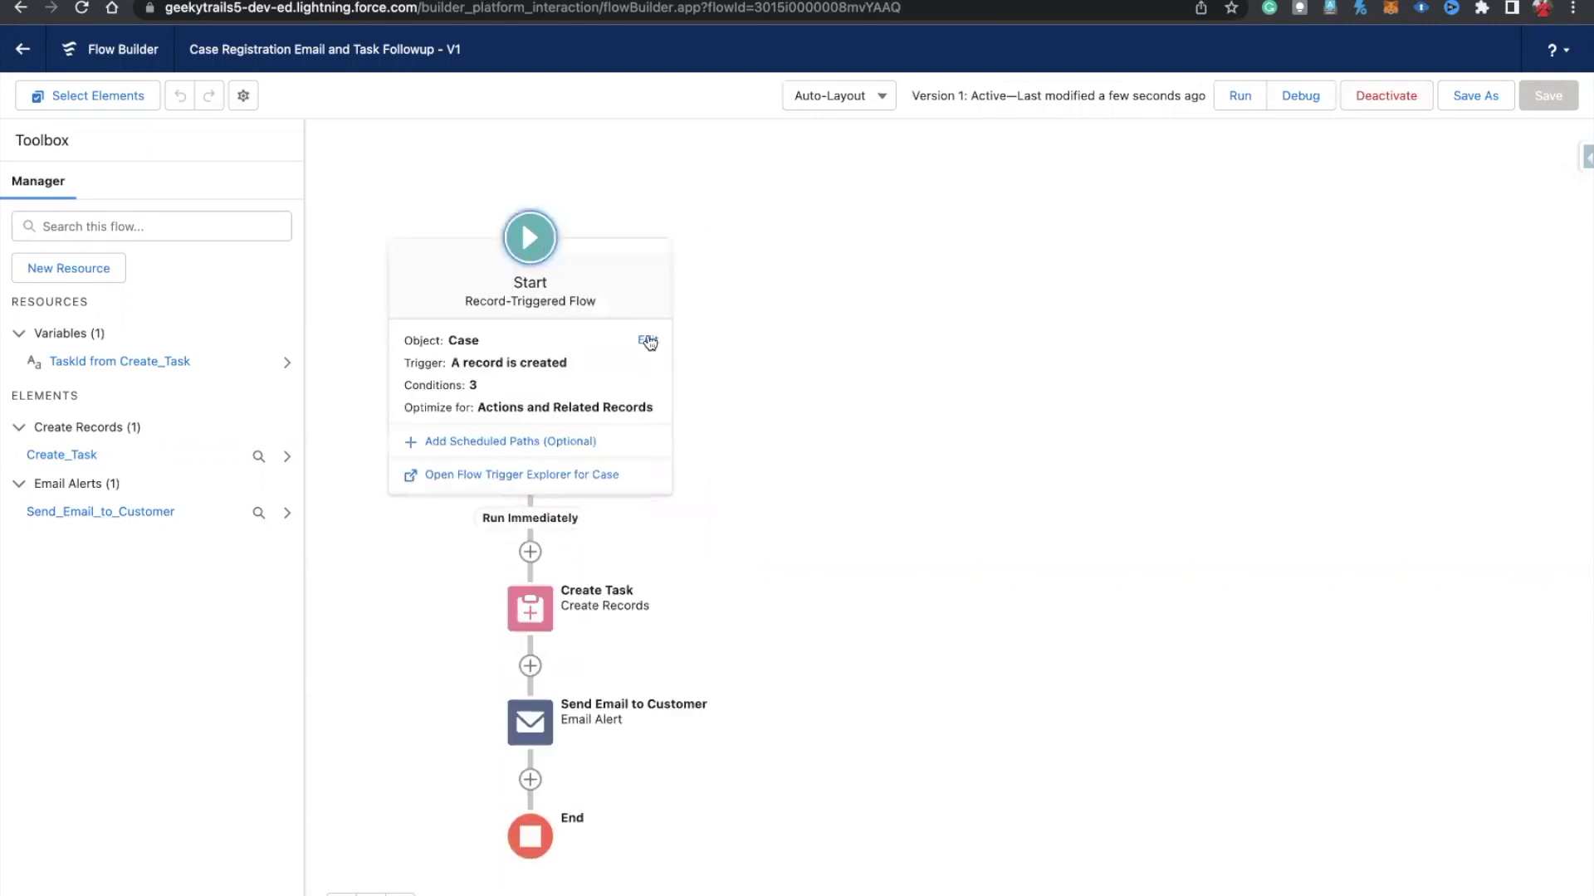
pyautogui.click(647, 341)
pyautogui.scroll(-5, 788, 595)
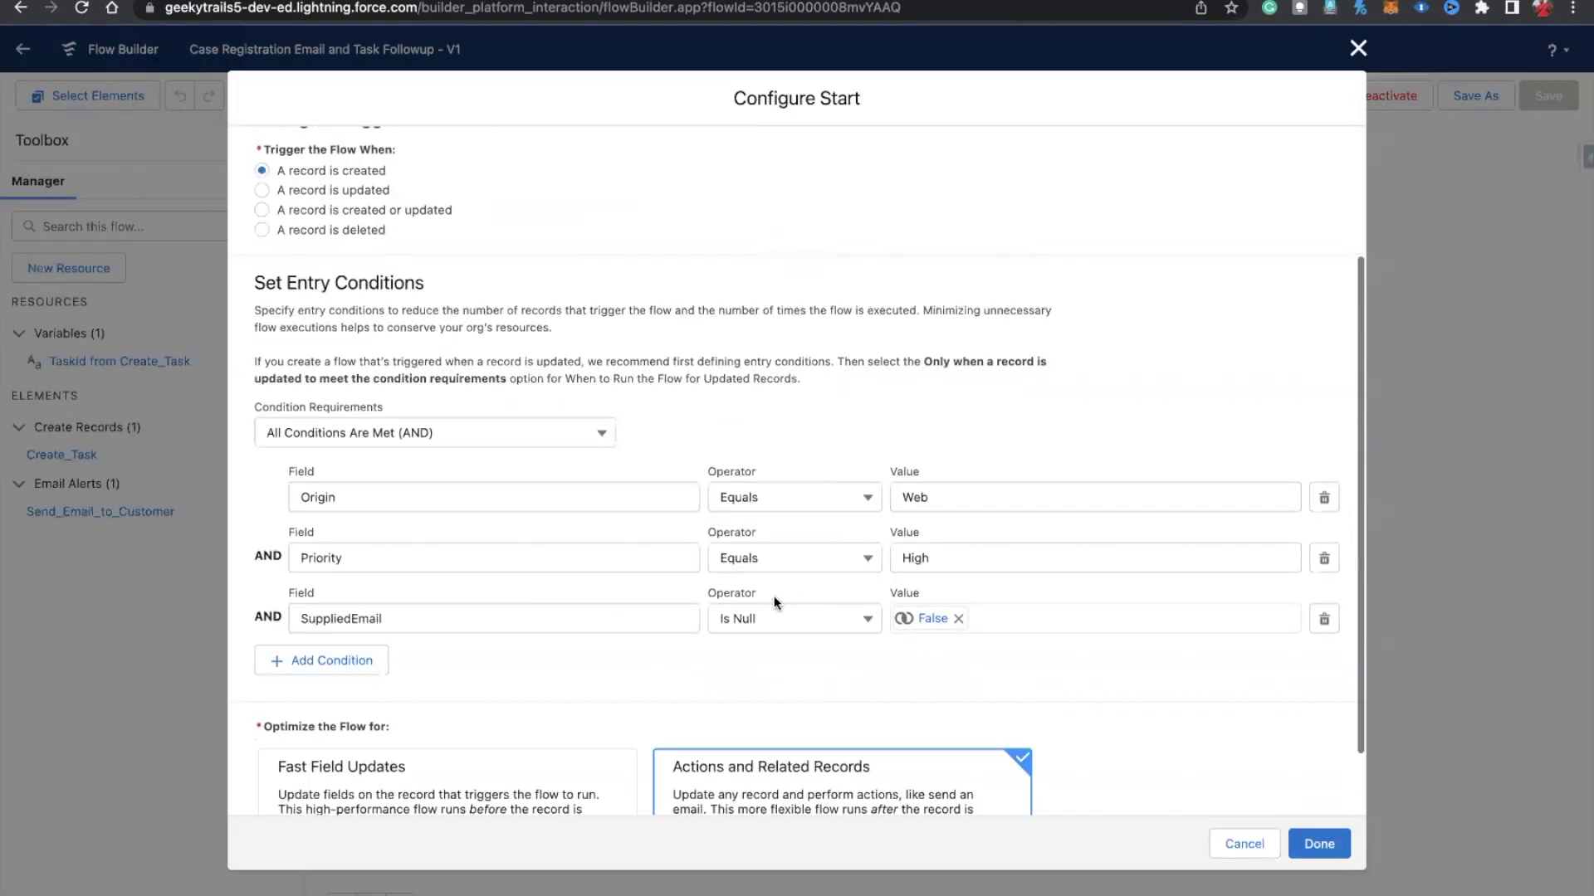
pyautogui.click(324, 599)
pyautogui.click(358, 615)
pyautogui.write('suppl')
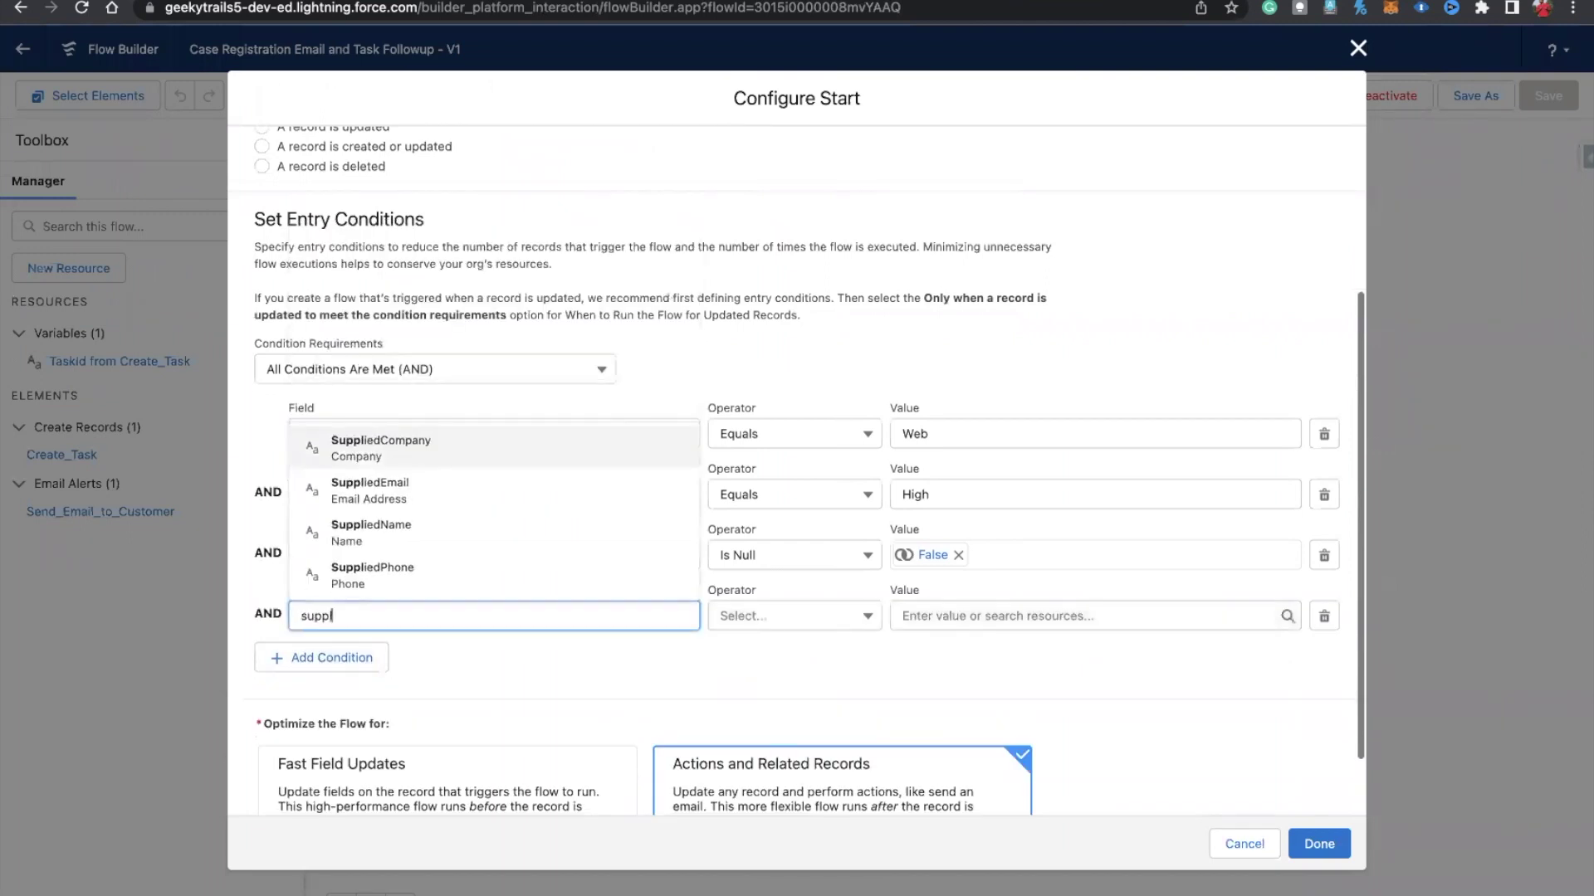
pyautogui.click(371, 532)
# Step: Set that condition to Is Null equals $GlobalConstant.False and apply the entry conditions
pyautogui.click(738, 621)
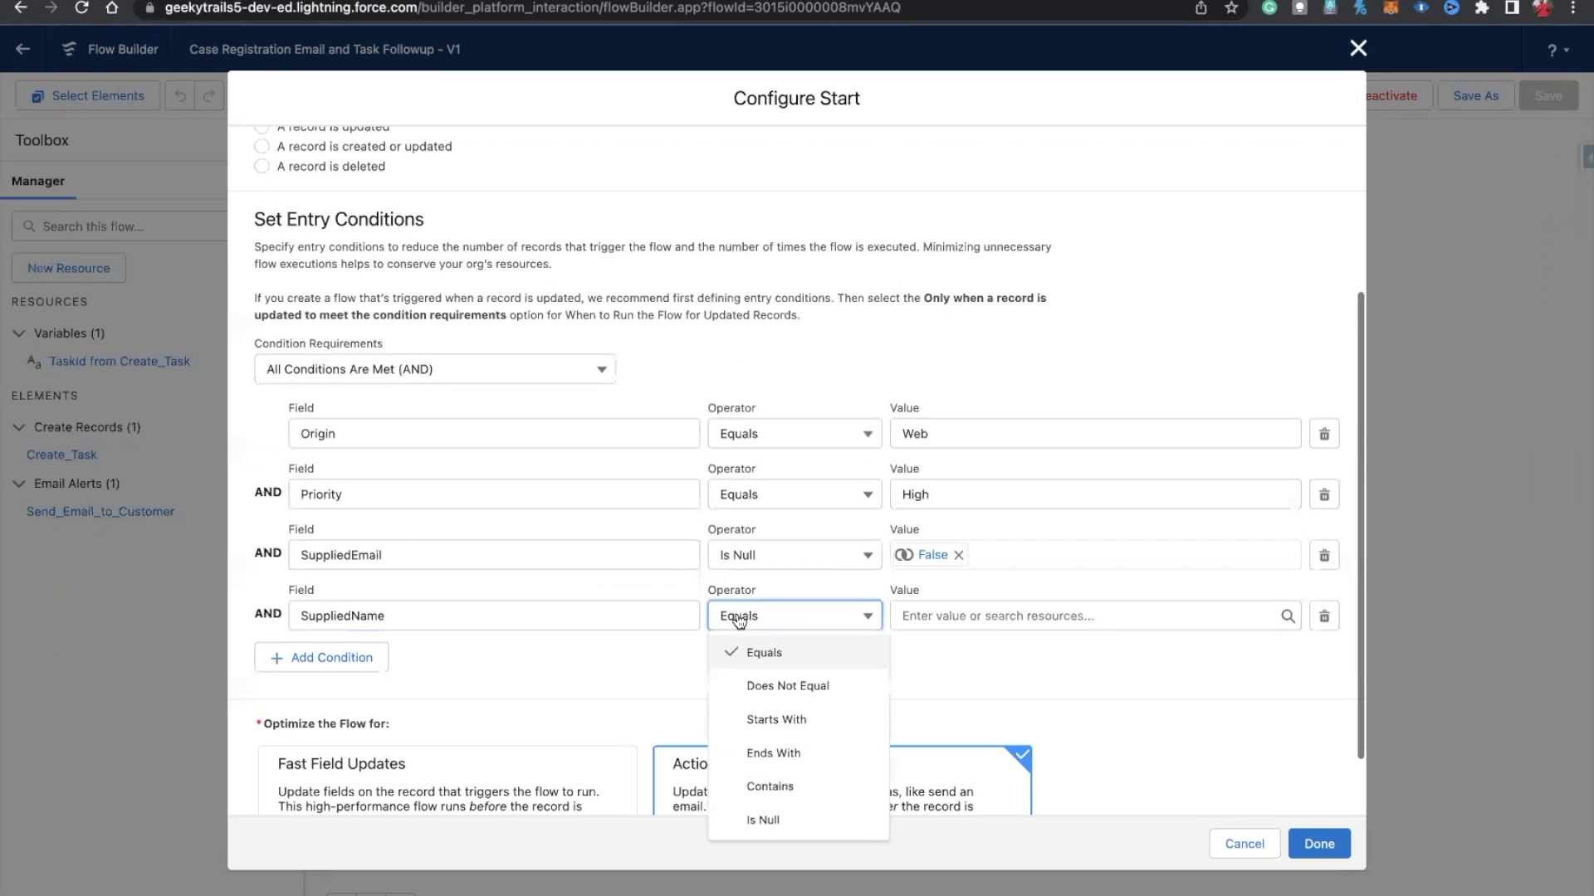
pyautogui.click(759, 814)
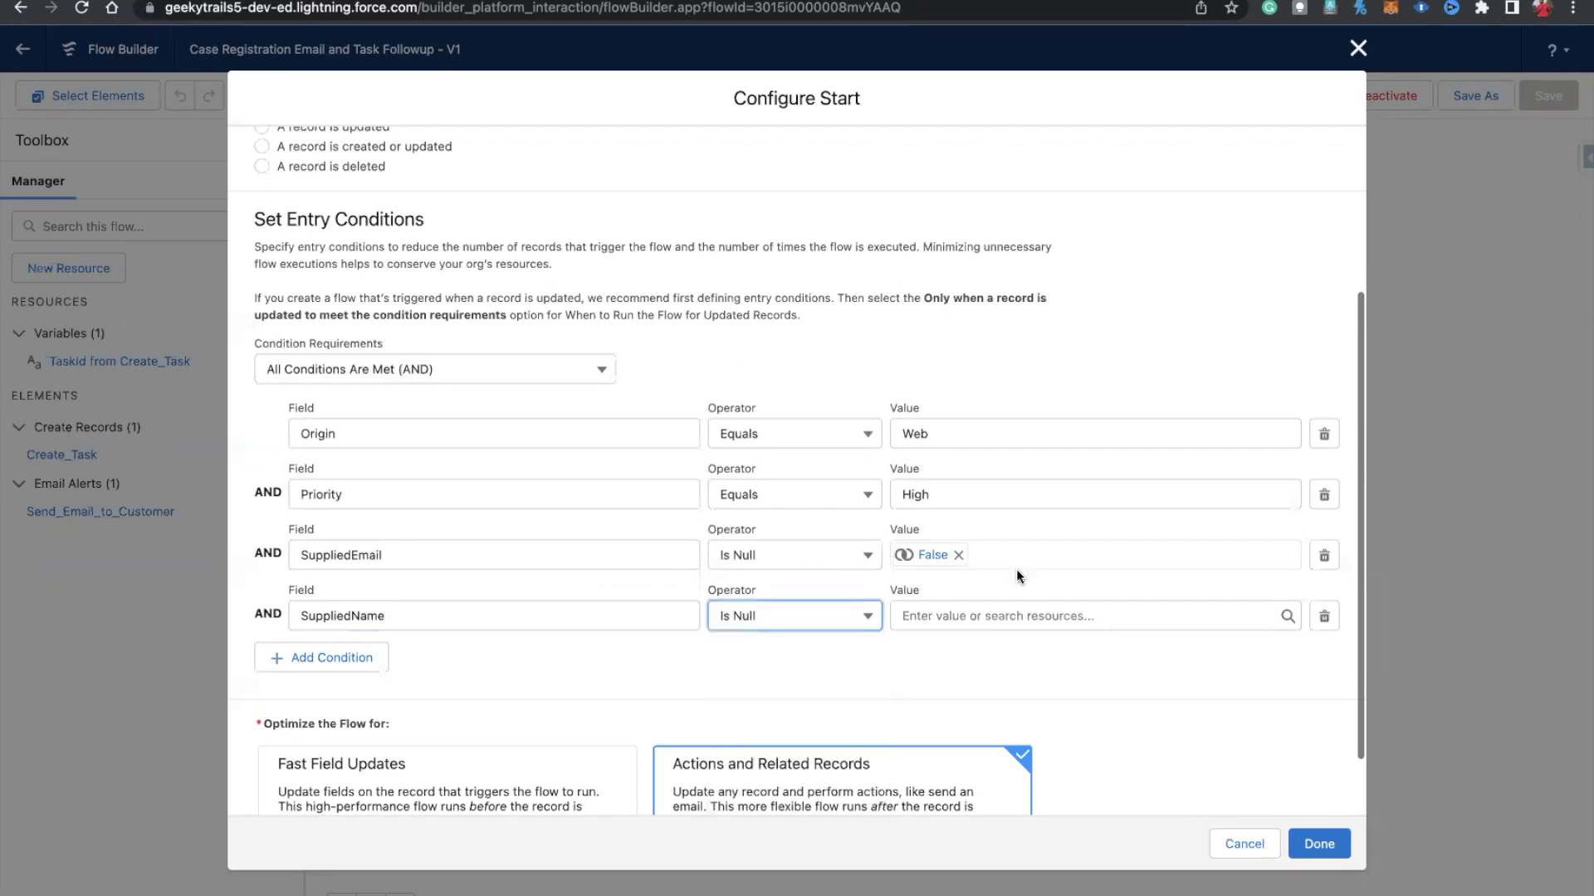
pyautogui.click(978, 614)
pyautogui.write('false')
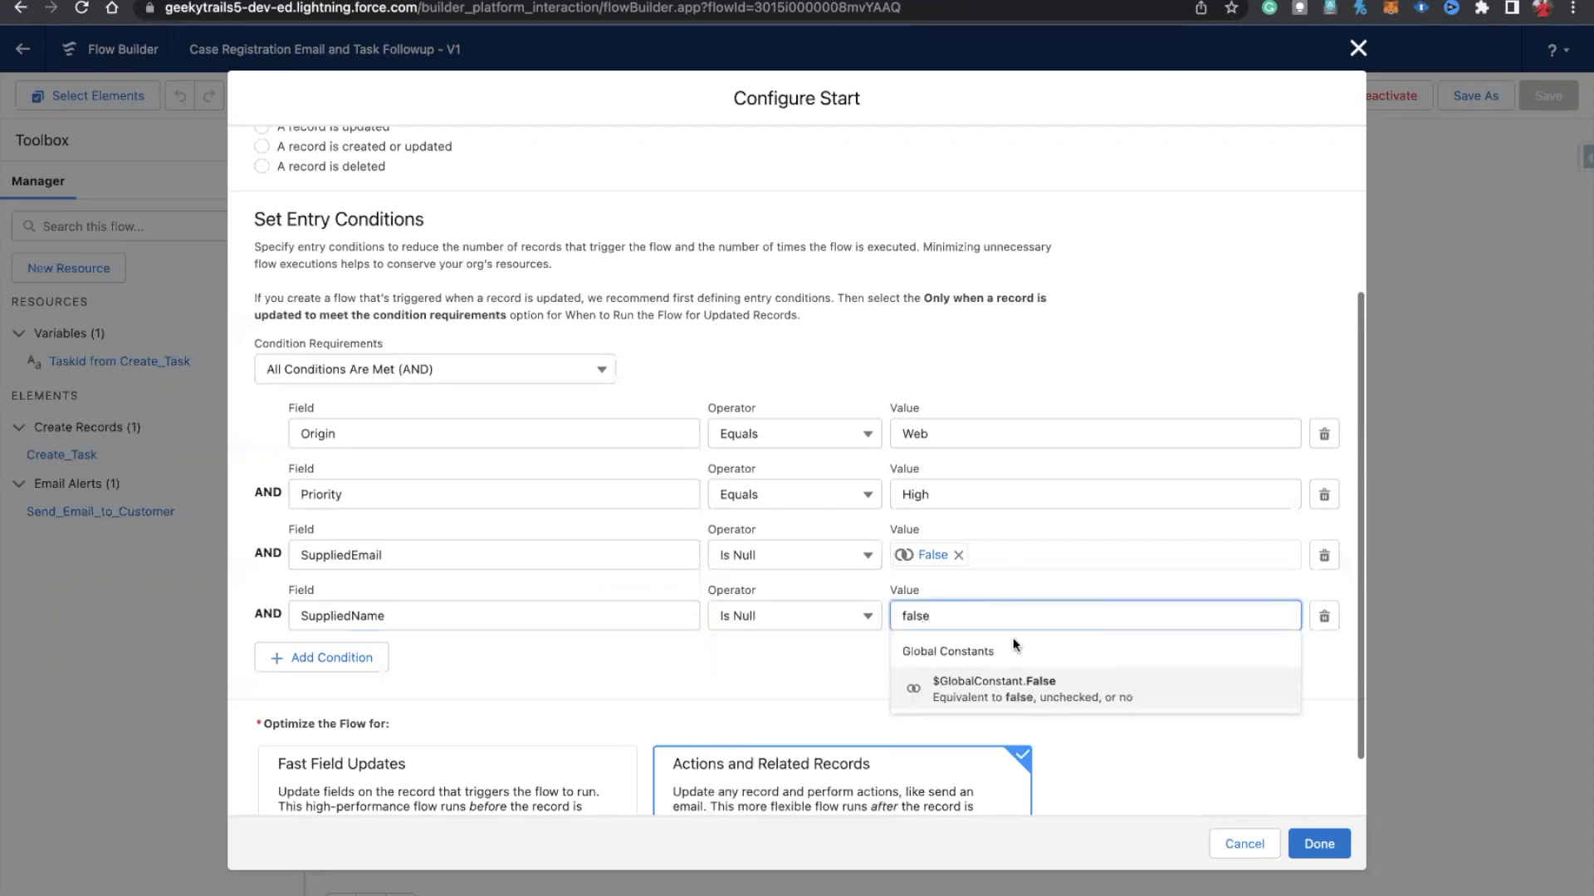
pyautogui.click(974, 697)
pyautogui.click(1309, 840)
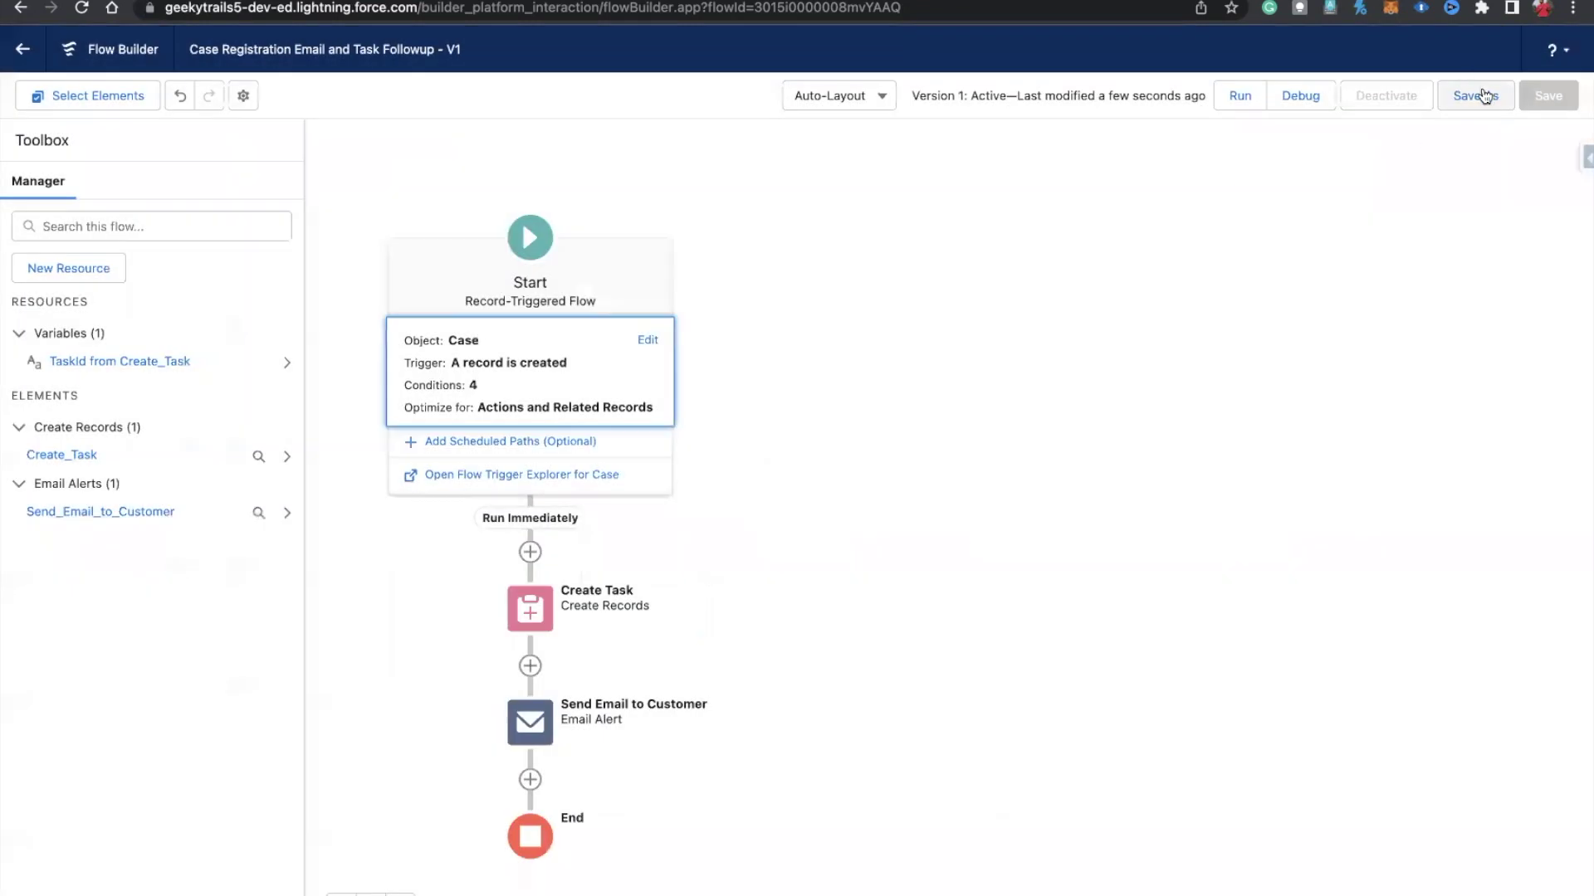
# Step: Save the flow as a new version 2 and activate it
pyautogui.click(1484, 96)
pyautogui.click(1161, 622)
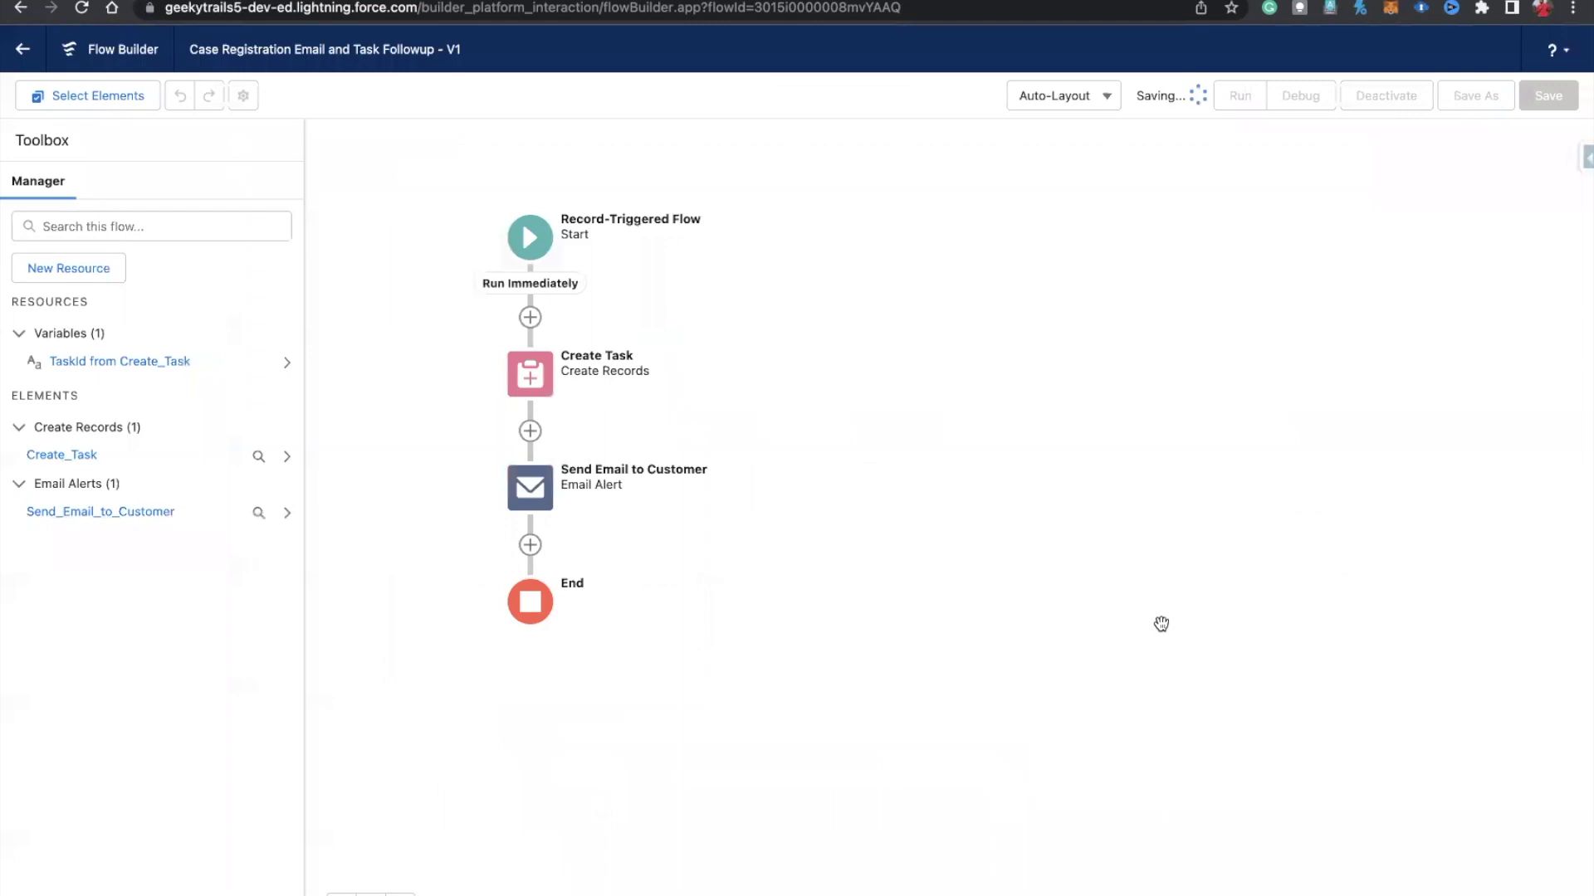
pyautogui.click(1395, 101)
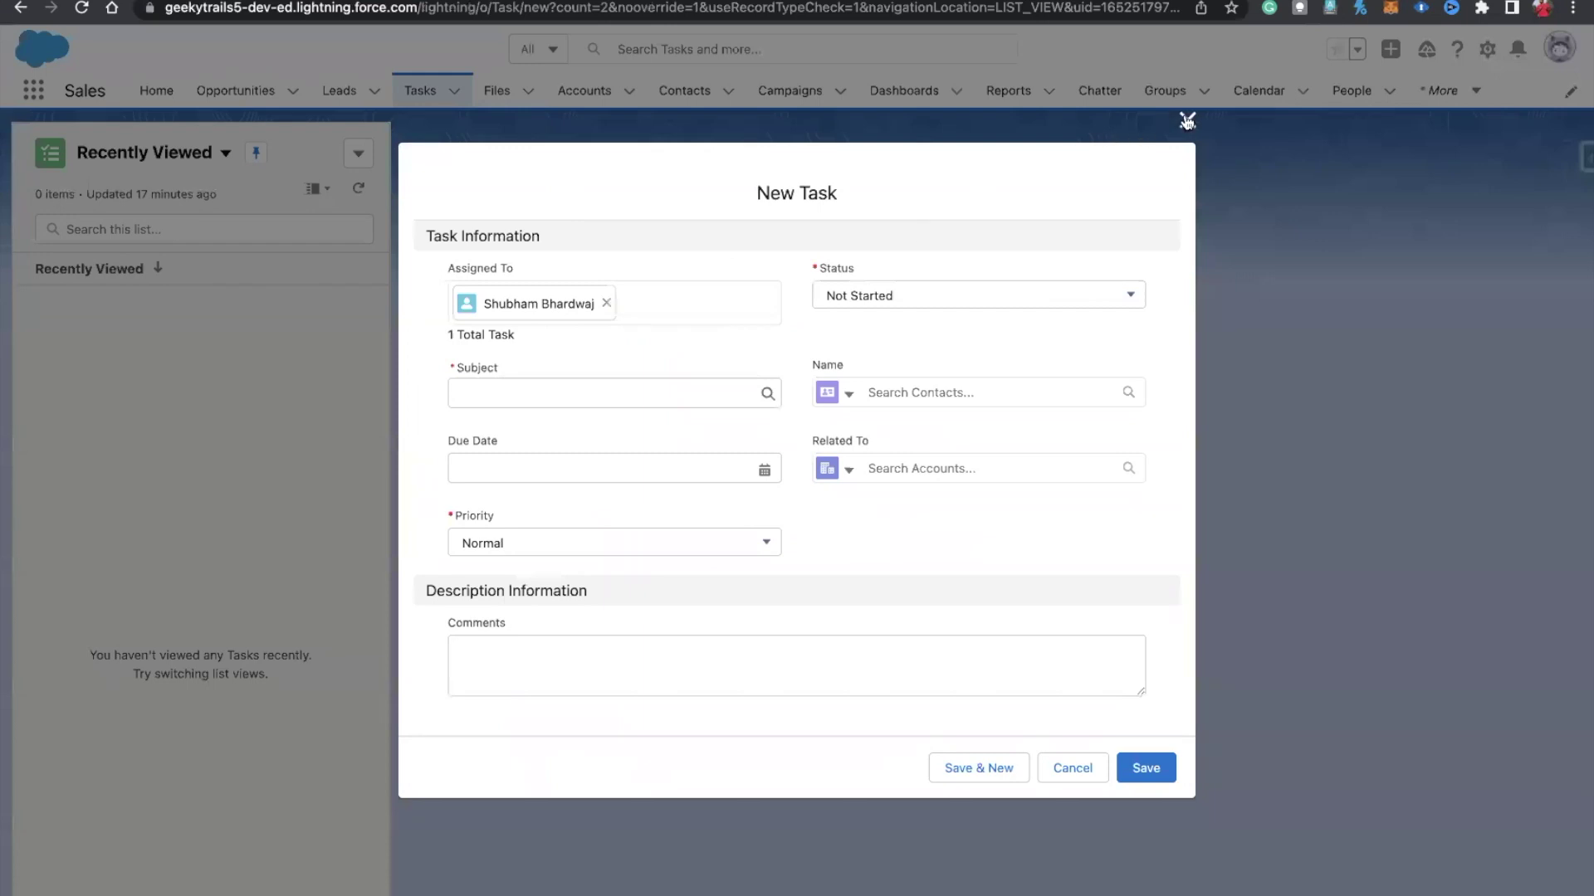
# Step: Dismiss the empty New Task form and start a new case from the Cases list
pyautogui.click(1187, 120)
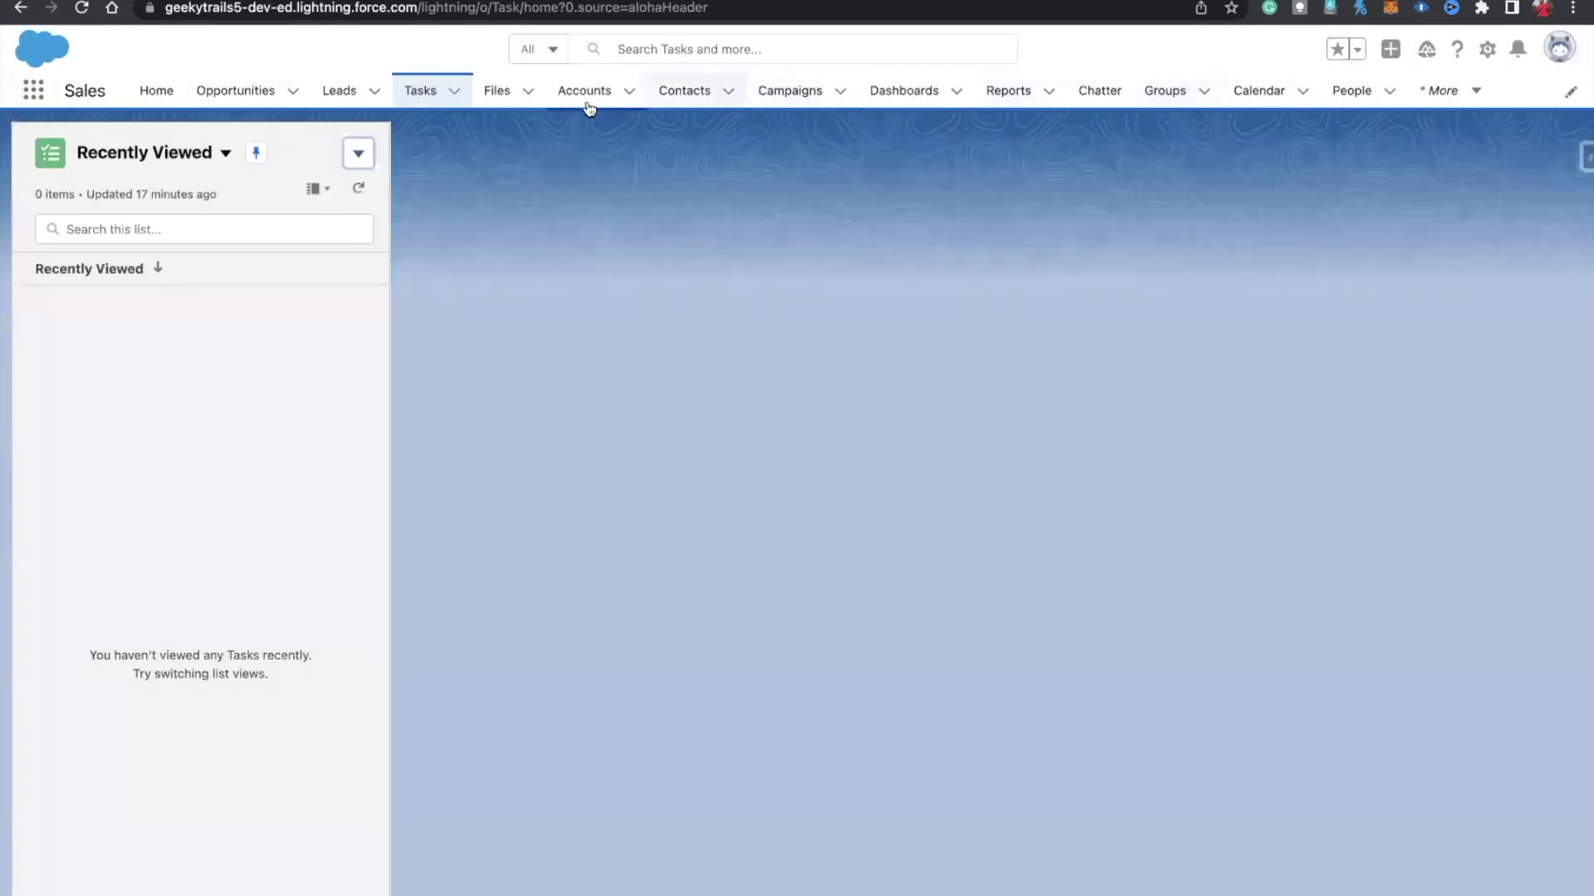
pyautogui.click(1445, 100)
pyautogui.click(1434, 181)
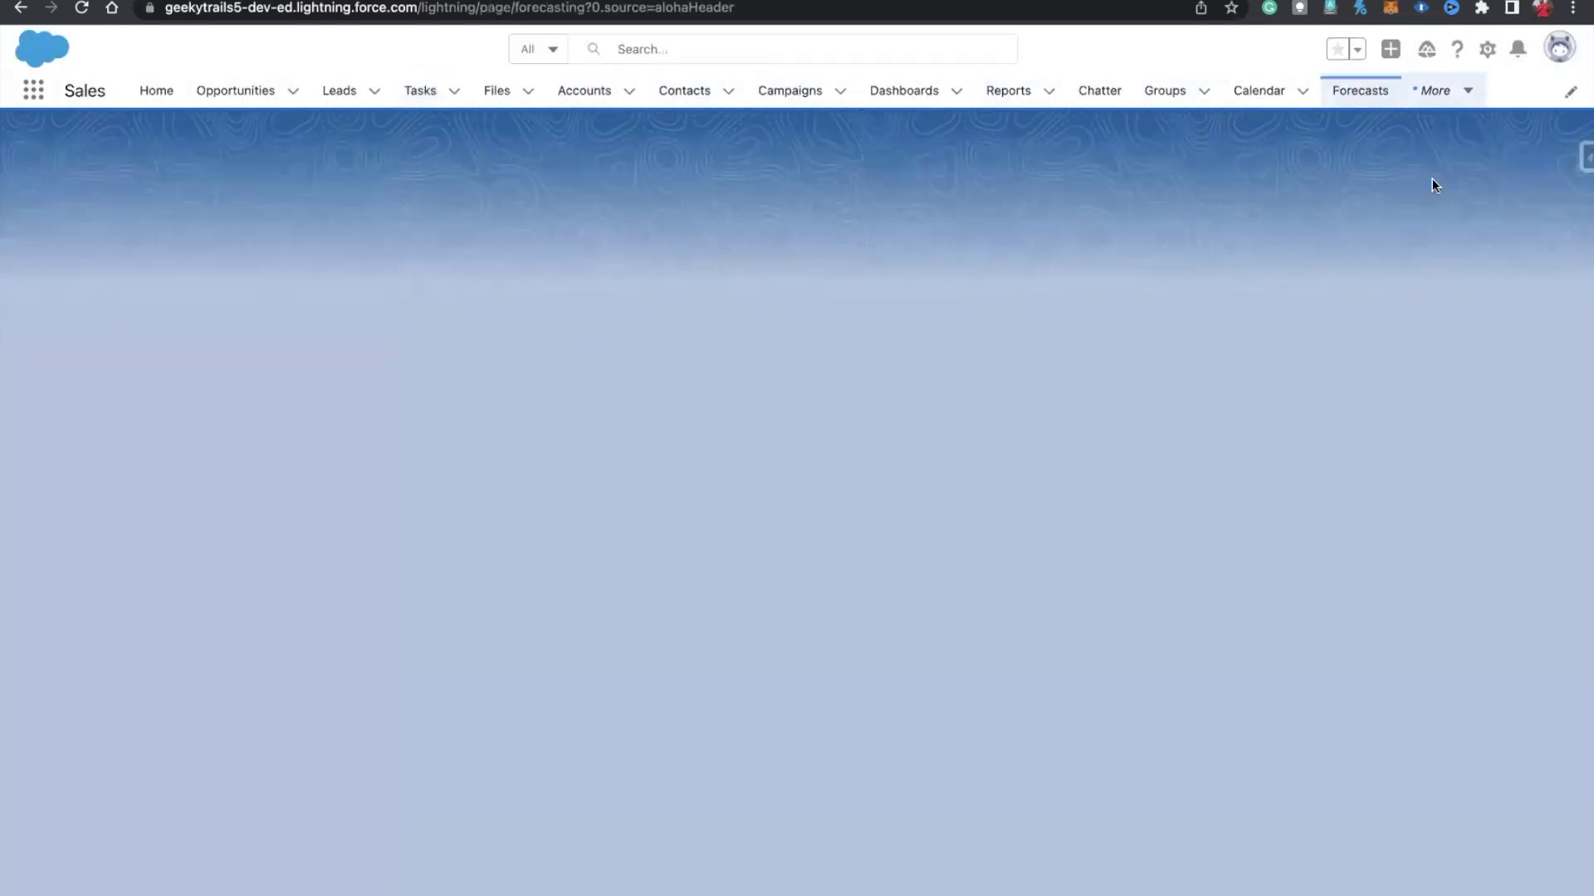
pyautogui.click(1445, 92)
pyautogui.click(1429, 195)
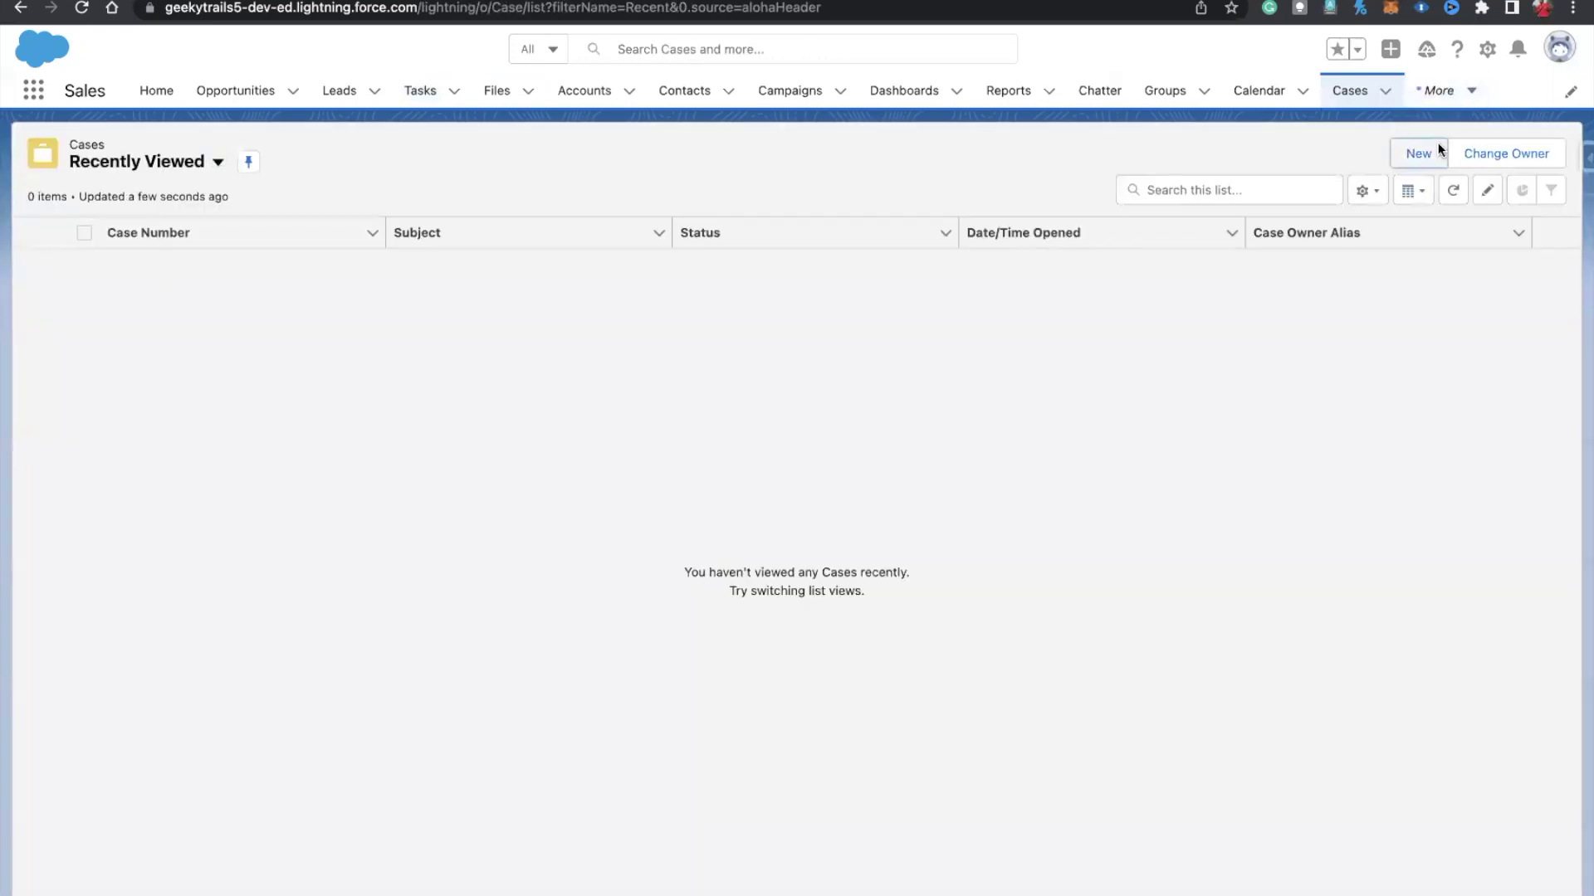
pyautogui.click(1435, 152)
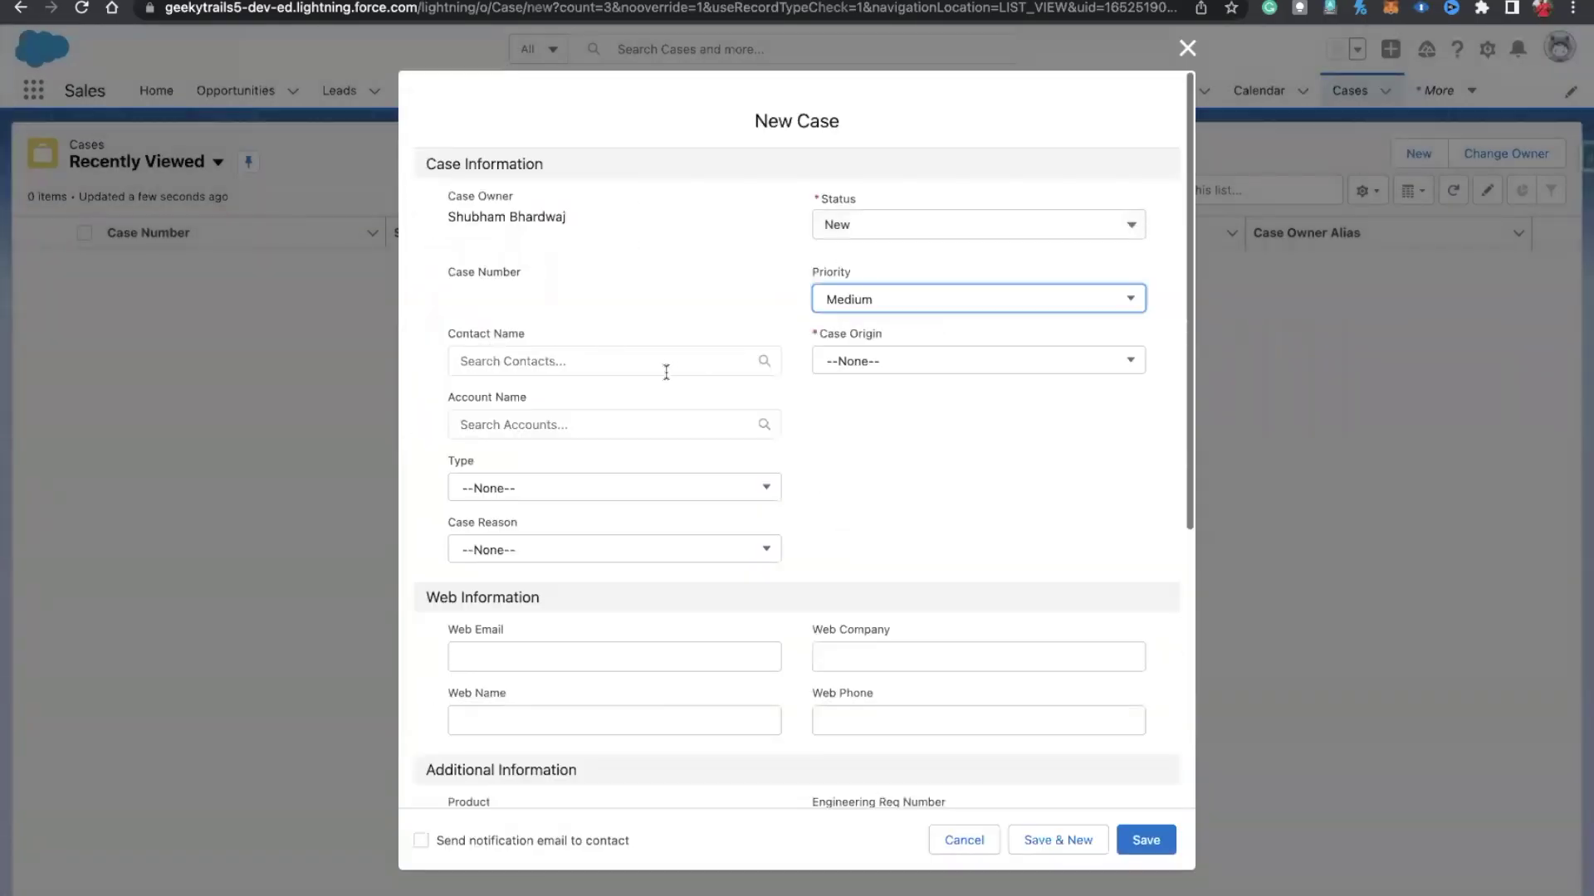
# Step: Set the case Priority to High and Case Origin to Web, leaving Status New
pyautogui.click(932, 300)
pyautogui.click(867, 374)
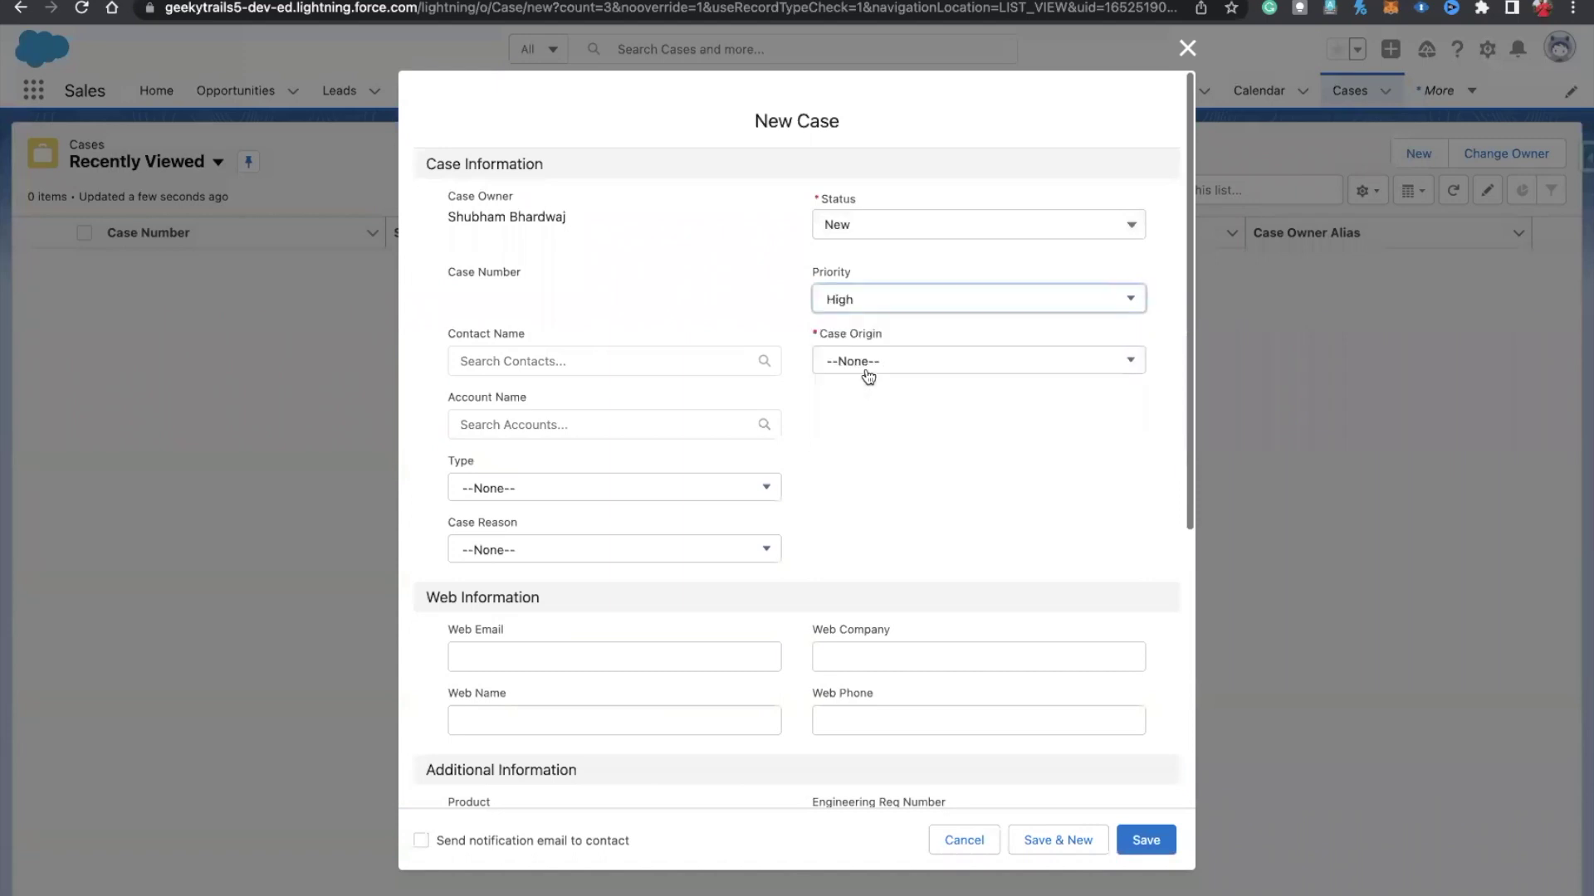
pyautogui.click(855, 359)
pyautogui.click(855, 498)
pyautogui.click(871, 223)
pyautogui.click(786, 245)
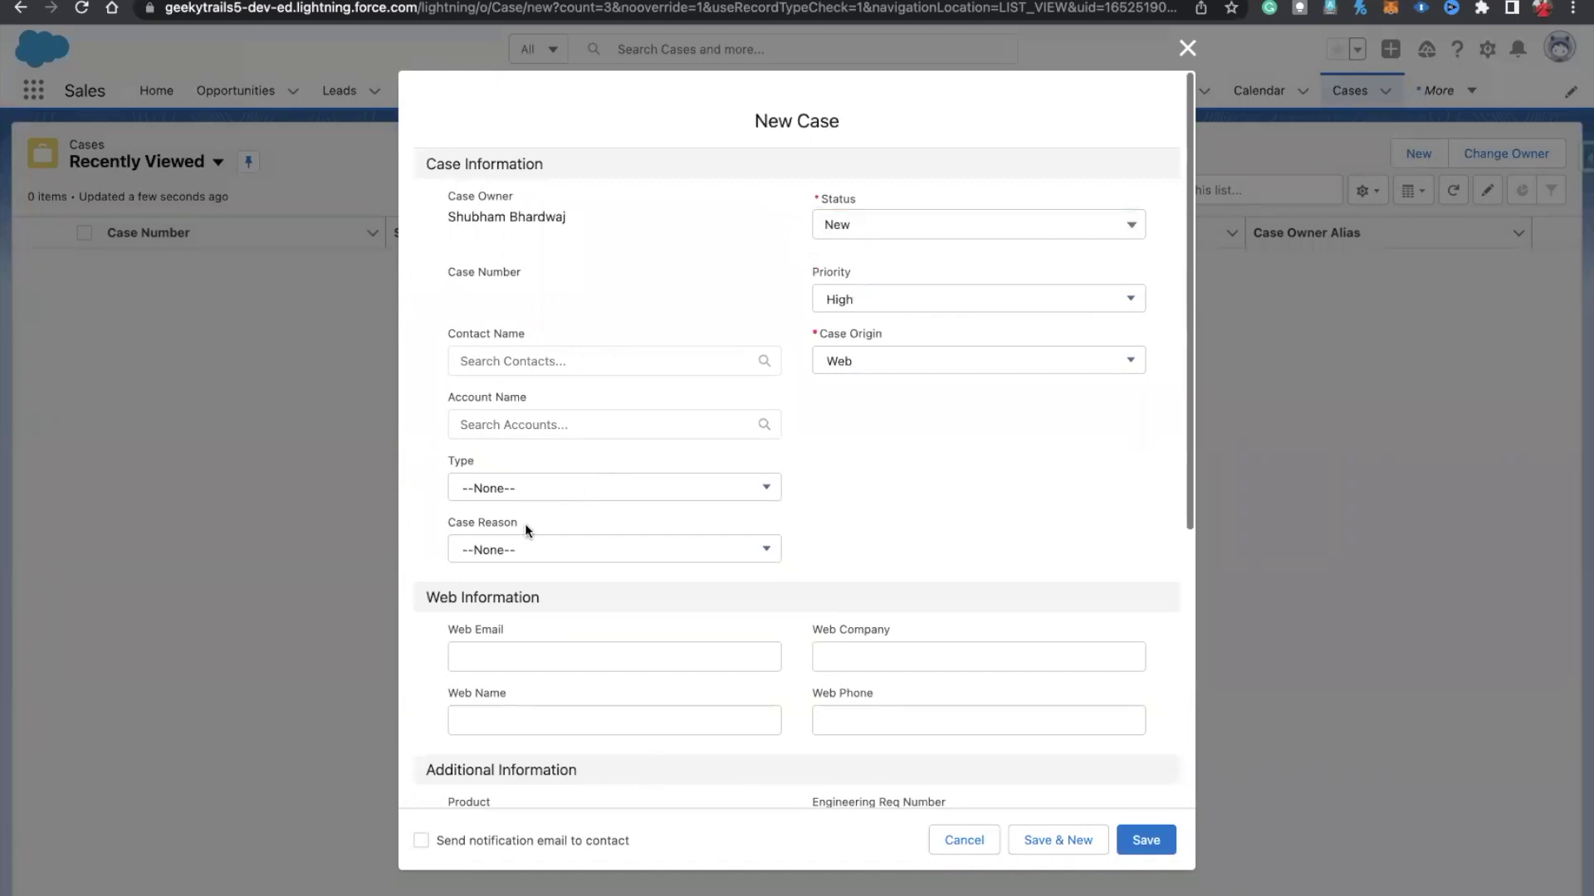
# Step: Enter the test Gmail address as the case's Web Email
pyautogui.scroll(-2, 525, 527)
pyautogui.click(501, 504)
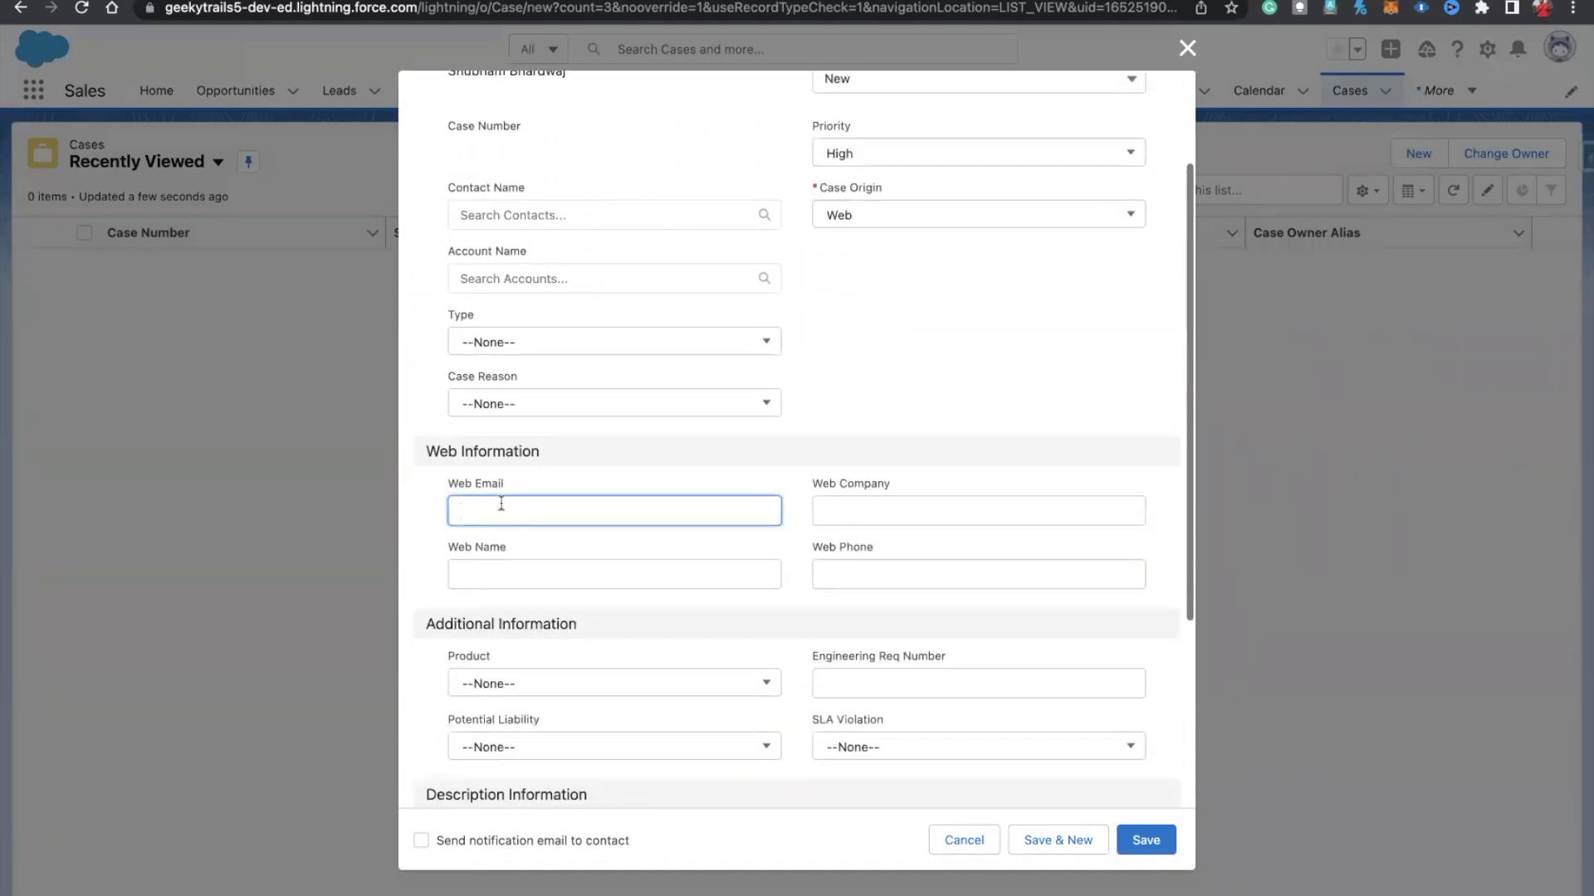
pyautogui.scroll(-5, 501, 504)
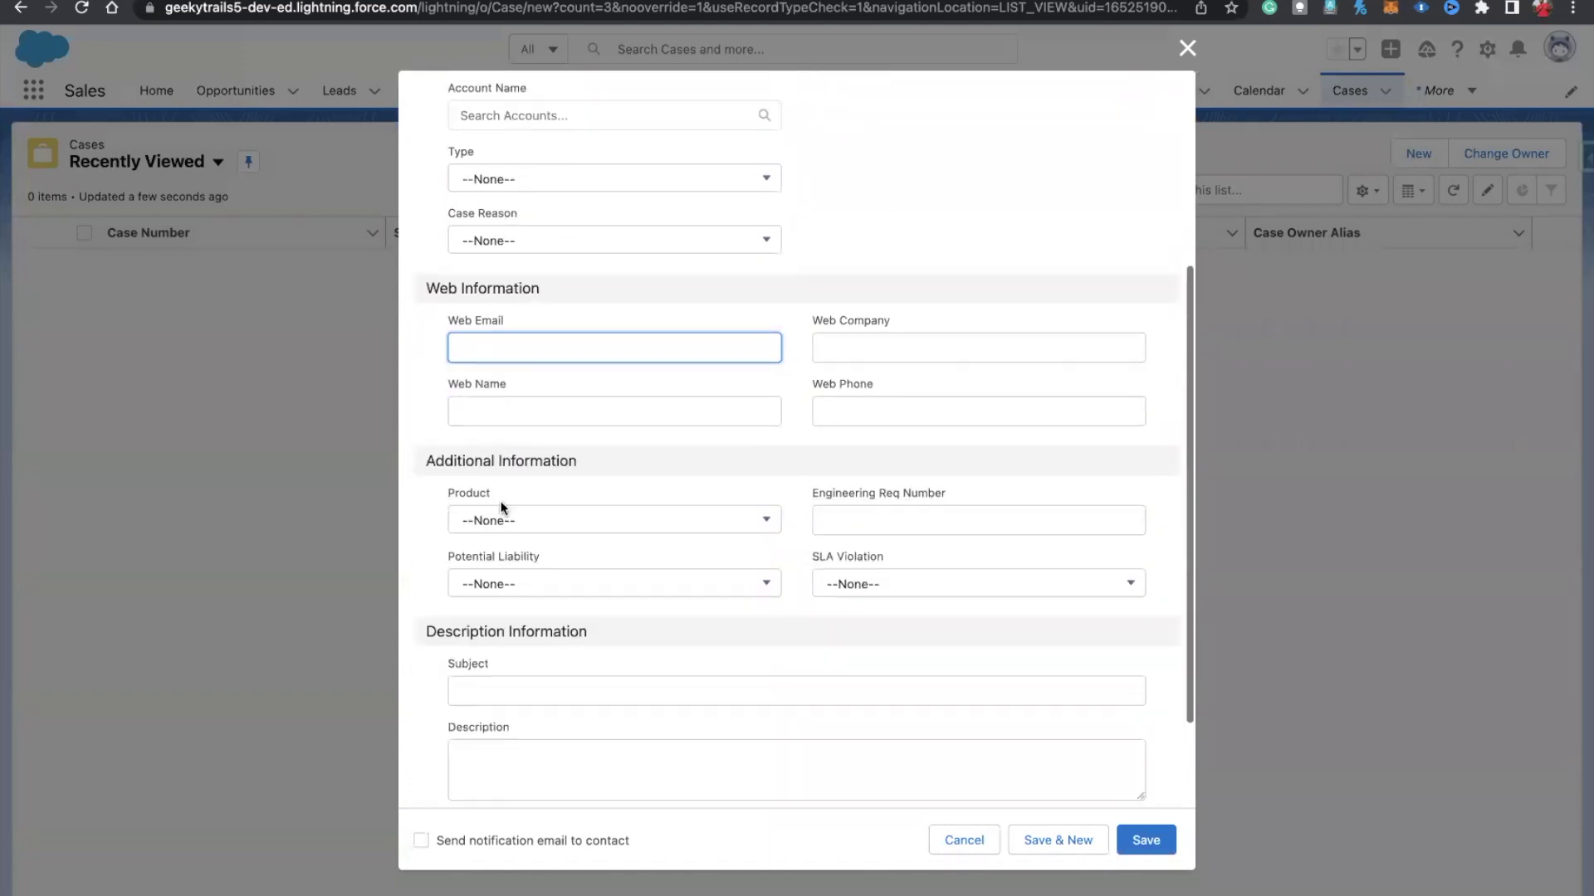
pyautogui.scroll(7, 501, 502)
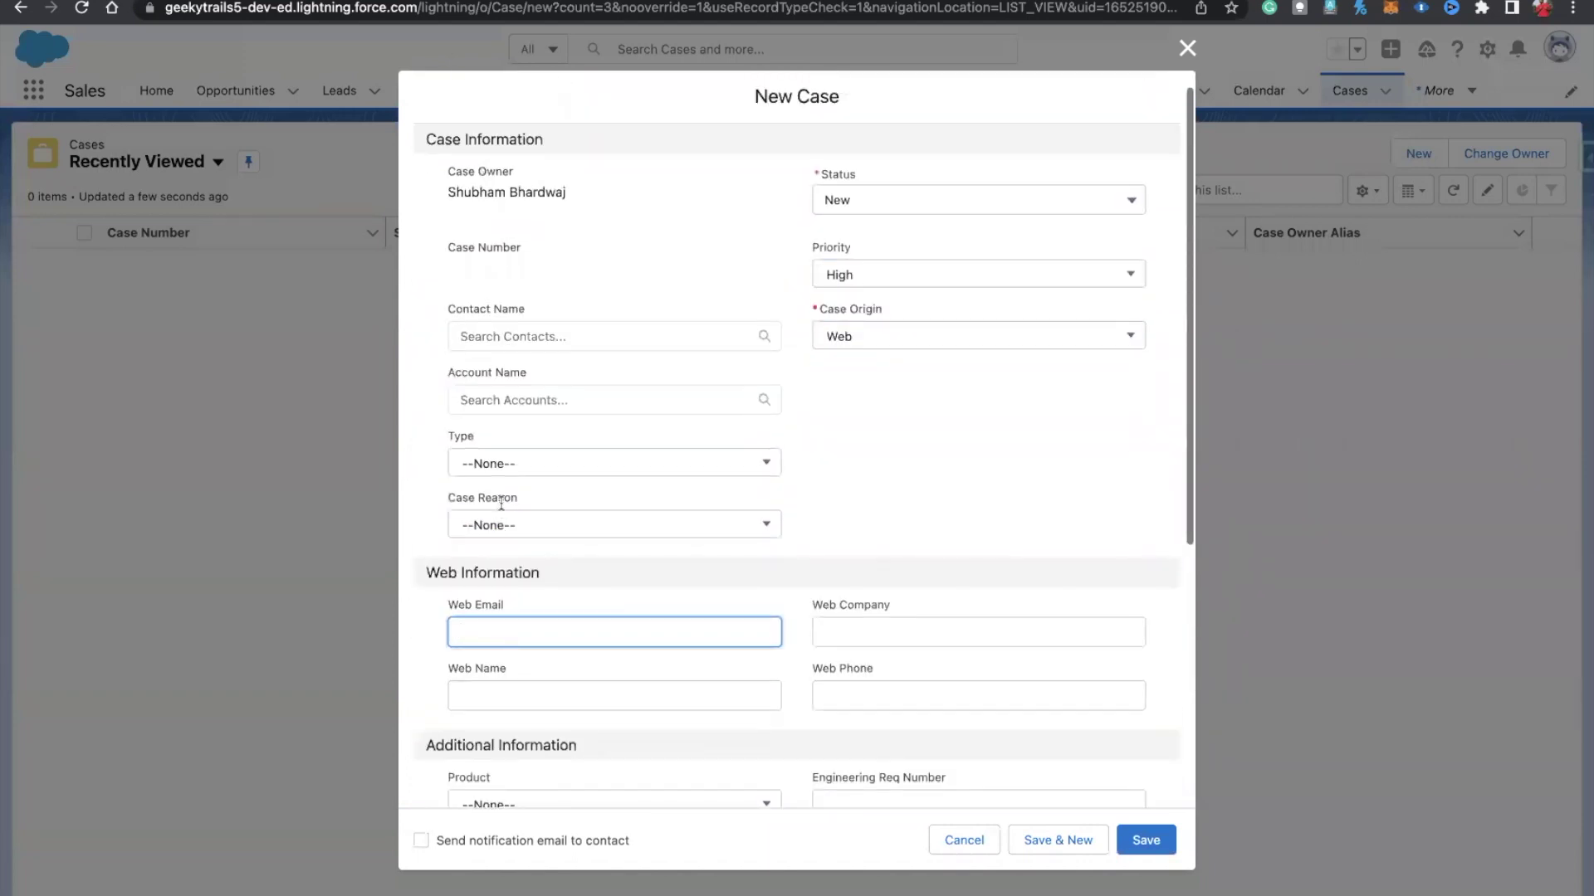
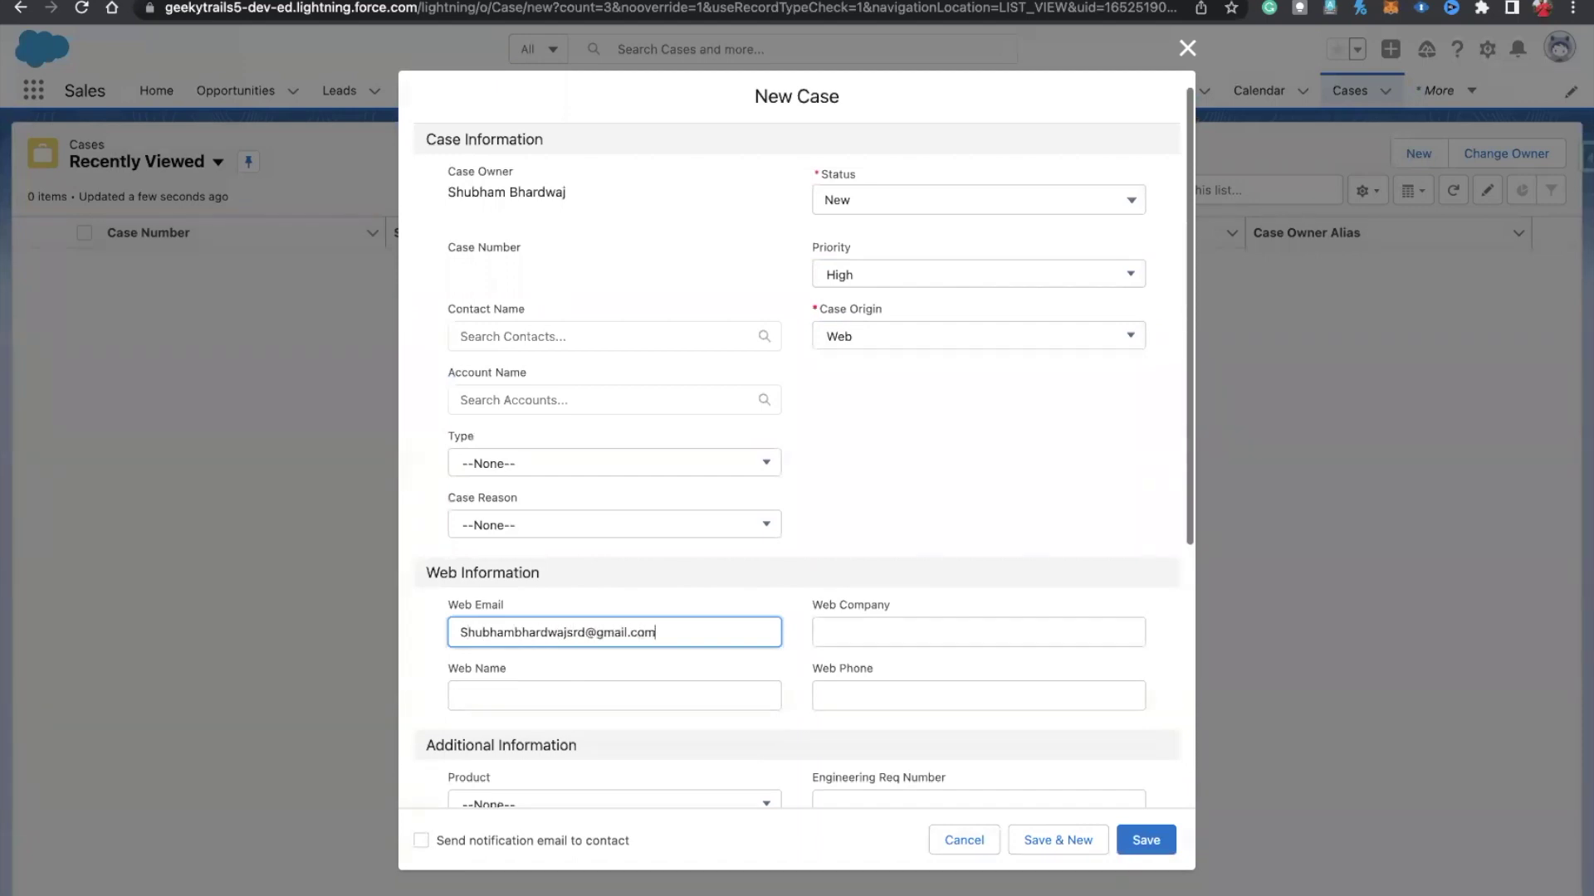
# Step: Search contacts for 'bu' and link the matching contact to the case
pyautogui.click(535, 340)
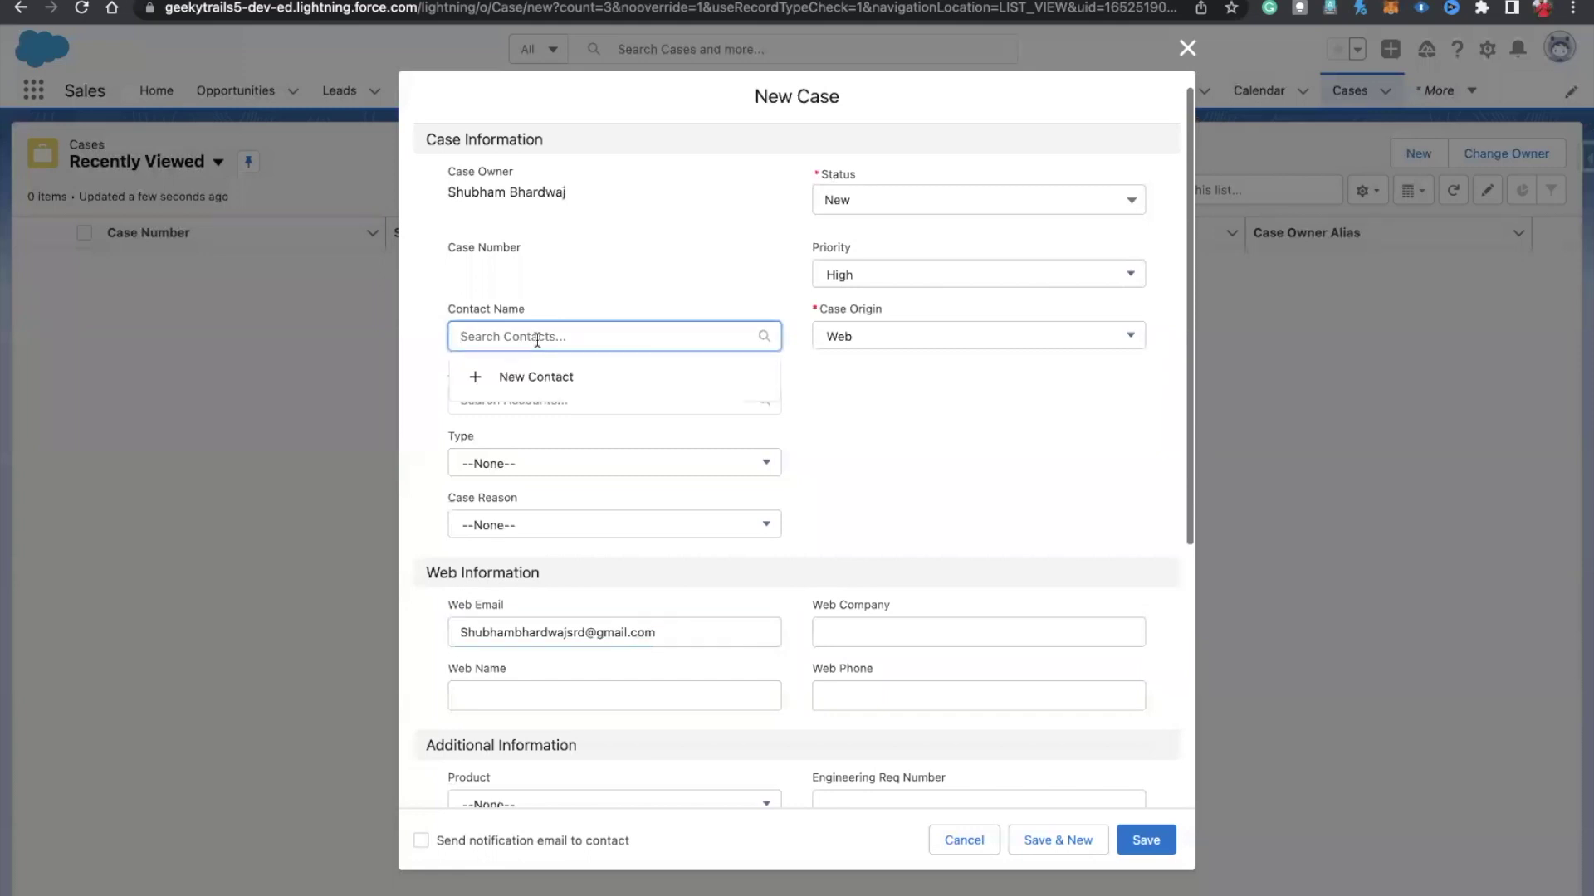
pyautogui.write('a')
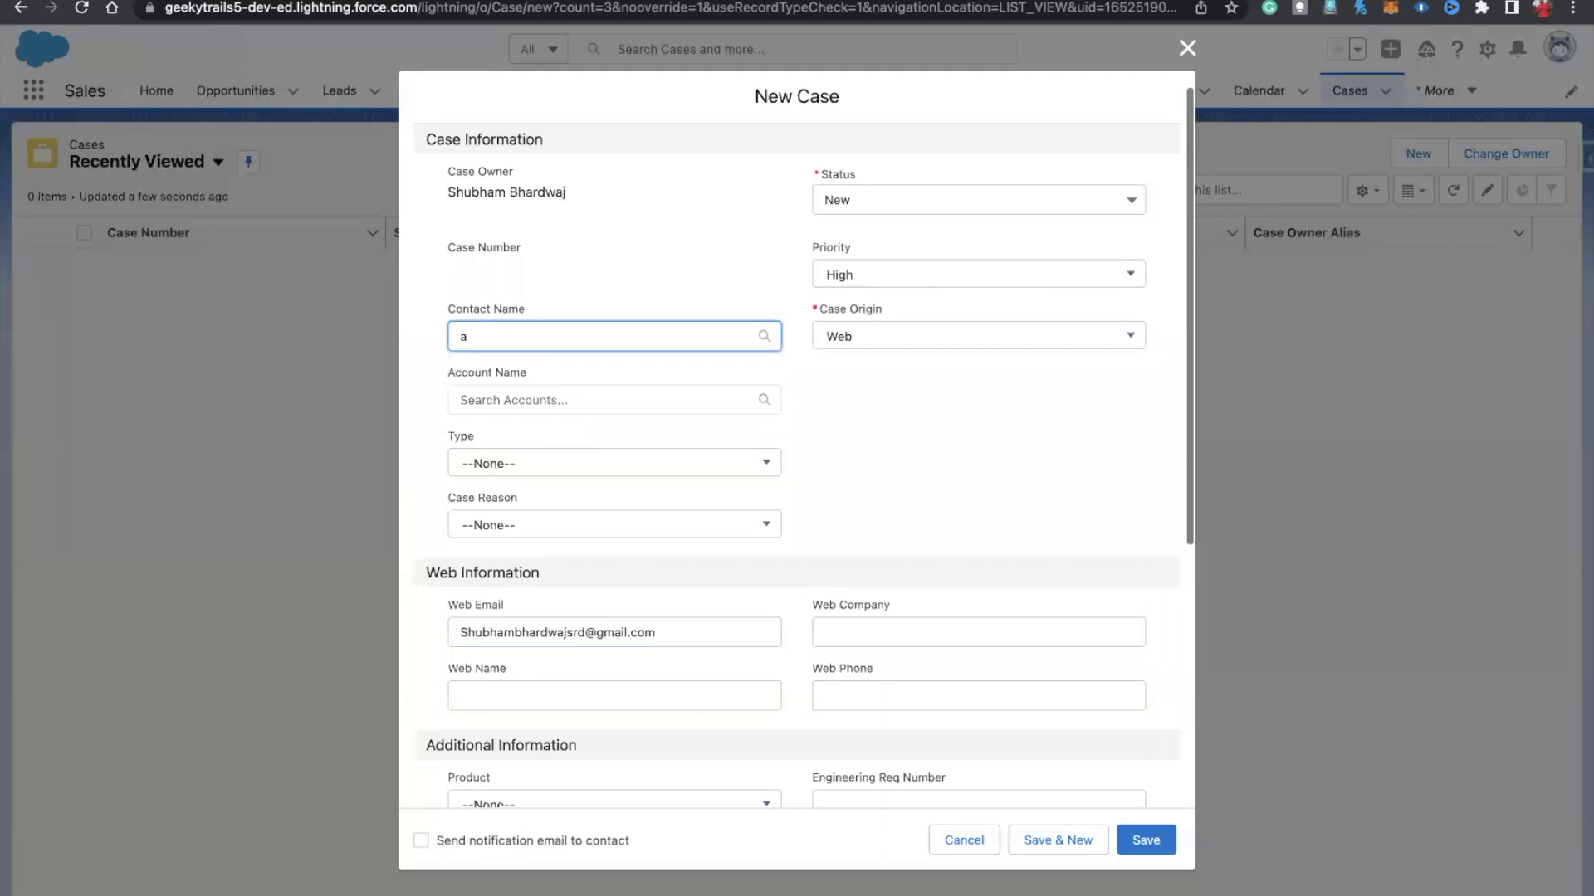
pyautogui.press('BackSpace')
pyautogui.write('bu')
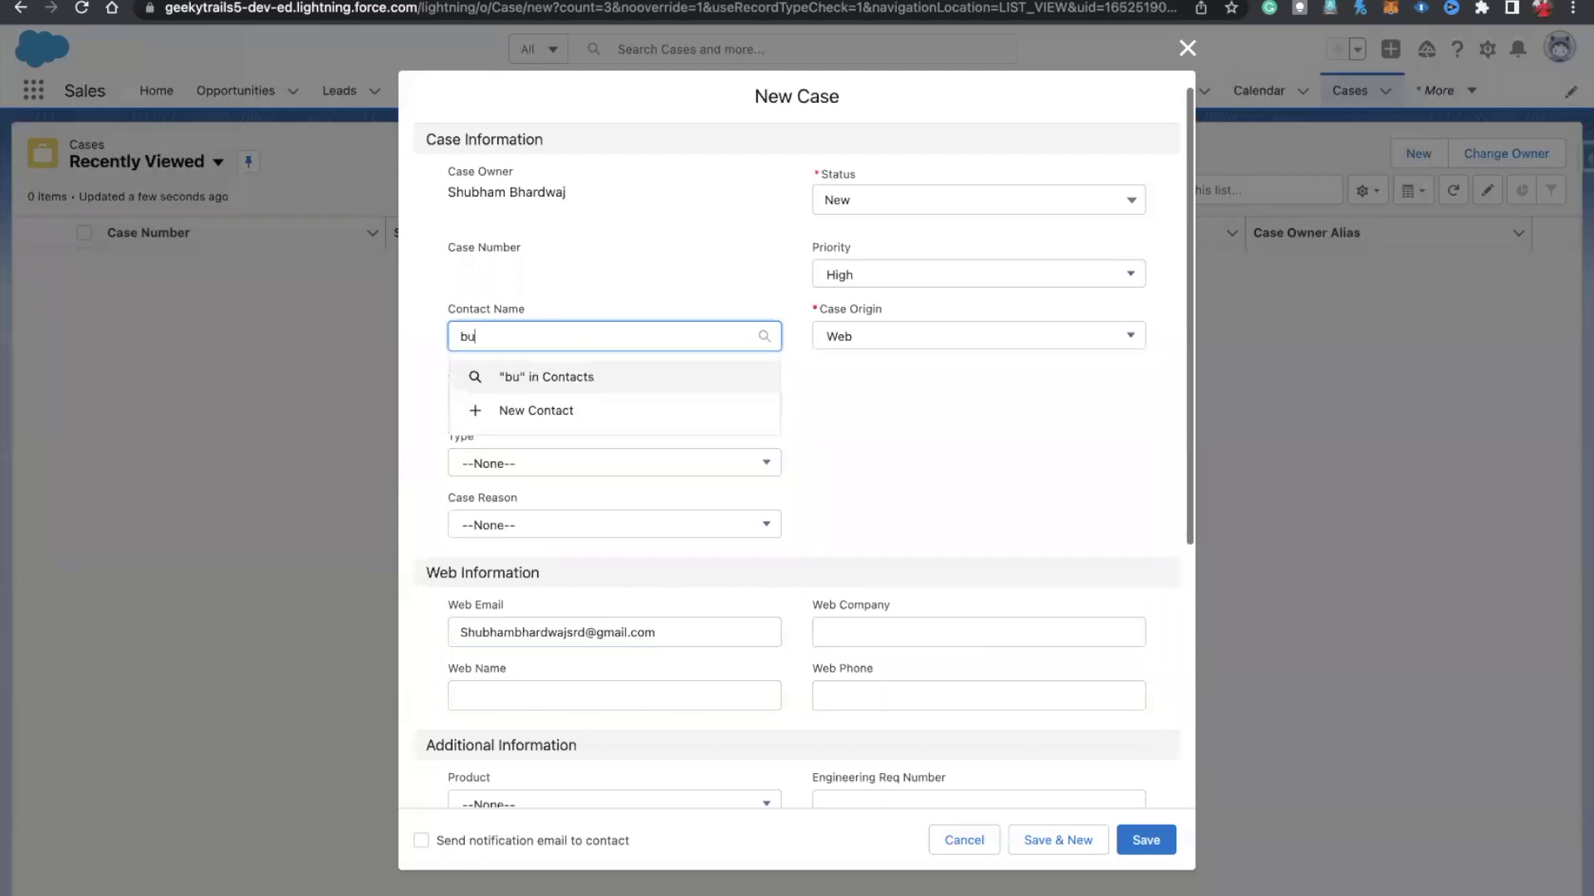
pyautogui.press('Return')
pyautogui.click(155, 327)
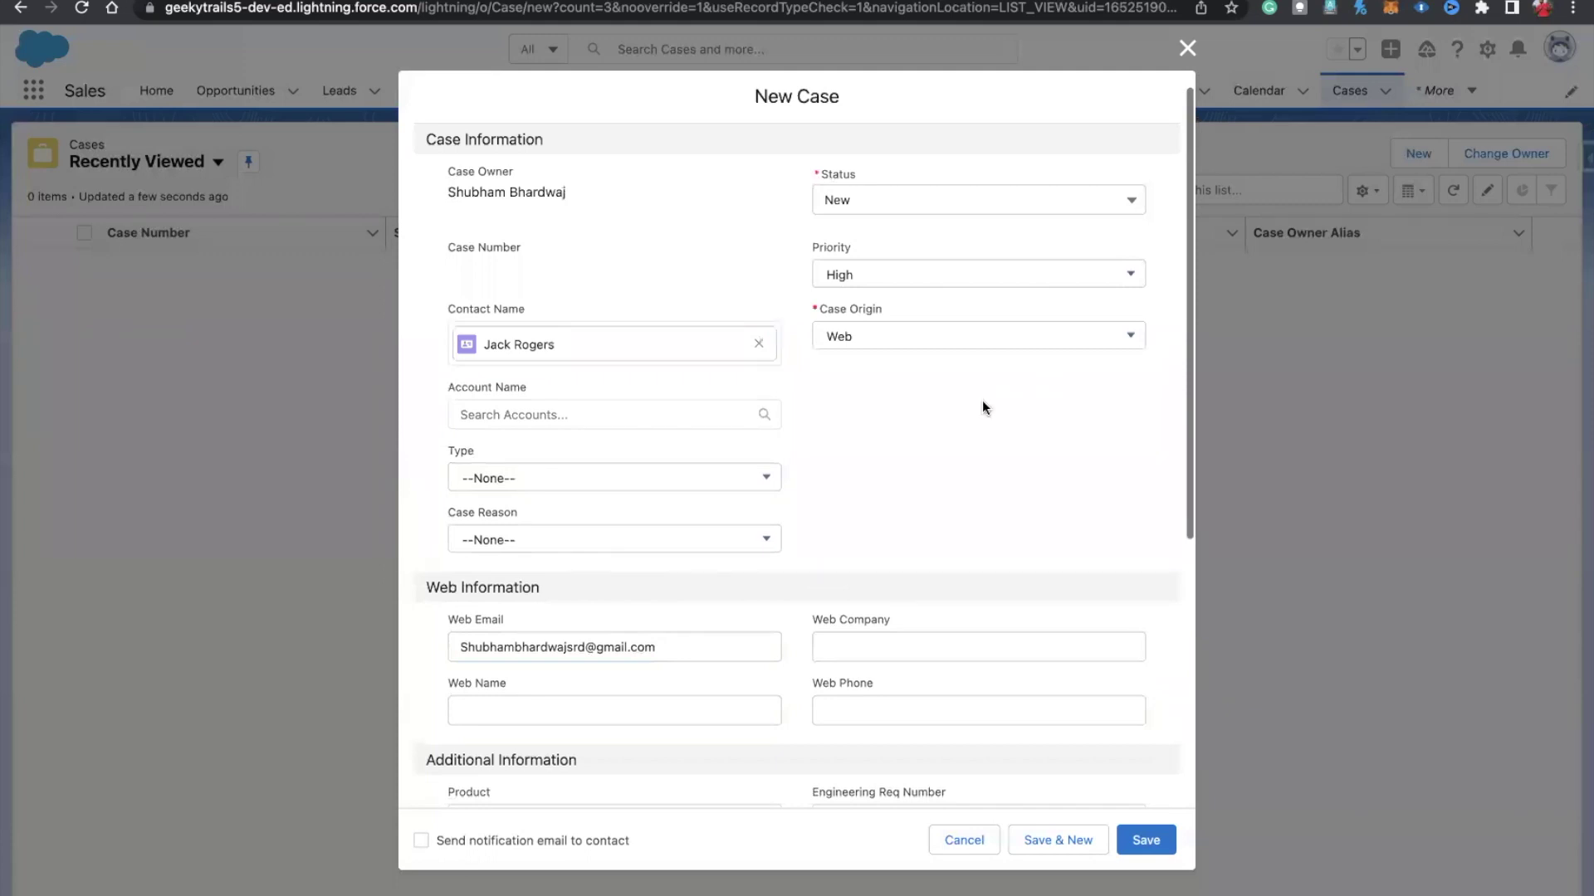
pyautogui.scroll(-5, 913, 398)
# Step: Write the description 'My PC is not working can you please send me a service person…'
pyautogui.click(528, 626)
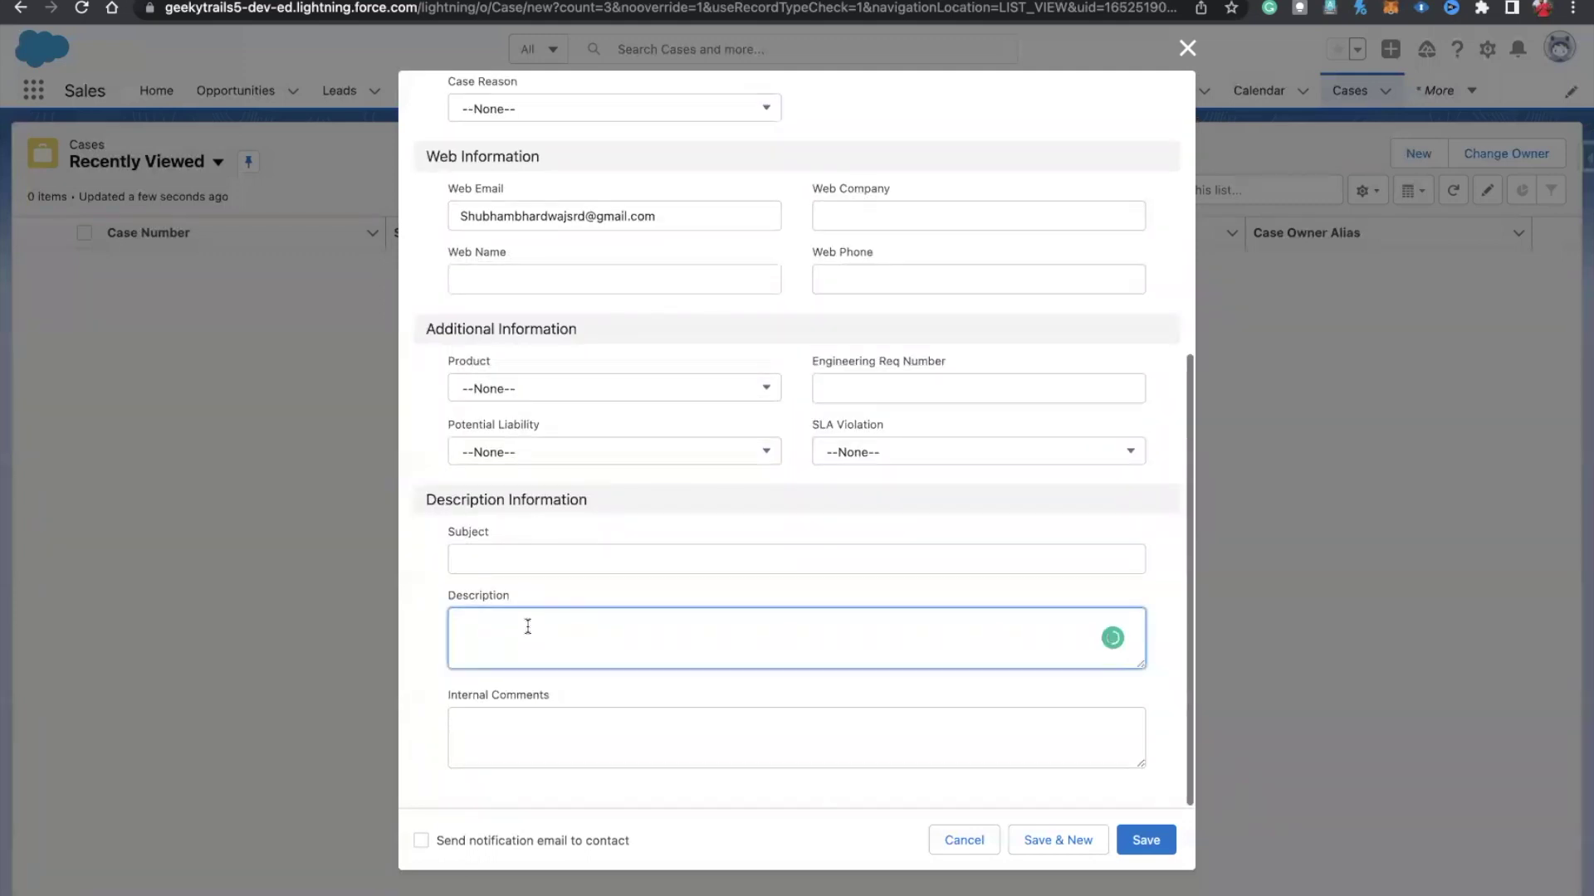
pyautogui.write('My PC is not working can you please')
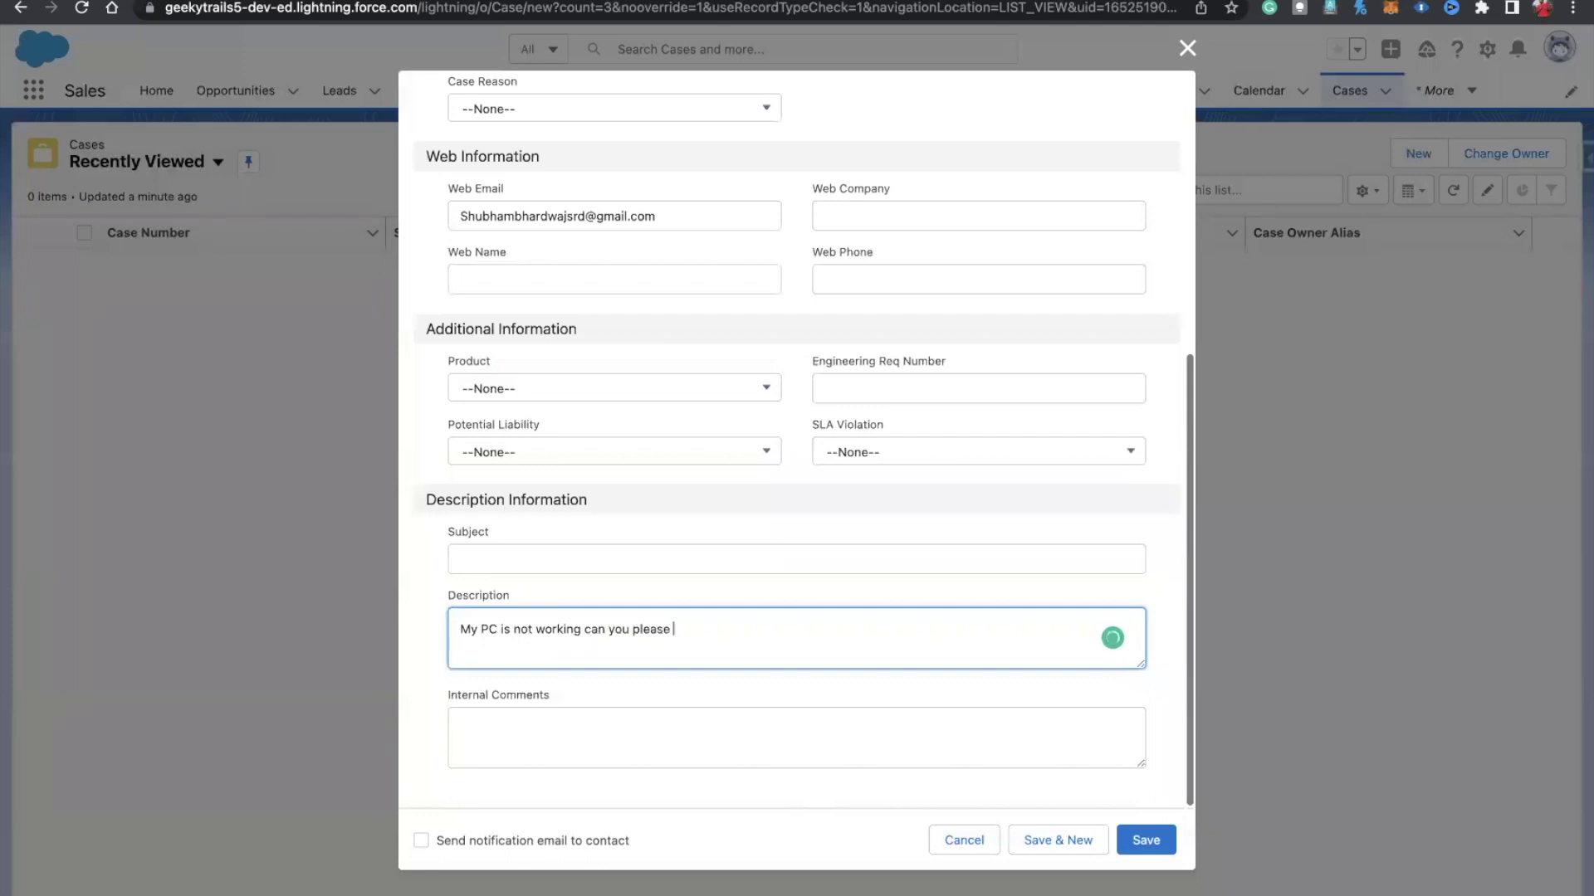
pyautogui.write(' send me a service person who can look at it. ')
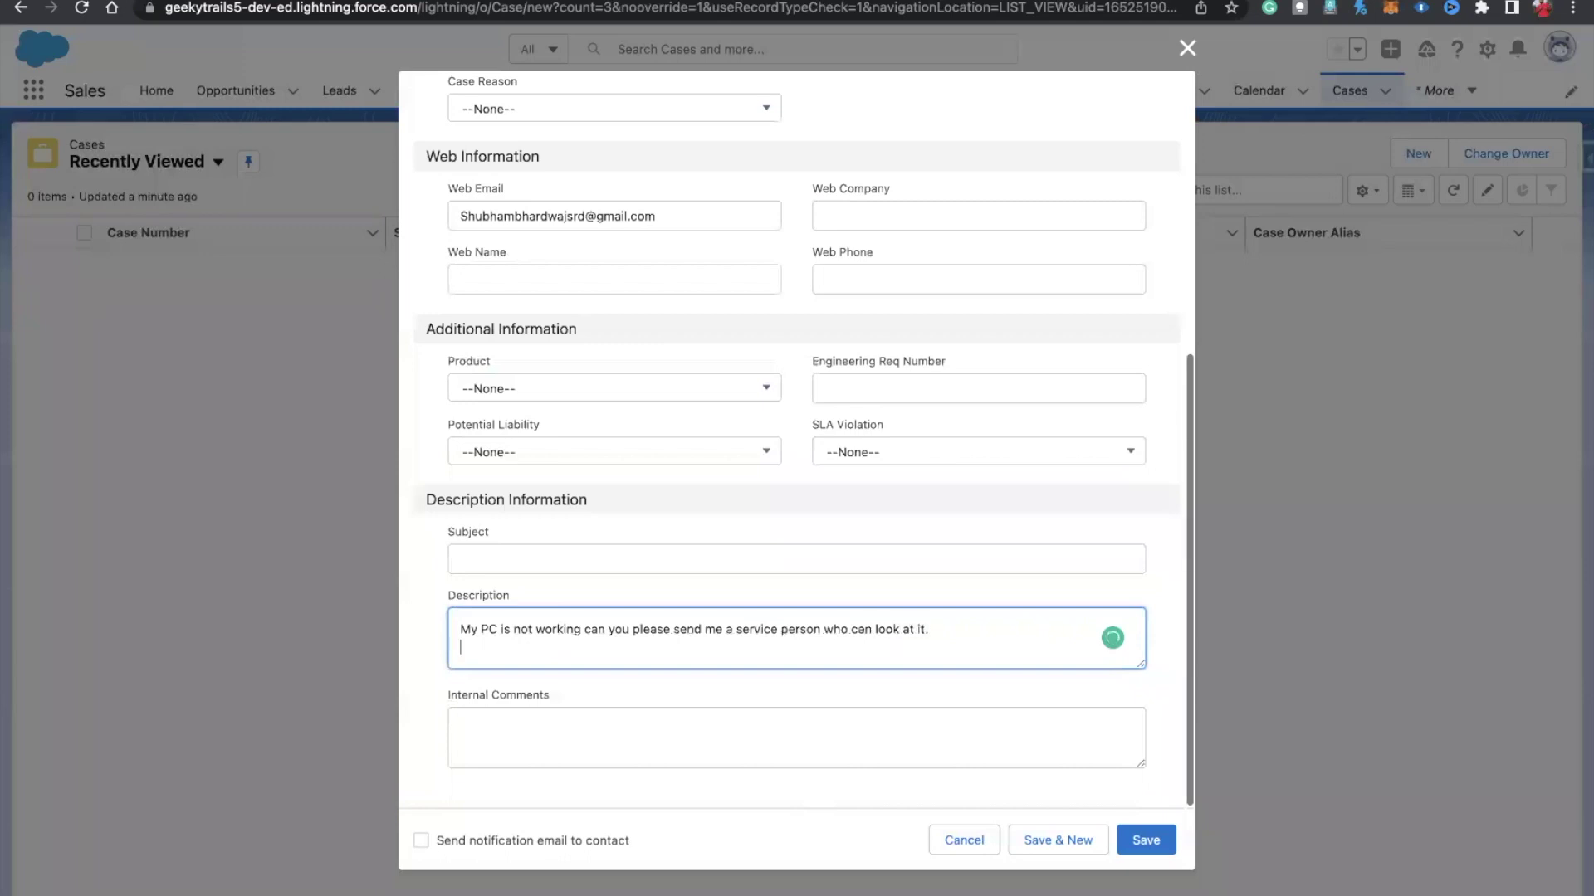
pyautogui.write('Thank you')
pyautogui.scroll(5, 724, 569)
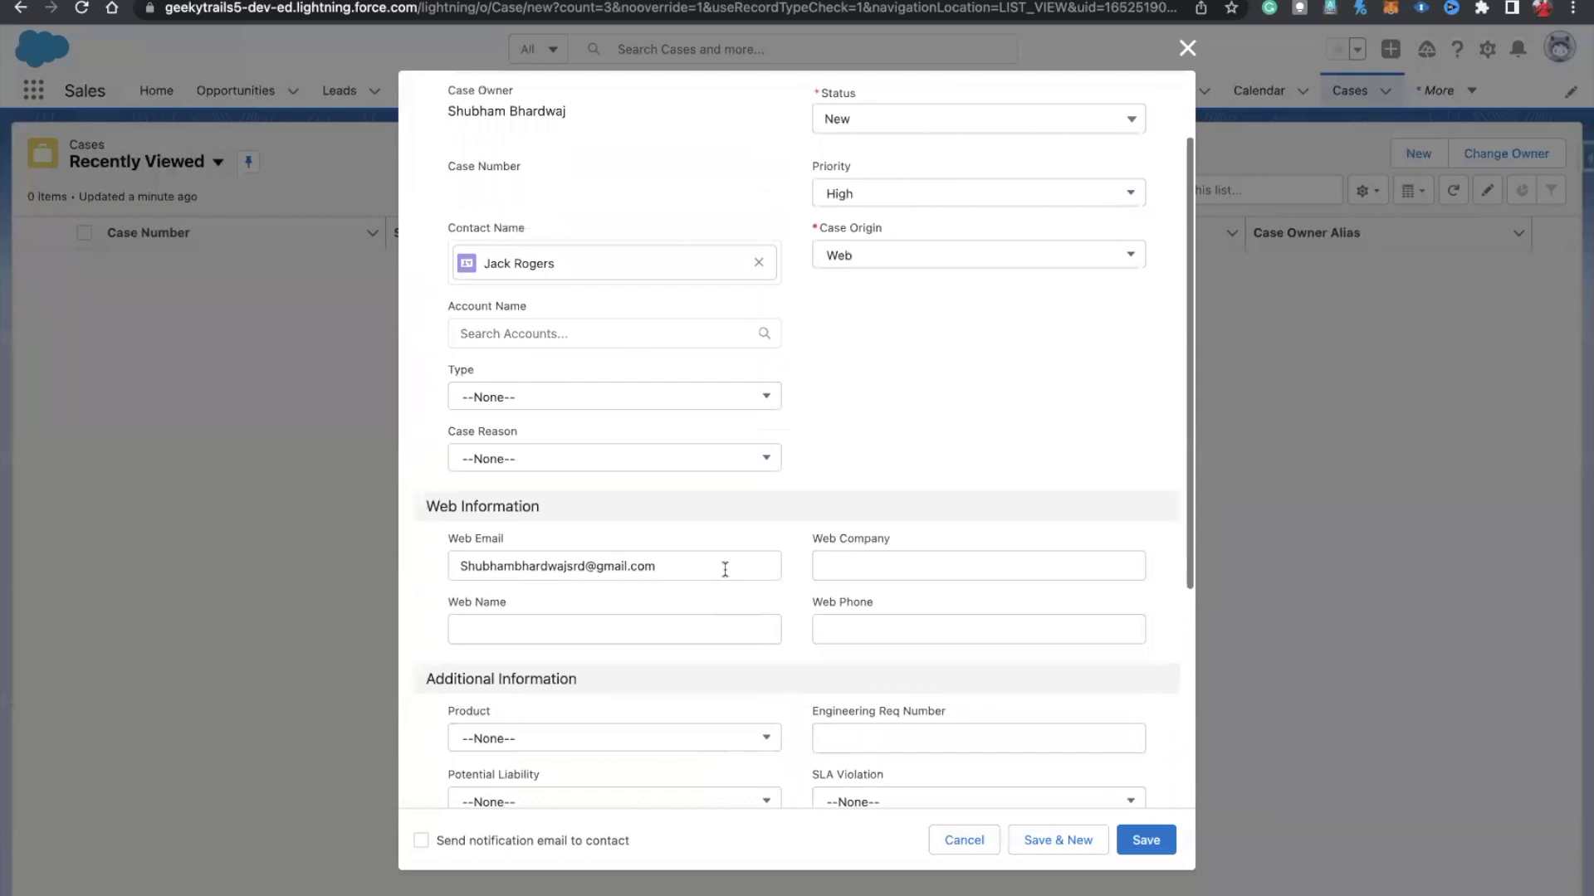
pyautogui.scroll(-1, 725, 569)
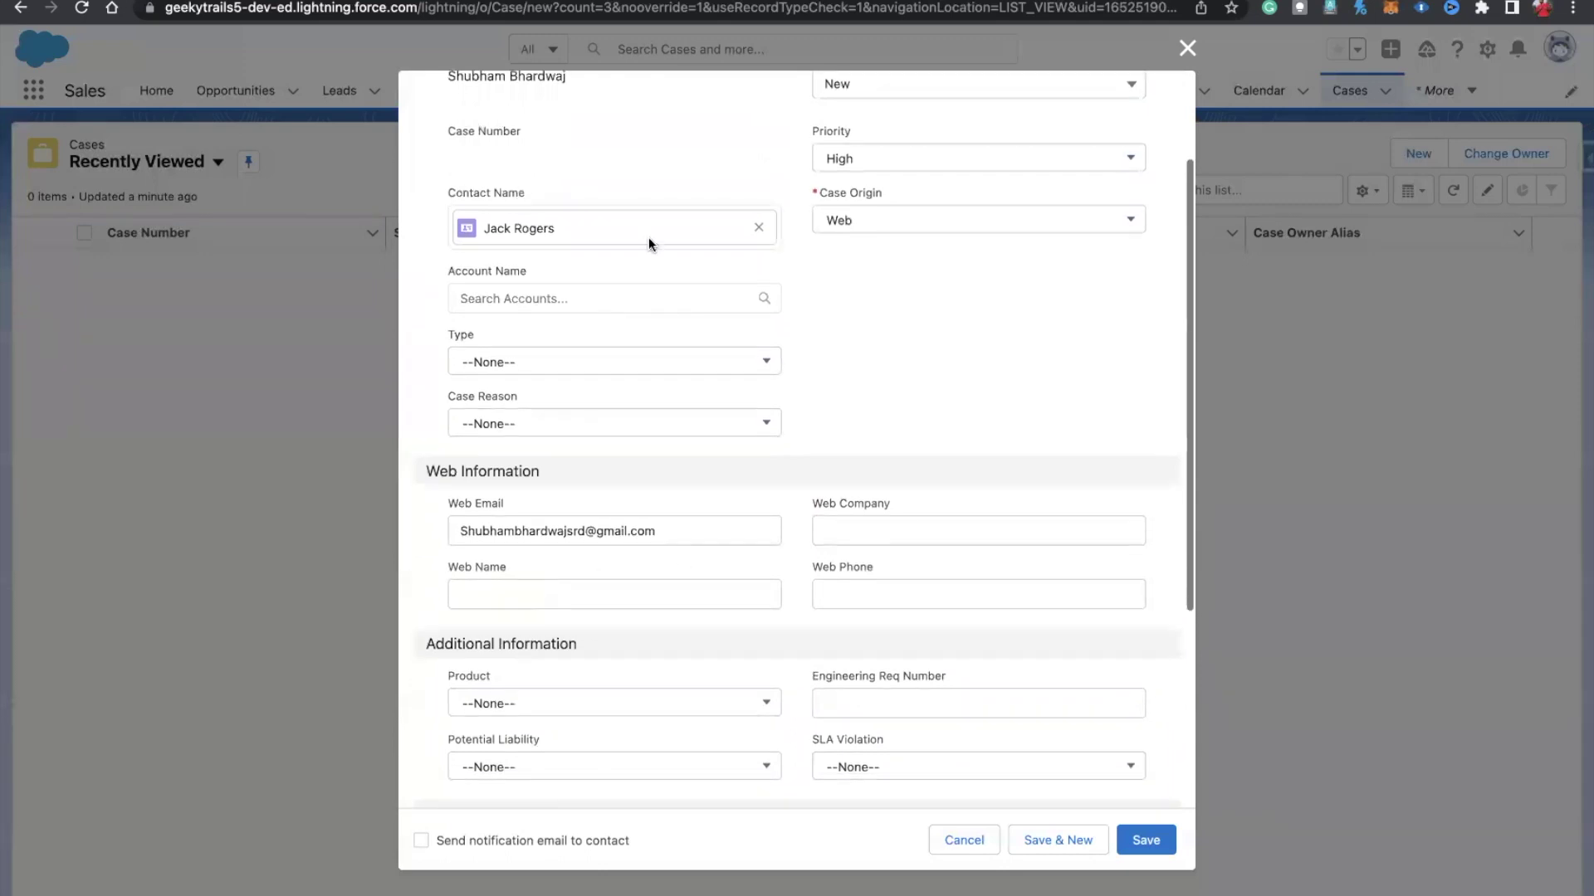
# Step: Remove the linked contact, enter the requester's full name as Web Name, and save the case
pyautogui.click(753, 229)
pyautogui.click(502, 581)
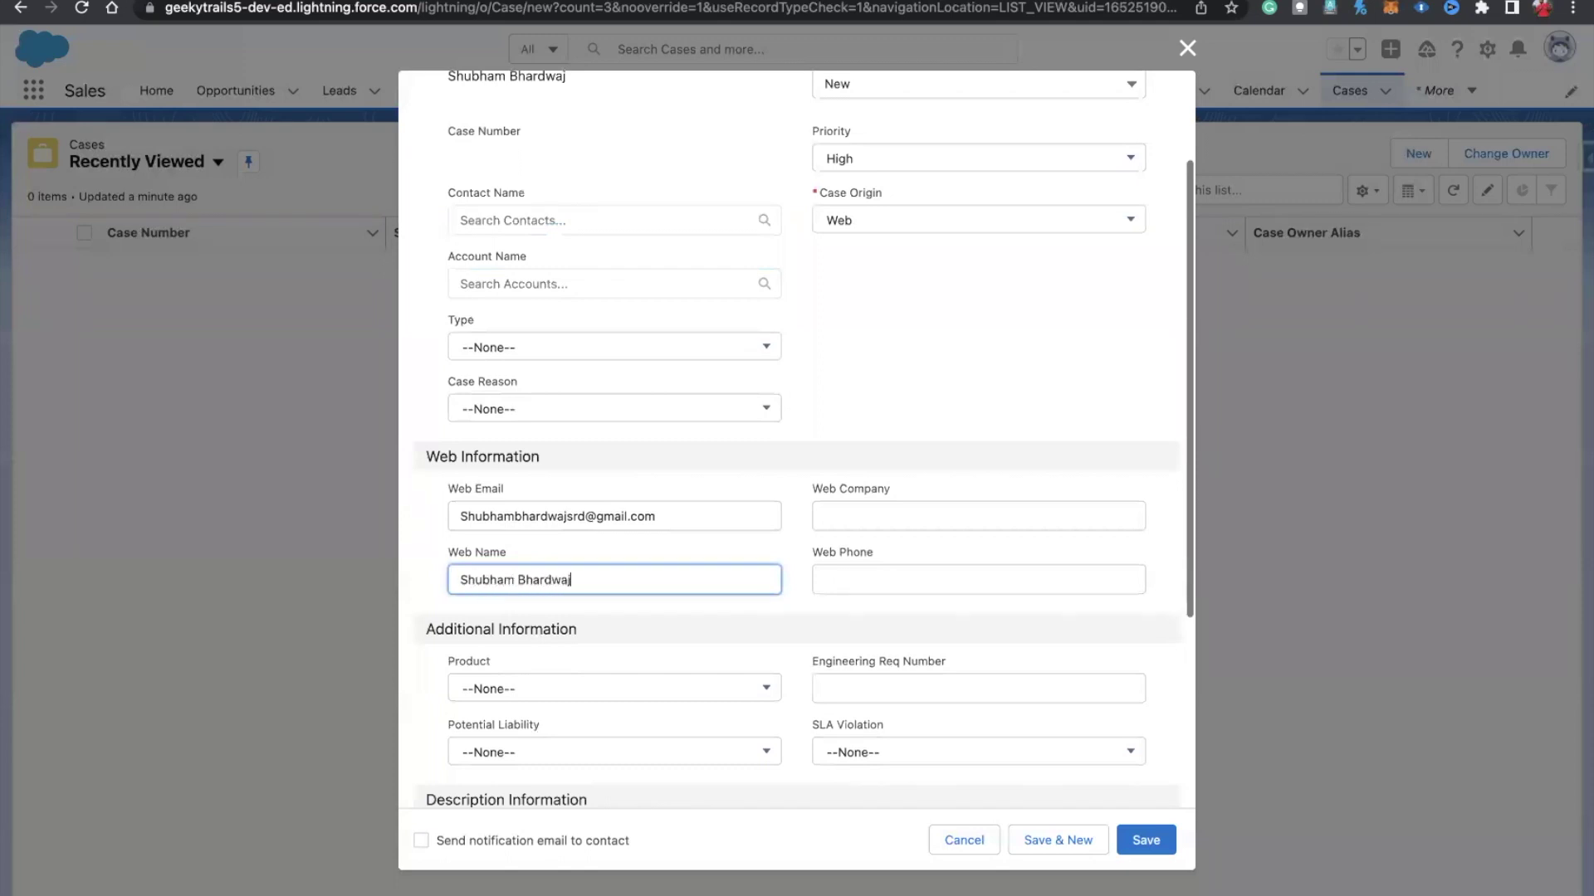
pyautogui.click(958, 367)
pyautogui.scroll(3, 958, 367)
pyautogui.scroll(-5, 960, 377)
pyautogui.click(1148, 850)
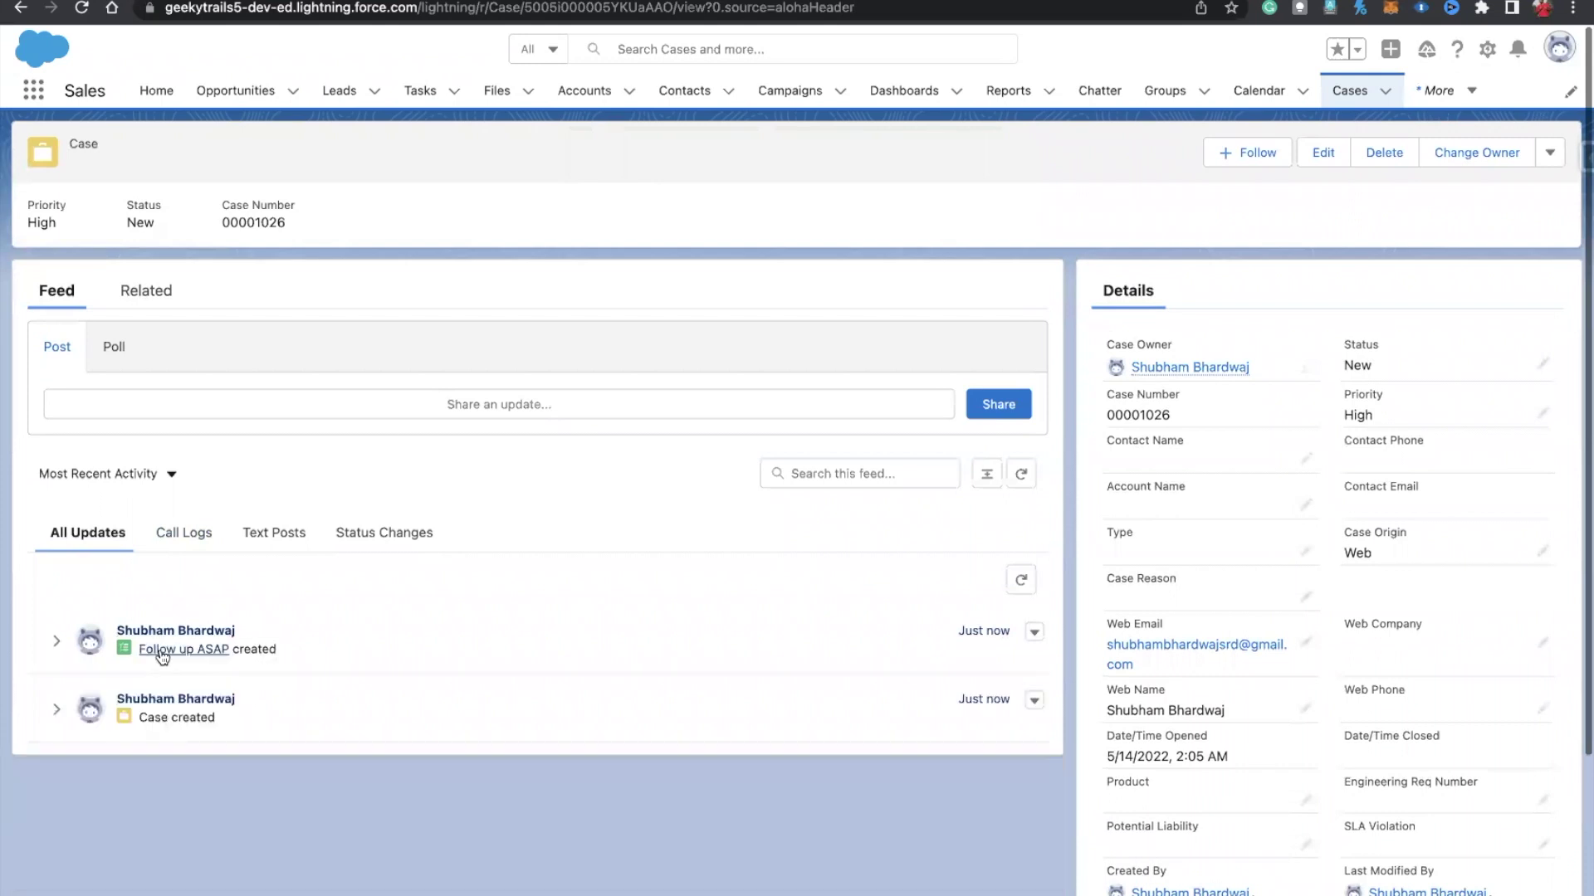
# Step: Check the Follow up ASAP task's copied comments, return to the case, then switch to Gmail
pyautogui.click(162, 652)
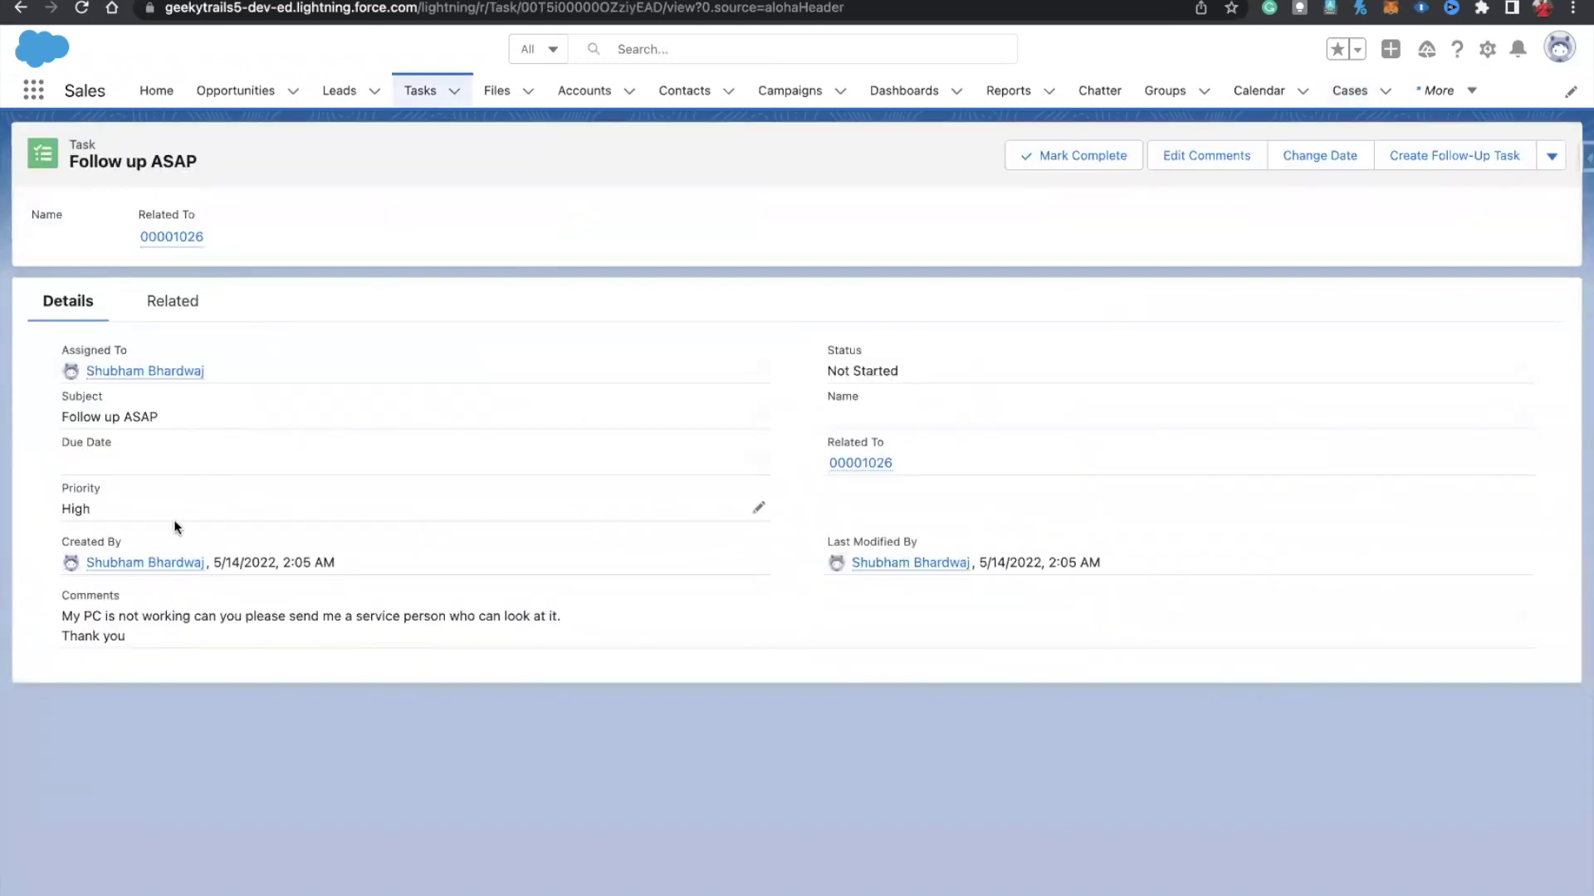
pyautogui.moveTo(57, 616); pyautogui.dragTo(129, 637)
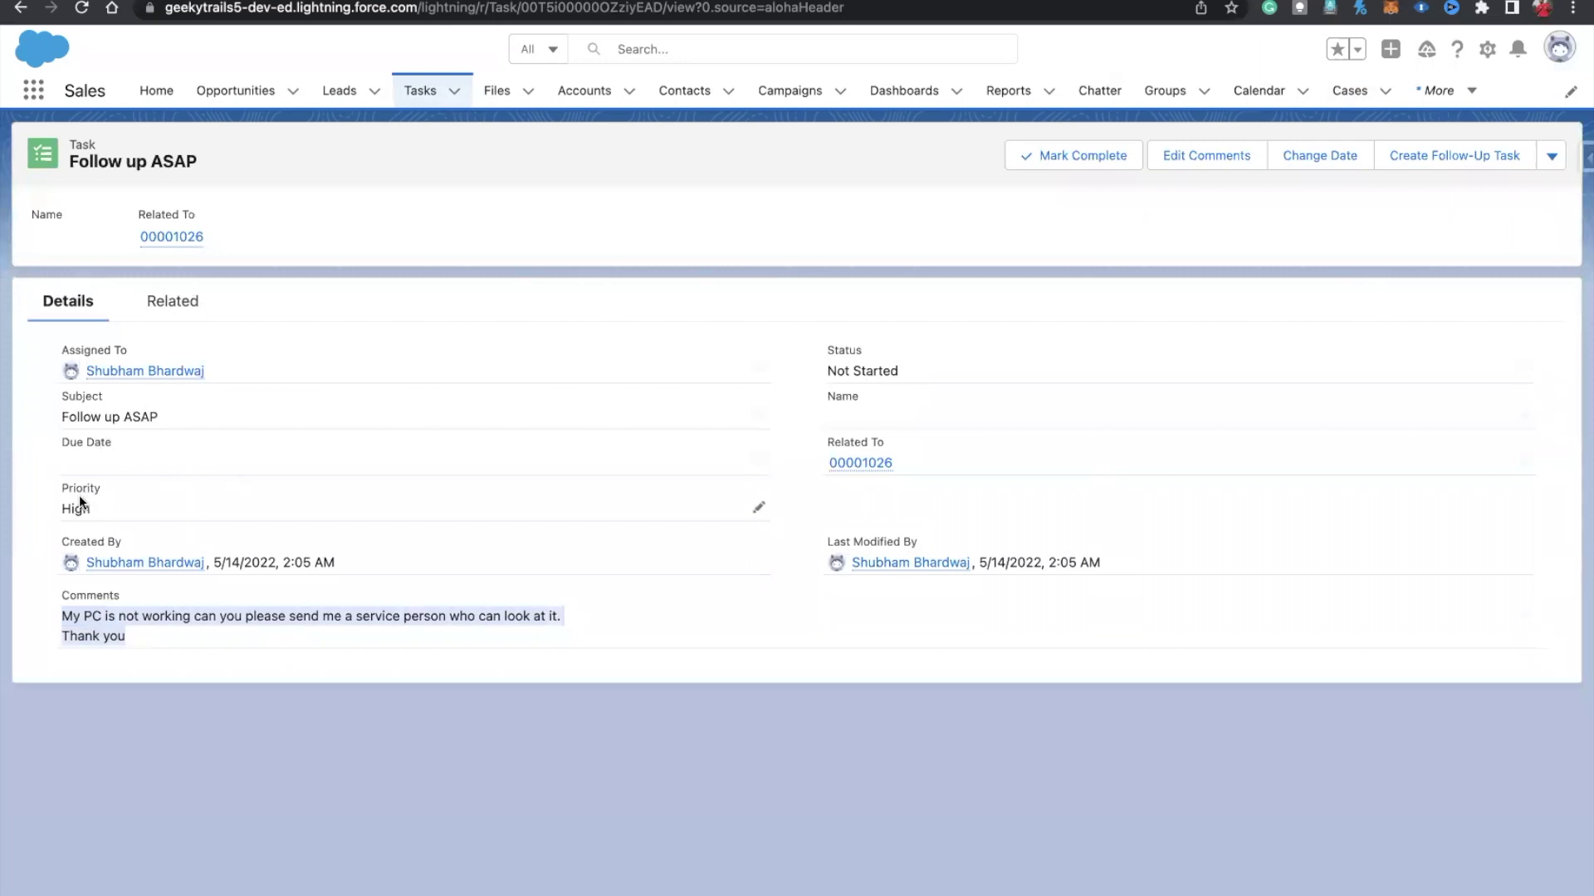
pyautogui.click(157, 242)
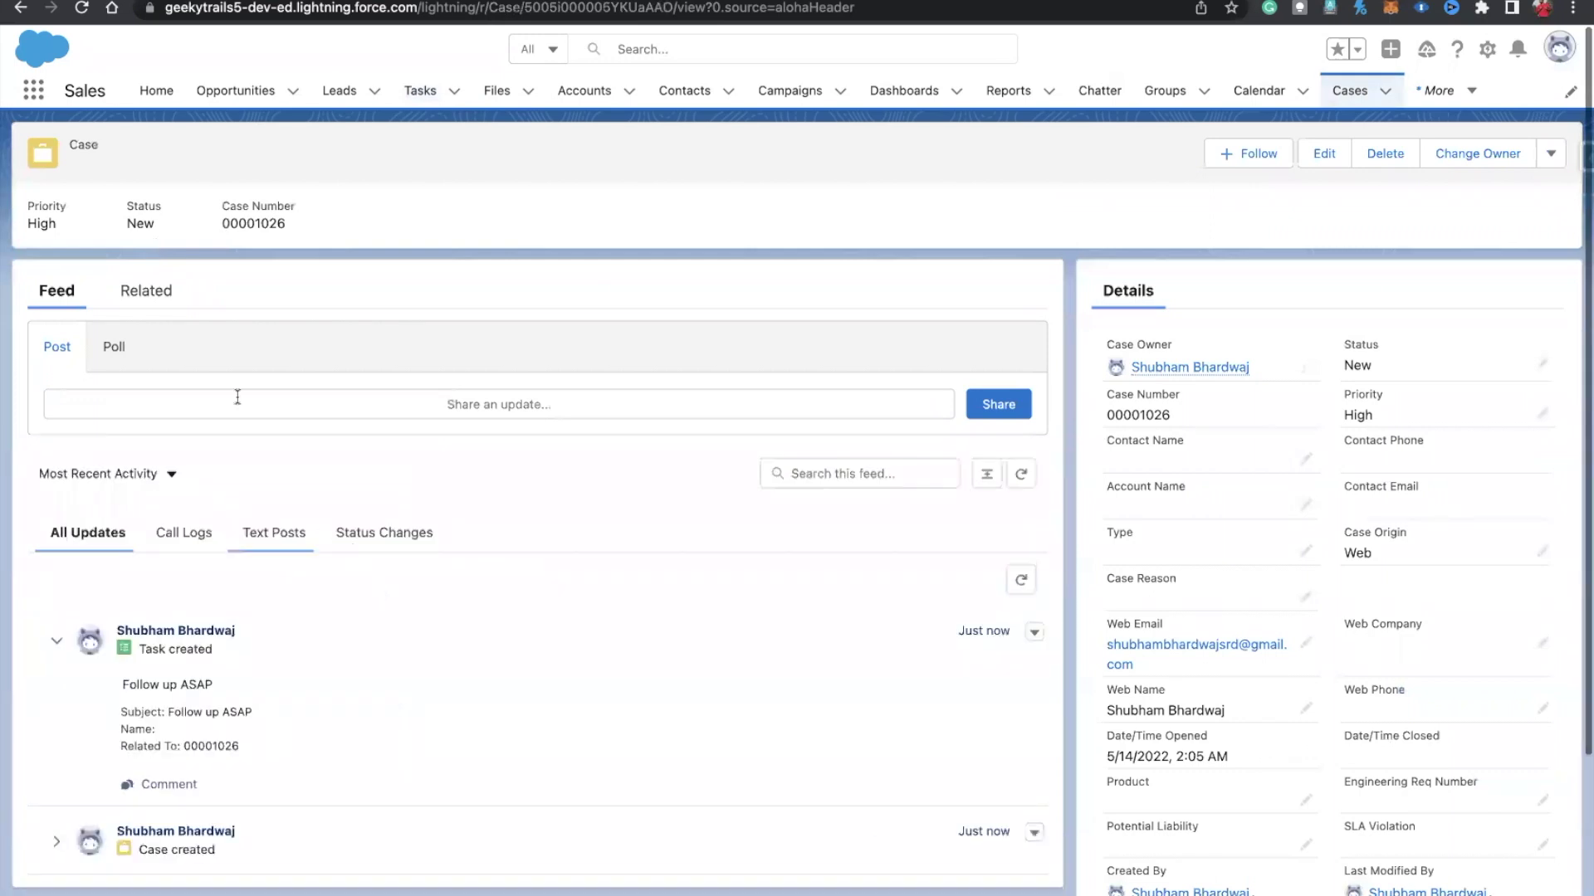
pyautogui.click(149, 292)
pyautogui.click(67, 291)
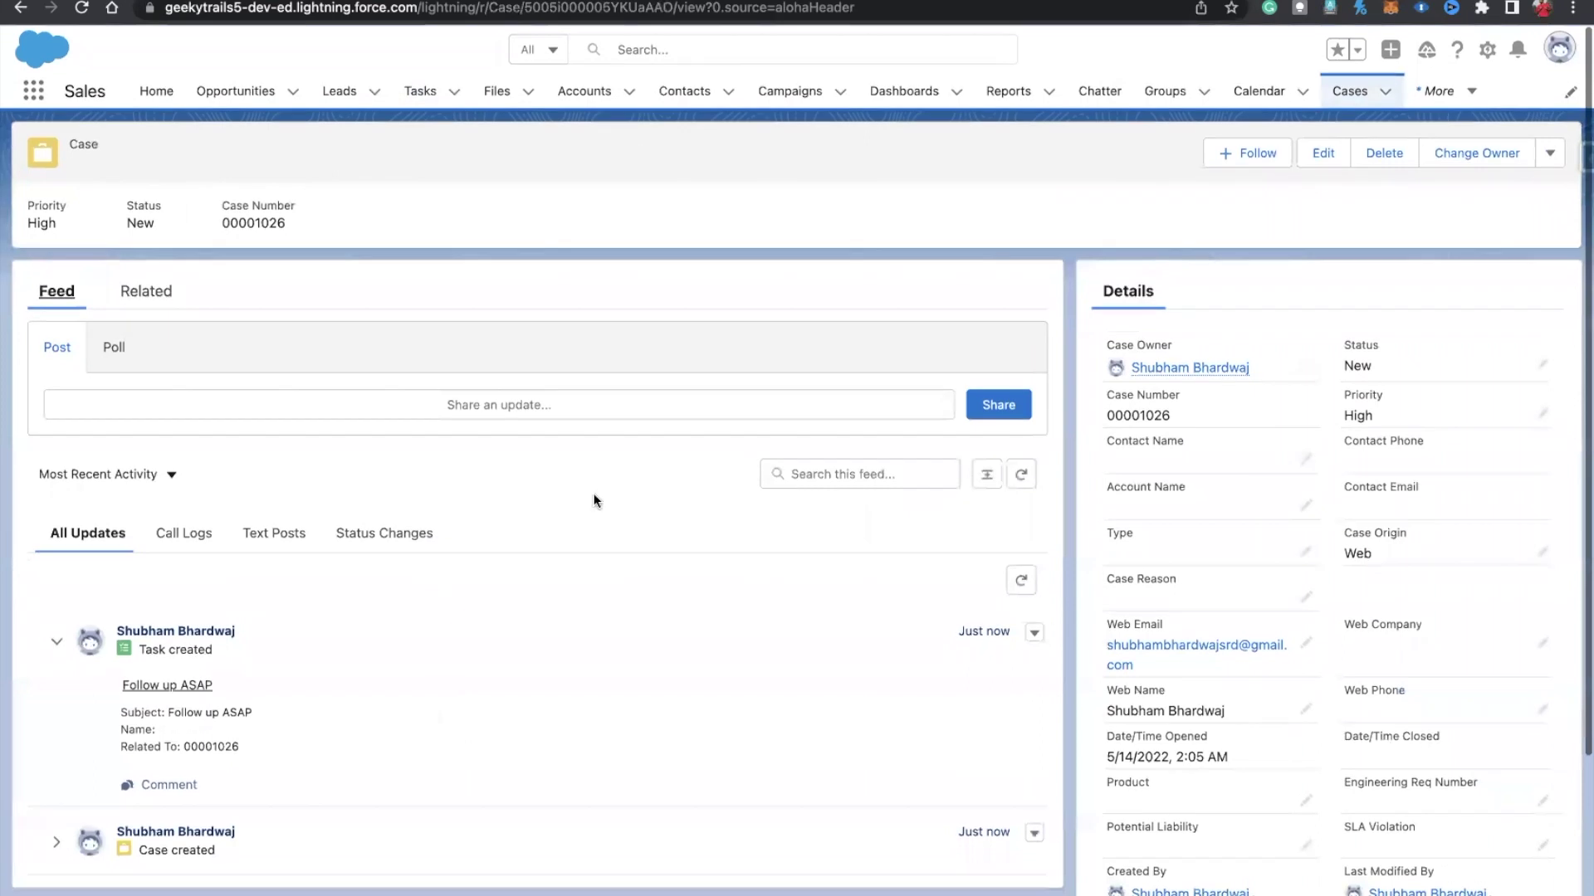
pyautogui.scroll(-3, 1147, 685)
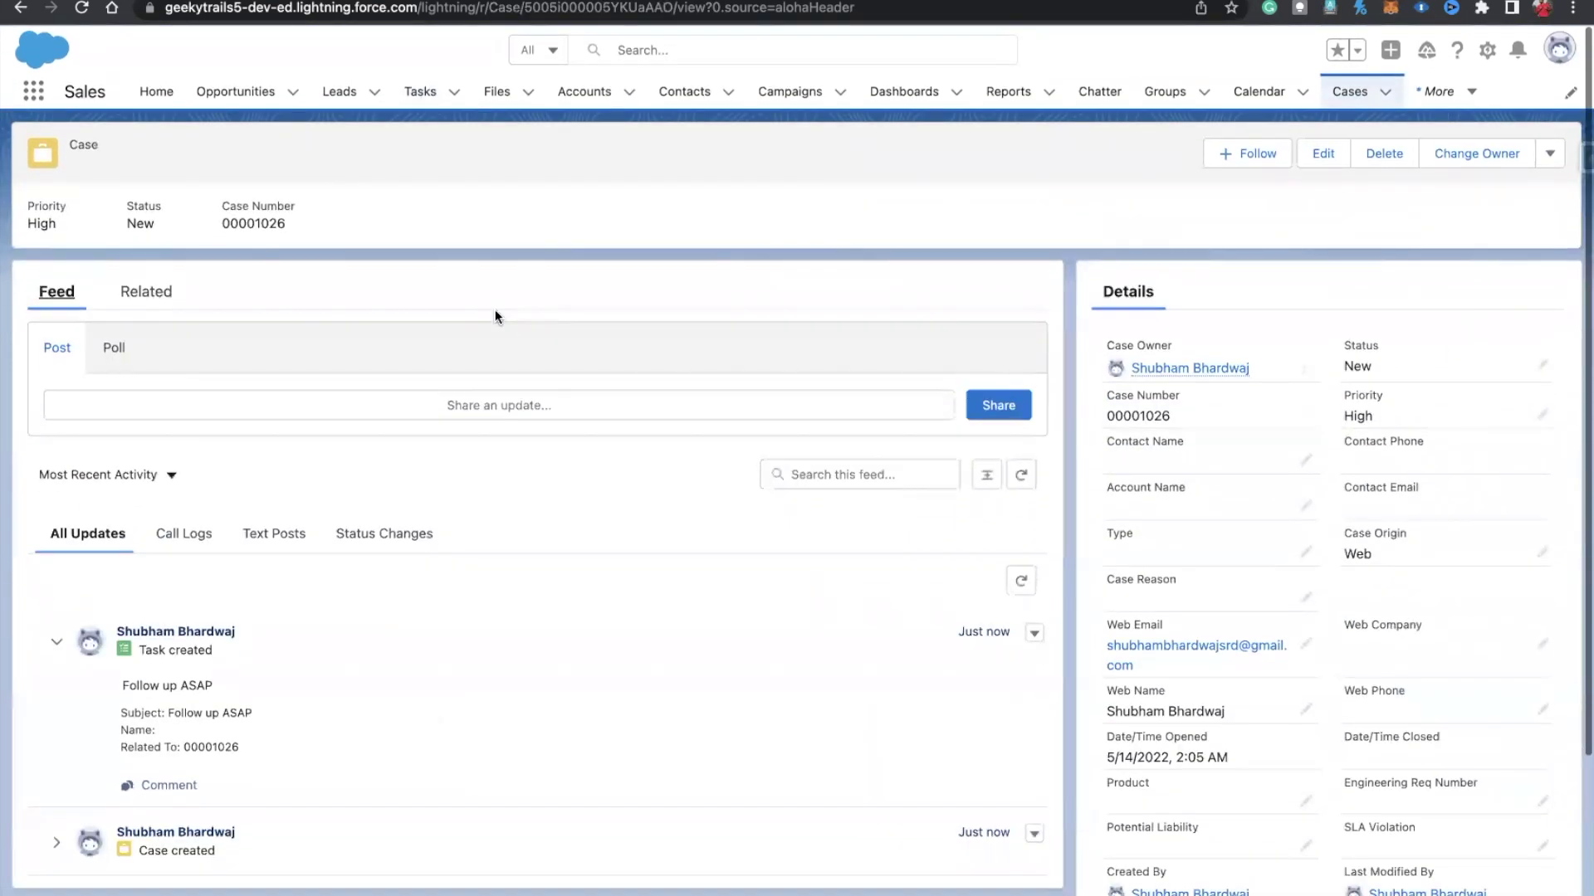
pyautogui.hotkey('ctrl', 'Tab')
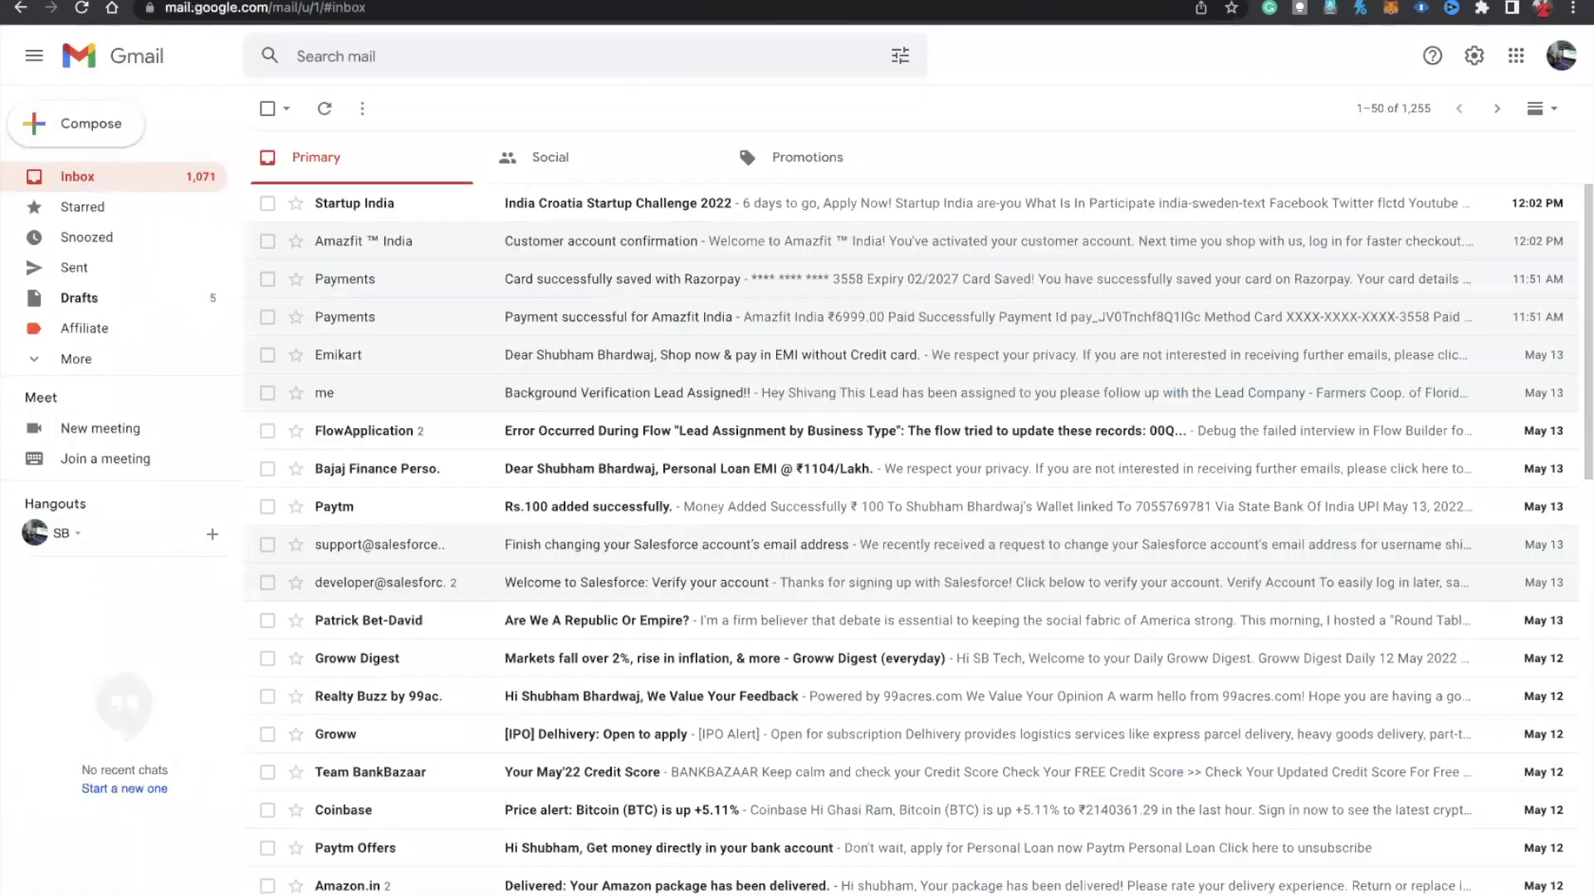
# Step: Refresh Gmail, open the 'Case Registered!!' email and highlight its PC-not-working description and body
pyautogui.click(325, 109)
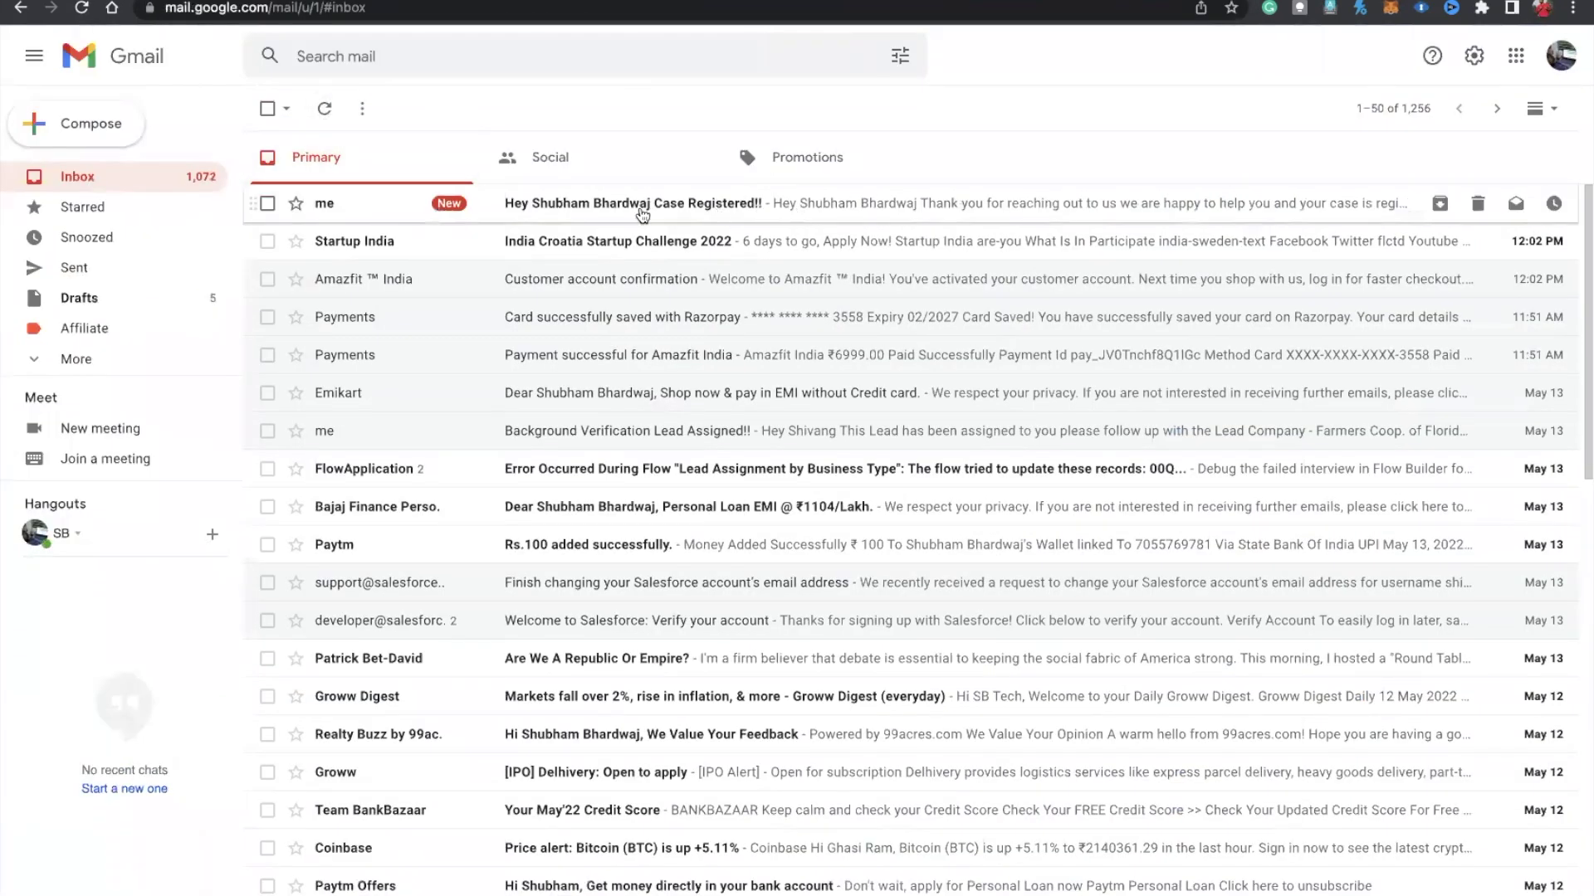
pyautogui.click(809, 219)
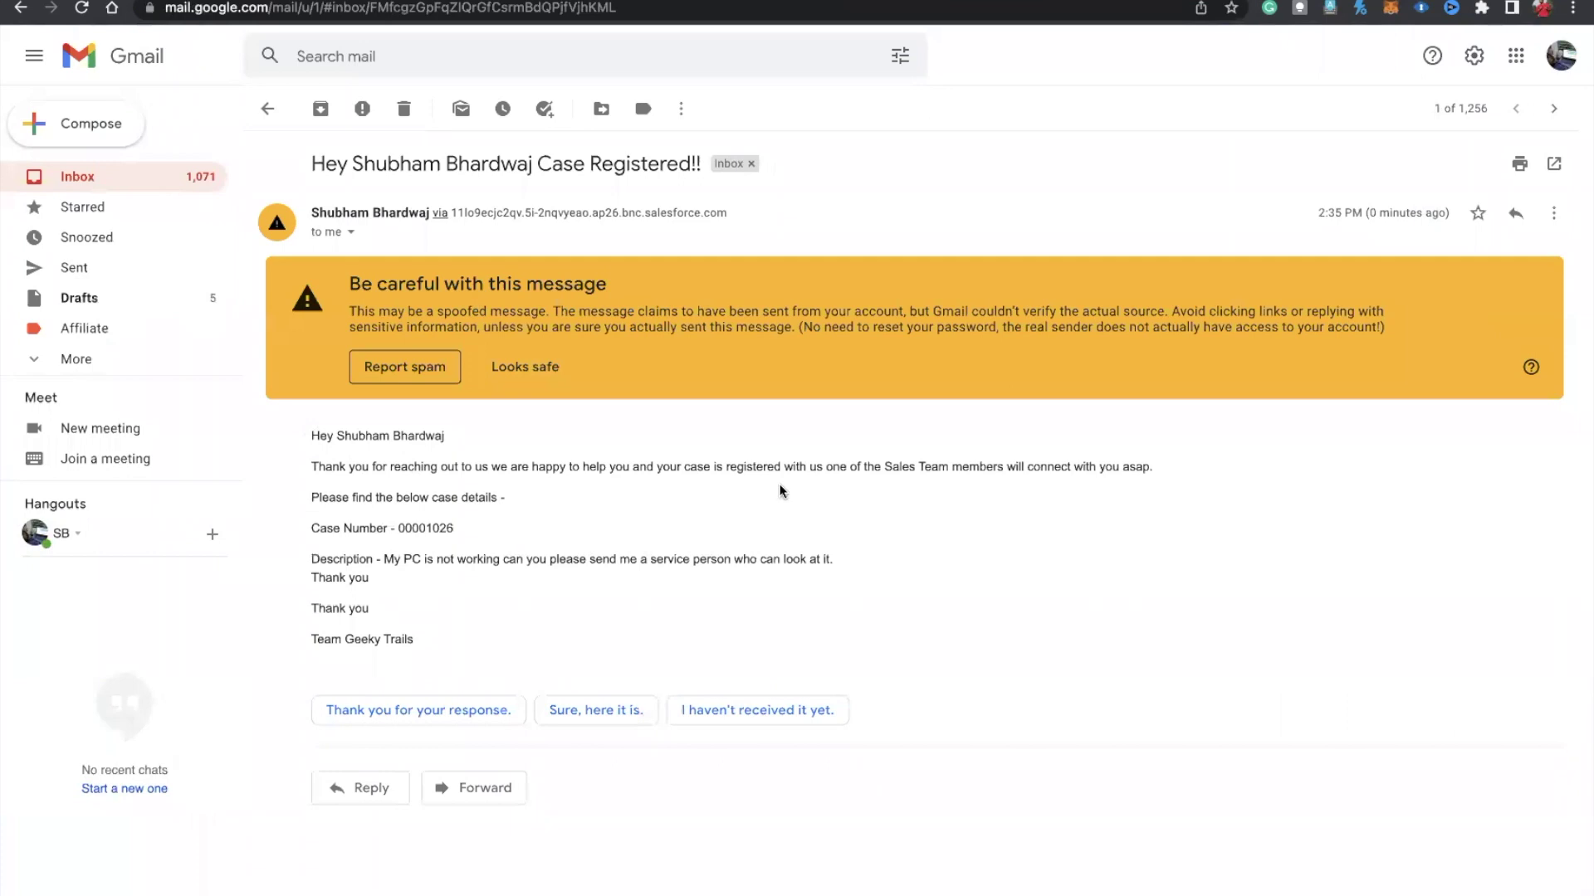
pyautogui.moveTo(381, 559); pyautogui.dragTo(424, 576)
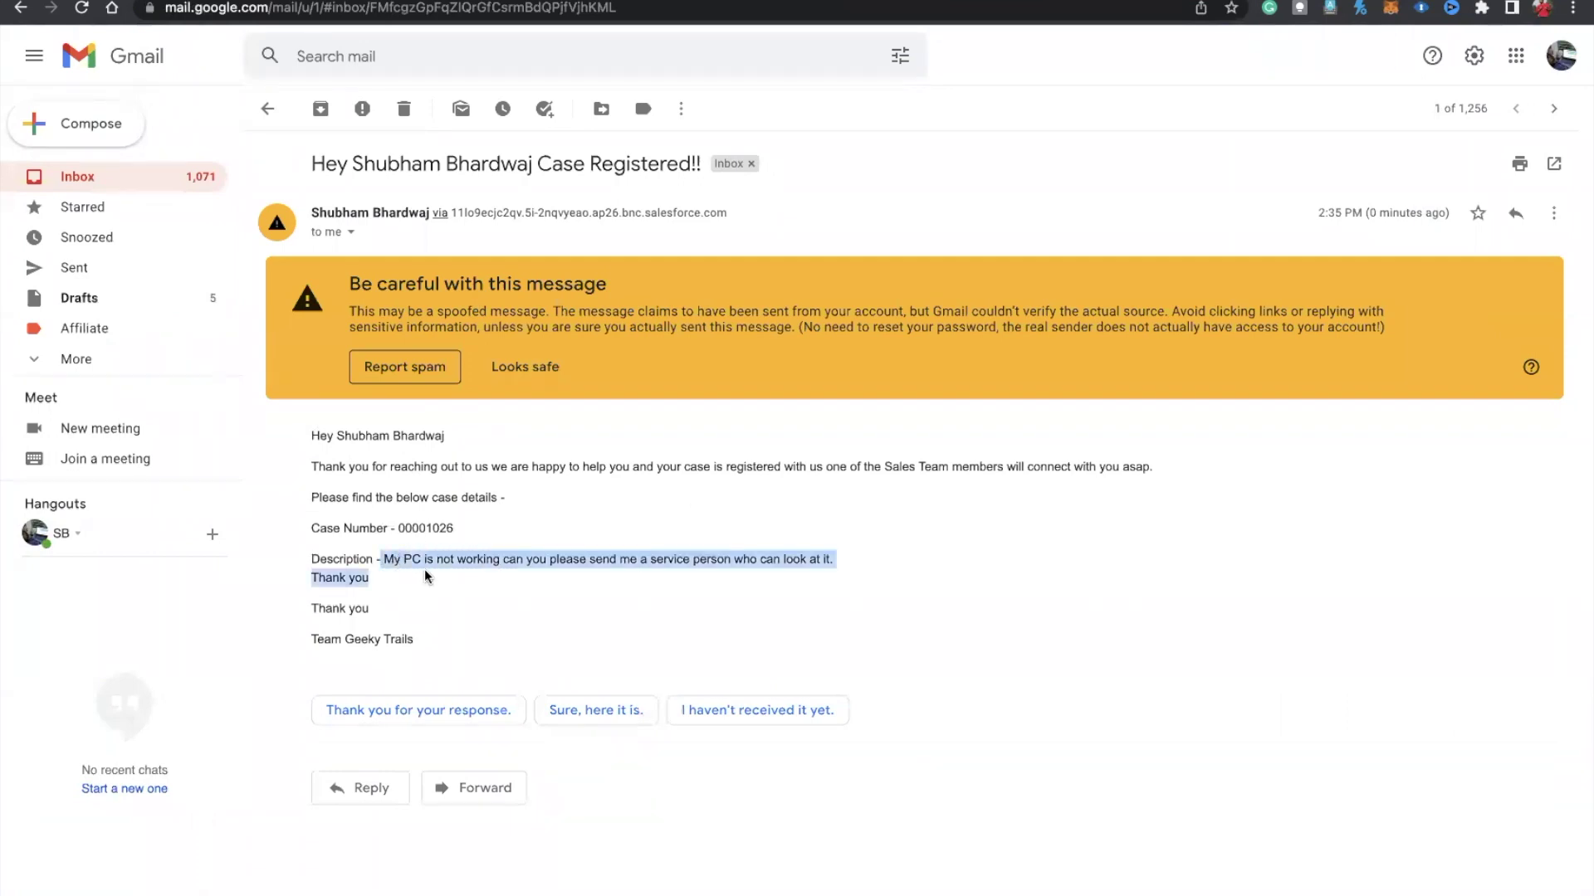
pyautogui.click(377, 591)
pyautogui.moveTo(366, 637); pyautogui.dragTo(304, 452)
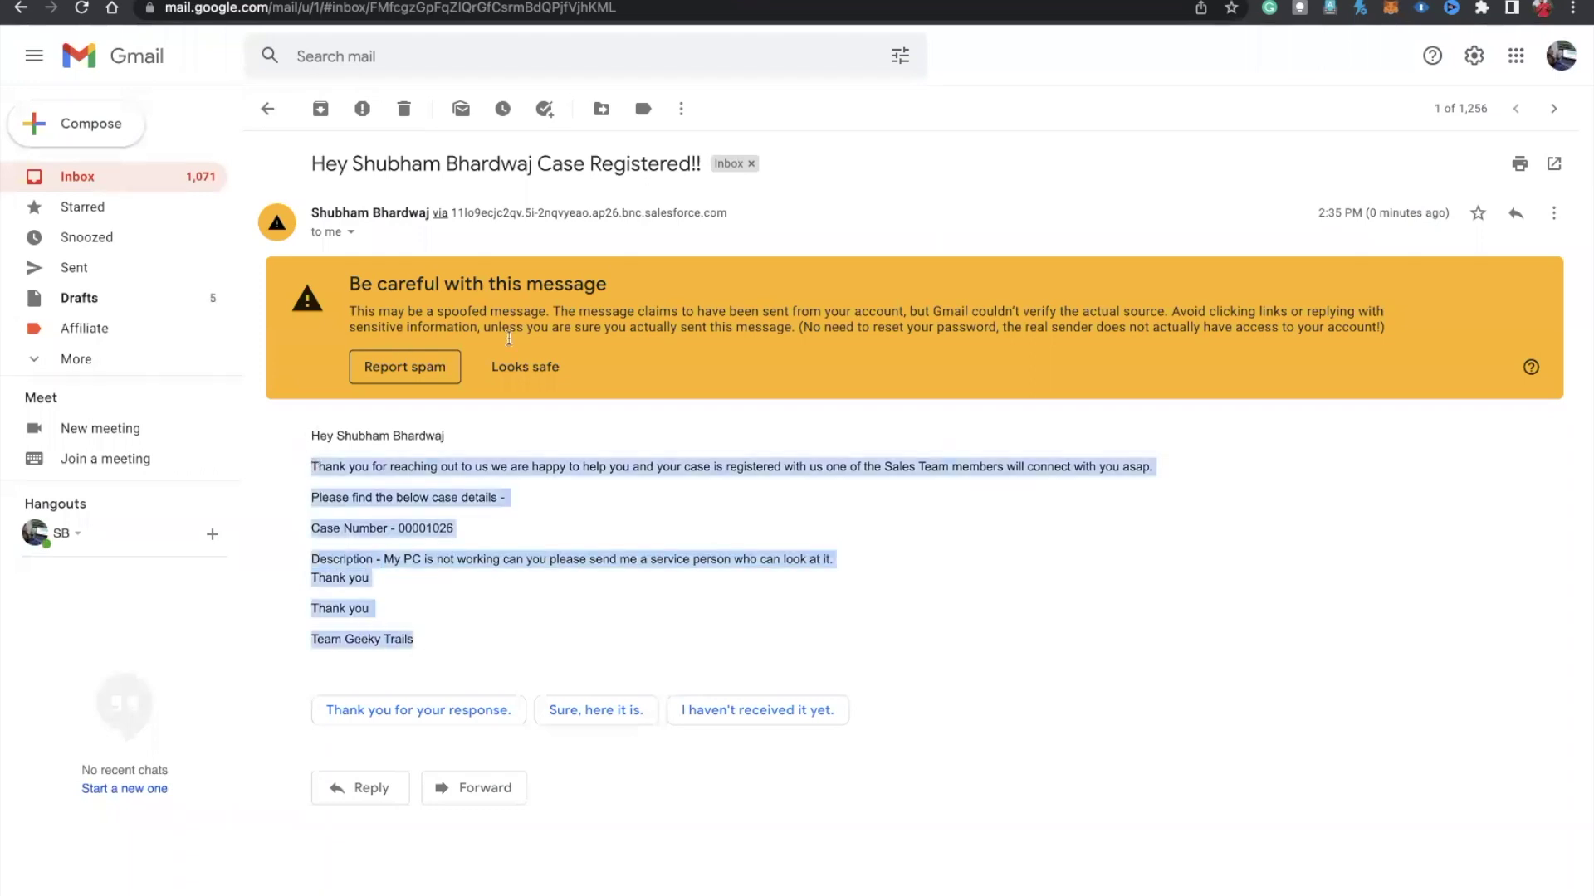